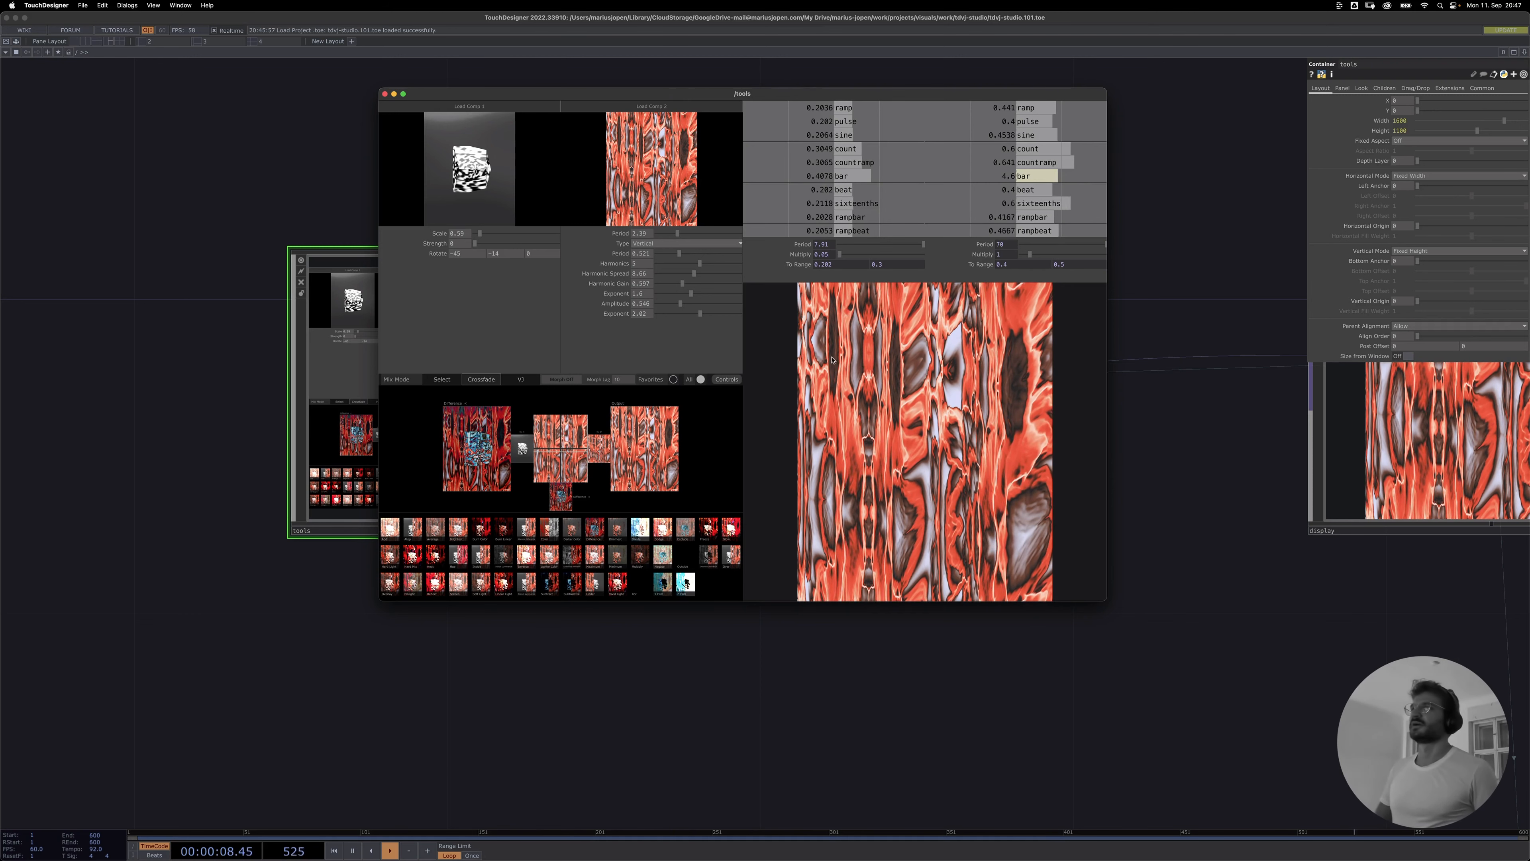
- Crossfade between the two loaded comps in the mixer and try different mix positions of the Difference blend mode
mouse_move(579, 455)
mouse_down()
mouse_move(527, 453)
mouse_move(565, 451)
mouse_up()
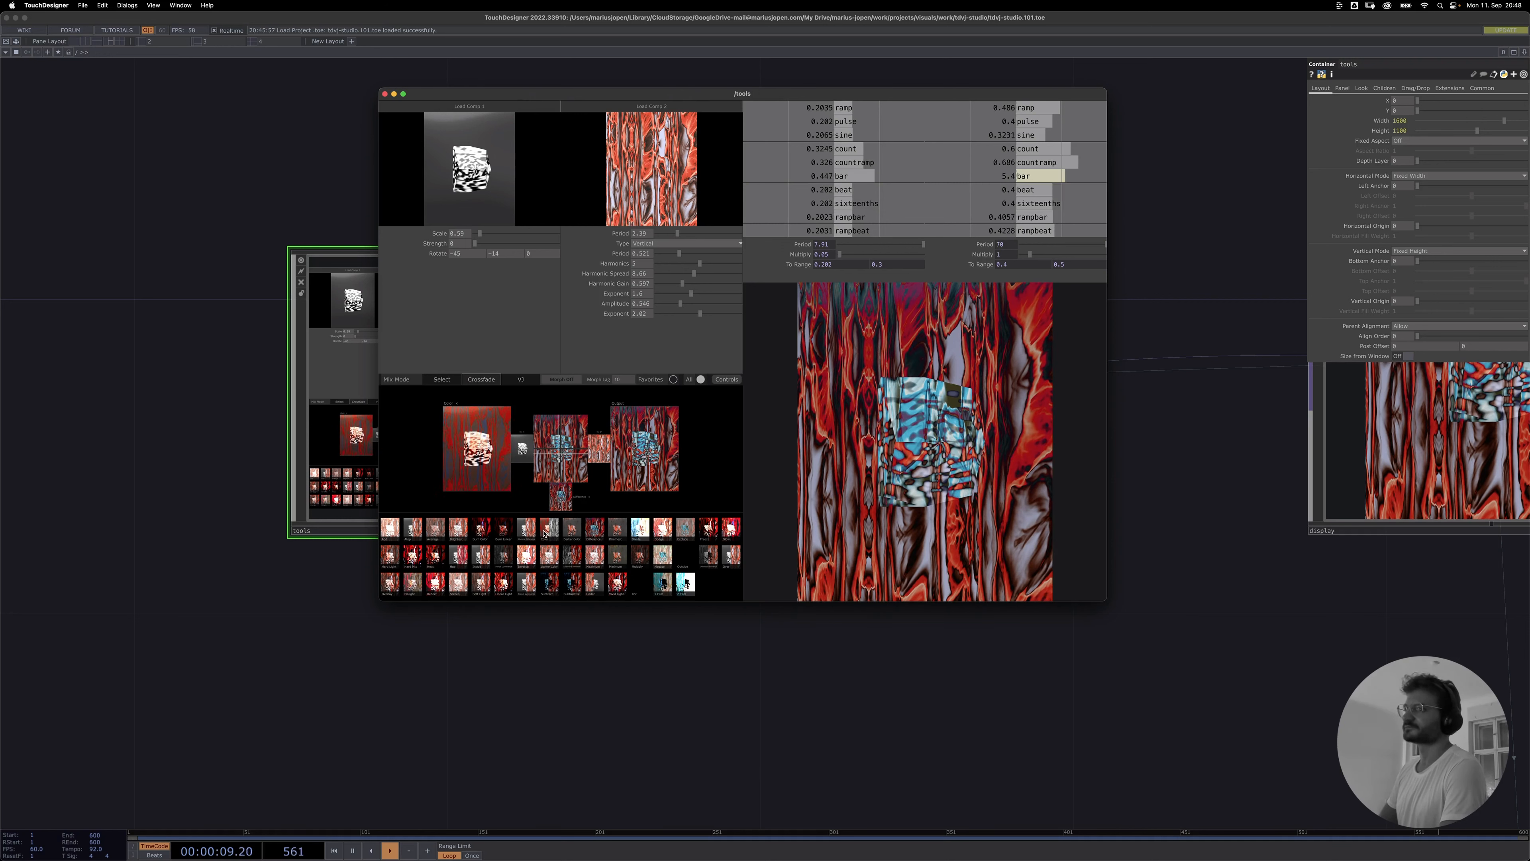
click(585, 534)
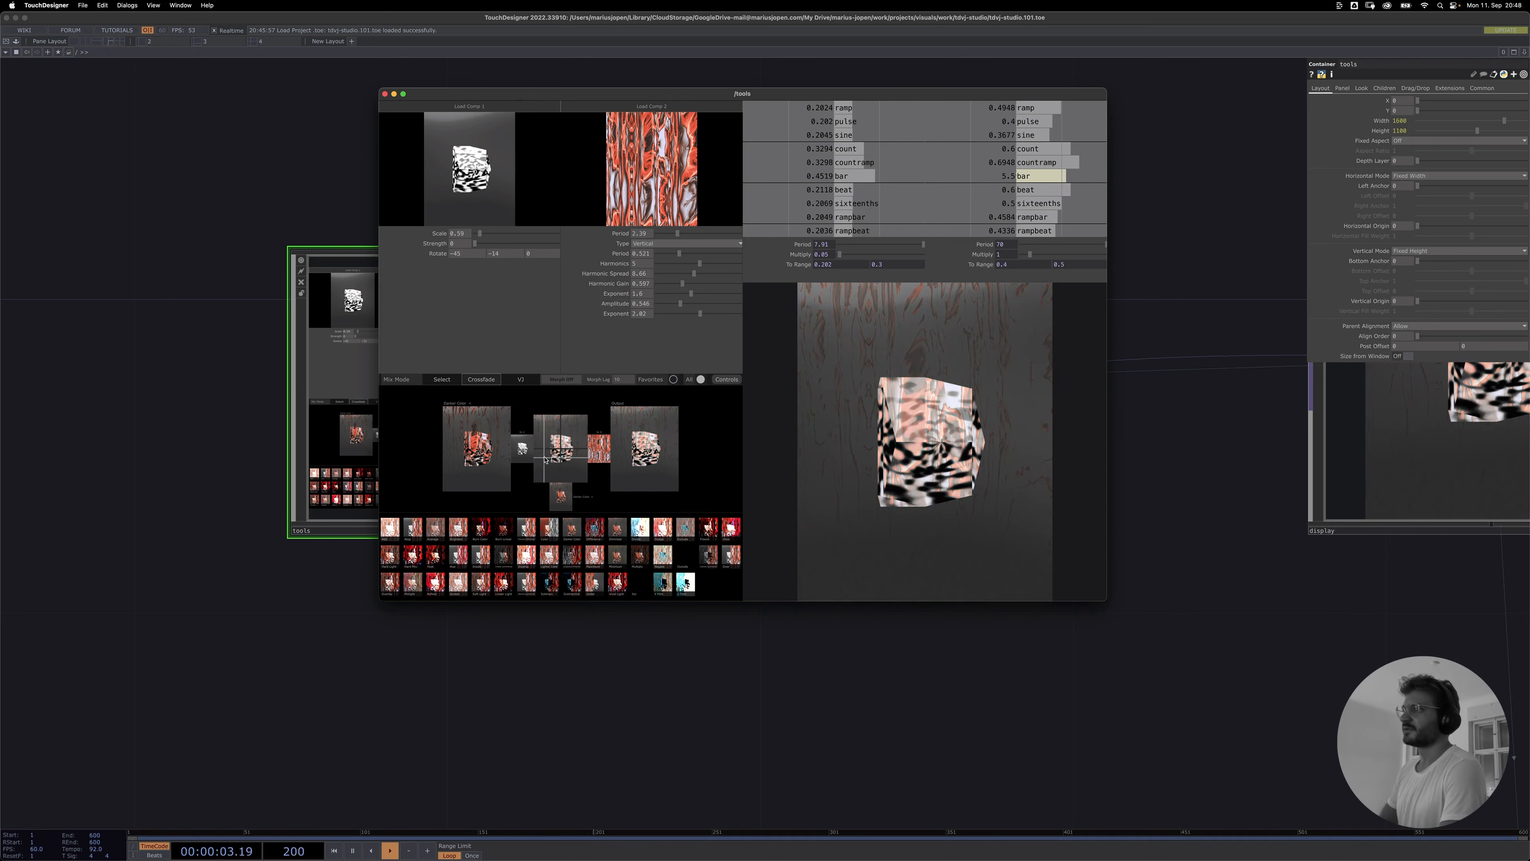
click(591, 499)
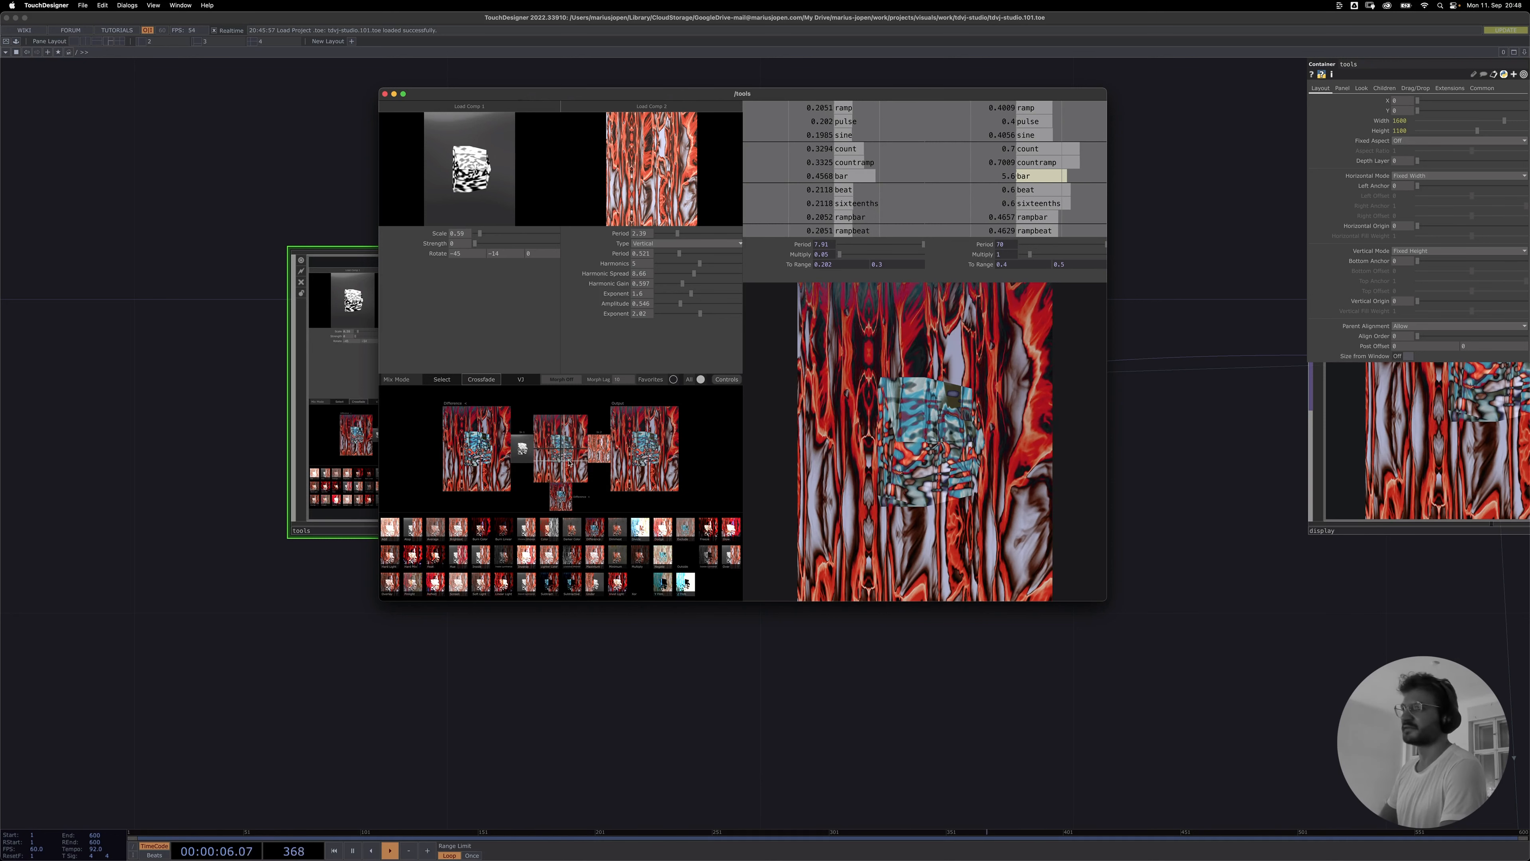
mouse_move(568, 459)
mouse_down()
mouse_move(589, 453)
mouse_move(564, 449)
mouse_up()
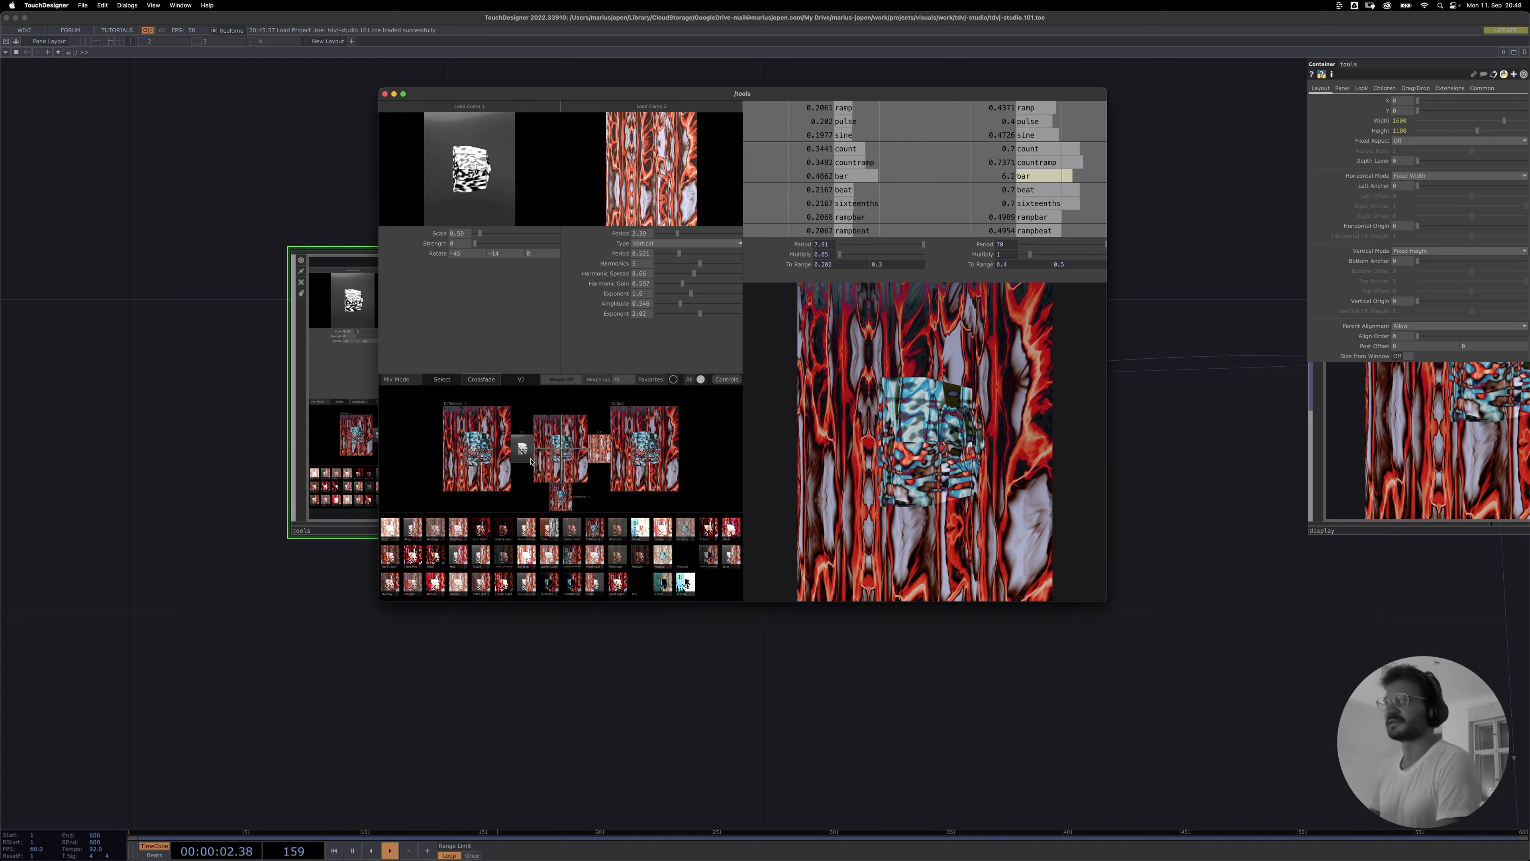
click(547, 530)
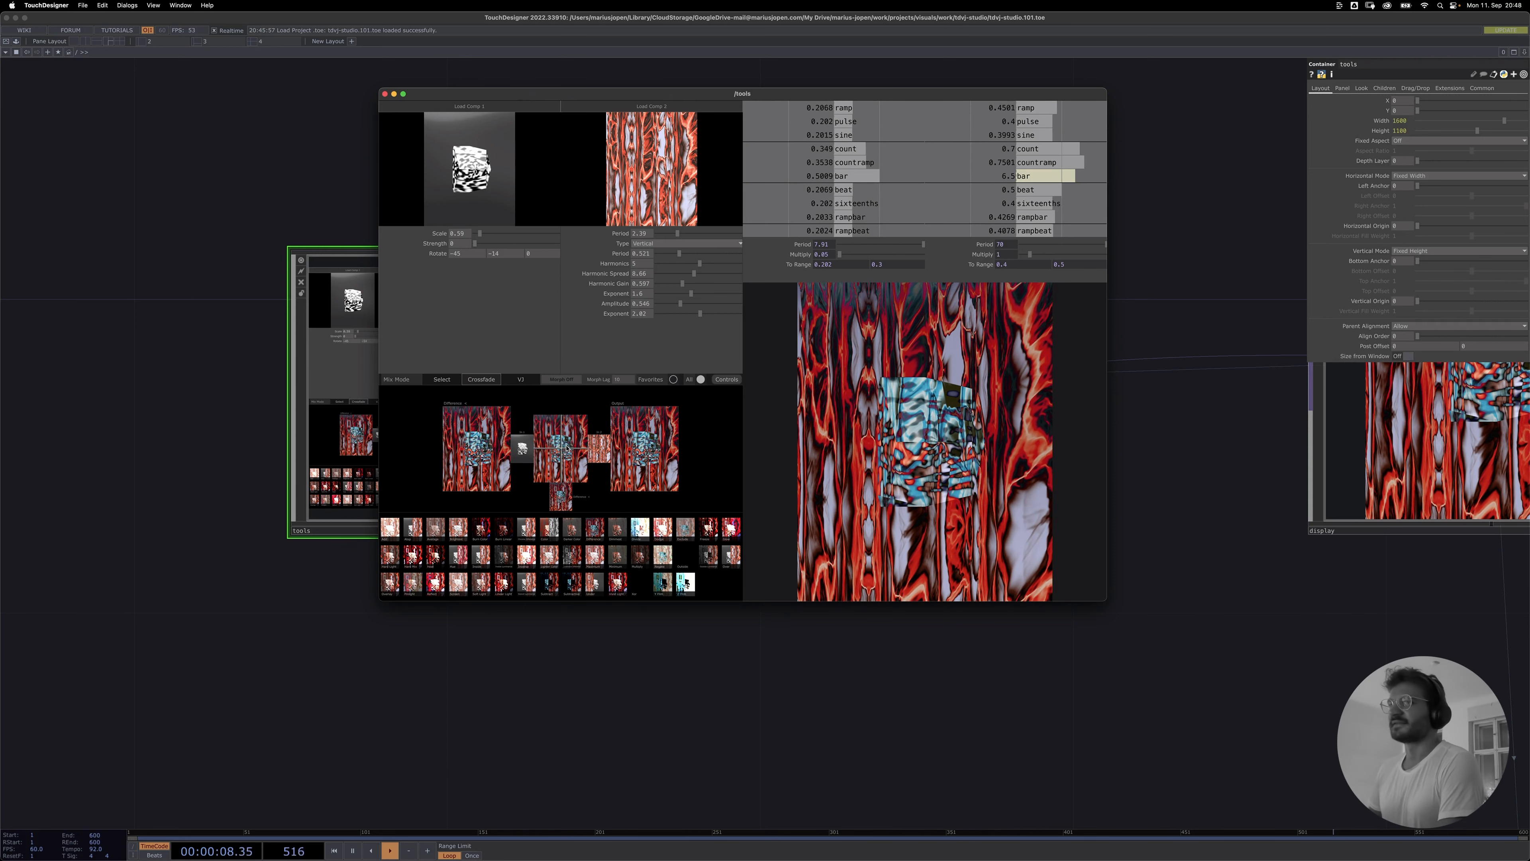
- Move the floating tools viewer aside and frame the tools, display, performTools and performDisplay components in the network
drag(496, 97, 916, 311)
scroll(588, 591, down, 2)
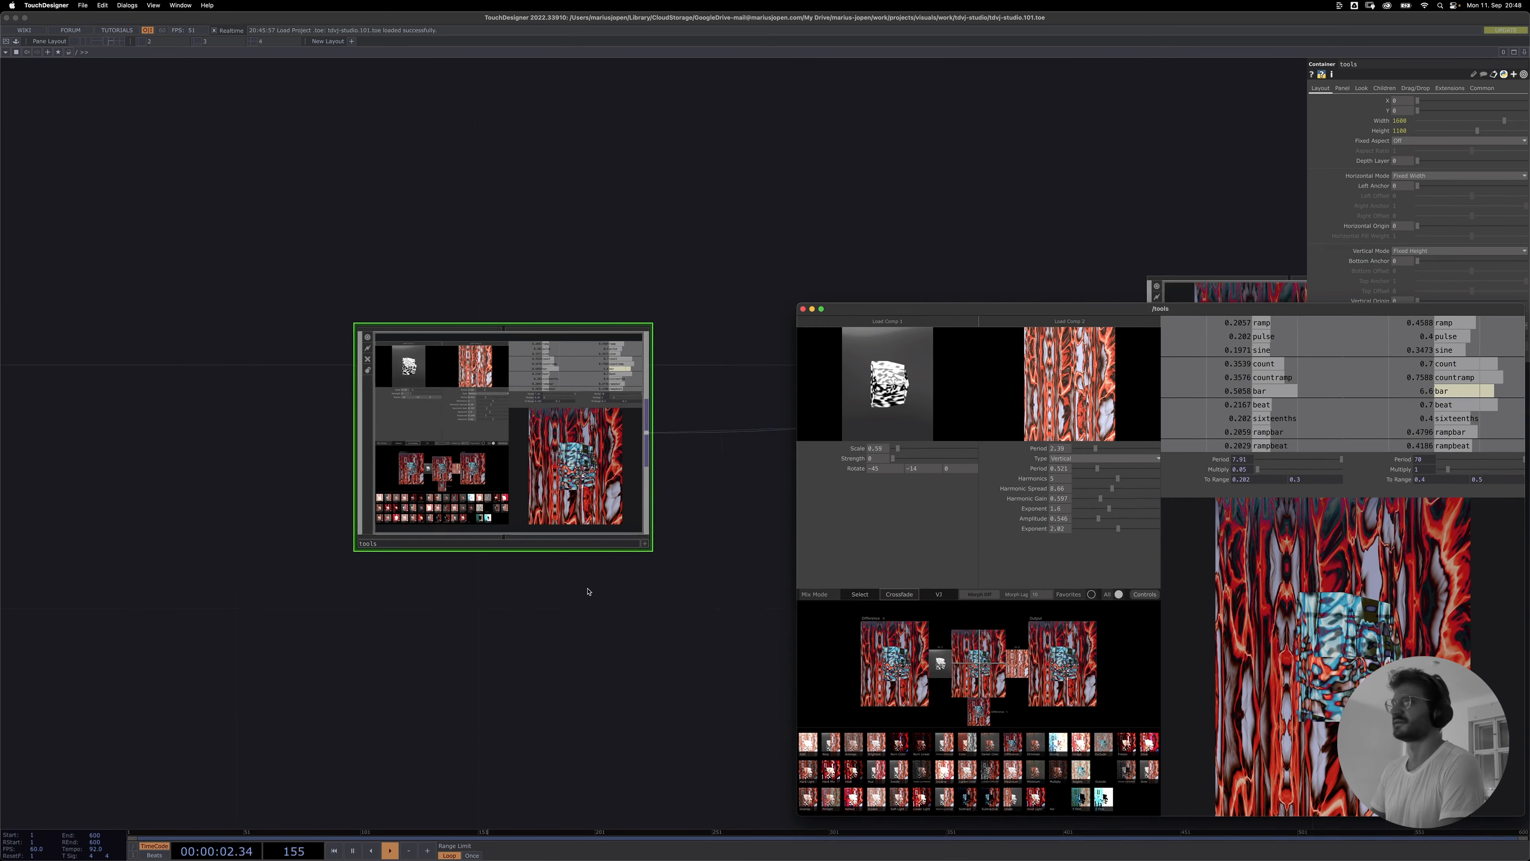
scroll(570, 626, down, 5)
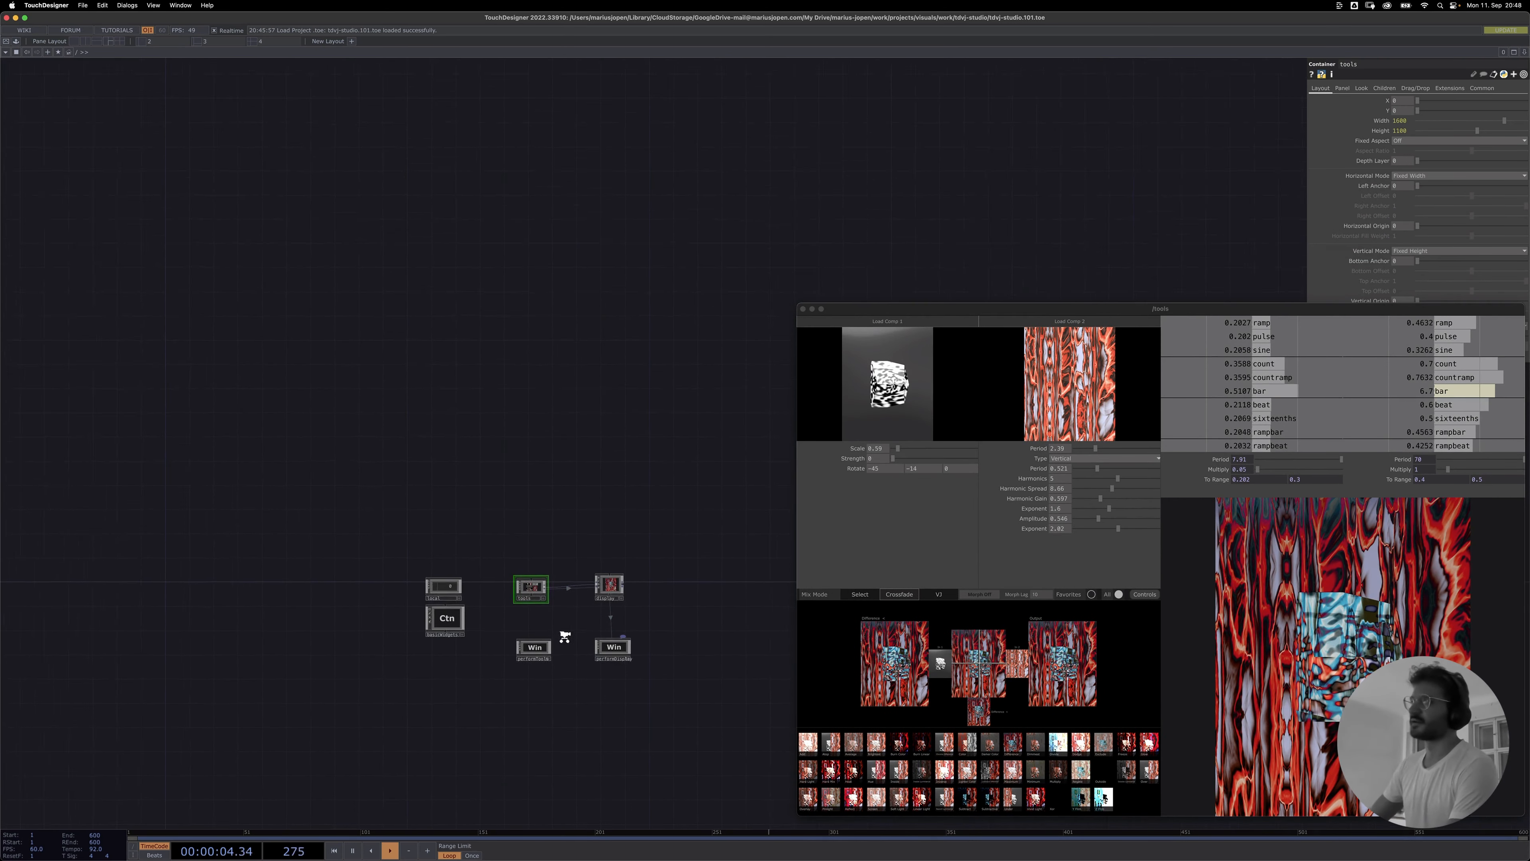
scroll(572, 635, up, 5)
scroll(574, 627, down, 1)
drag(563, 617, 389, 380)
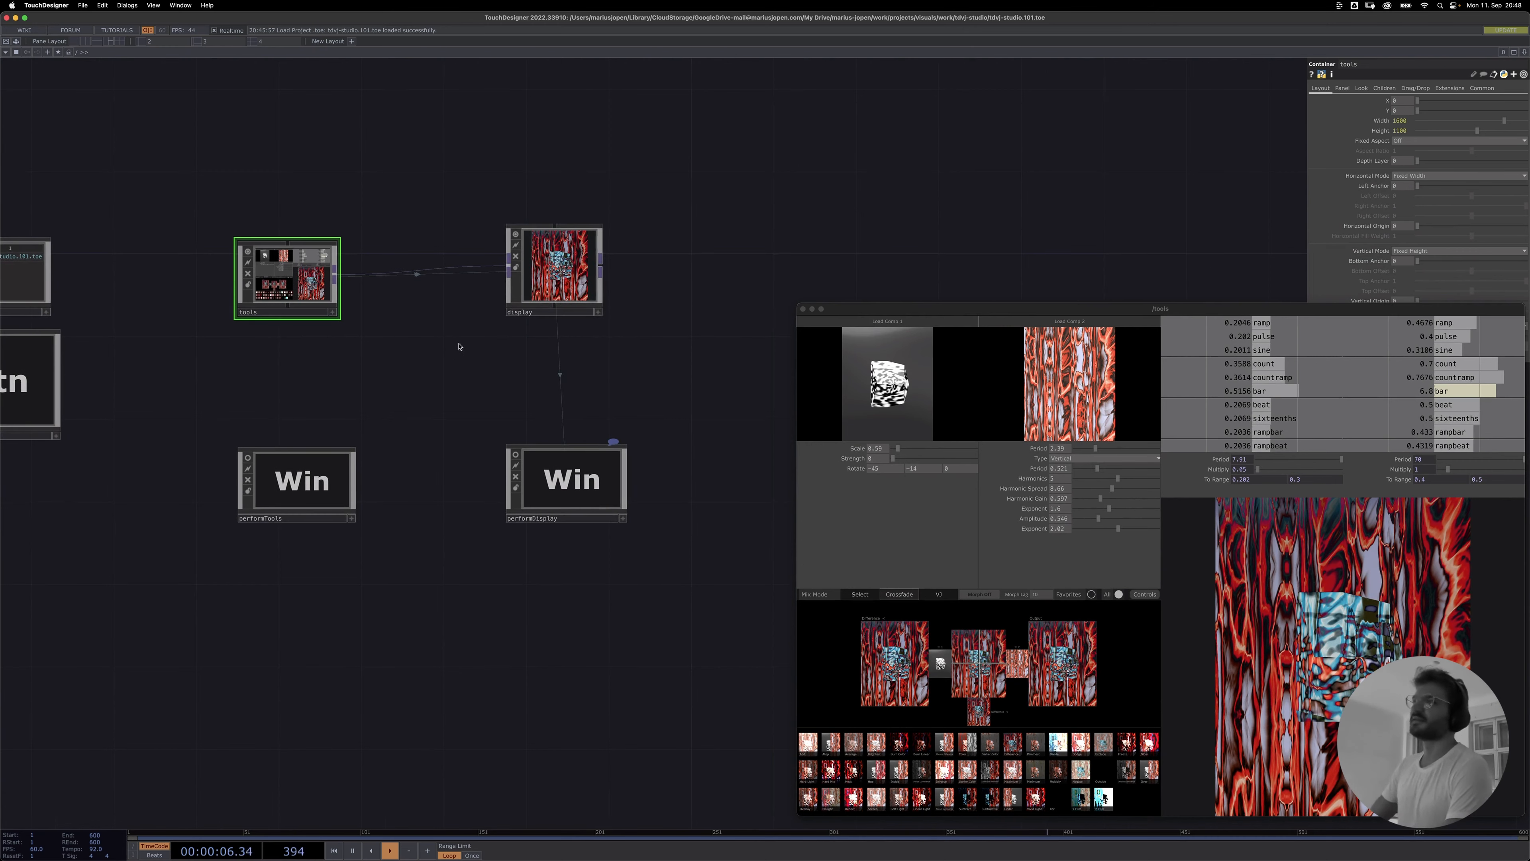
drag(891, 309, 838, 281)
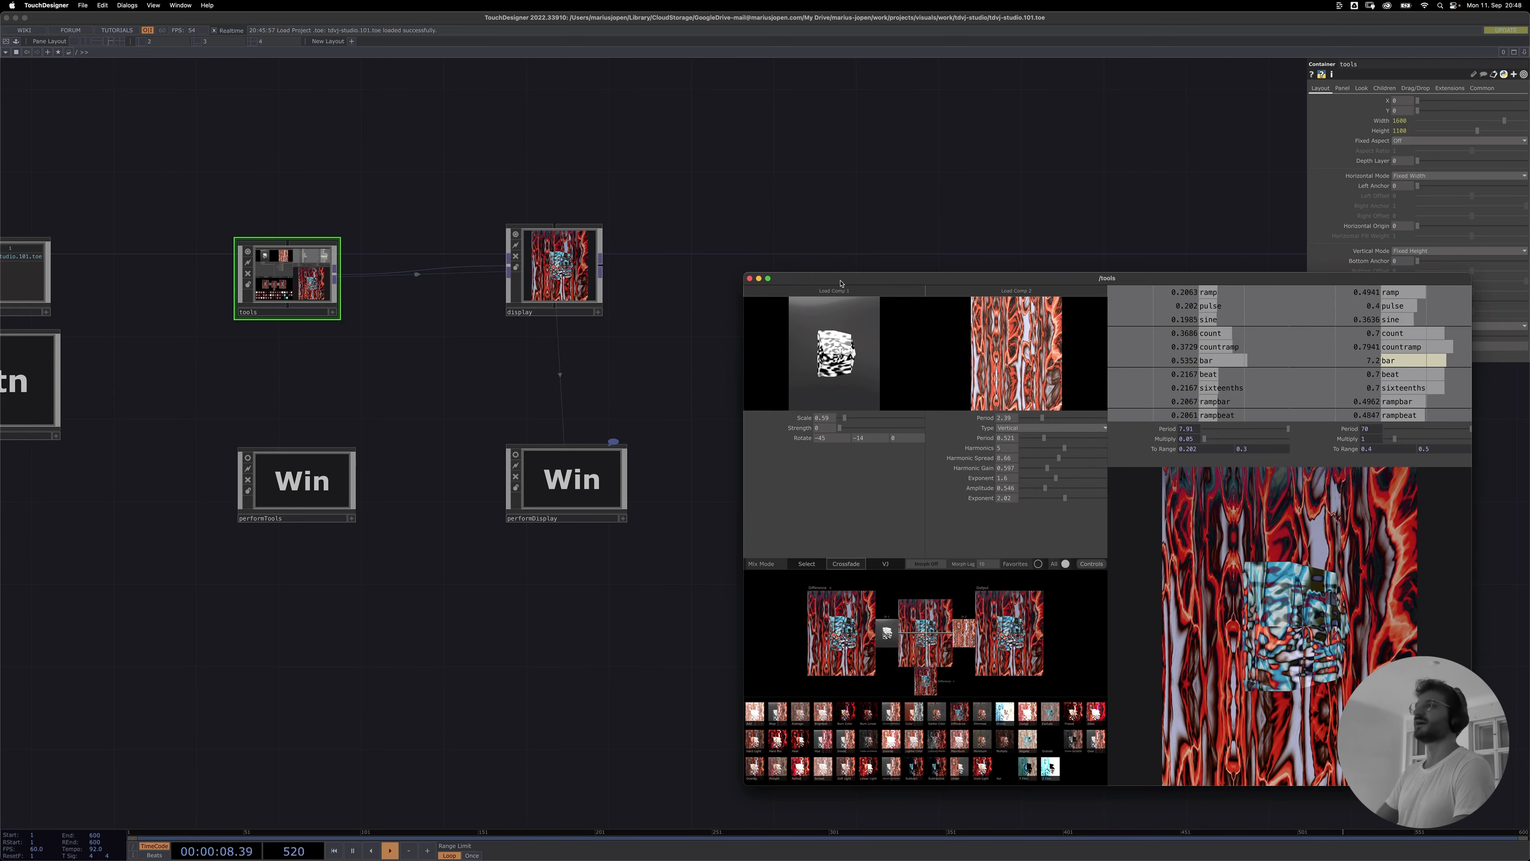
drag(841, 283, 828, 246)
- Select the performDisplay component, open its Window Placement dialog and switch to Perform Mode
click(639, 376)
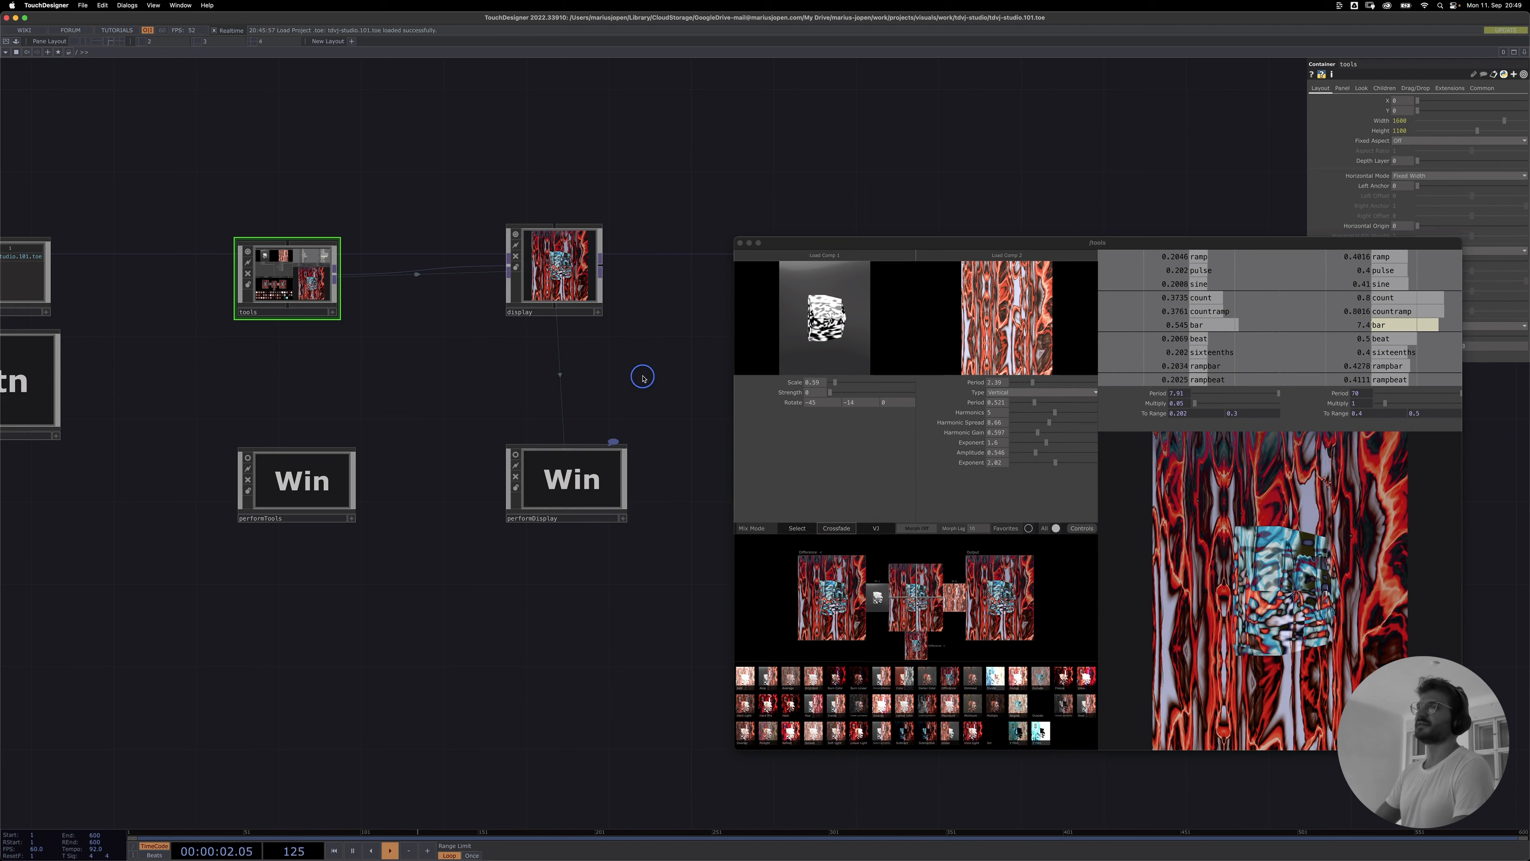
click(562, 491)
drag(891, 242, 745, 264)
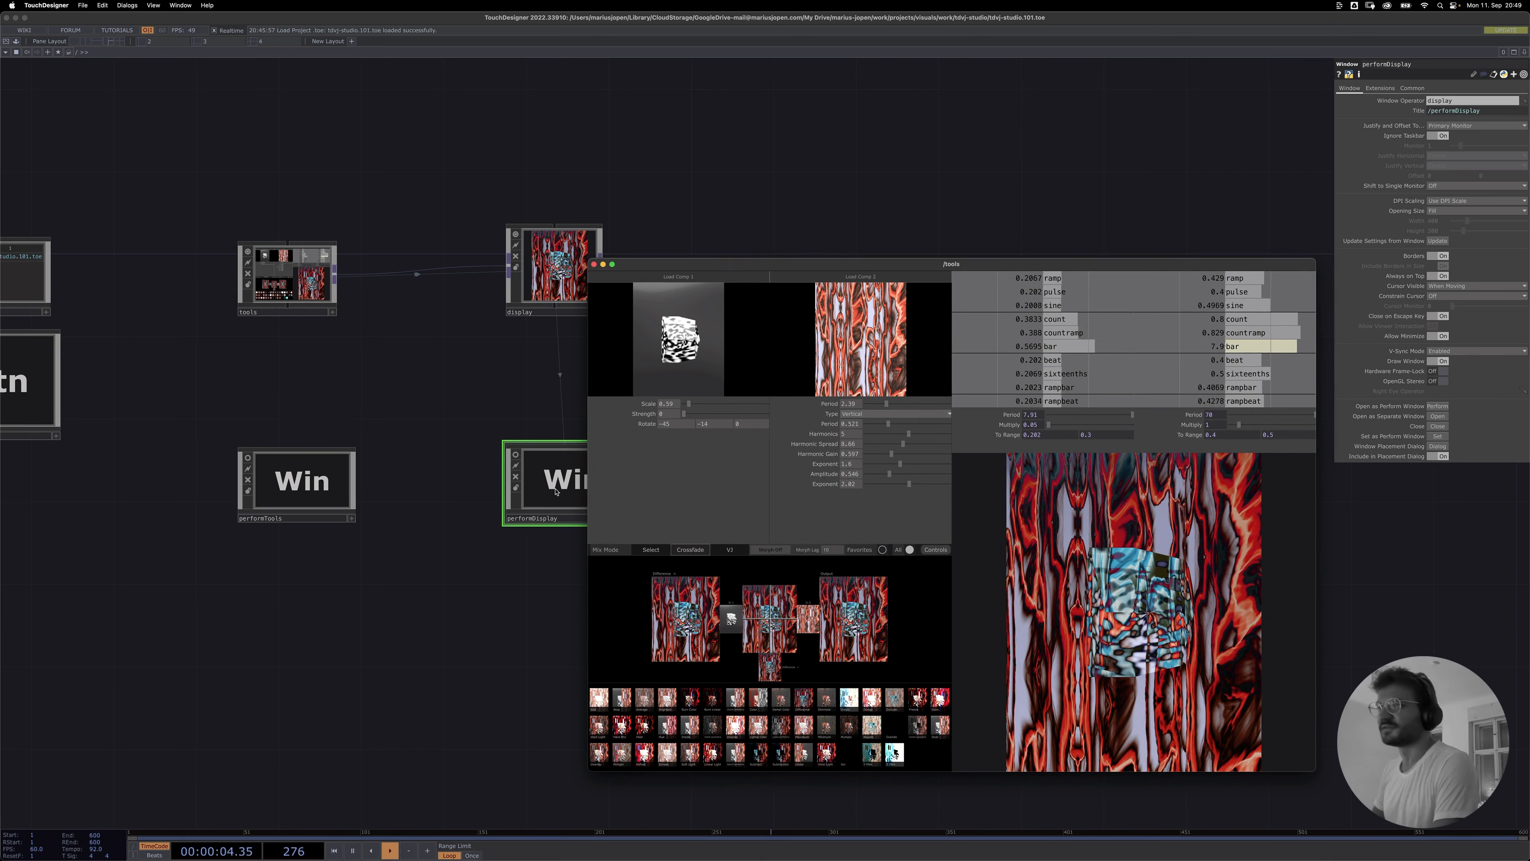
click(1434, 448)
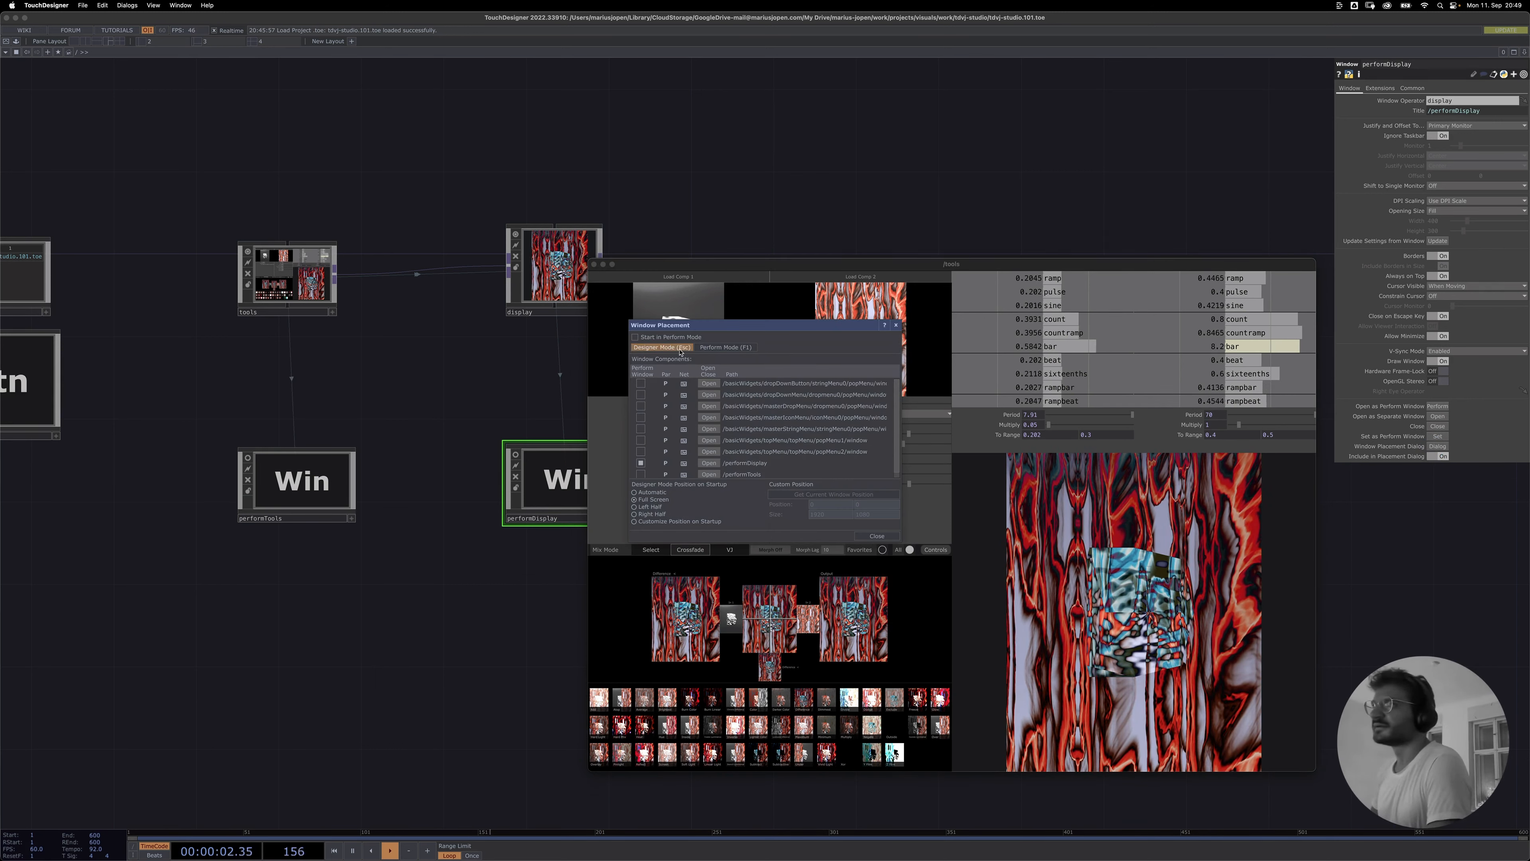
click(725, 347)
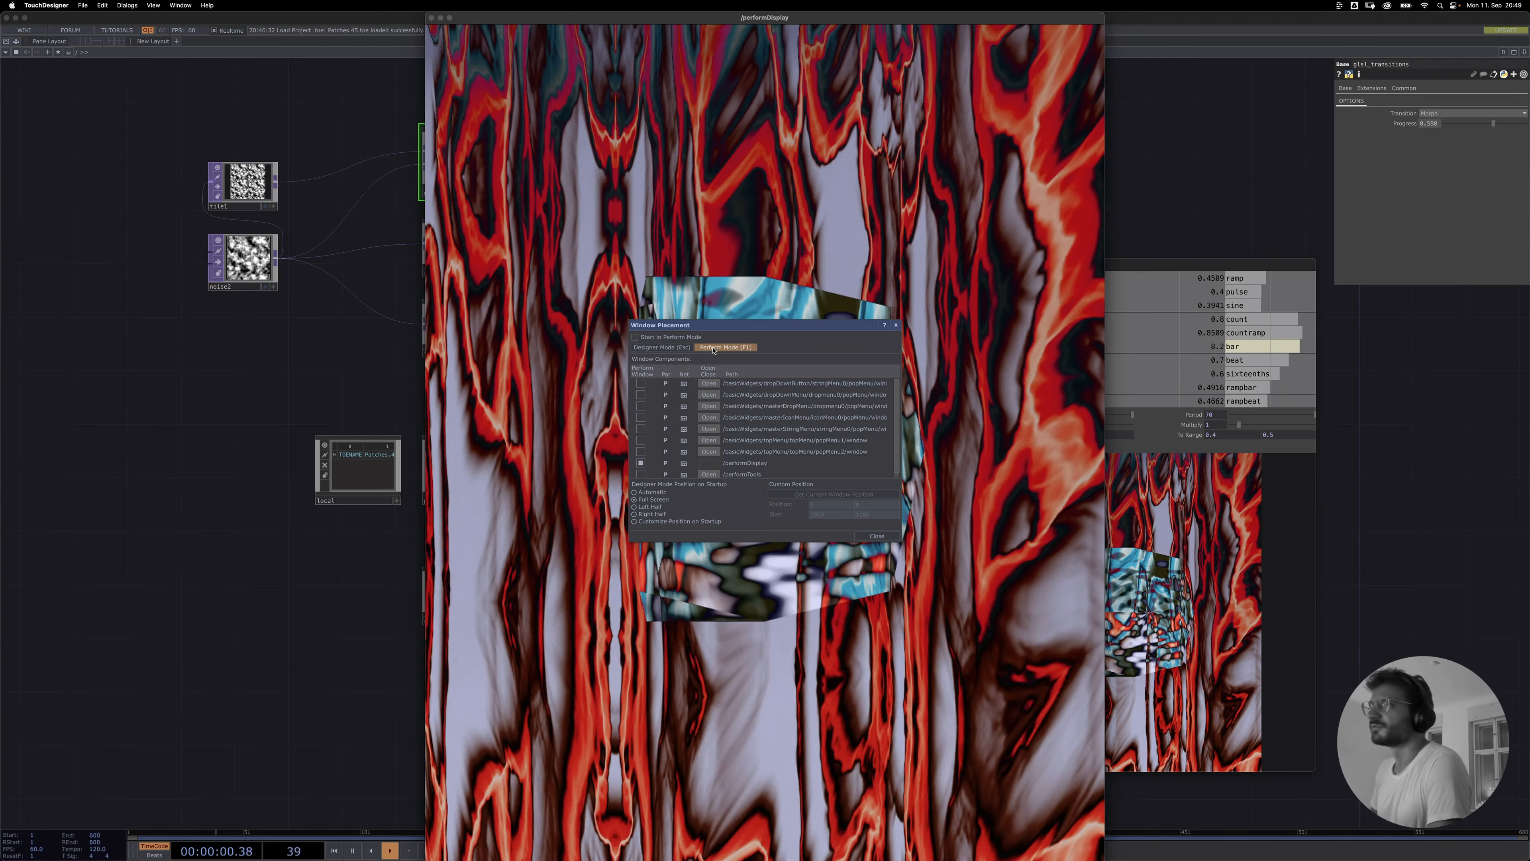
- Separate the Window Placement dialog from the performDisplay window and minimize the Patches project window behind them
drag(704, 331, 347, 288)
drag(566, 12, 950, 46)
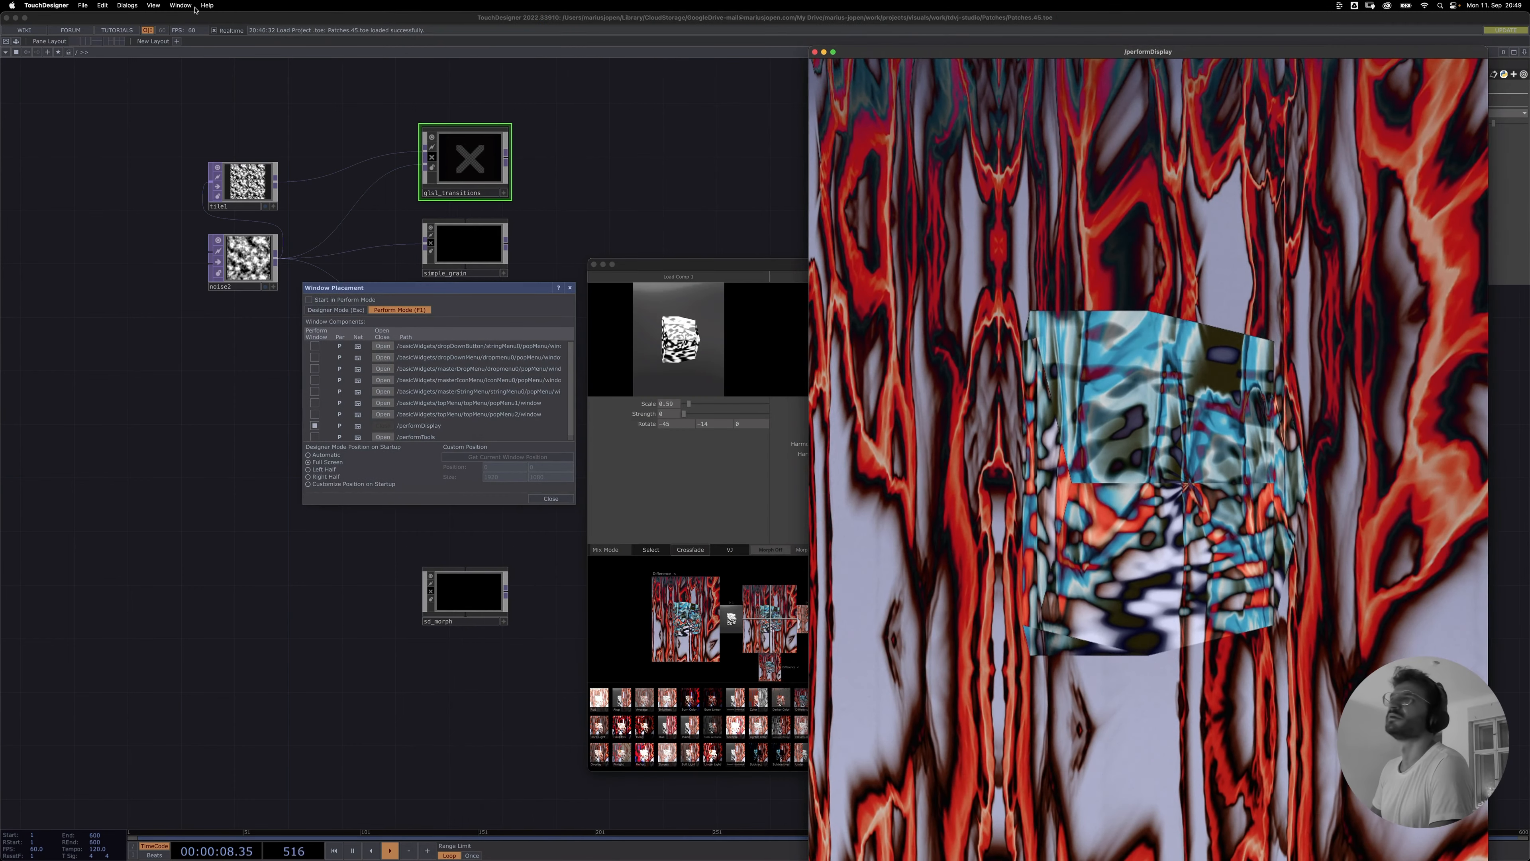
click(15, 18)
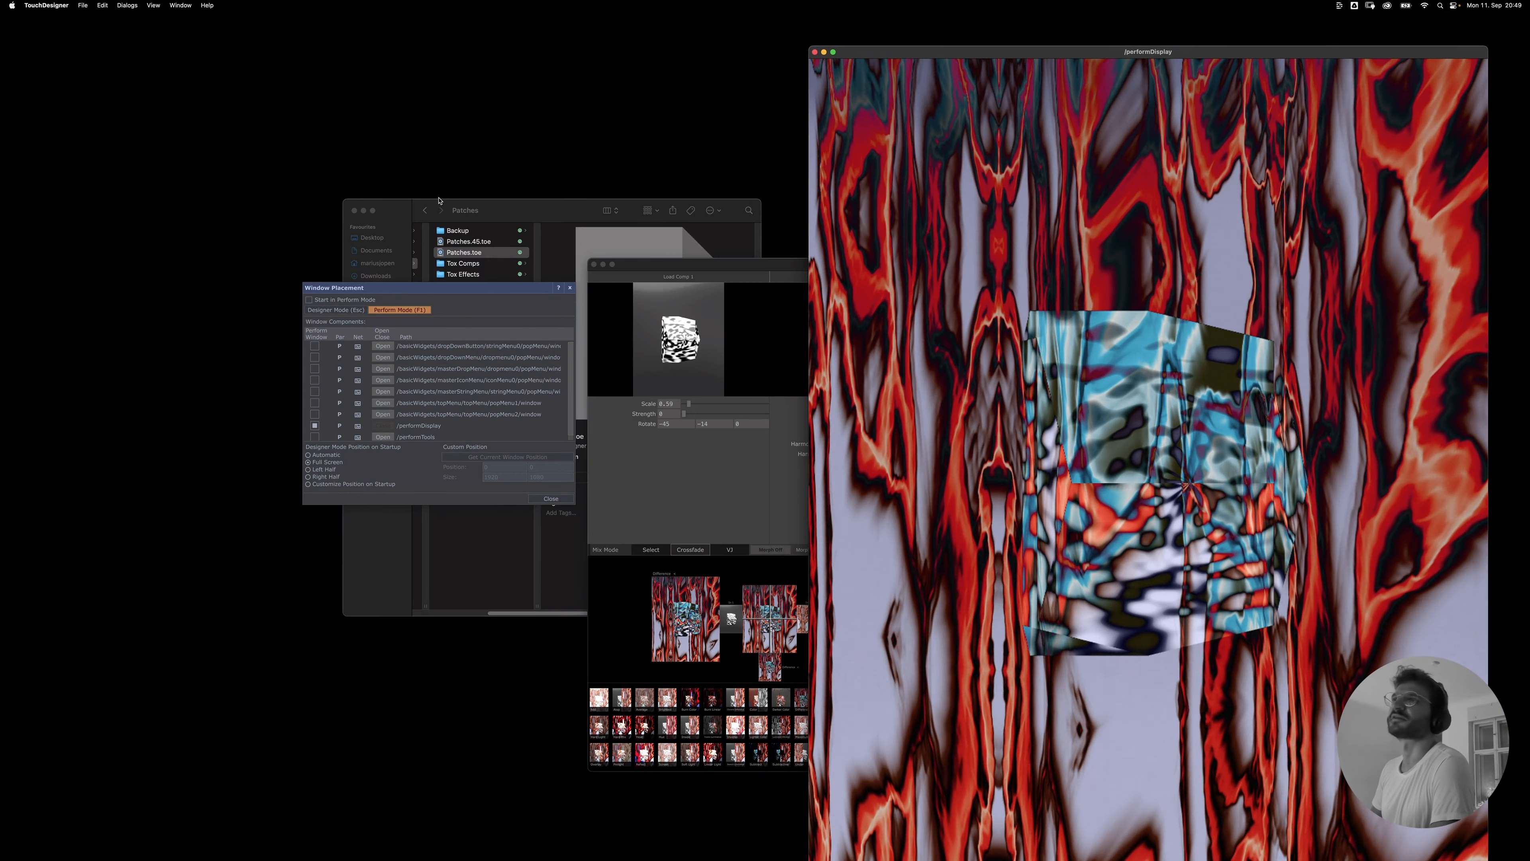
- Close the floating tools viewer and reposition the Window Placement dialog and the performDisplay window side by side
drag(465, 292, 457, 251)
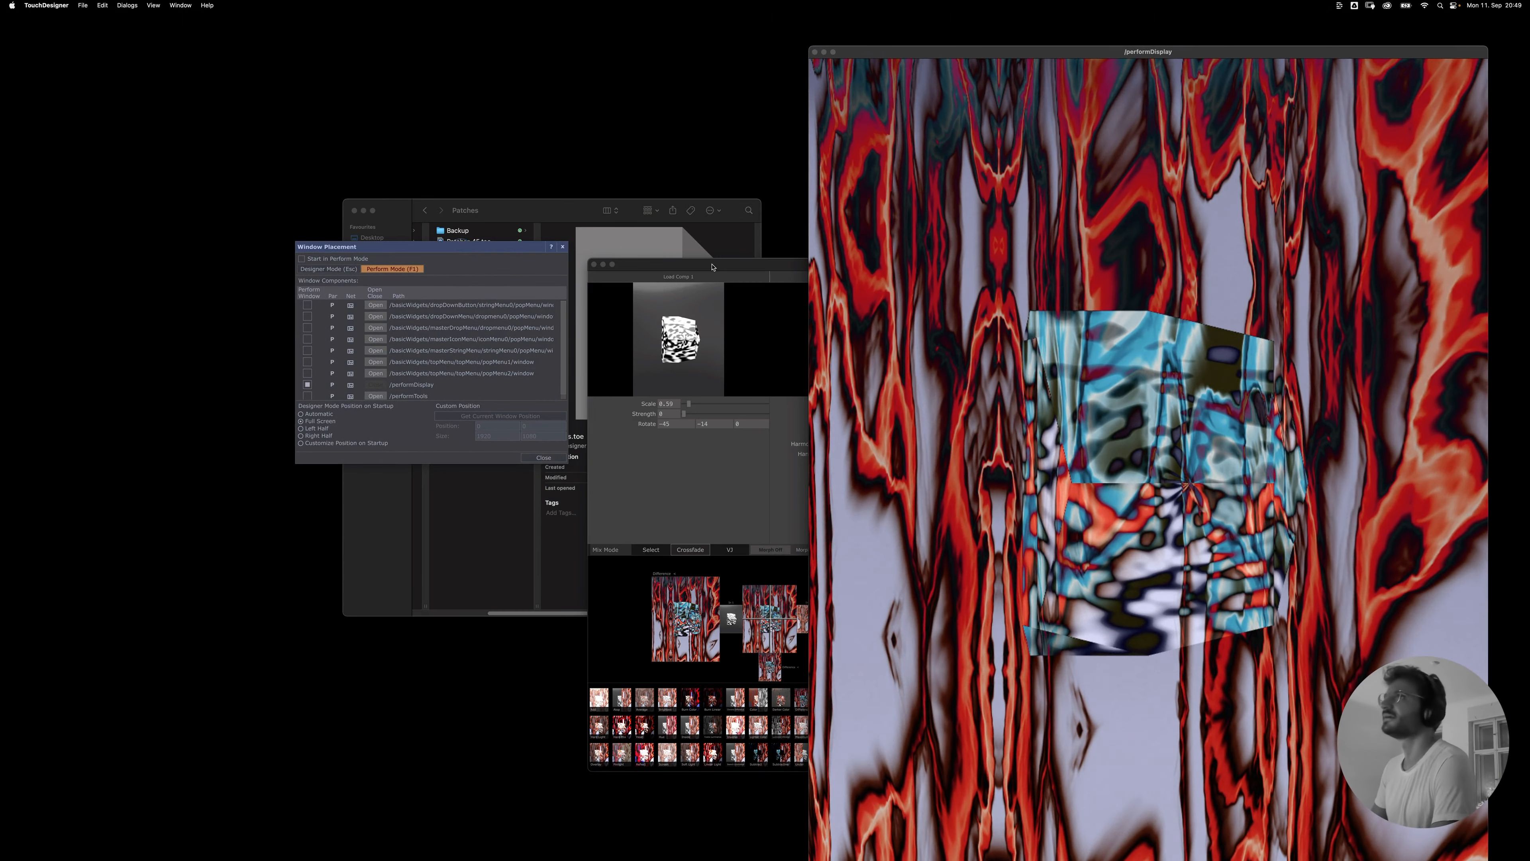
drag(964, 54, 914, 8)
click(603, 269)
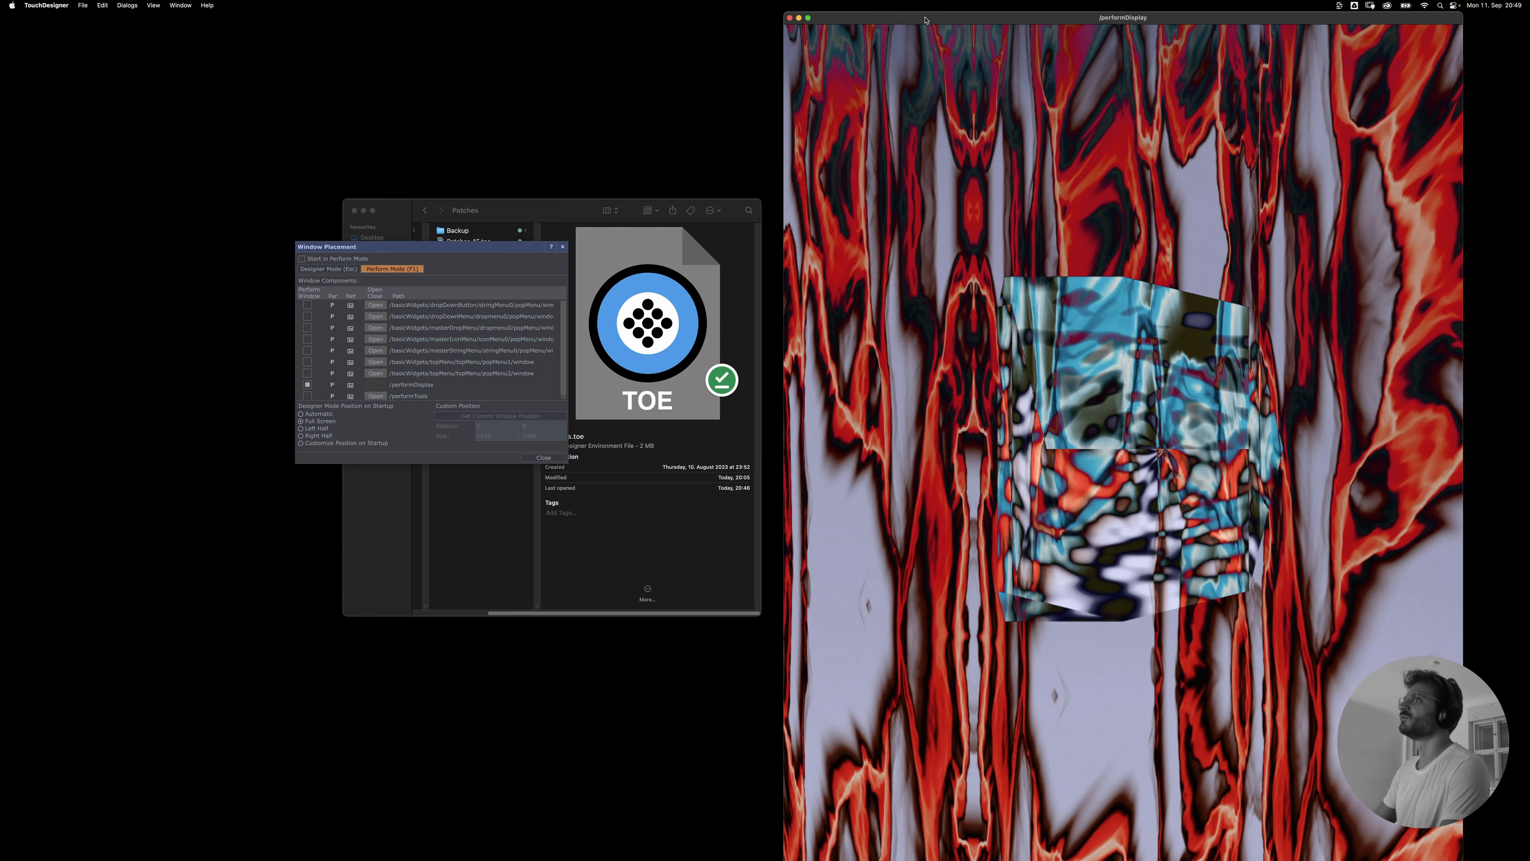
mouse_move(926, 25)
mouse_down()
mouse_move(1126, 166)
mouse_move(808, 33)
mouse_move(915, 28)
mouse_up()
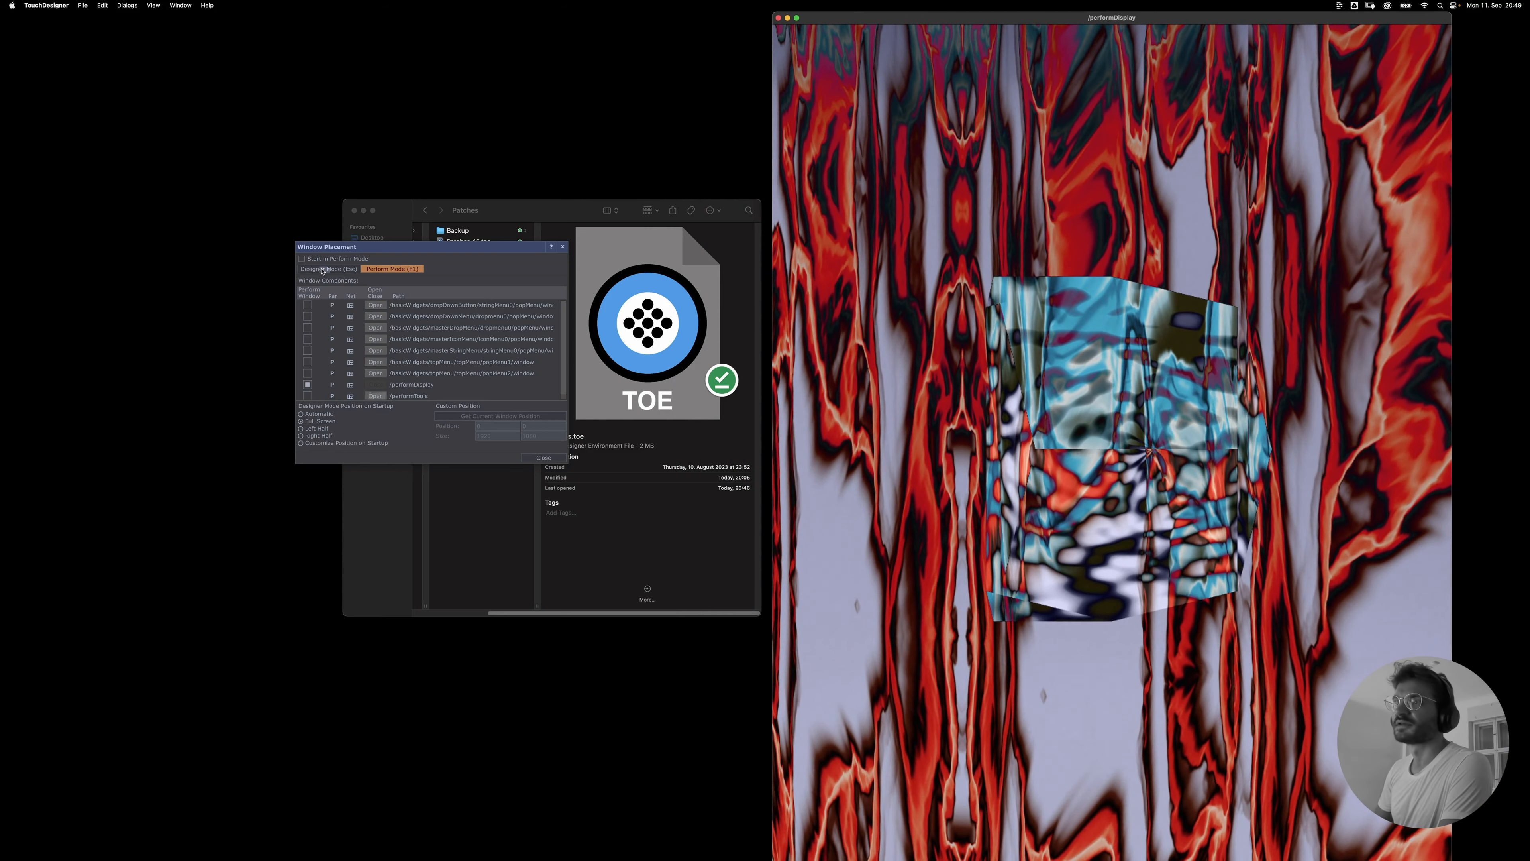
- Open the performTools window from the window components list, then place and resize it beside the display output
click(375, 396)
drag(298, 604, 426, 74)
drag(499, 332, 732, 495)
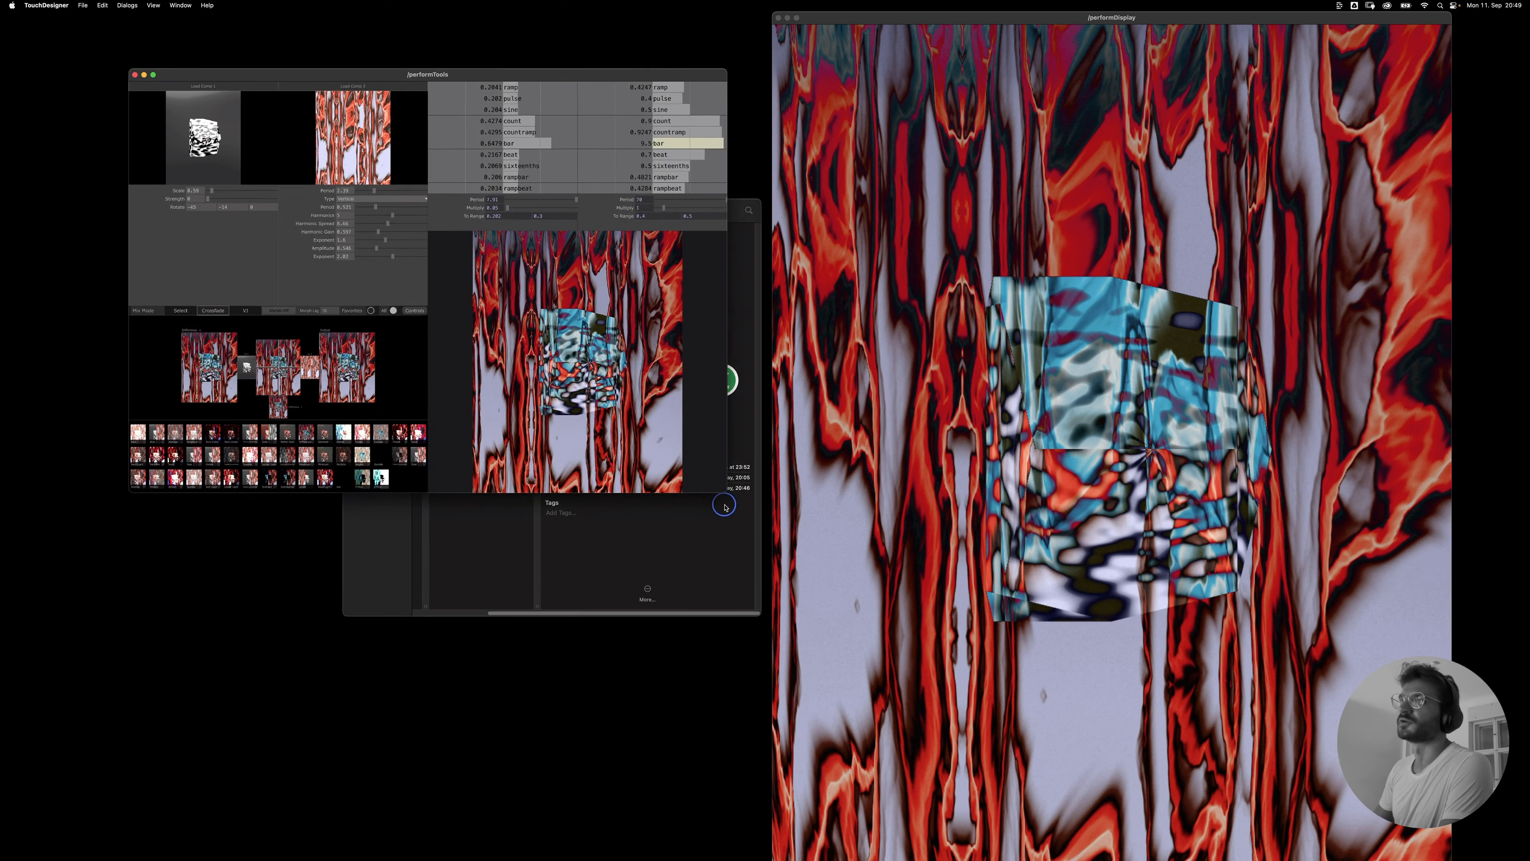
- Shift the performDisplay window clear of performTools and crossfade the mix to the second comp in the performTools mixer
mouse_move(826, 16)
mouse_down()
mouse_move(862, 16)
mouse_move(827, 15)
mouse_move(844, 14)
mouse_up()
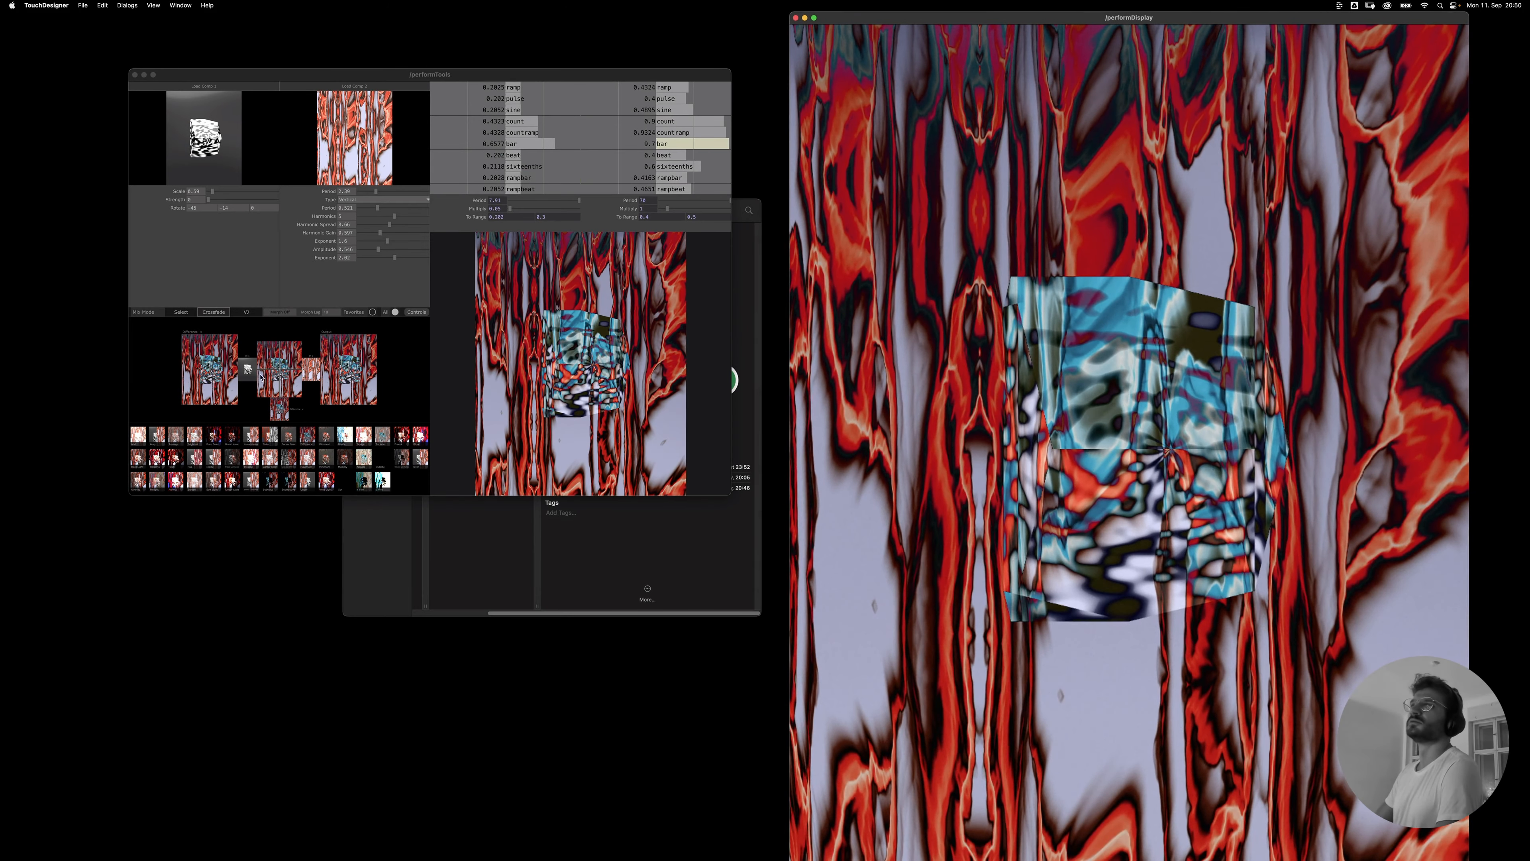
drag(260, 374, 301, 380)
click(895, 227)
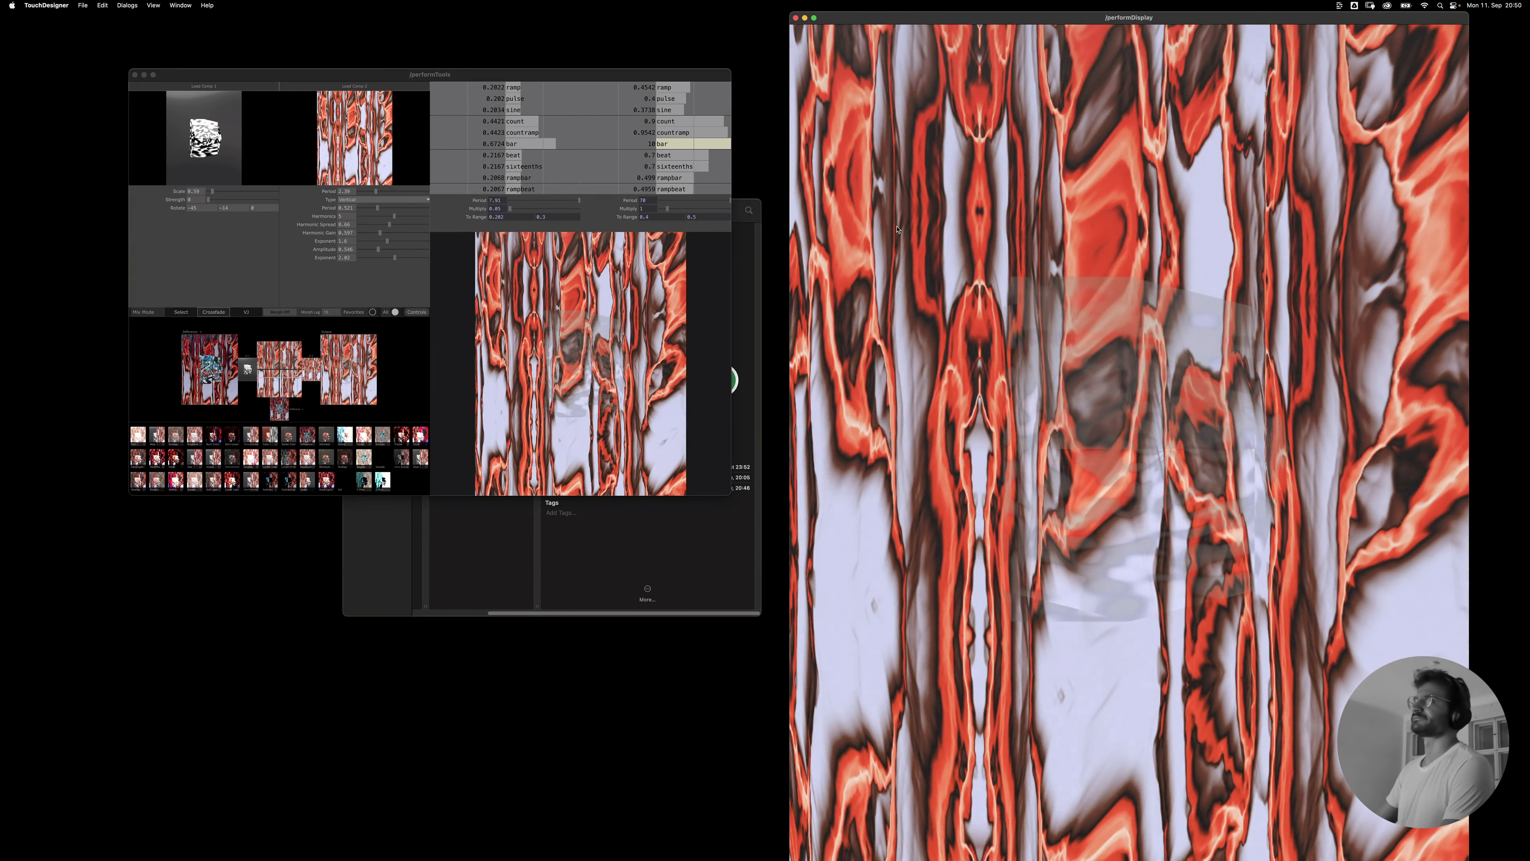
- Close the performTools window, exit Perform Mode and close the Window Placement dialog
click(135, 75)
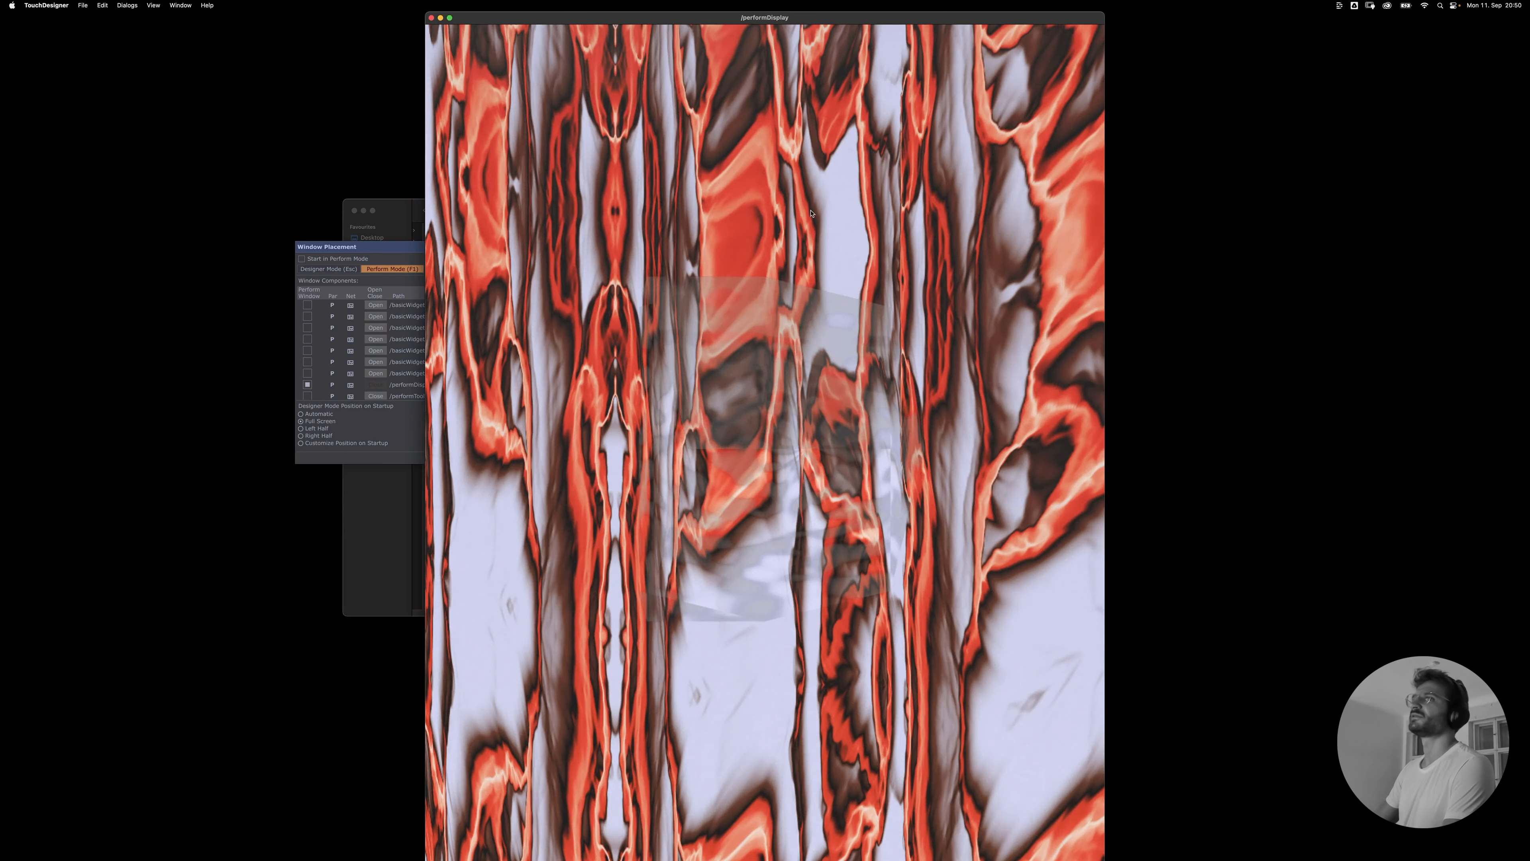
key(Escape)
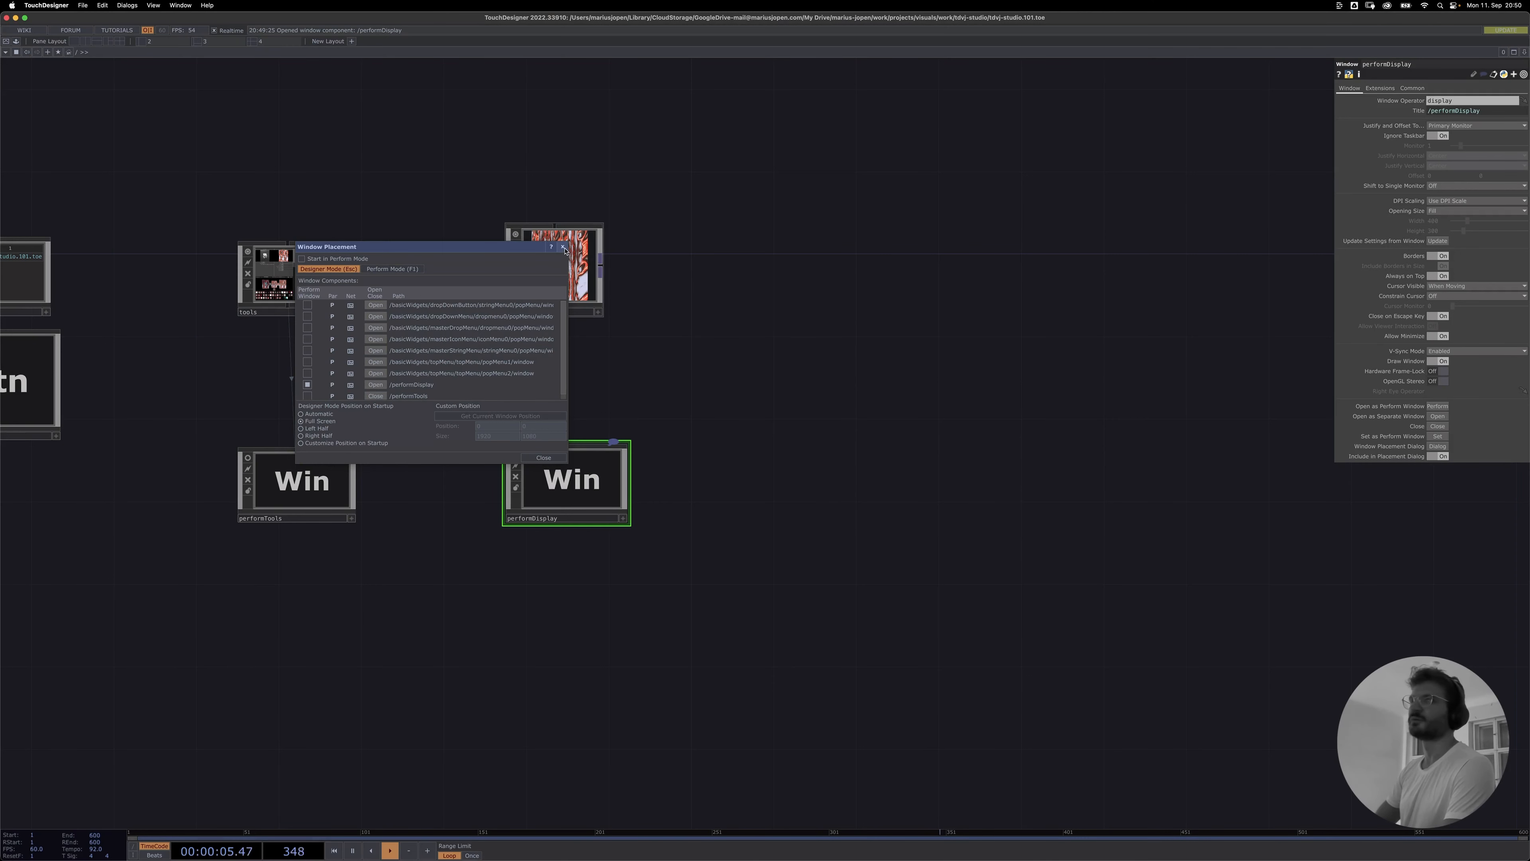
click(562, 247)
- Open the viewer of the tools component as a floating window and place it beside the network nodes
drag(843, 446, 942, 444)
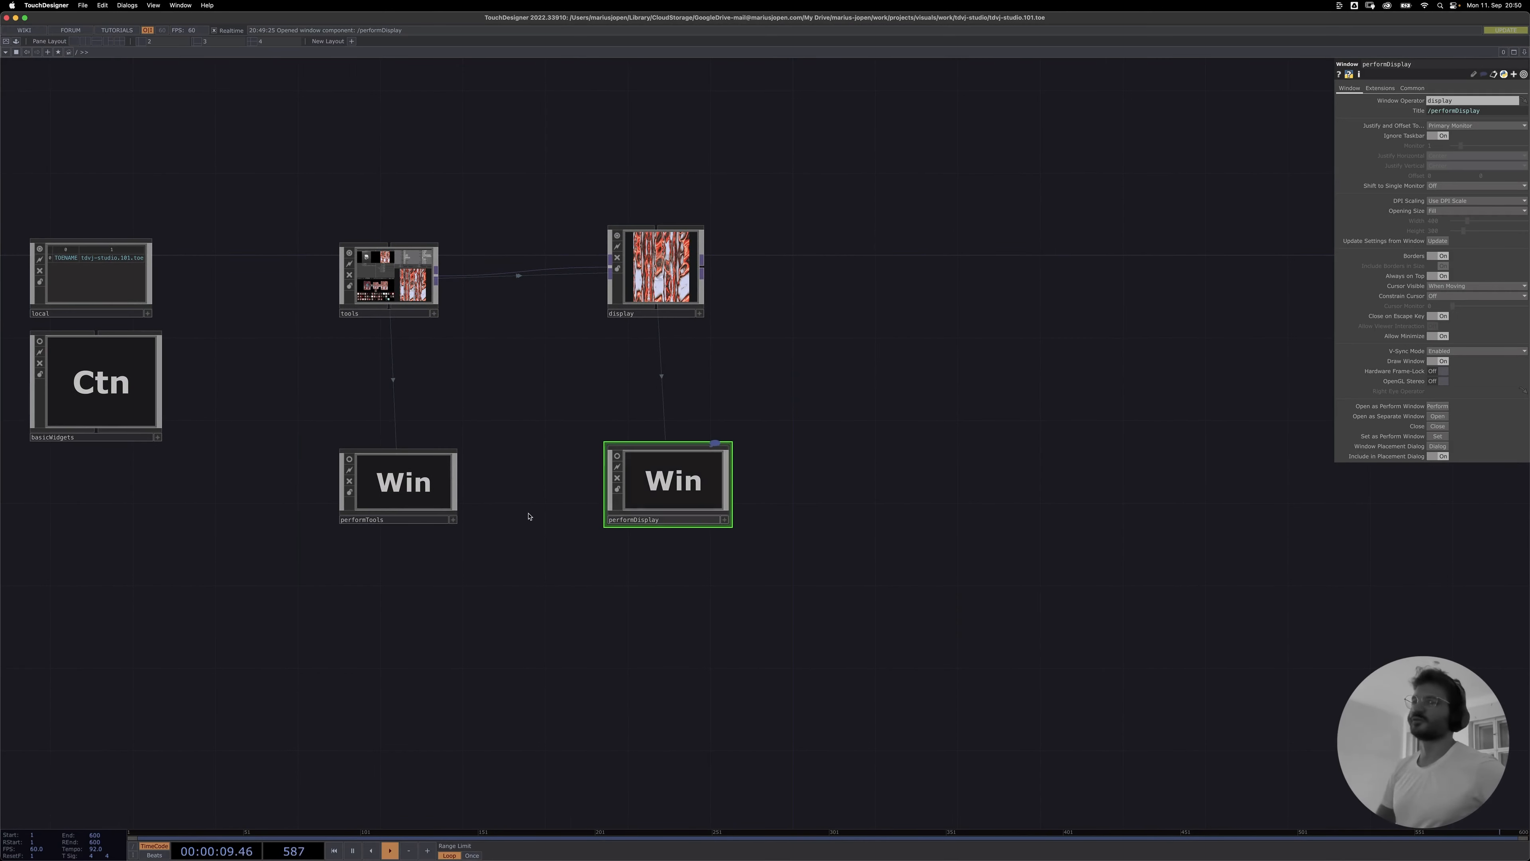
drag(596, 463, 738, 545)
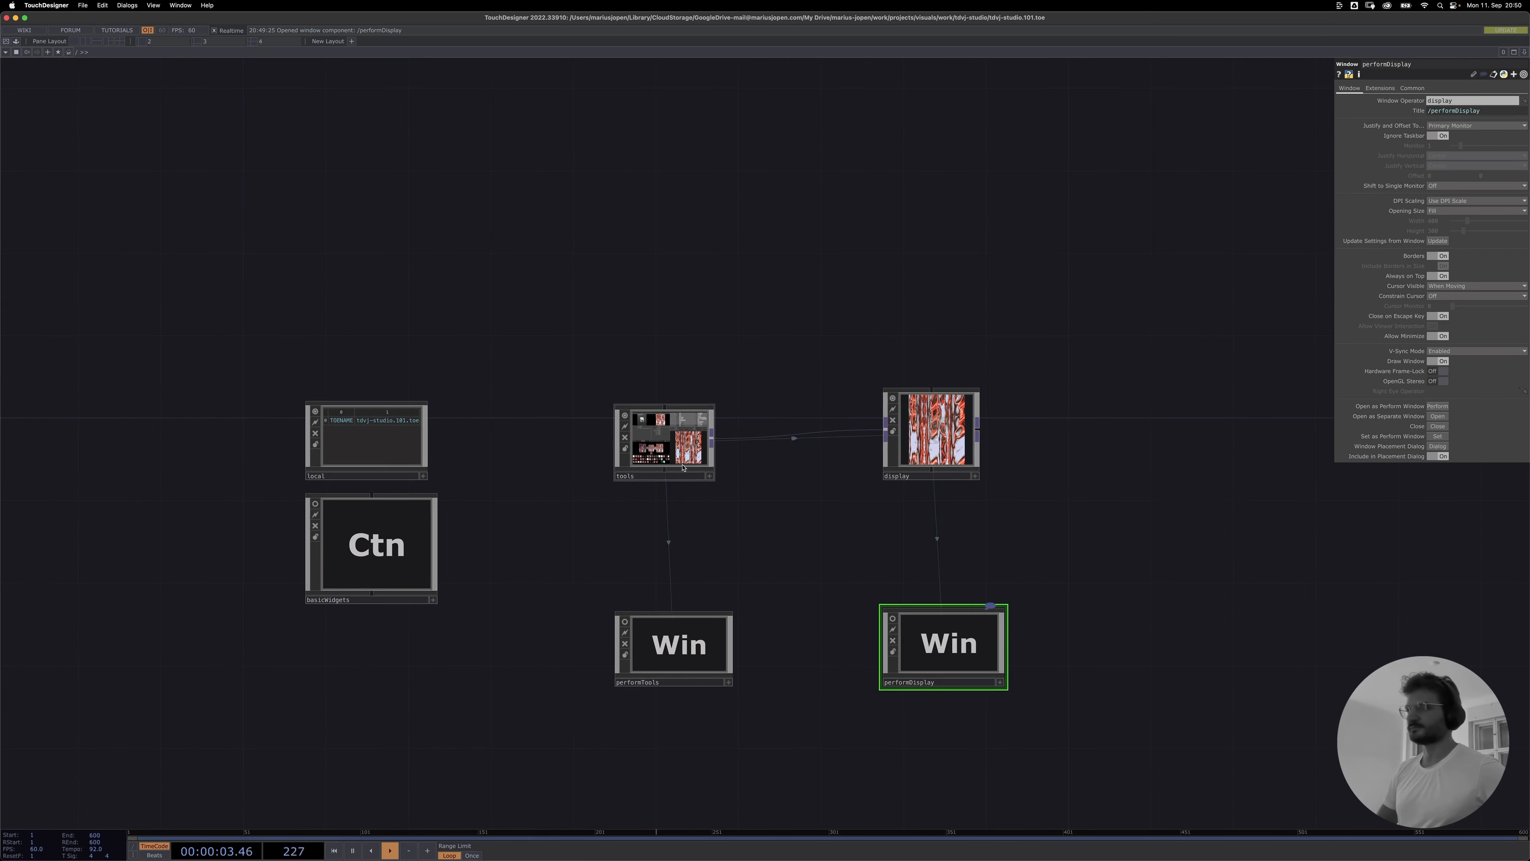
click(665, 444)
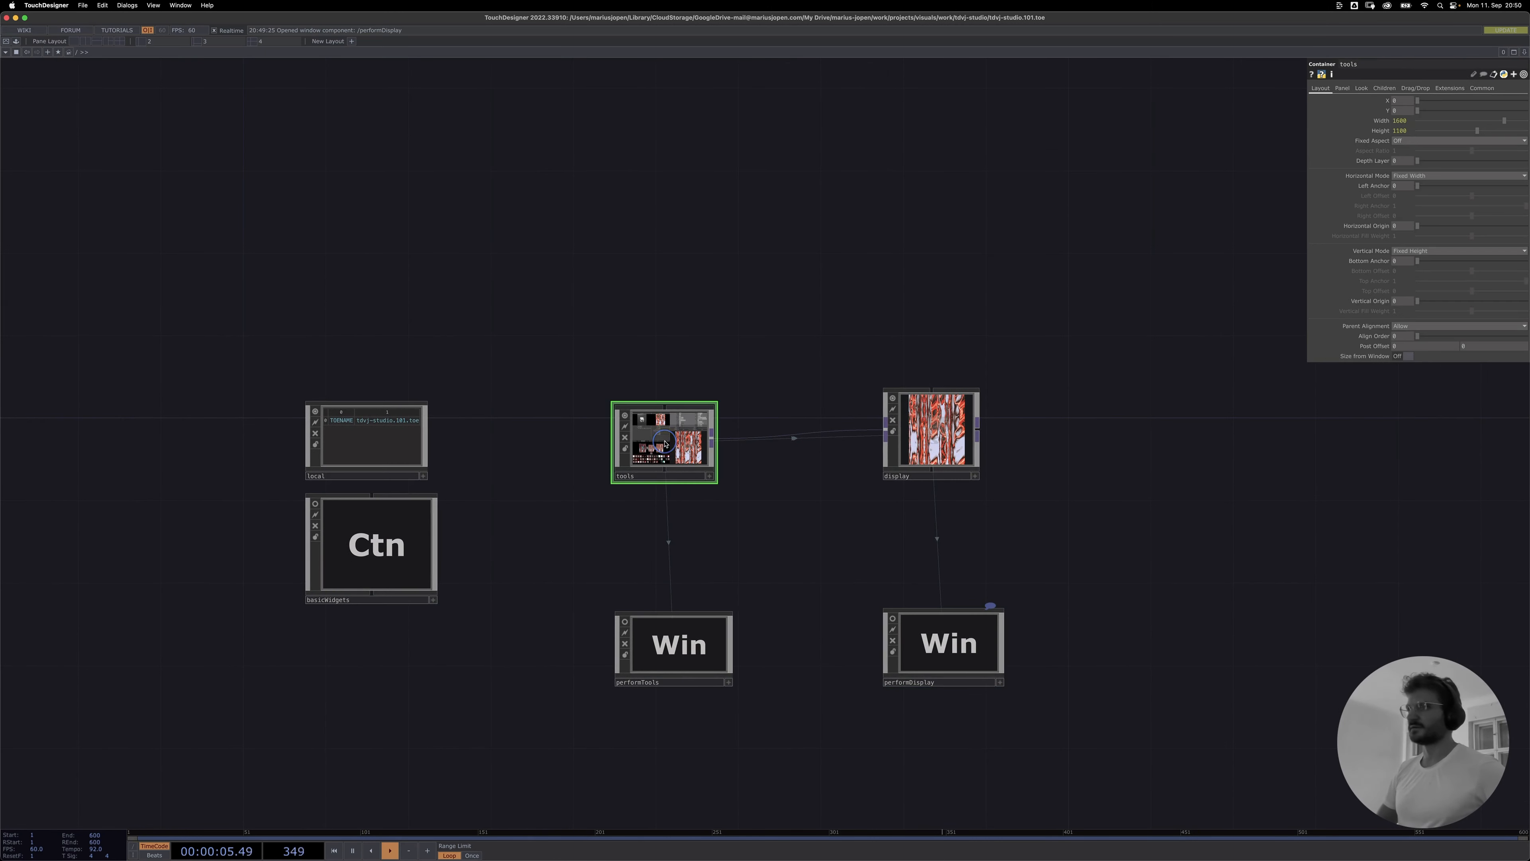
right_click(651, 444)
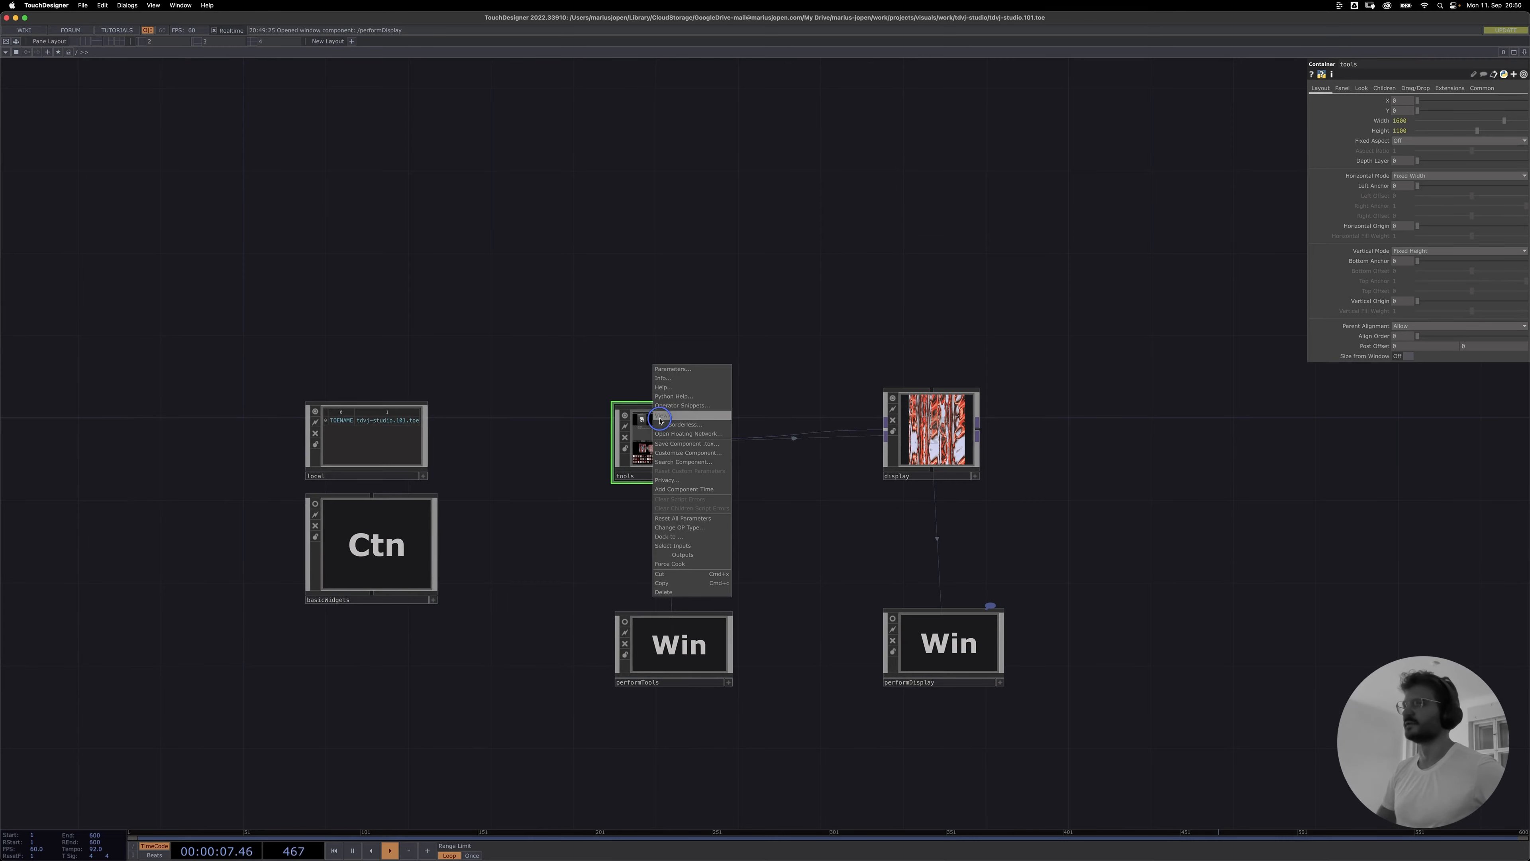
click(665, 426)
drag(617, 169, 1087, 278)
drag(892, 195, 707, 170)
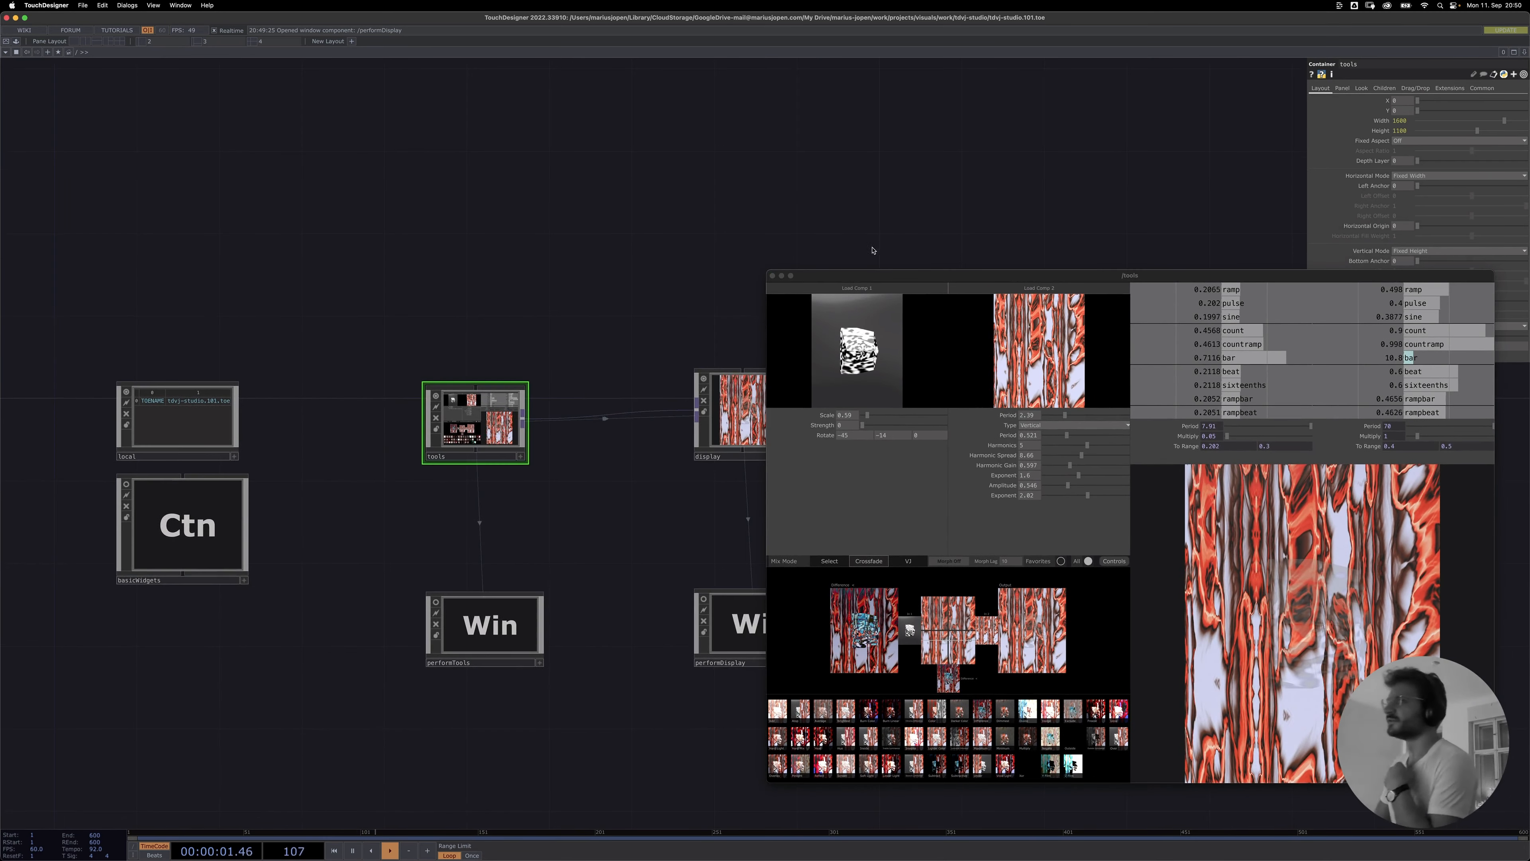
- Enter the tools component and examine its internal network of generators, selector, blendModes and master
key(i)
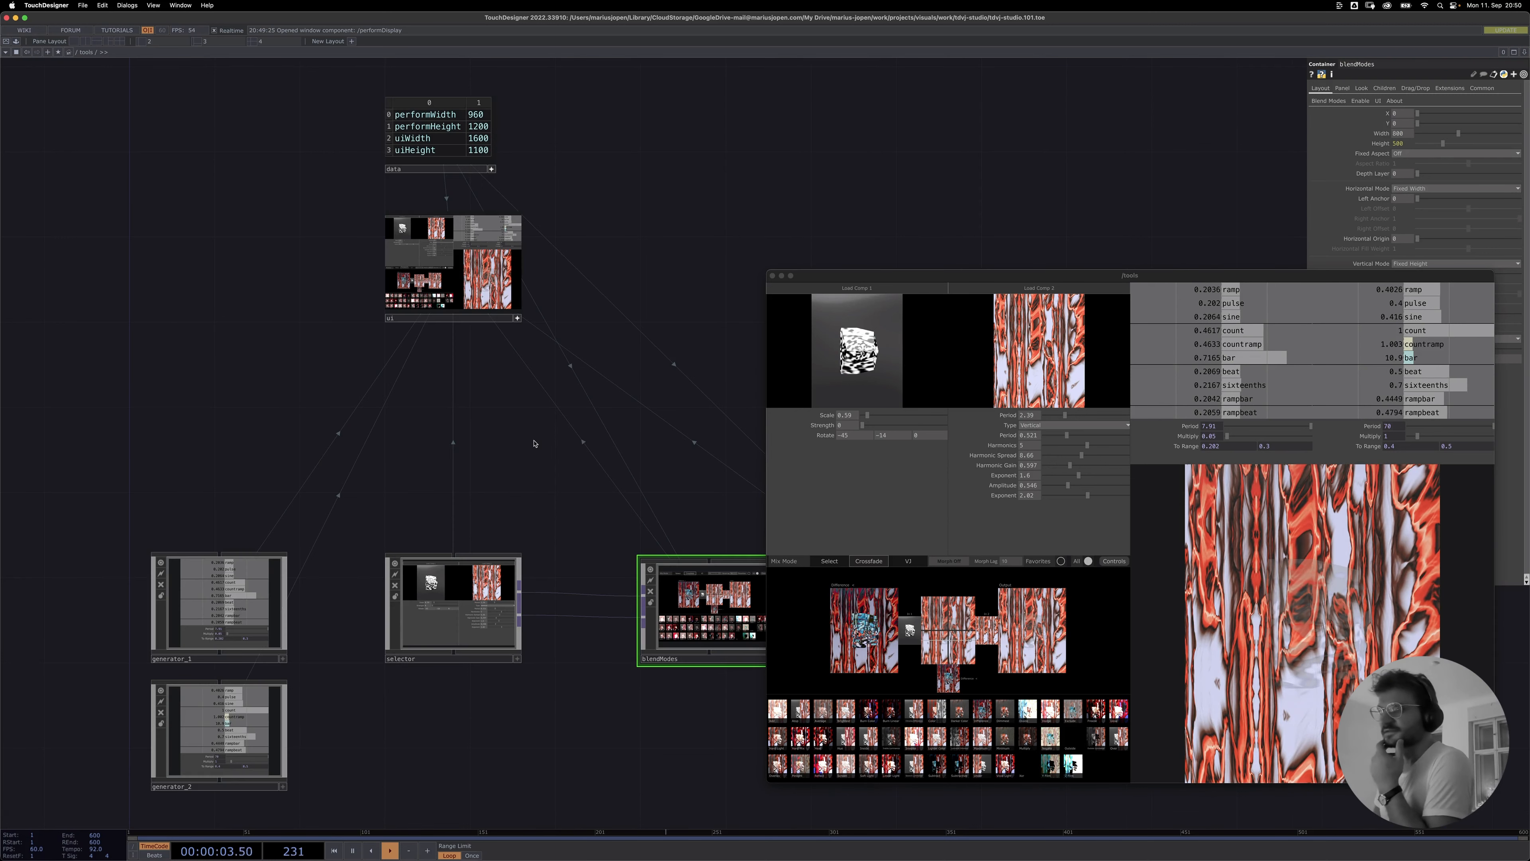
drag(497, 484, 283, 332)
scroll(430, 509, down, 2)
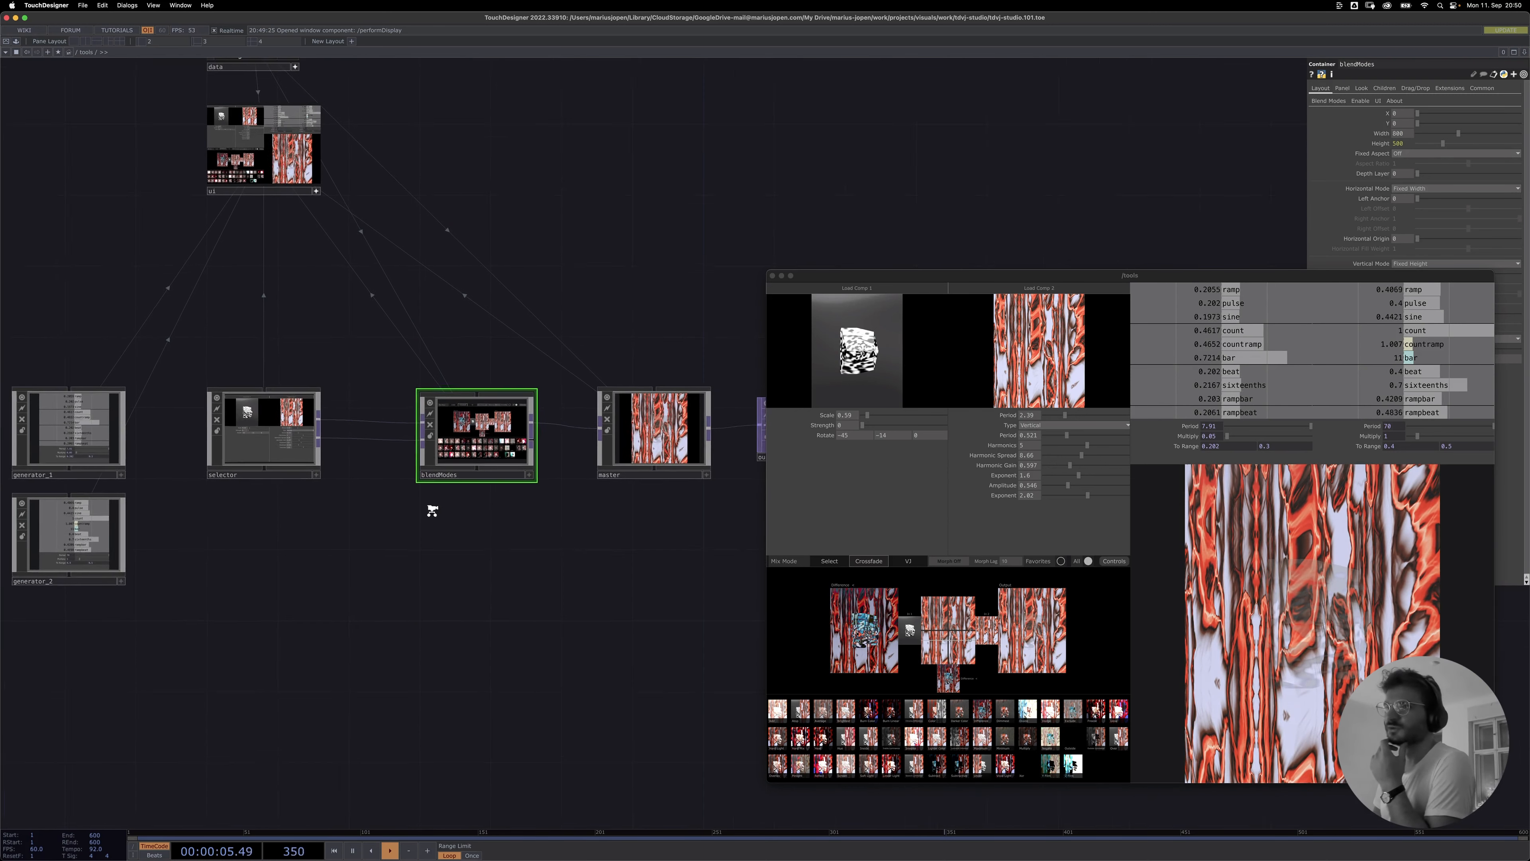
drag(360, 589, 379, 582)
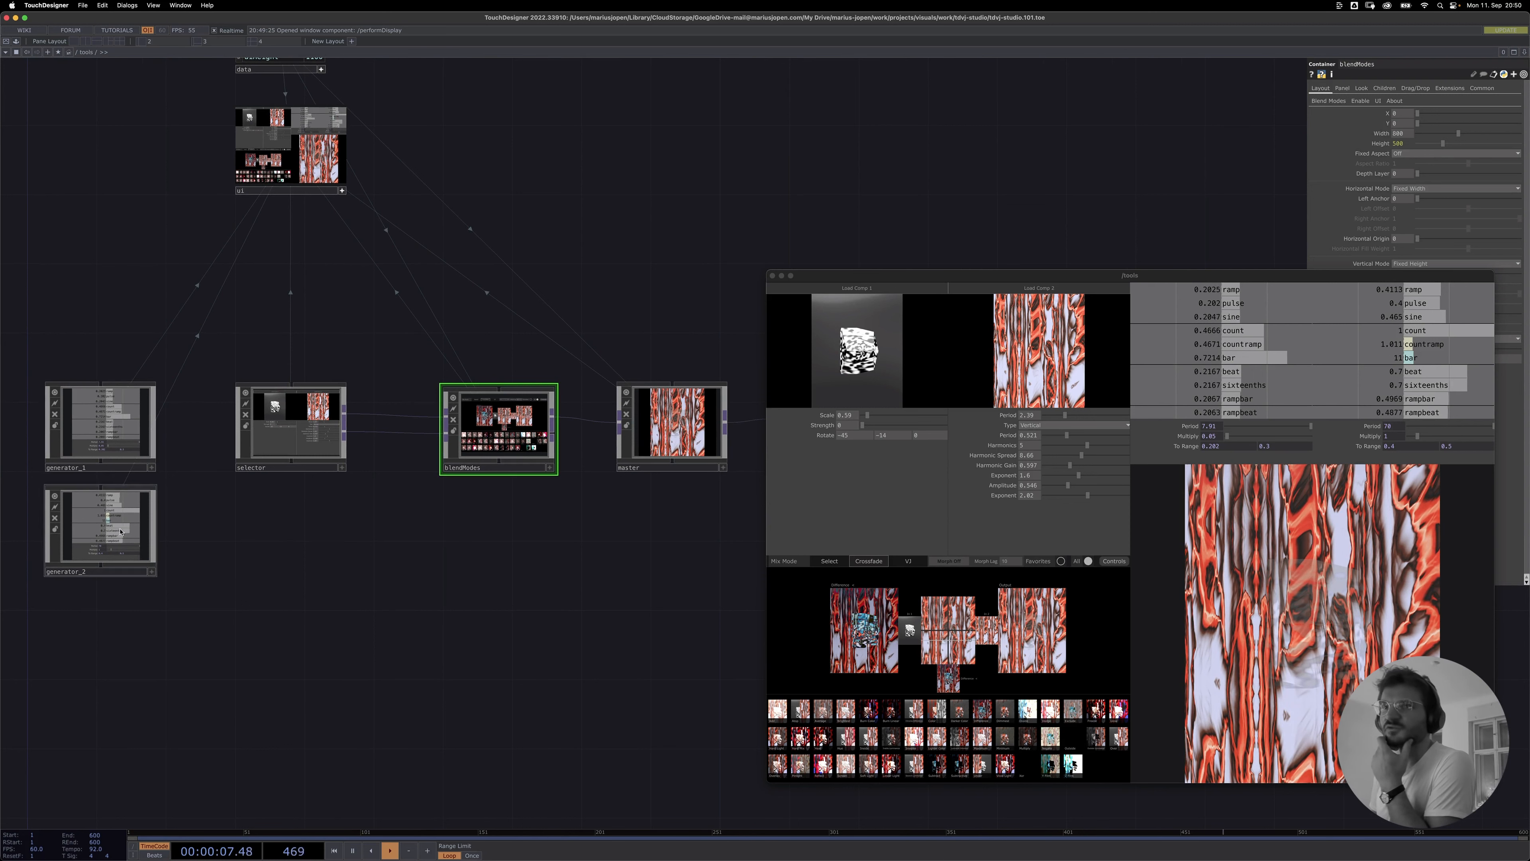
drag(420, 644, 685, 695)
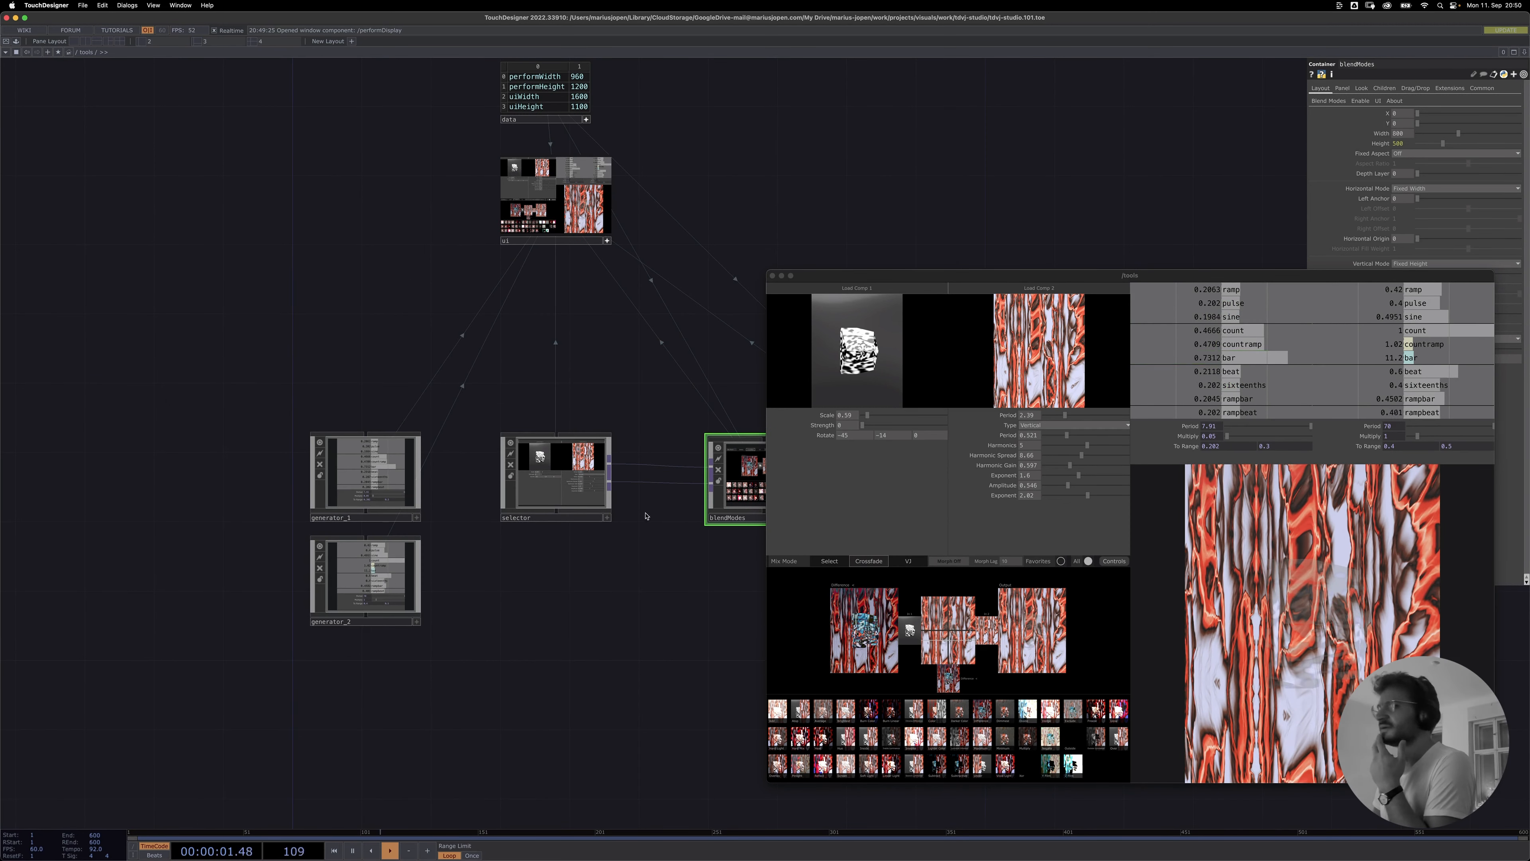
- Enter generator_1 and examine its chain of beat1, math1, bind1 and opviewer1 operators
click(351, 473)
key(i)
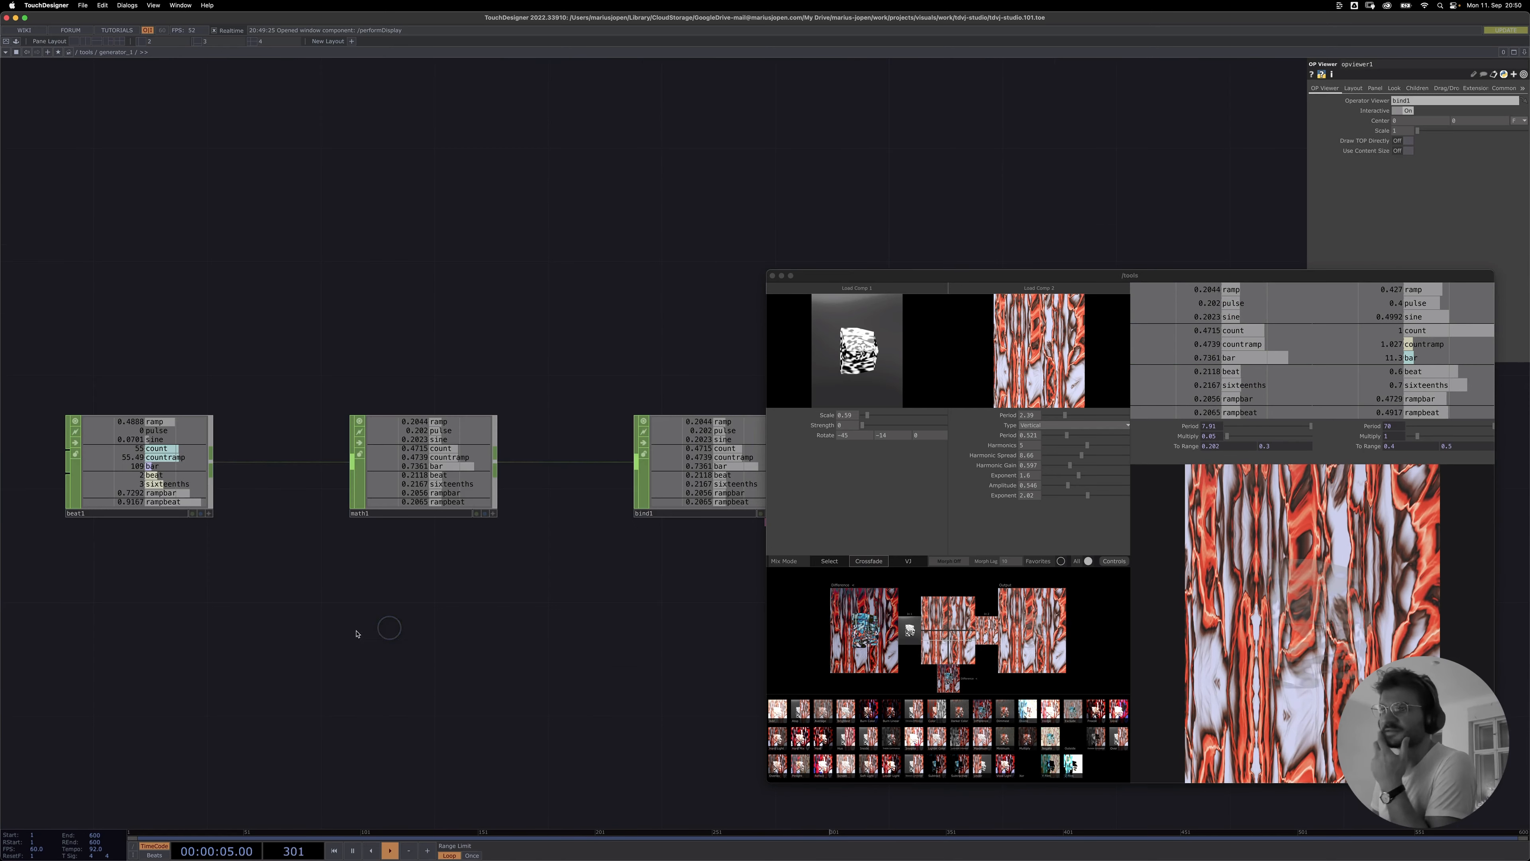
drag(209, 628, 426, 643)
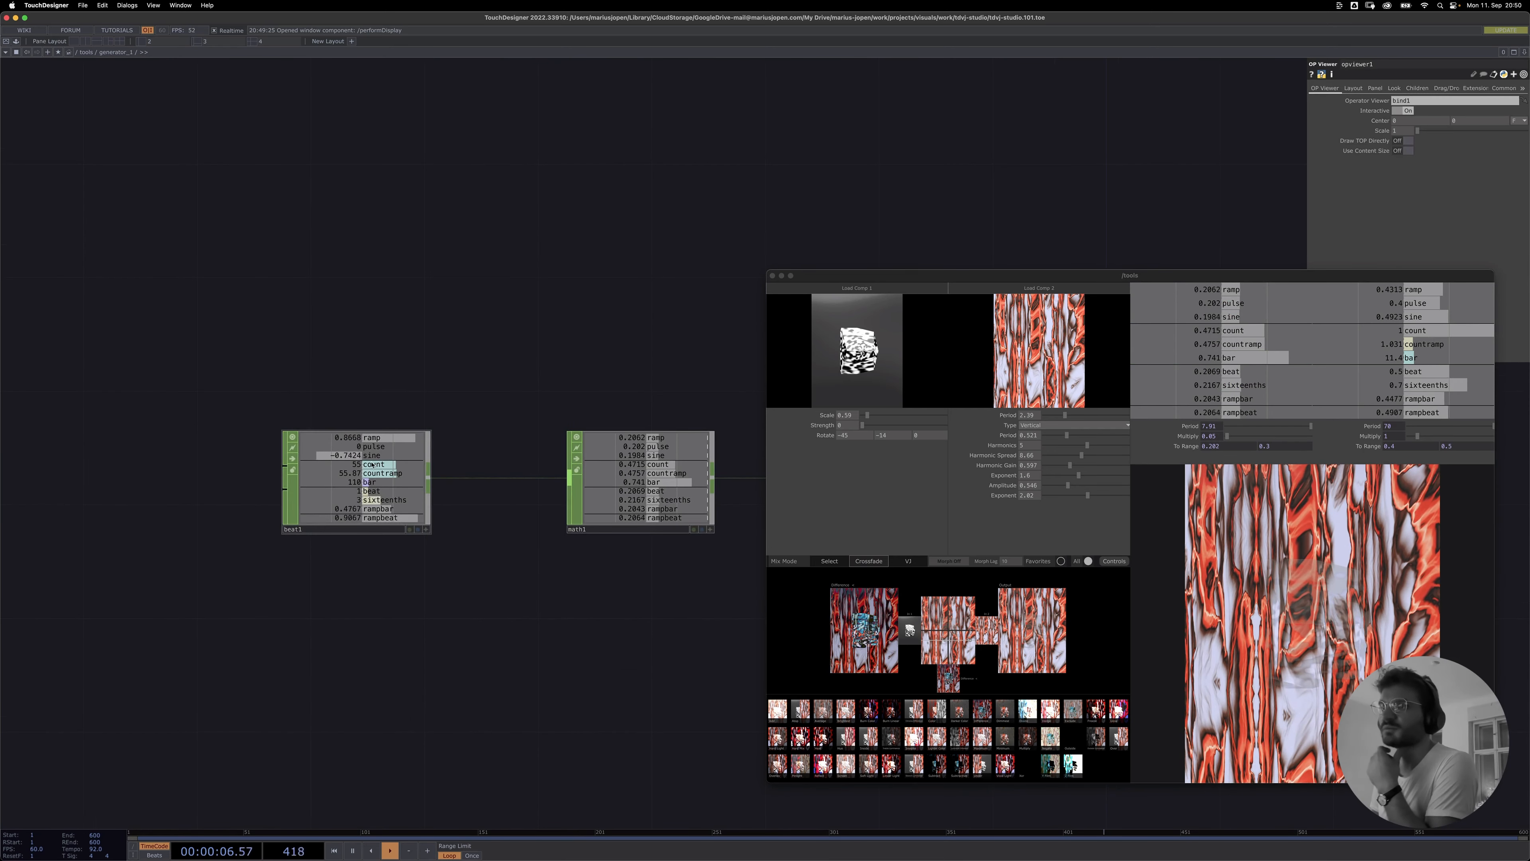
drag(434, 580, 380, 576)
drag(613, 604, 601, 607)
scroll(602, 607, right, 10)
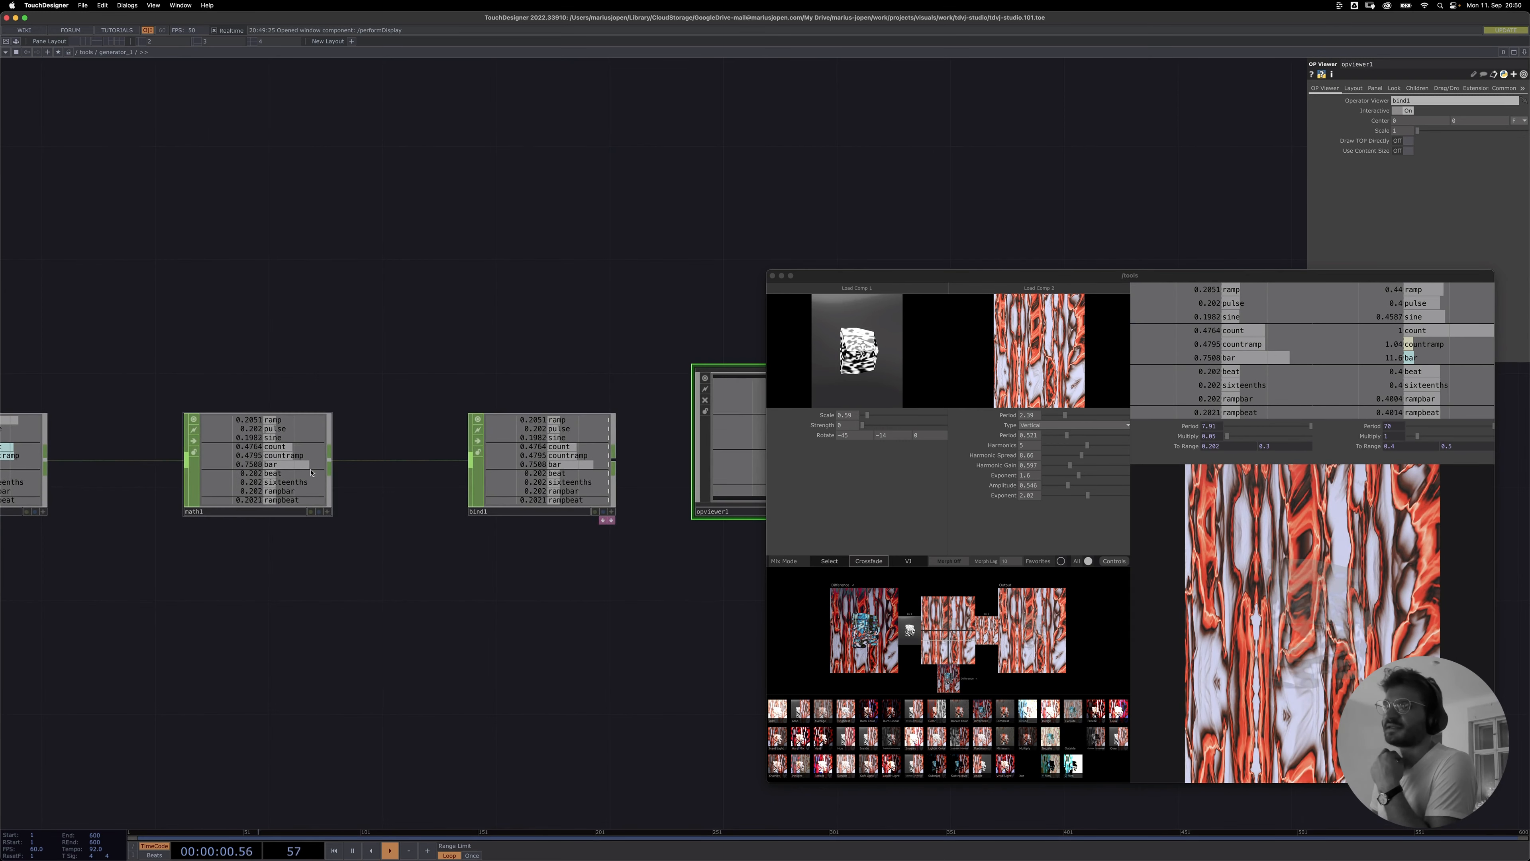
- Show the Mult-Add parameters of math1 and raise the first generator's Multiply to about 1.44 in the tools panel
click(313, 464)
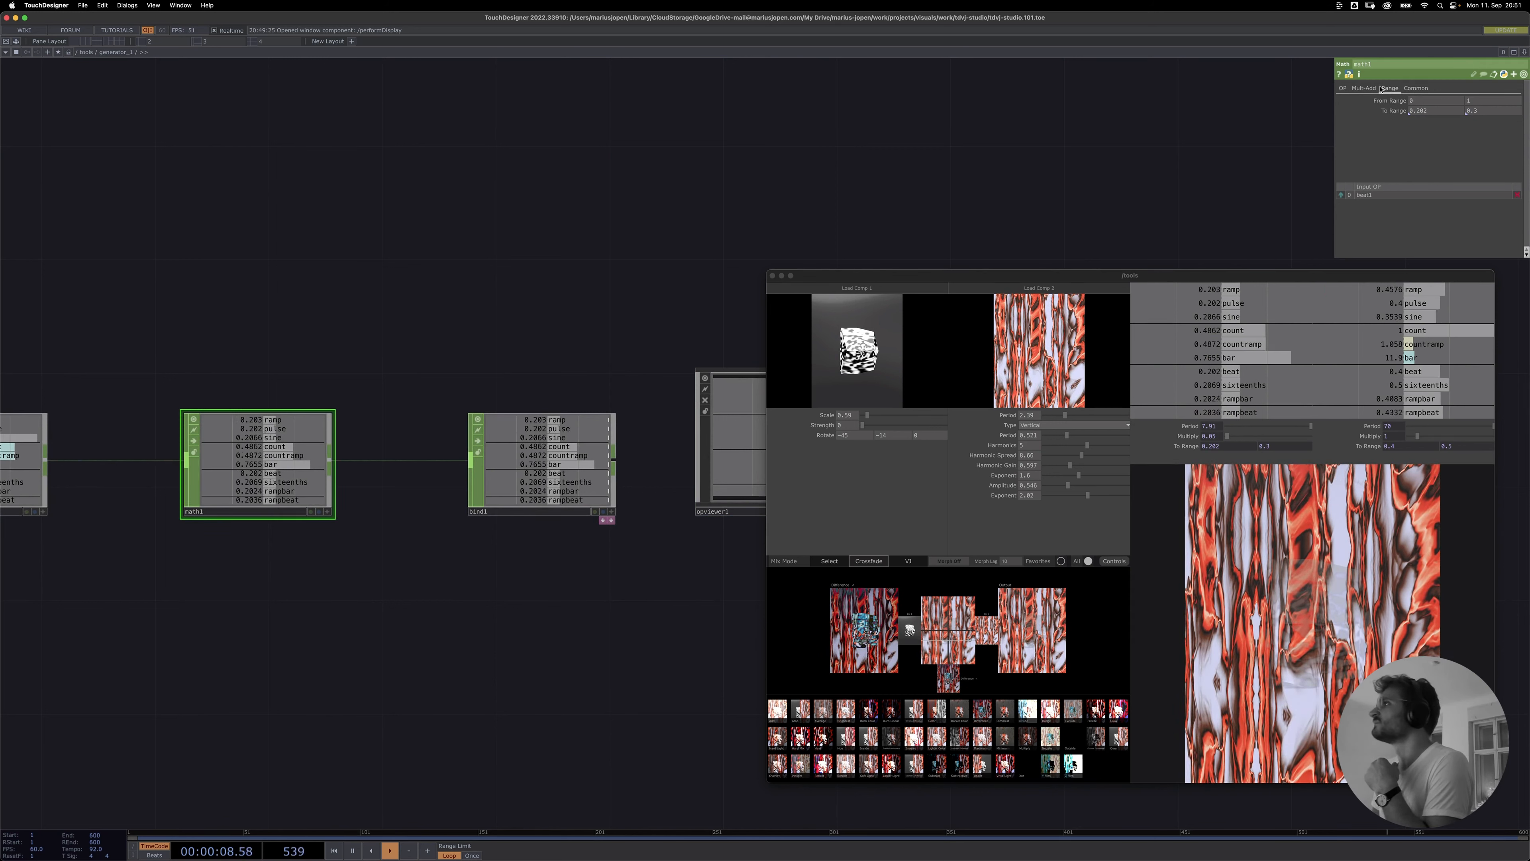
click(1366, 88)
drag(1227, 436, 1240, 436)
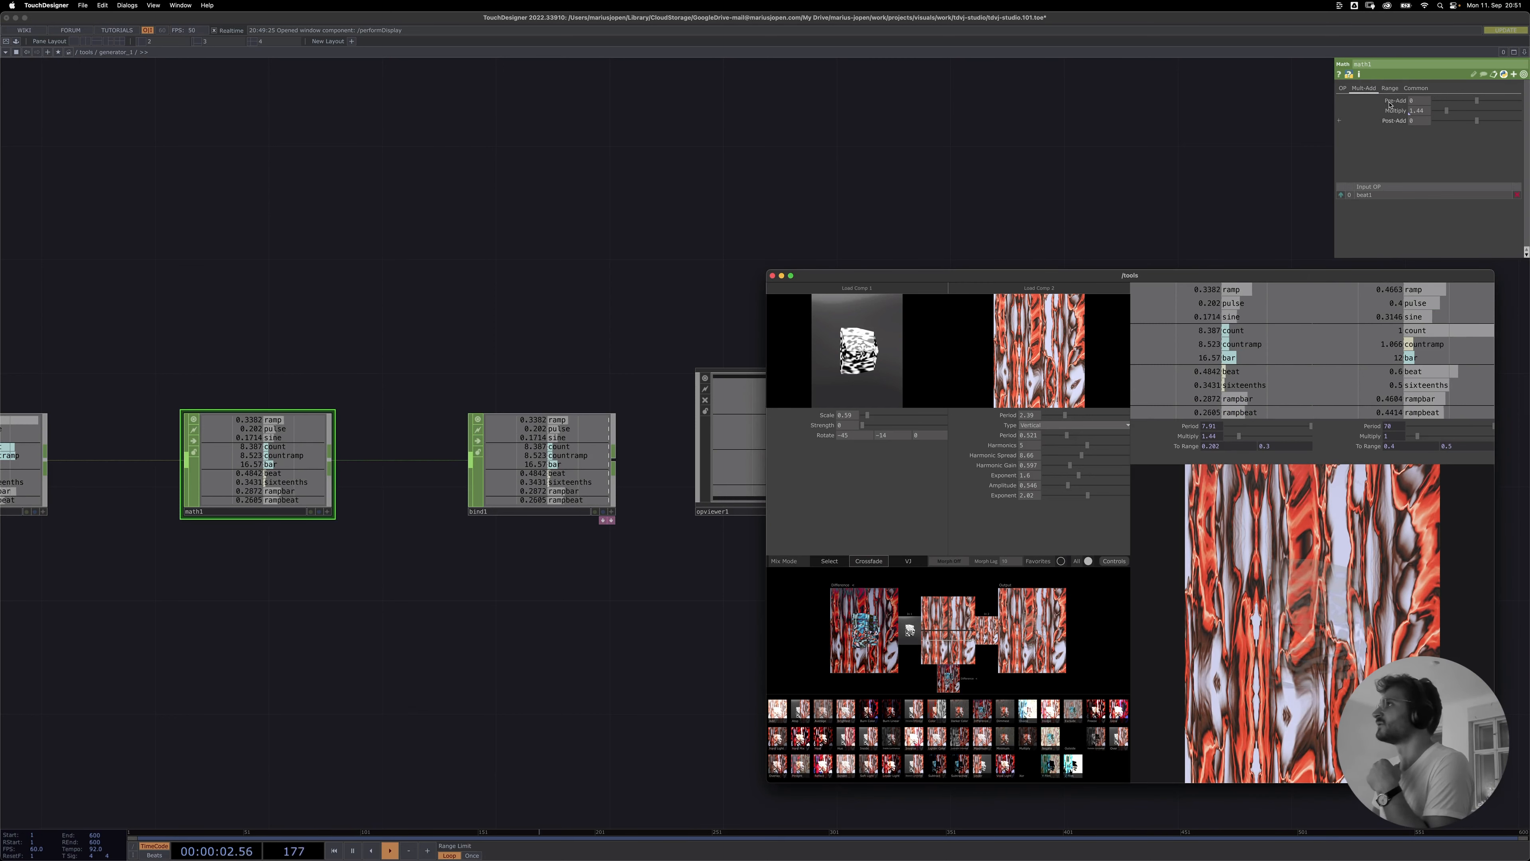
- Set the upper To Range value of the first generator to 1 and pick up its count channel for export
click(1247, 447)
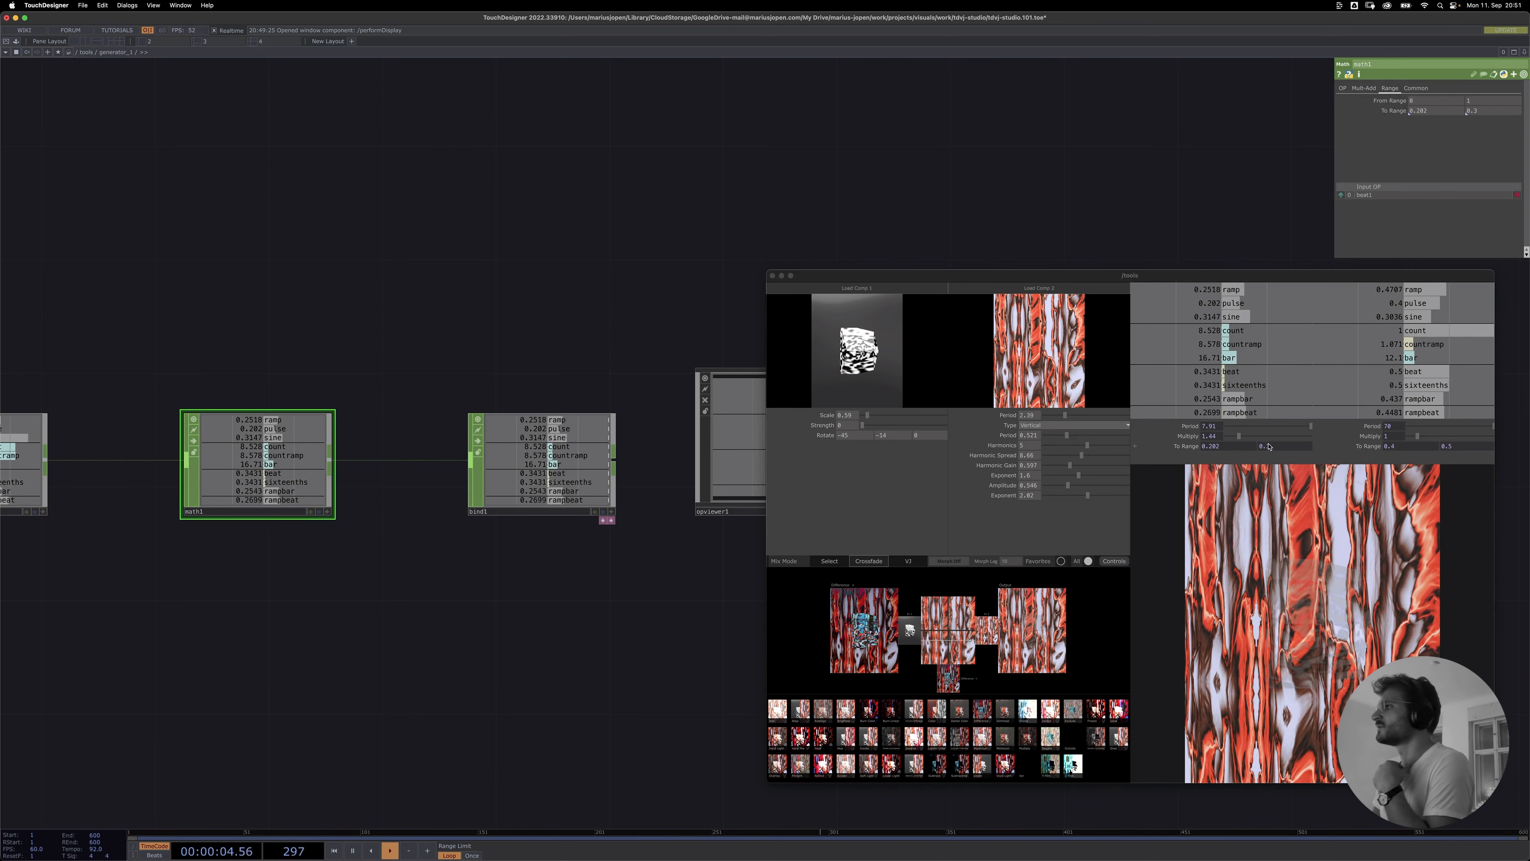
click(1261, 447)
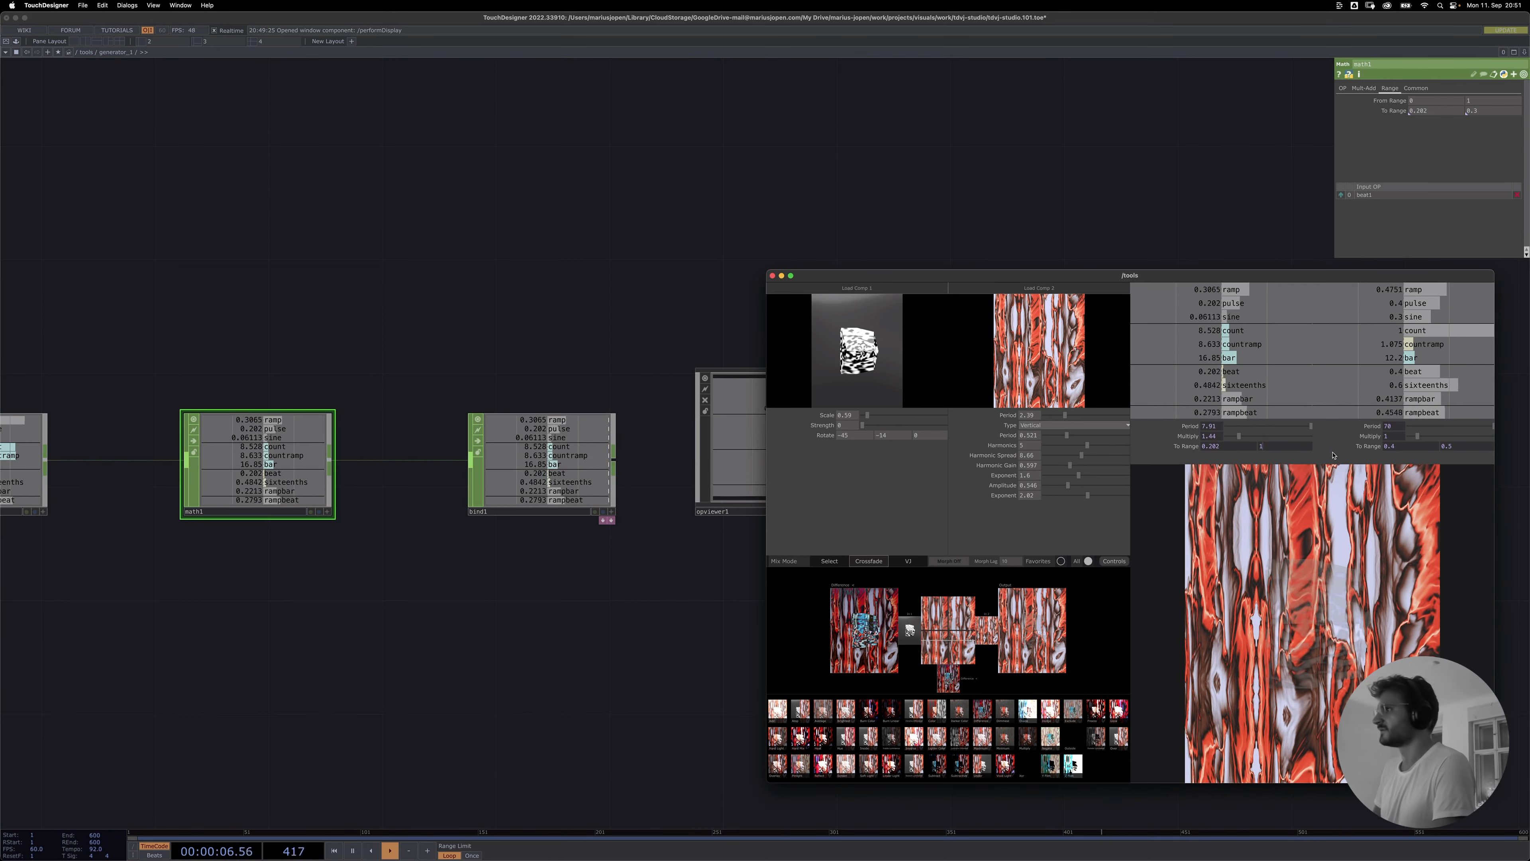
text(1)
key(Return)
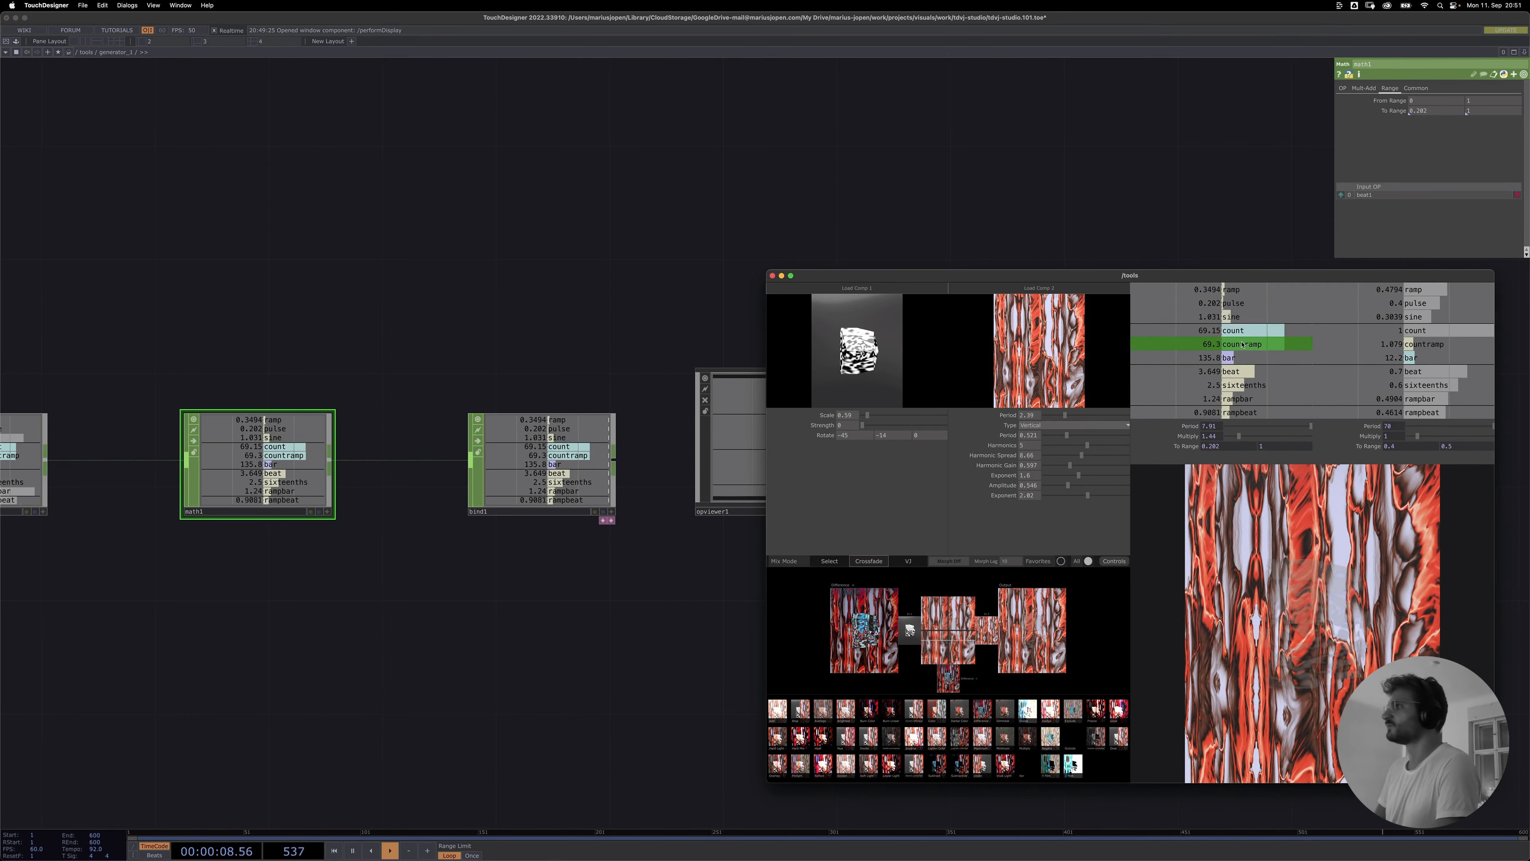
drag(1235, 335, 1161, 372)
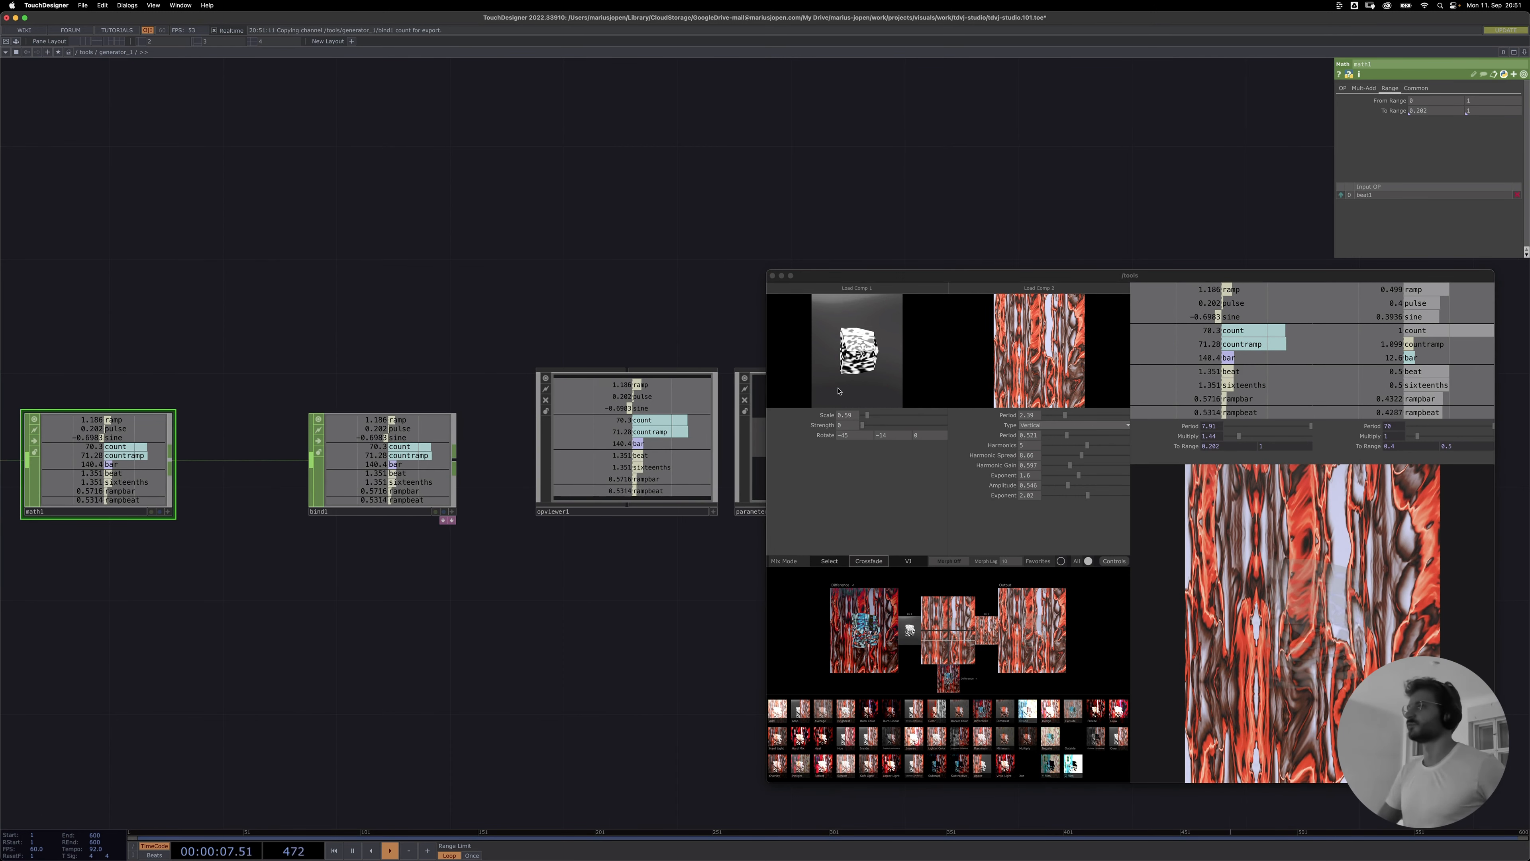
- Examine the tools network around the two generators and the selector, and look inside generator_1 again
scroll(536, 578, down, 3)
scroll(578, 631, down, 10)
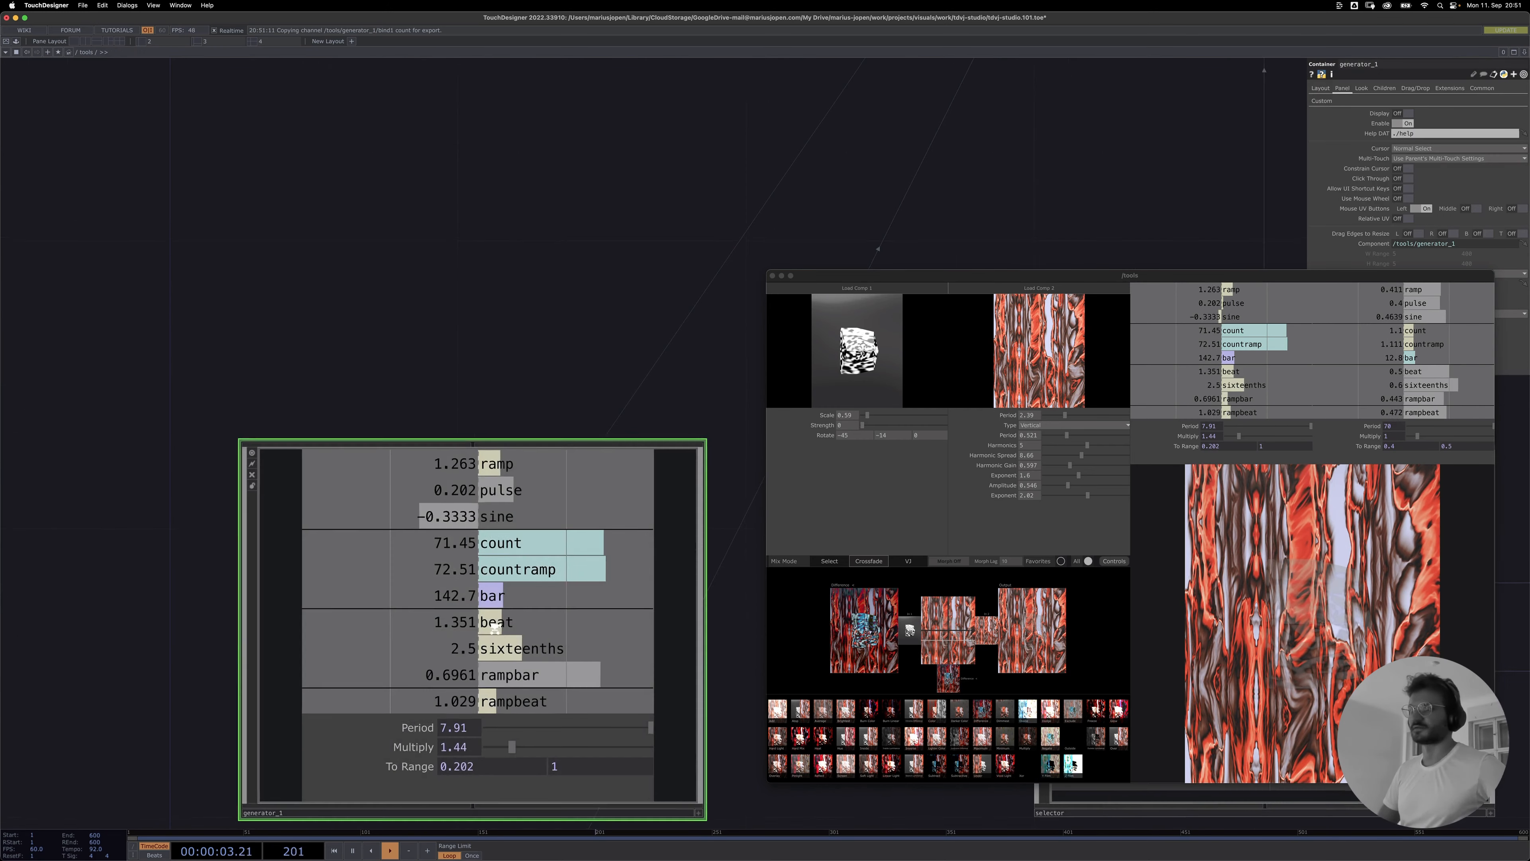
scroll(494, 599, down, 6)
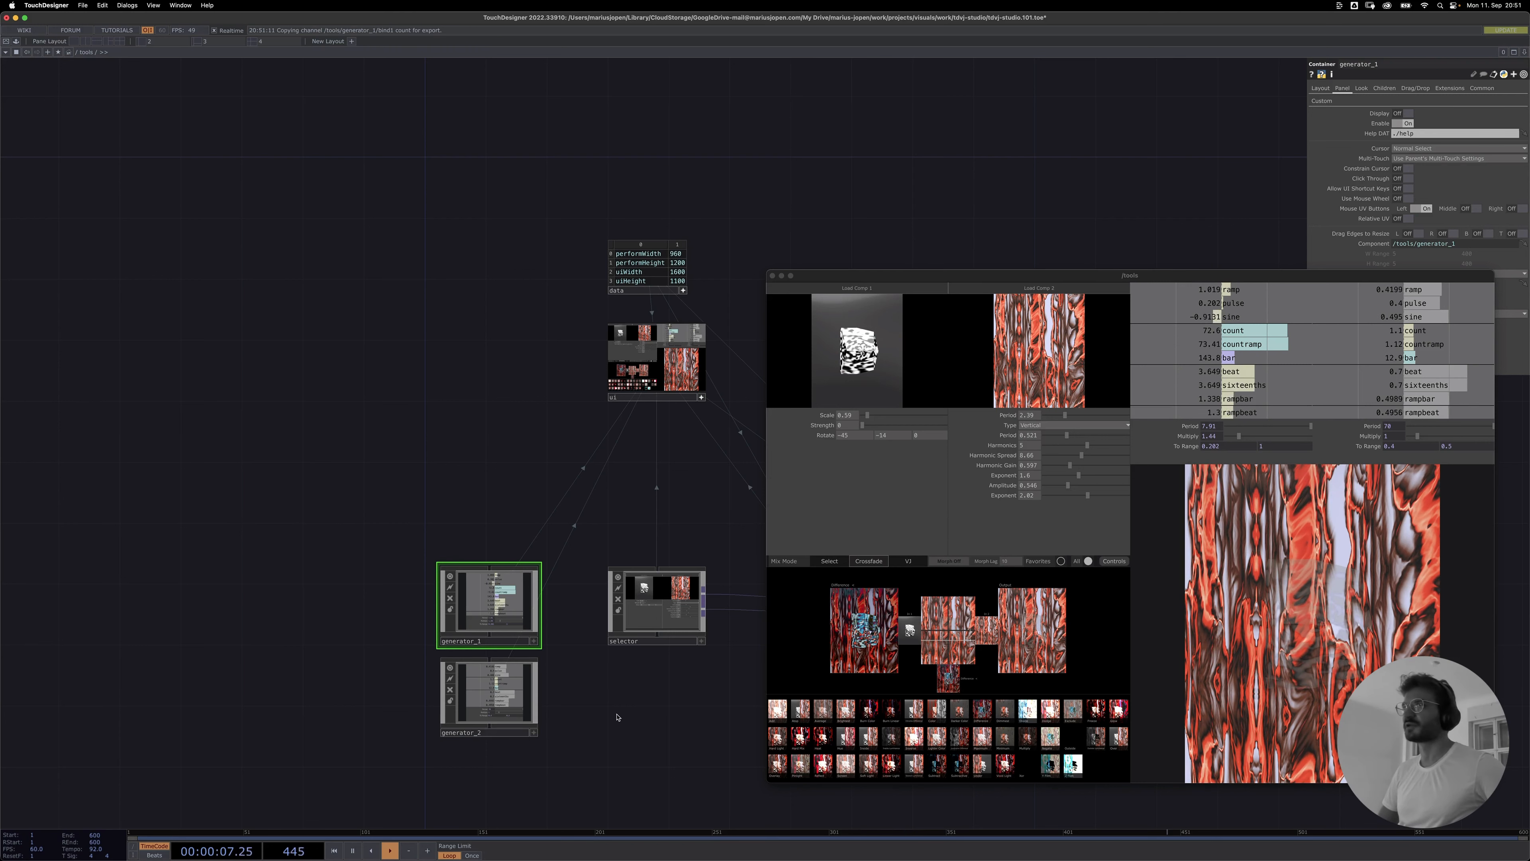
drag(617, 717, 524, 696)
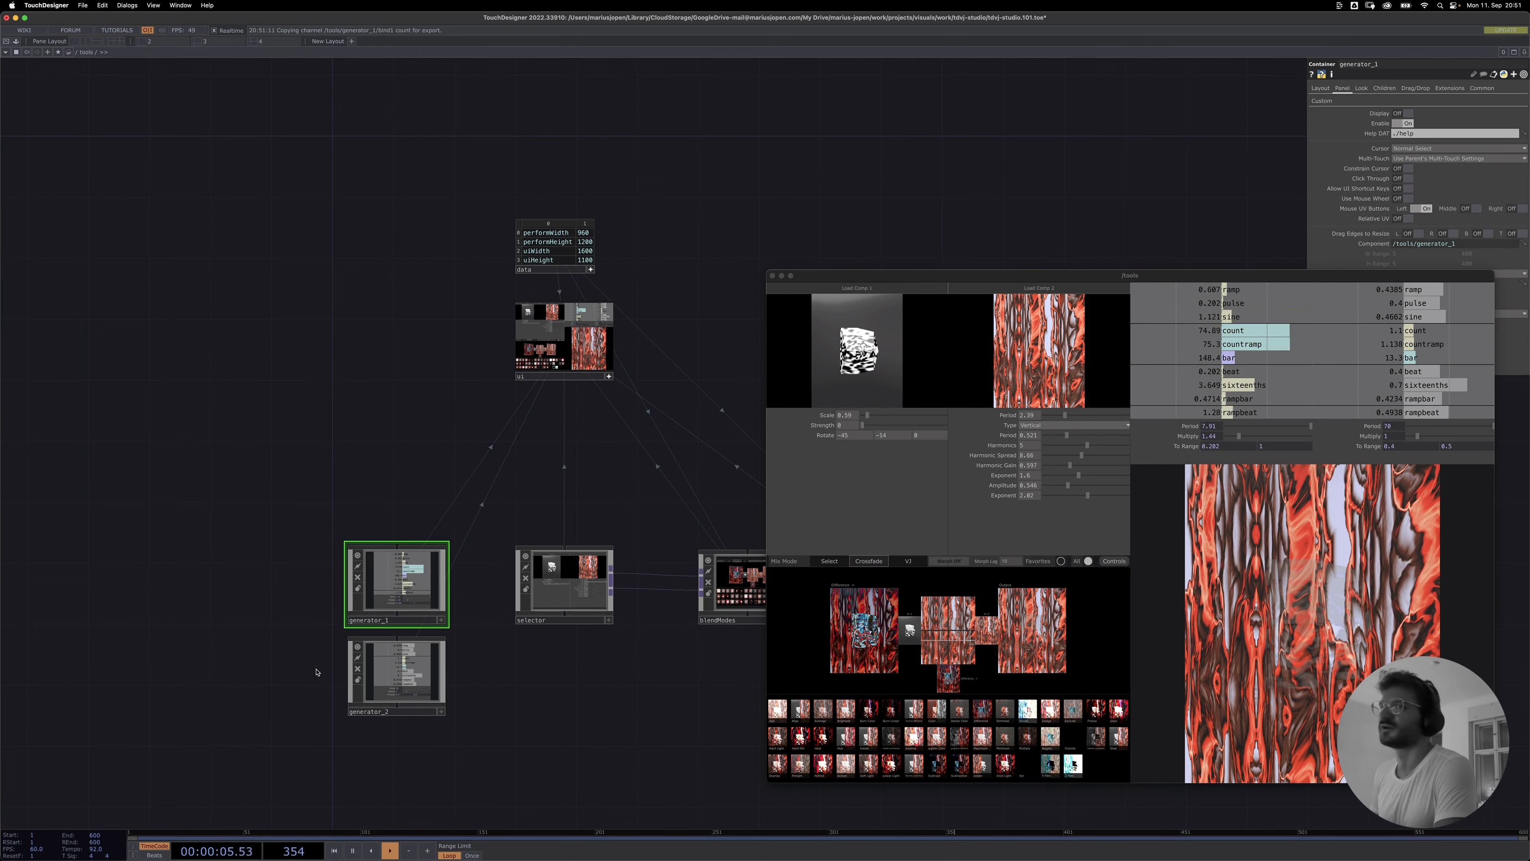
double_click(394, 596)
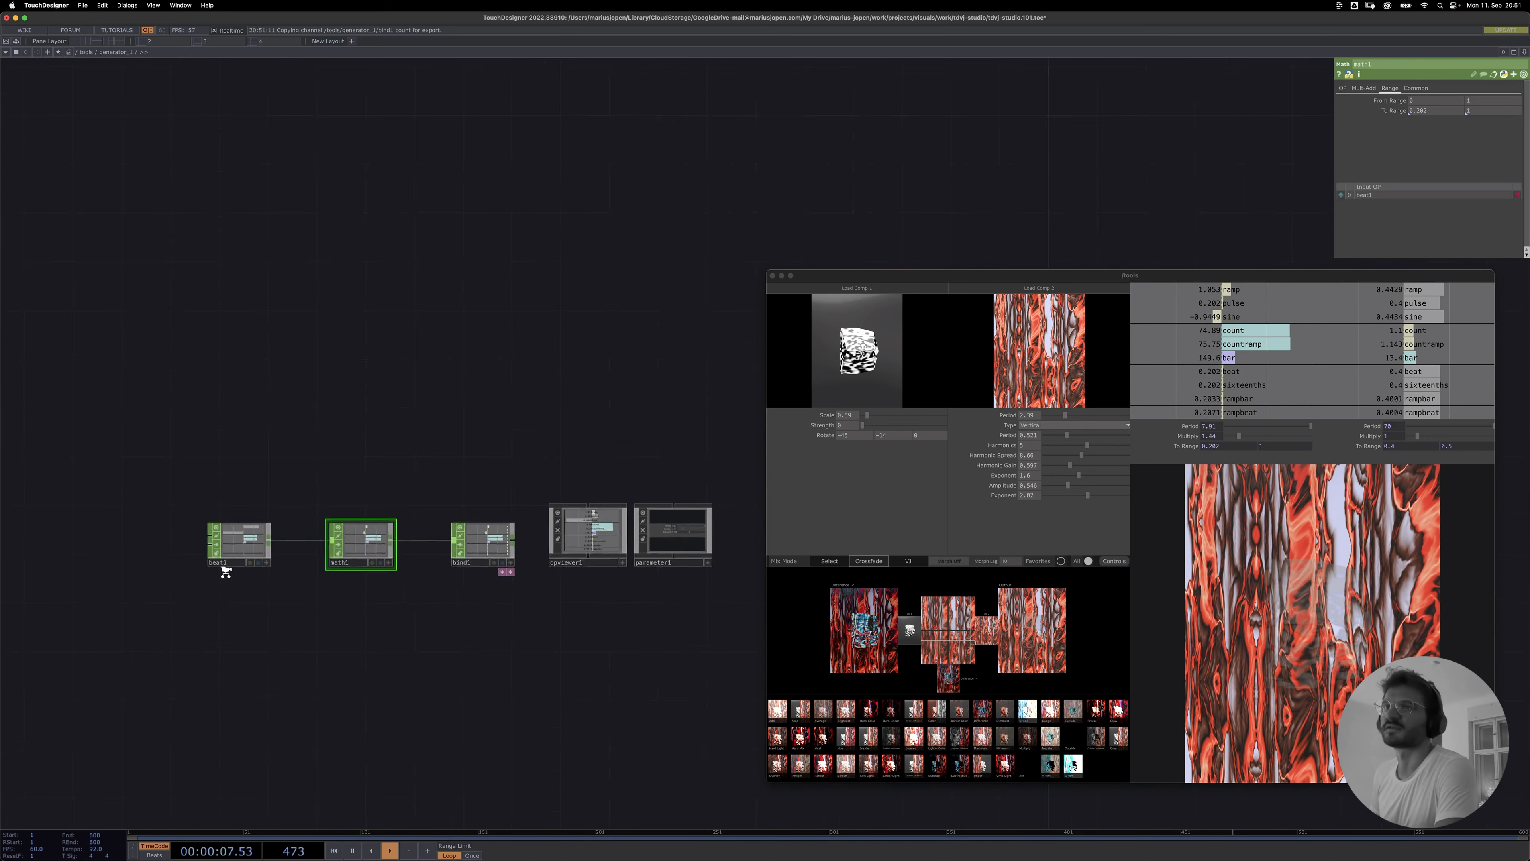
scroll(224, 564, up, 5)
scroll(393, 608, down, 3)
scroll(401, 616, down, 2)
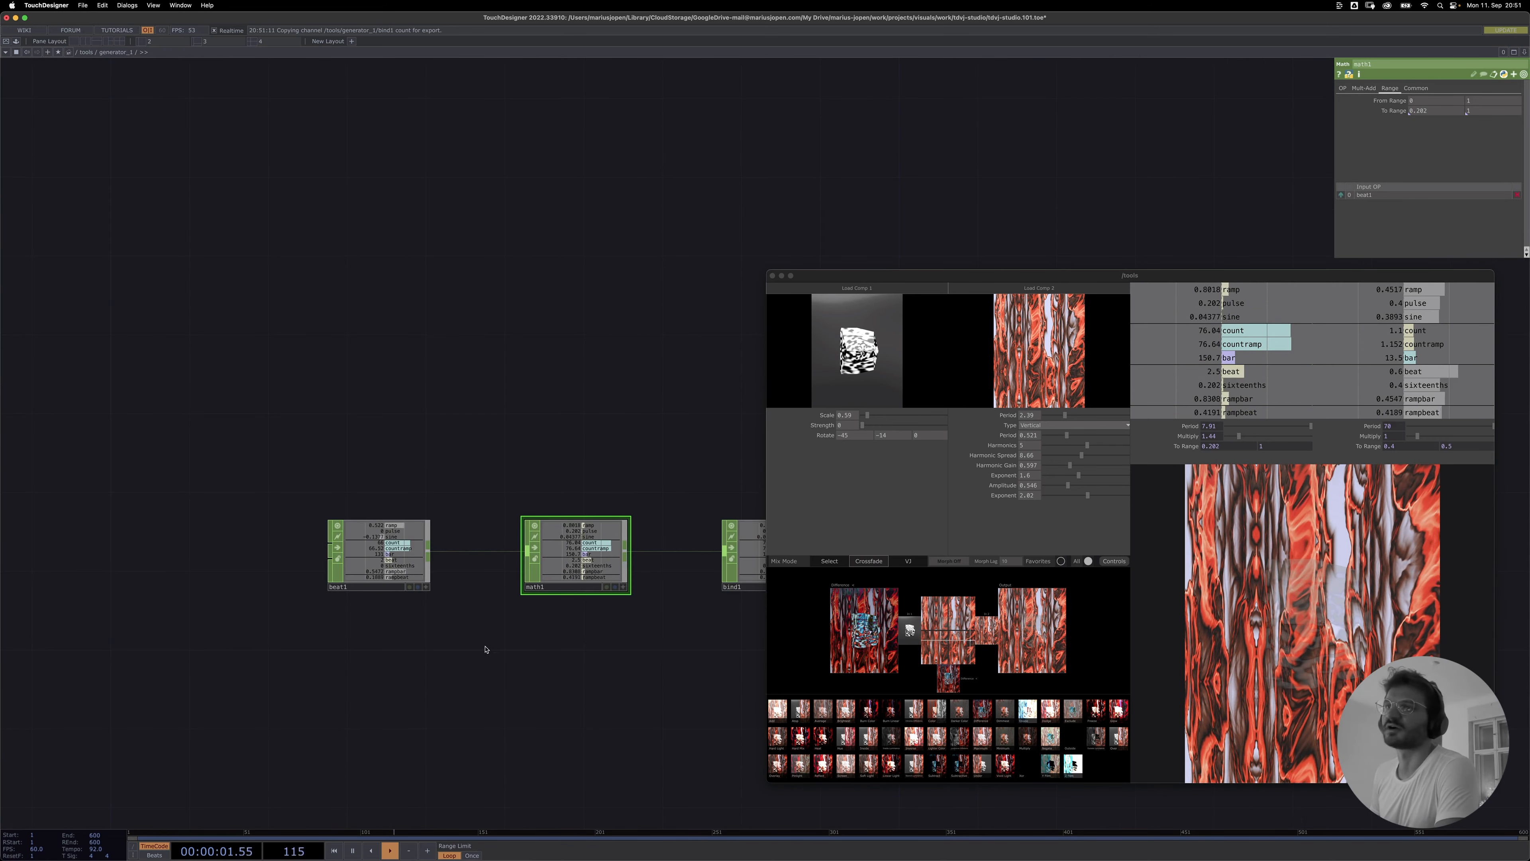
scroll(475, 649, down, 2)
scroll(513, 690, down, 3)
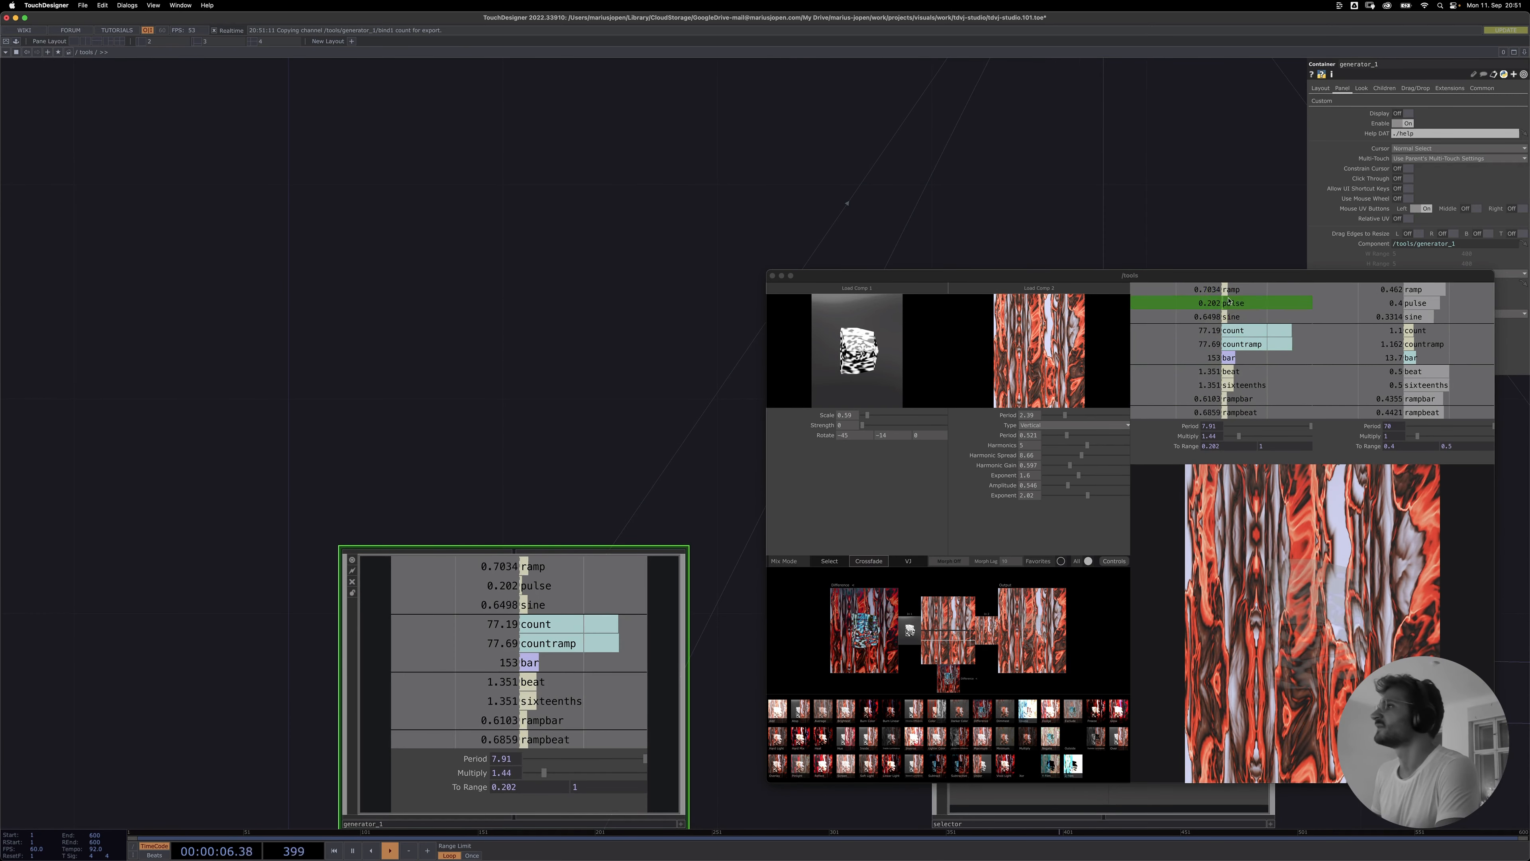
- Enter blendModes and examine its network, including the mixer, selectMode, morph, math2 and lag2 operators
drag(497, 392, 253, 211)
drag(520, 490, 370, 402)
drag(539, 605, 185, 584)
drag(591, 586, 423, 546)
drag(567, 570, 353, 556)
key(i)
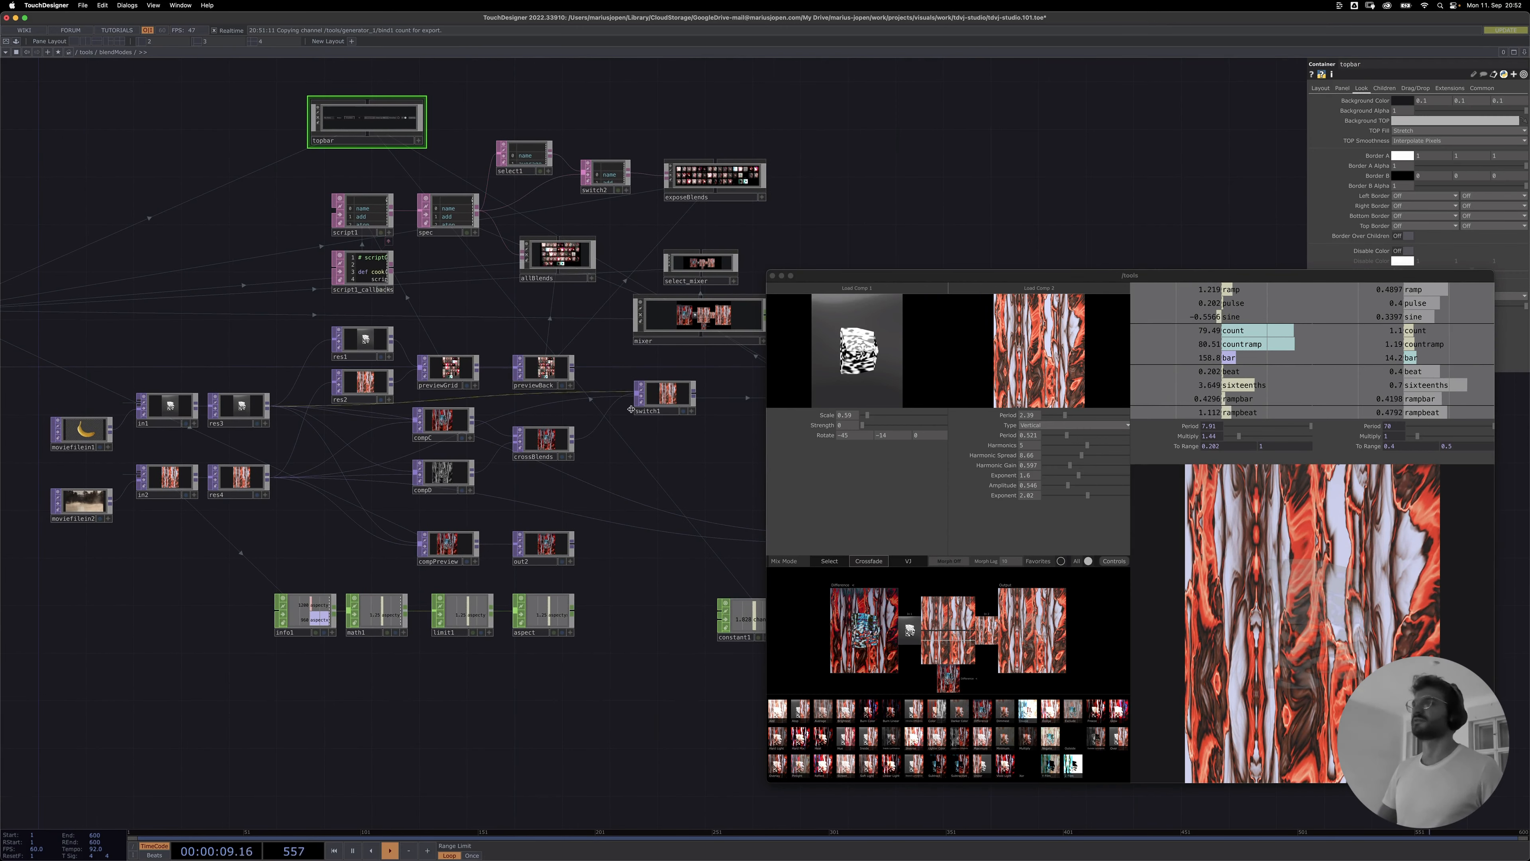
drag(712, 472, 645, 484)
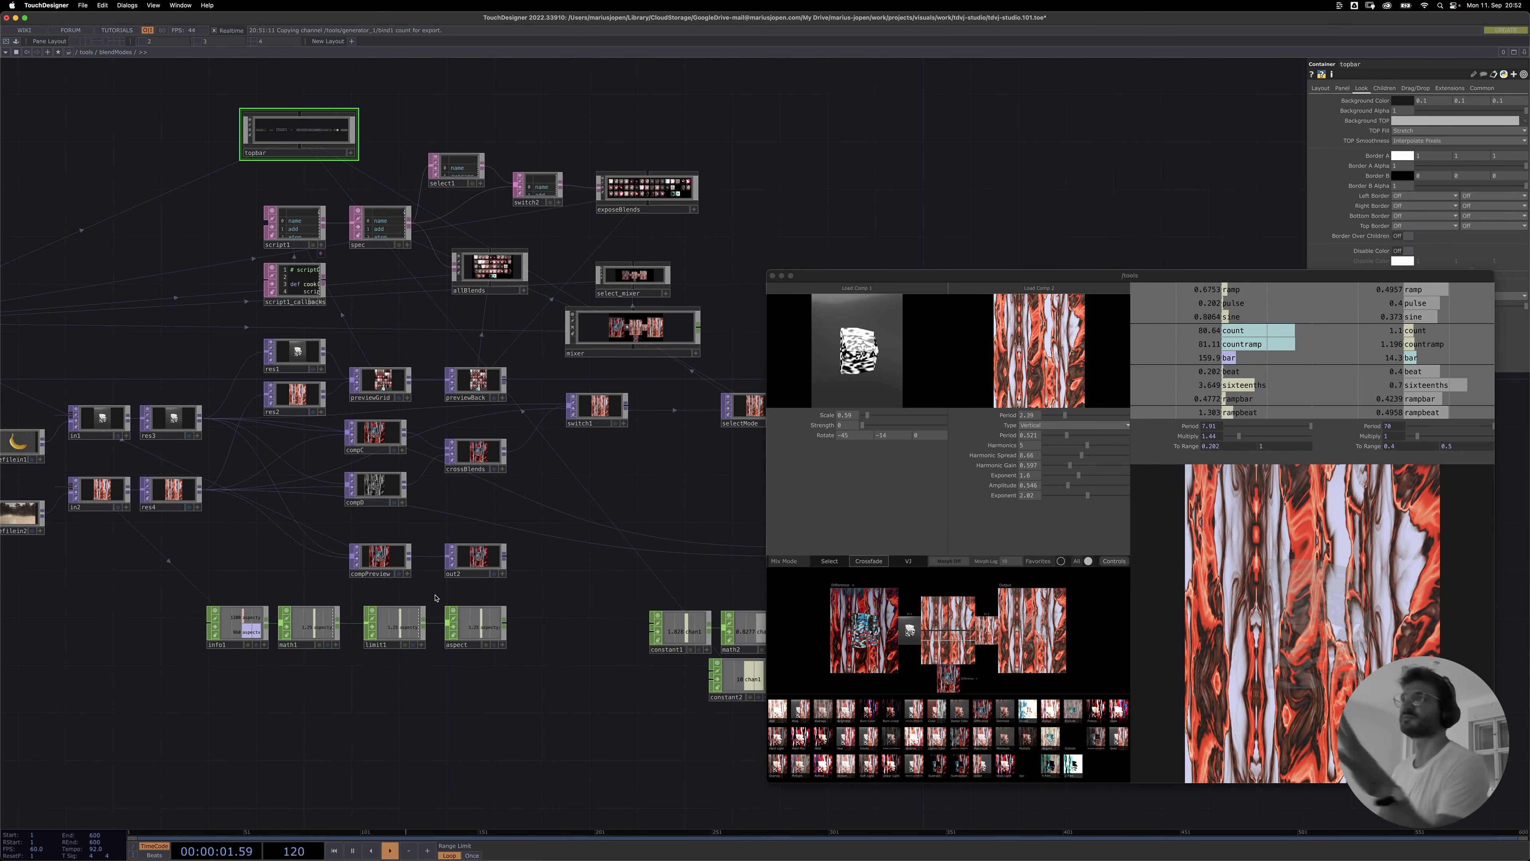
scroll(578, 265, right, 8)
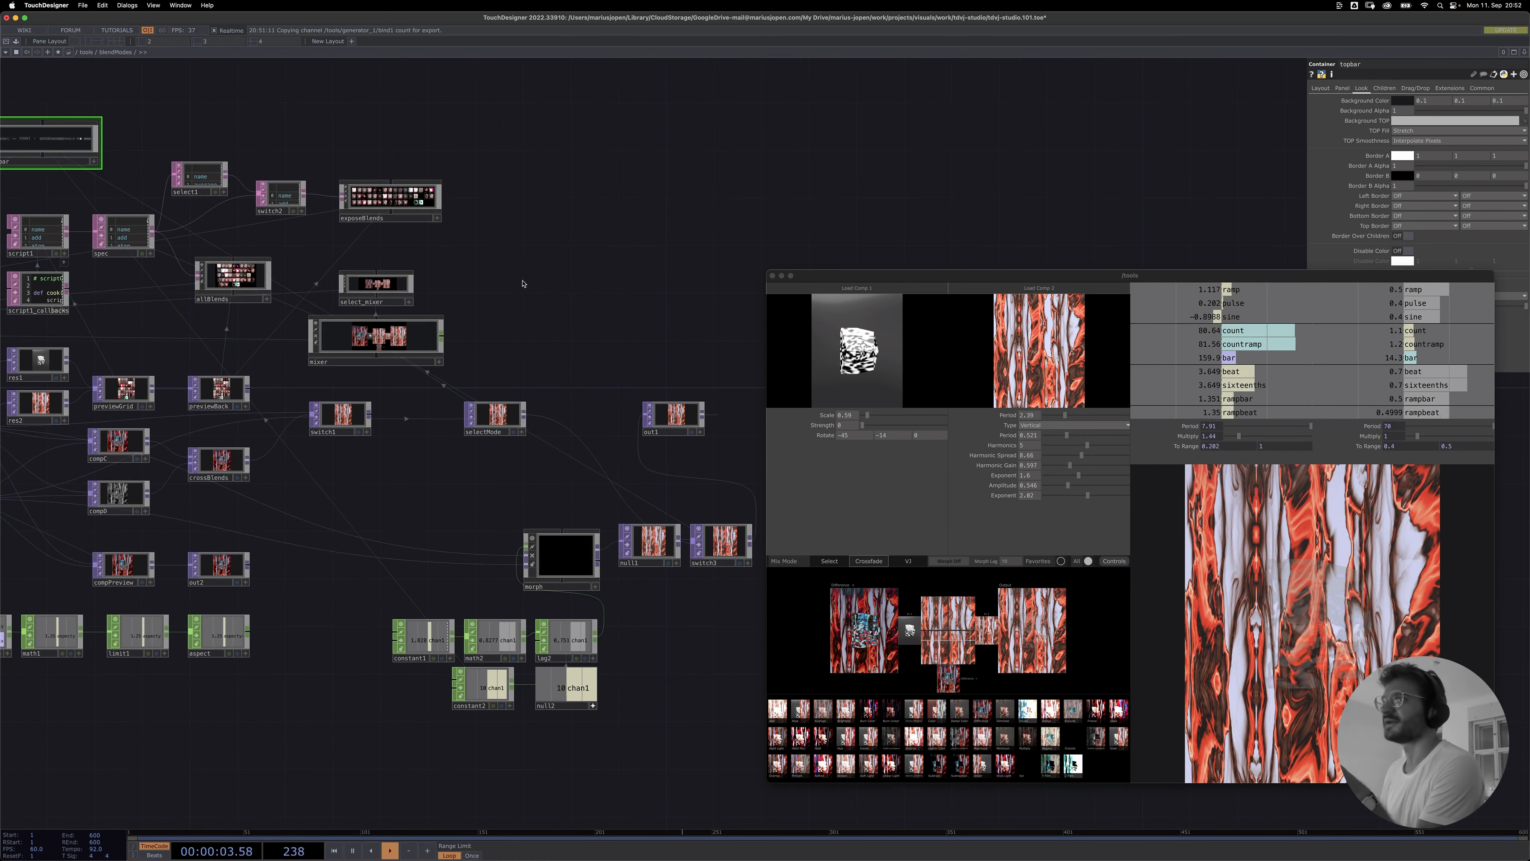
scroll(636, 747, right, 3)
scroll(409, 623, up, 5)
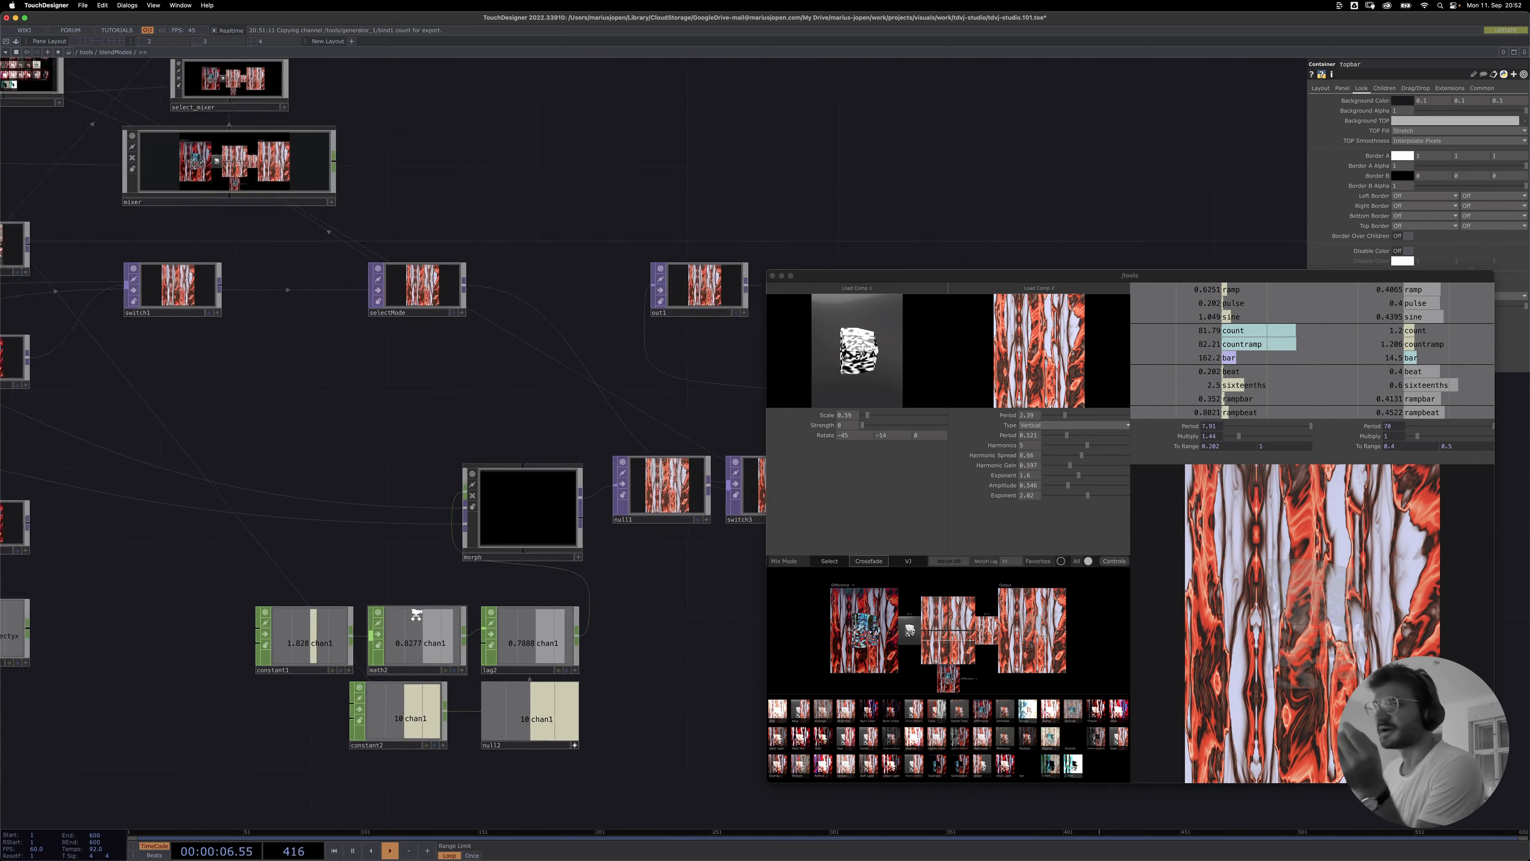
- Turn Morph on in the mixer and sweep the crossfade back and forth between the two comps
click(950, 636)
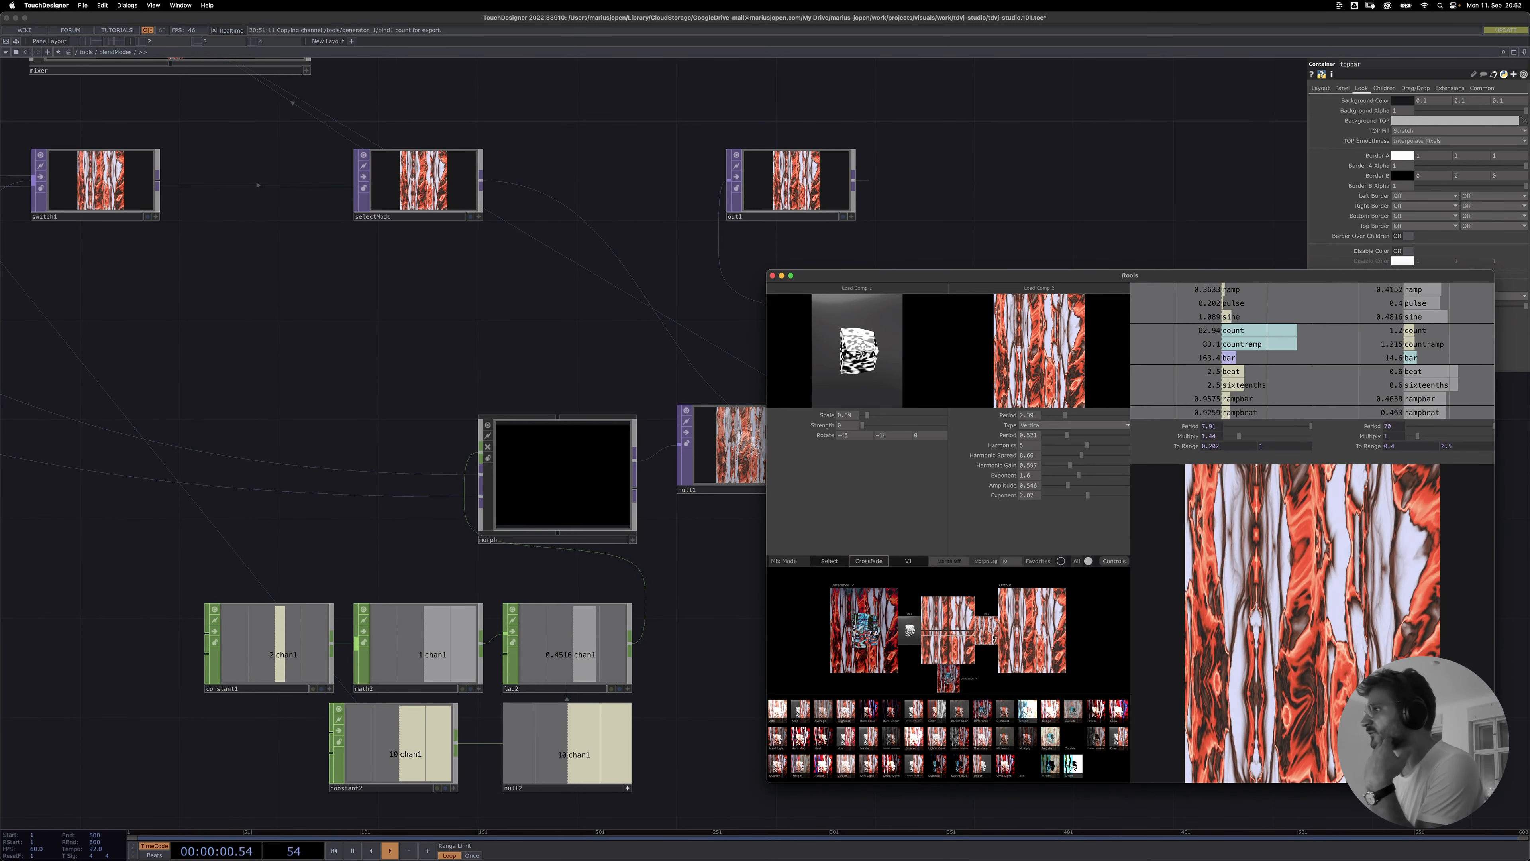
drag(993, 637, 958, 593)
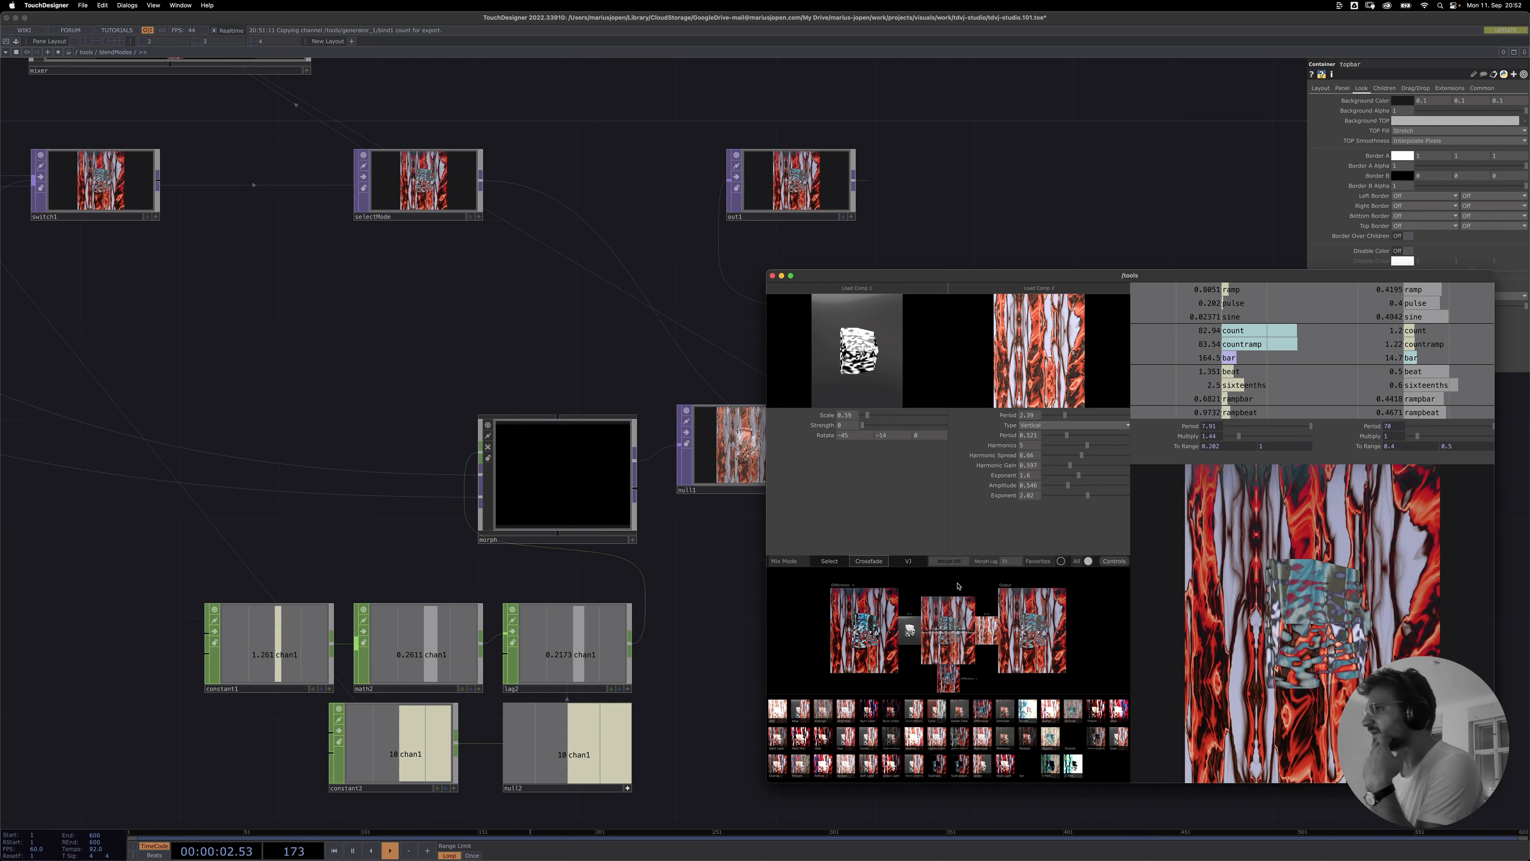
click(948, 561)
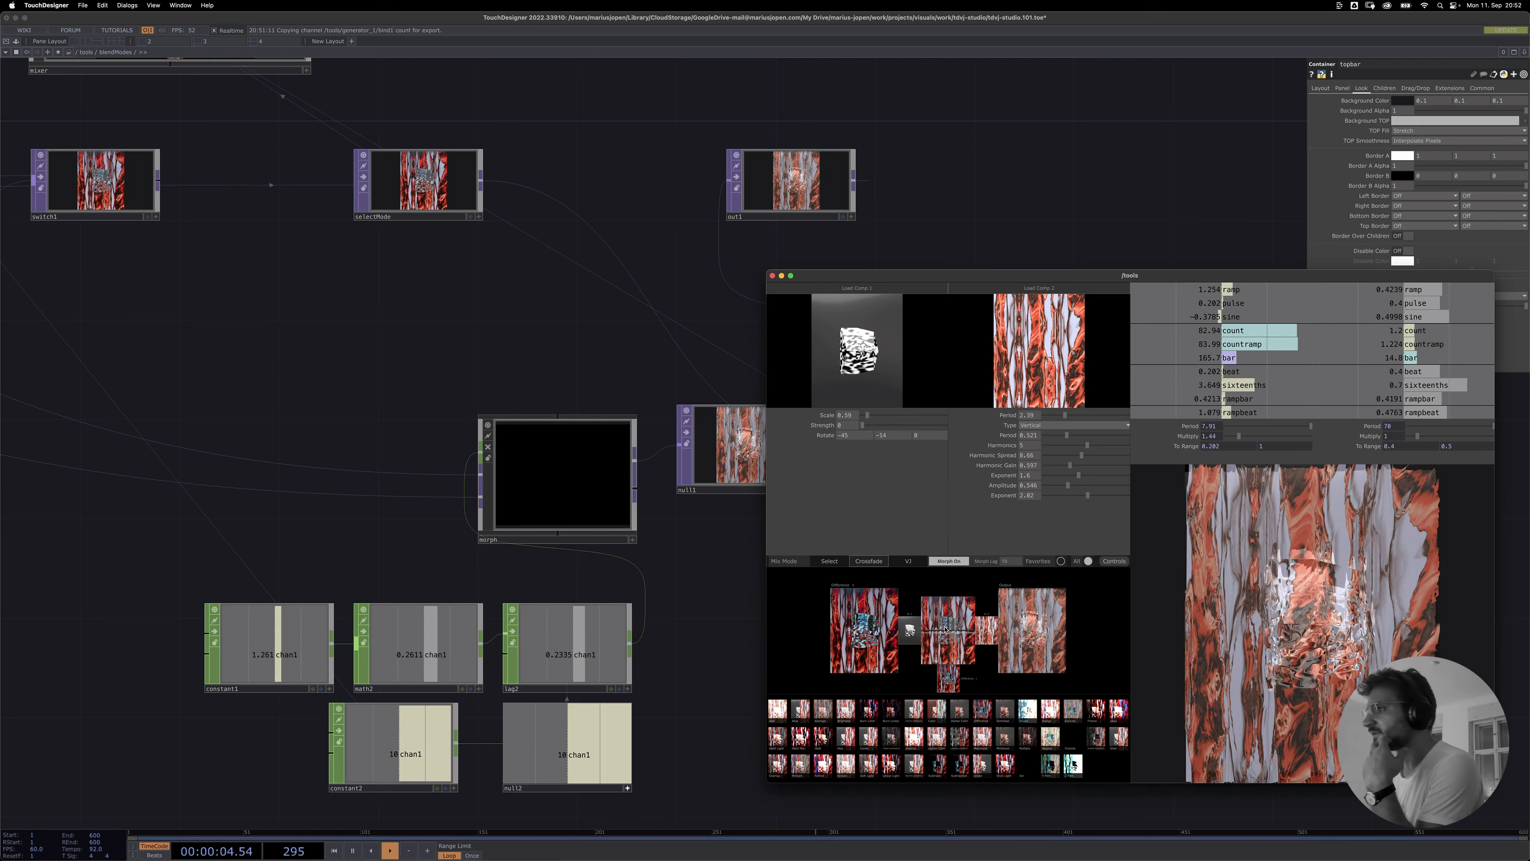
click(917, 630)
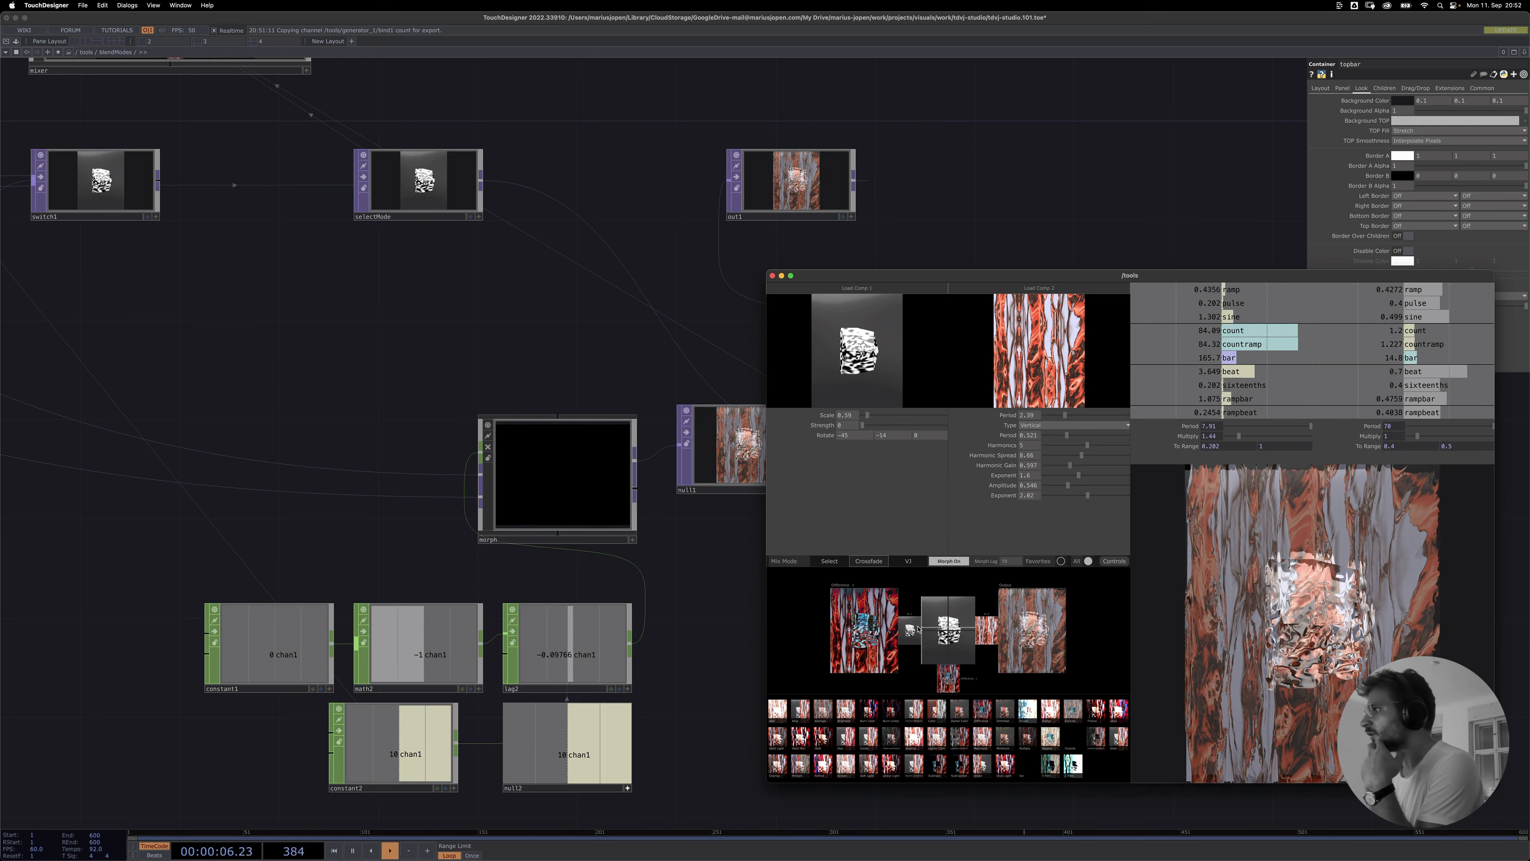
drag(918, 630, 978, 631)
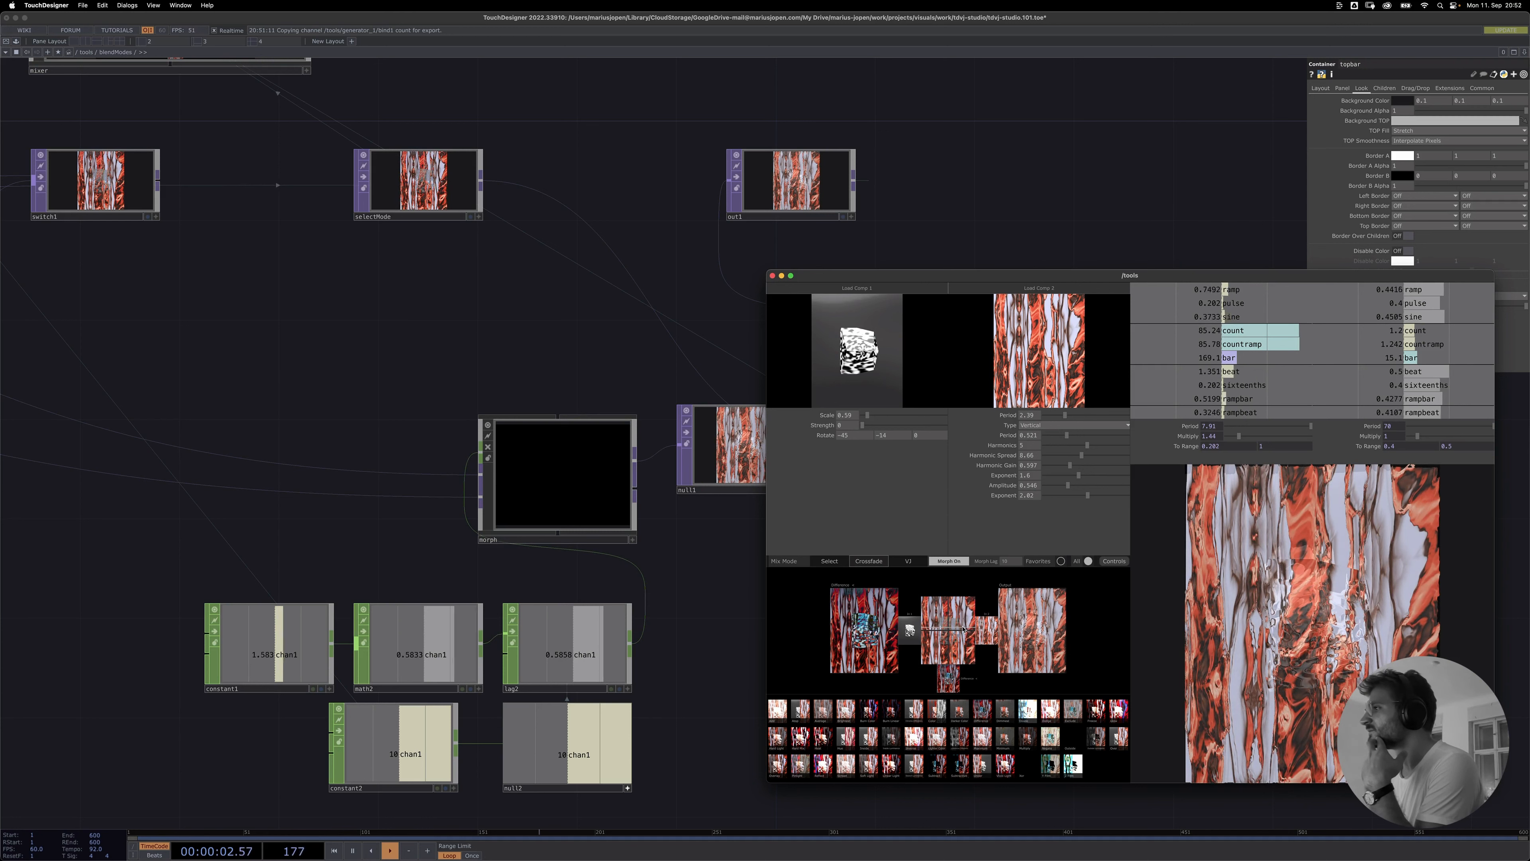
drag(978, 629, 916, 627)
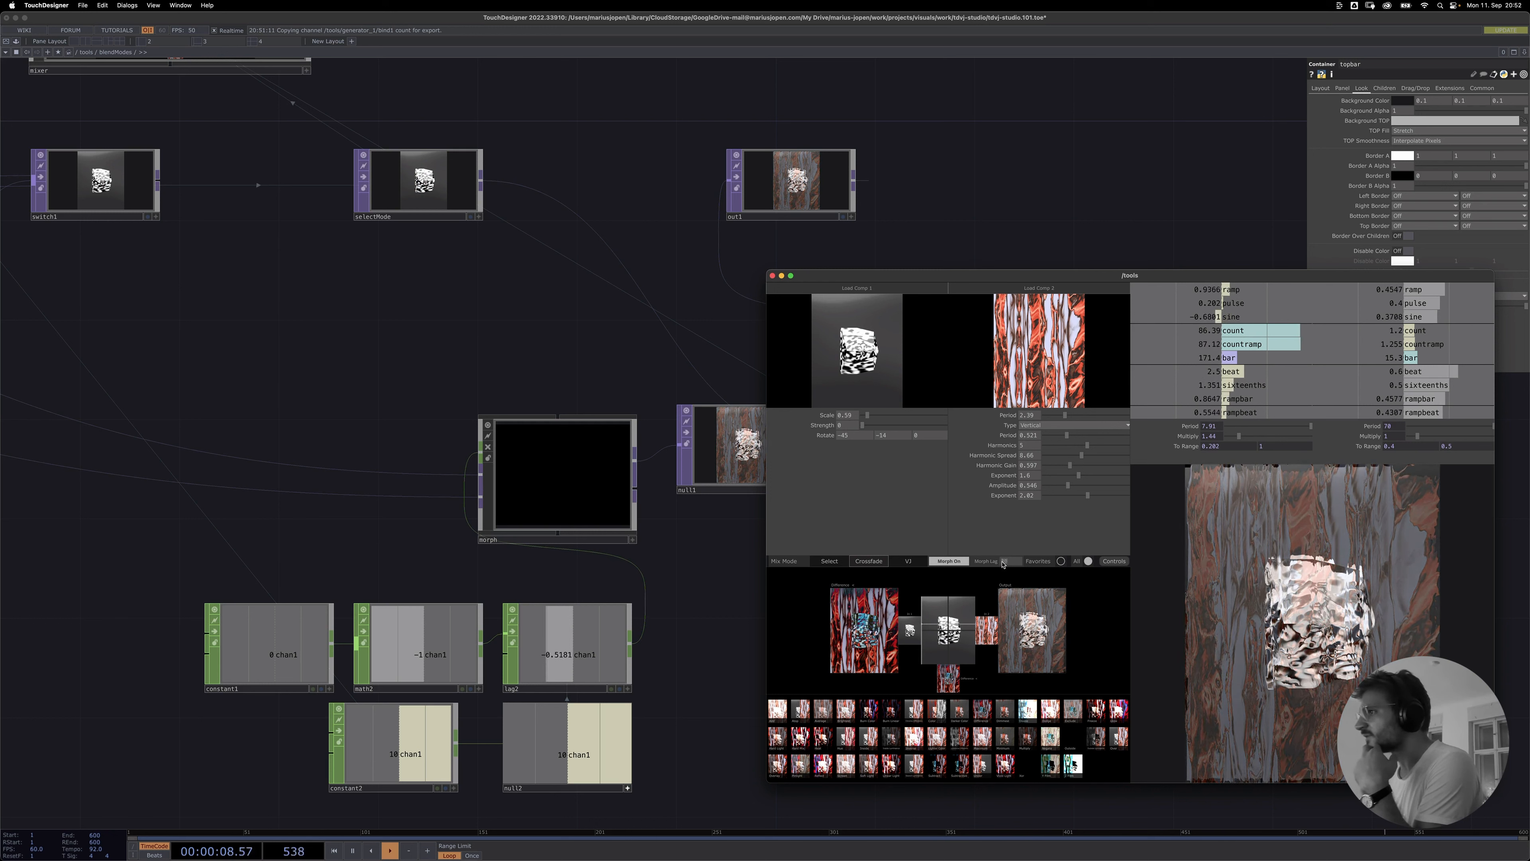
- Set Morph Lag to 50 and sweep the crossfade to the second comp and back to the first
text(50)
drag(937, 630, 980, 631)
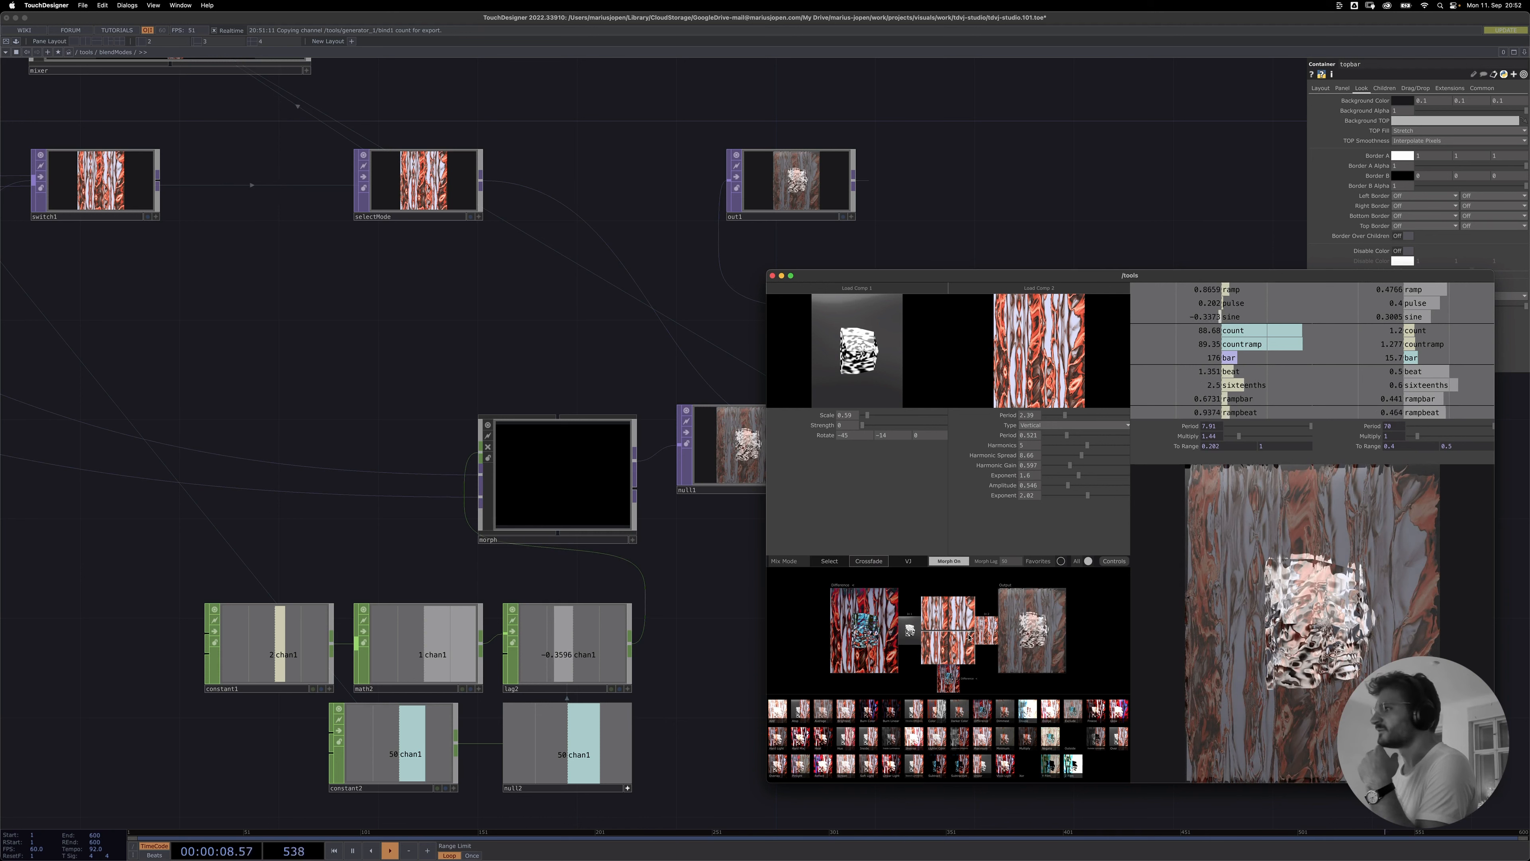
drag(969, 637, 924, 630)
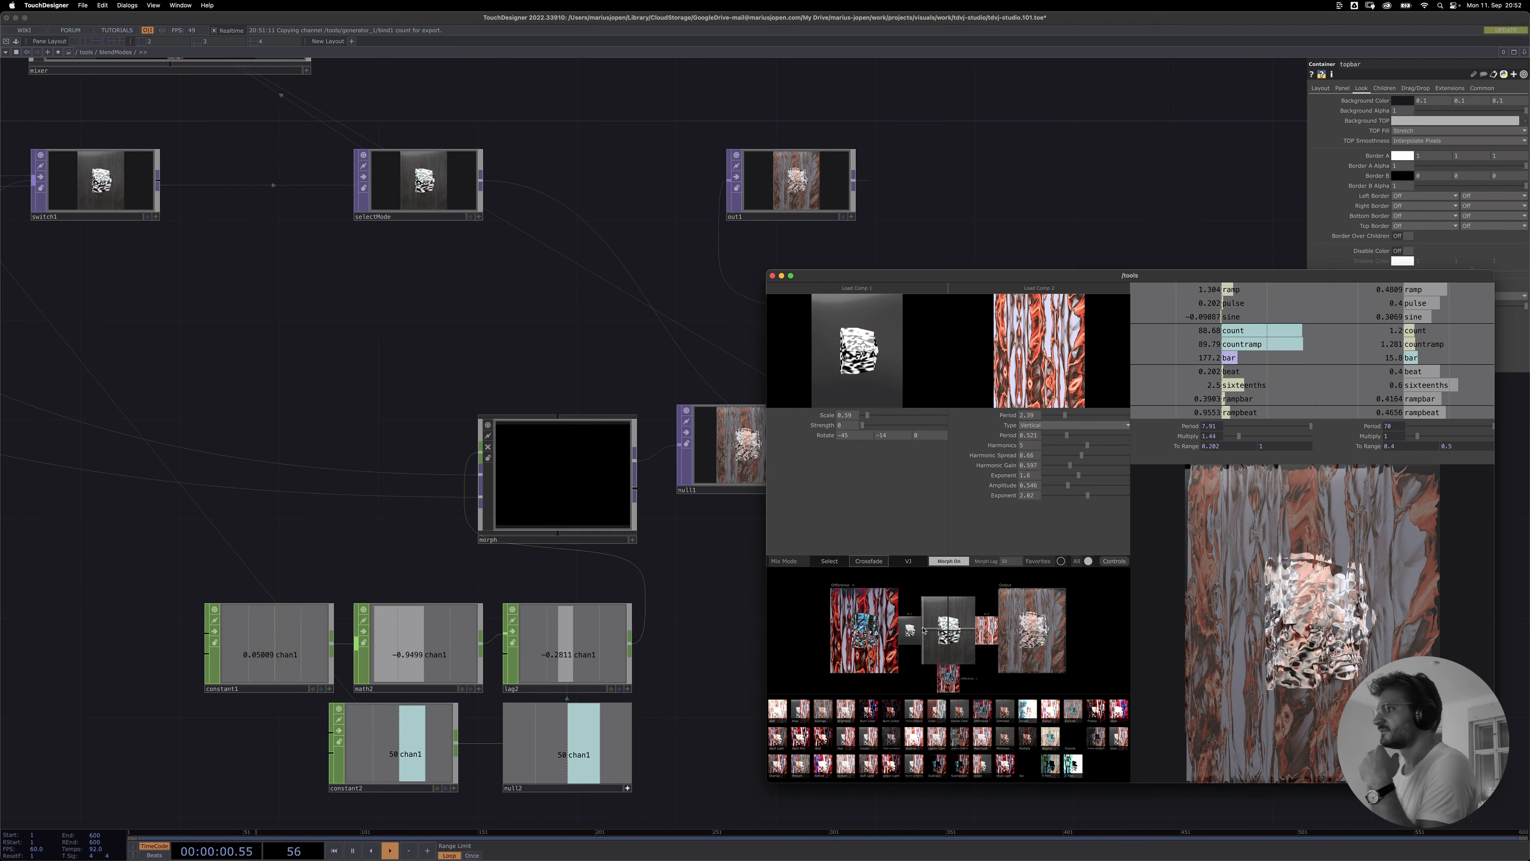
- Turn Morph off and bring the crossfade close to the middle of the mixer pad
click(948, 560)
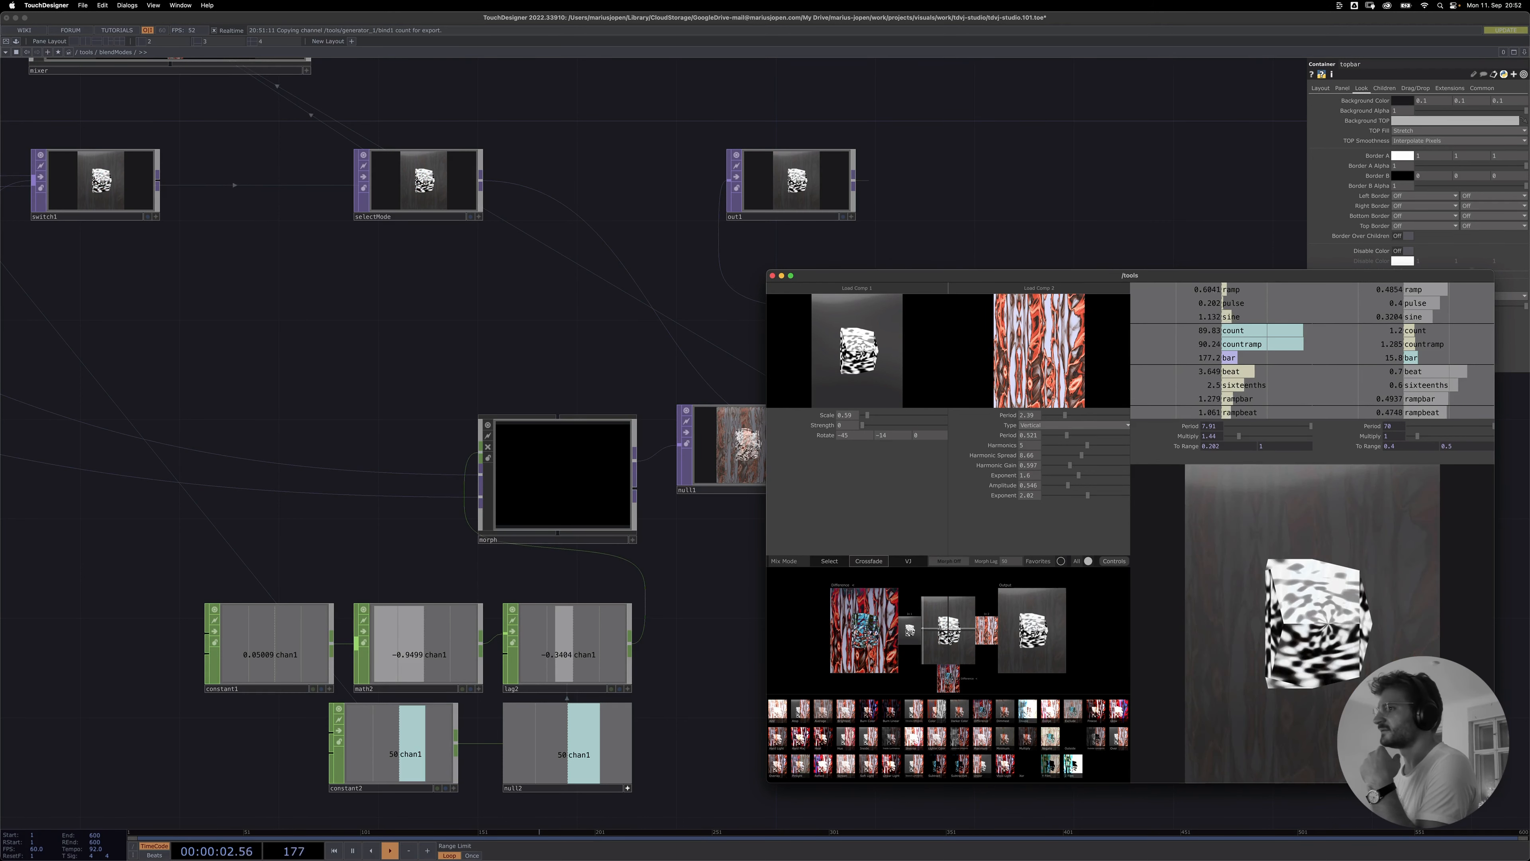
click(954, 635)
drag(953, 635, 945, 636)
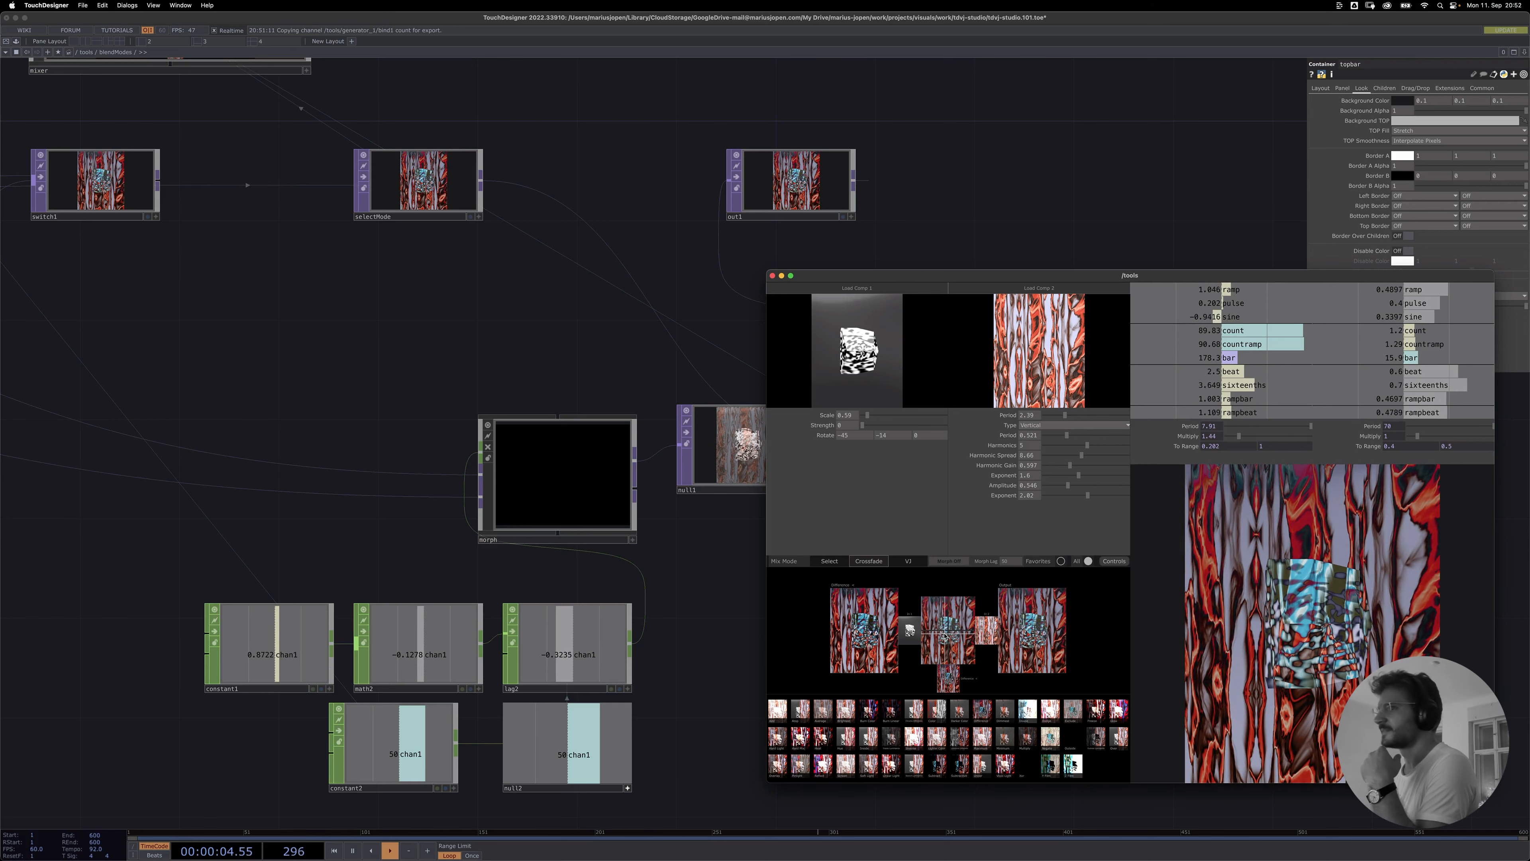
- Return to the tools network, try several blend modes from the thumbnail grid and shift the crossfade toward the first comp
scroll(679, 584, down, 10)
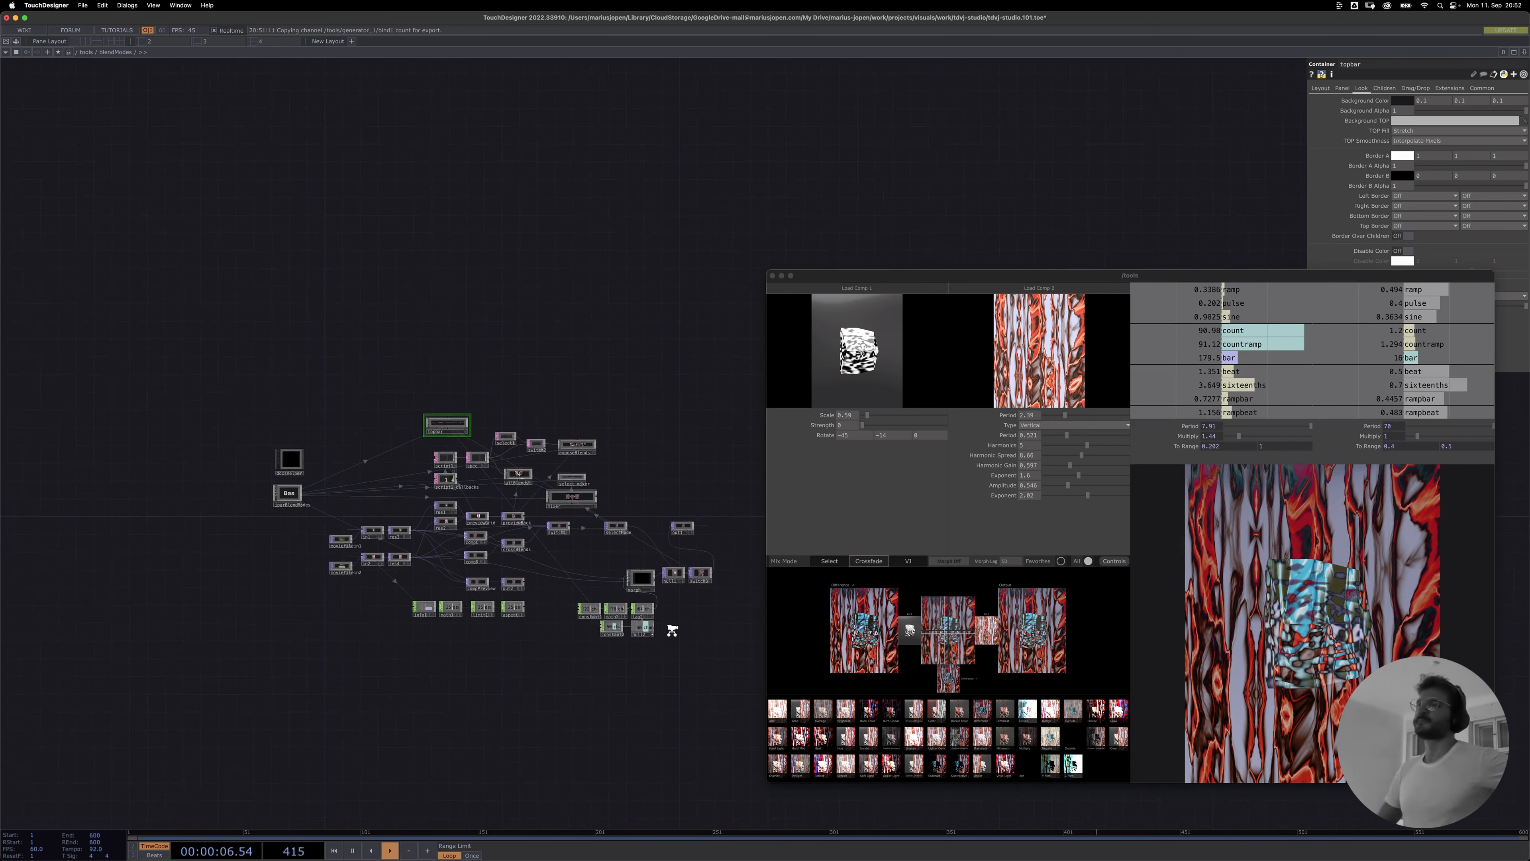
scroll(650, 685, down, 3)
click(867, 711)
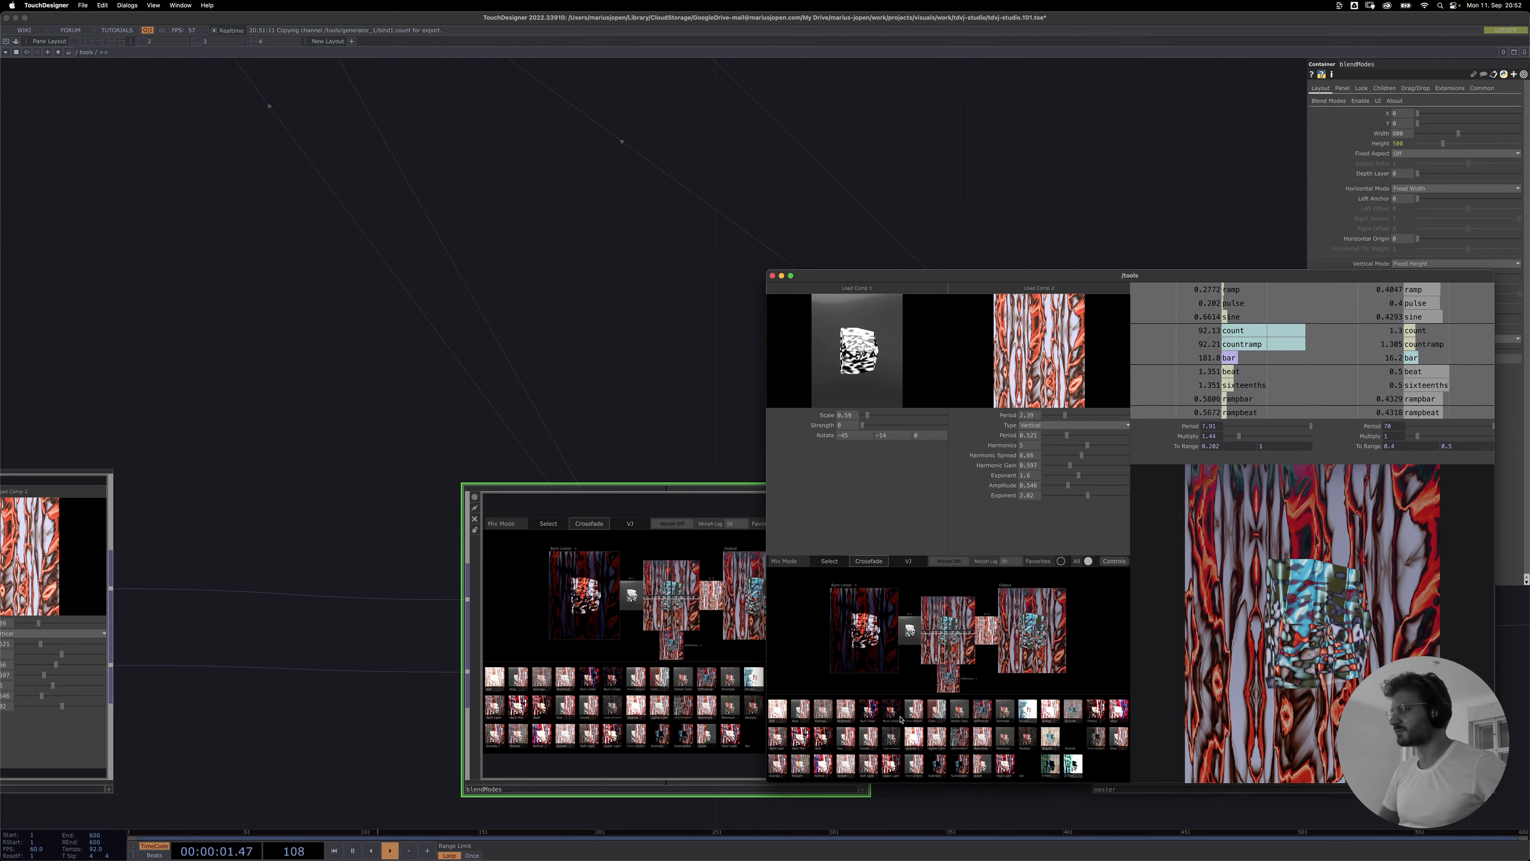
click(917, 715)
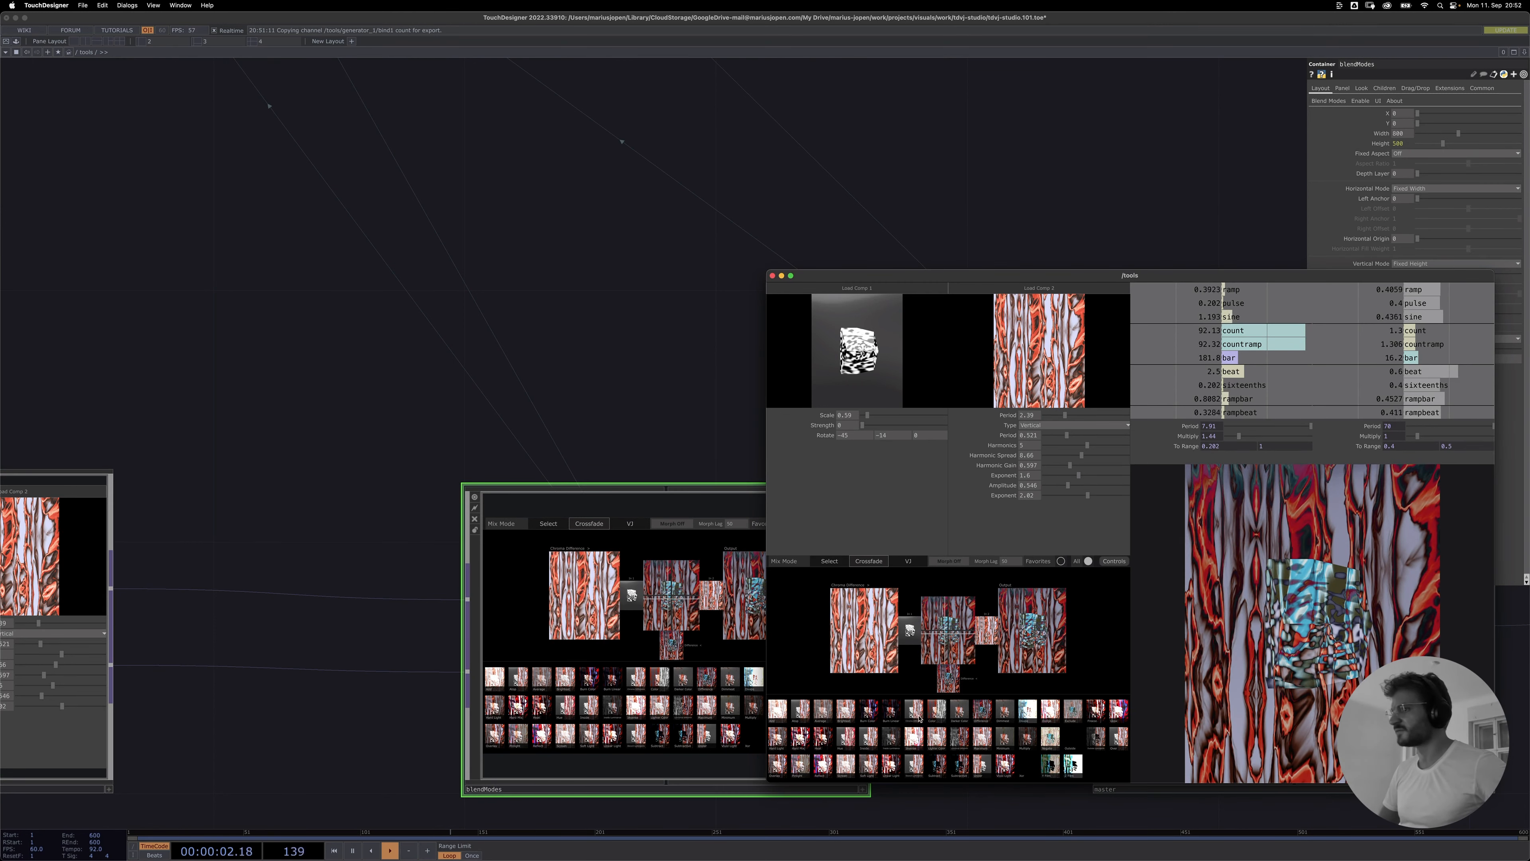
click(1000, 711)
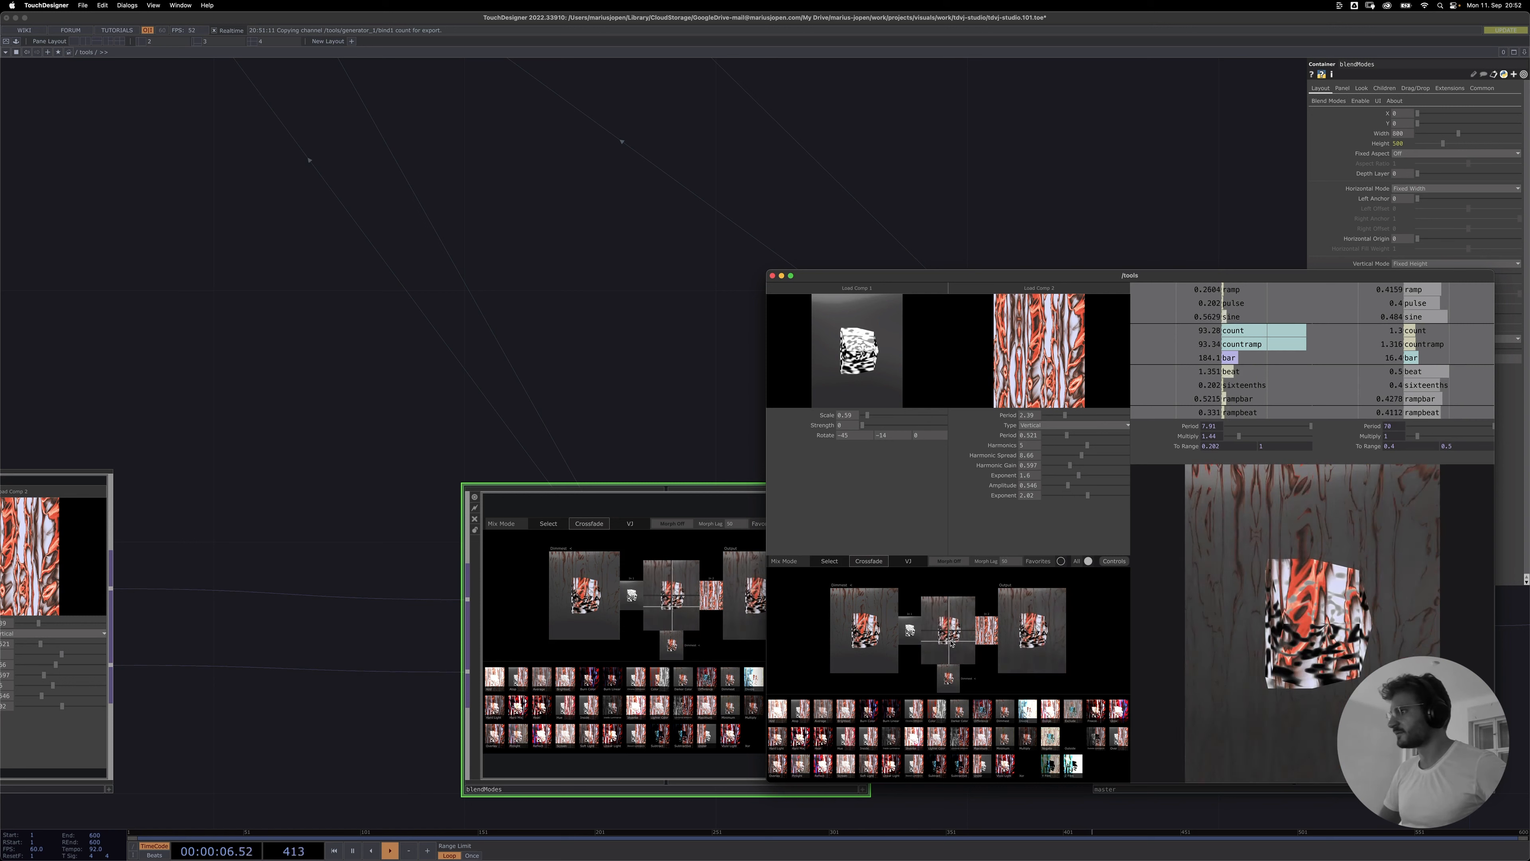
click(1050, 710)
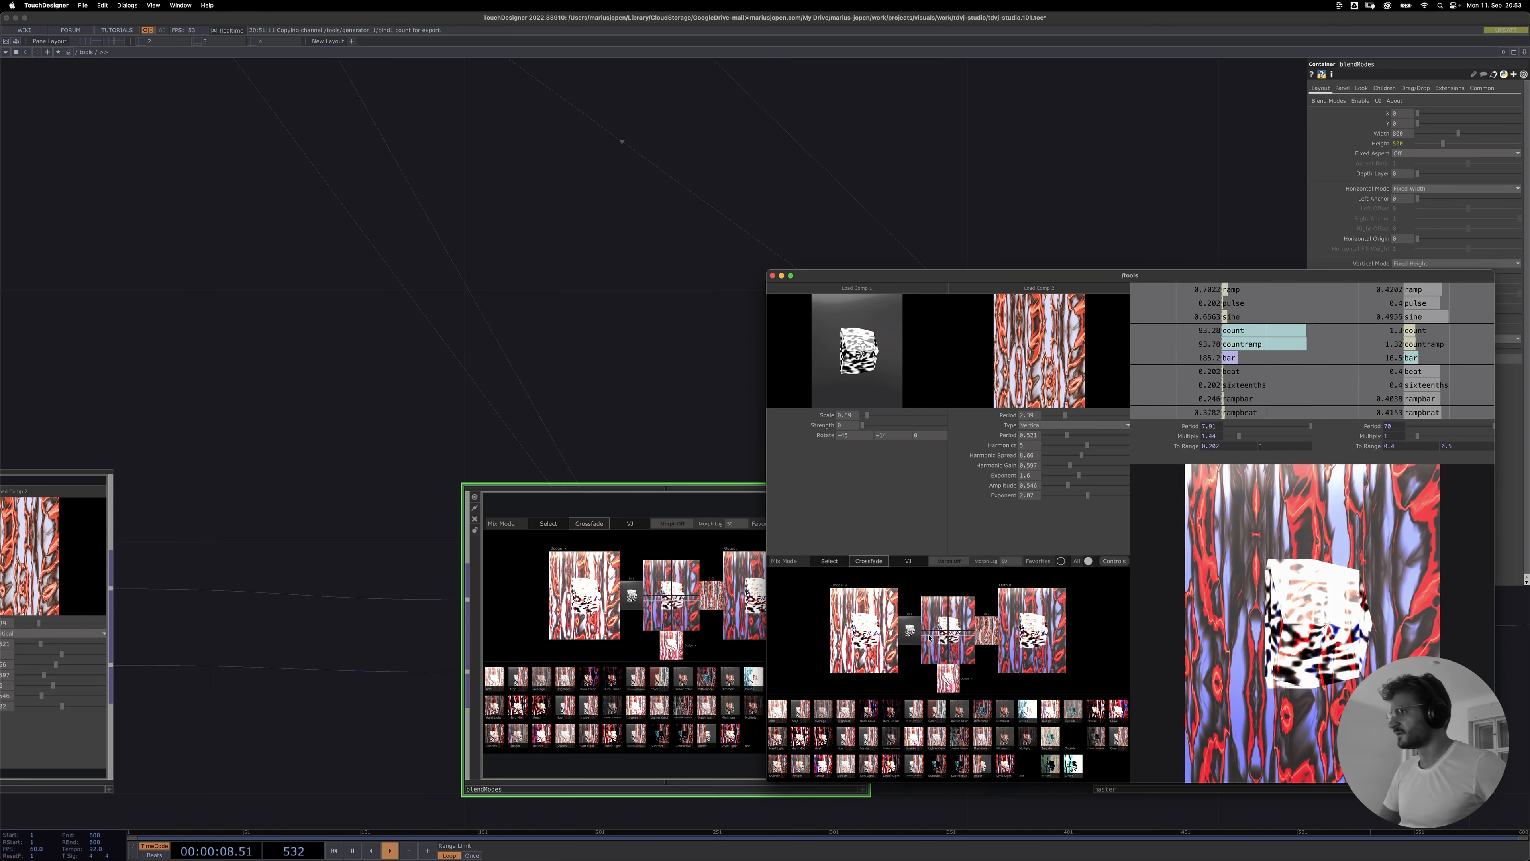
drag(951, 641, 926, 641)
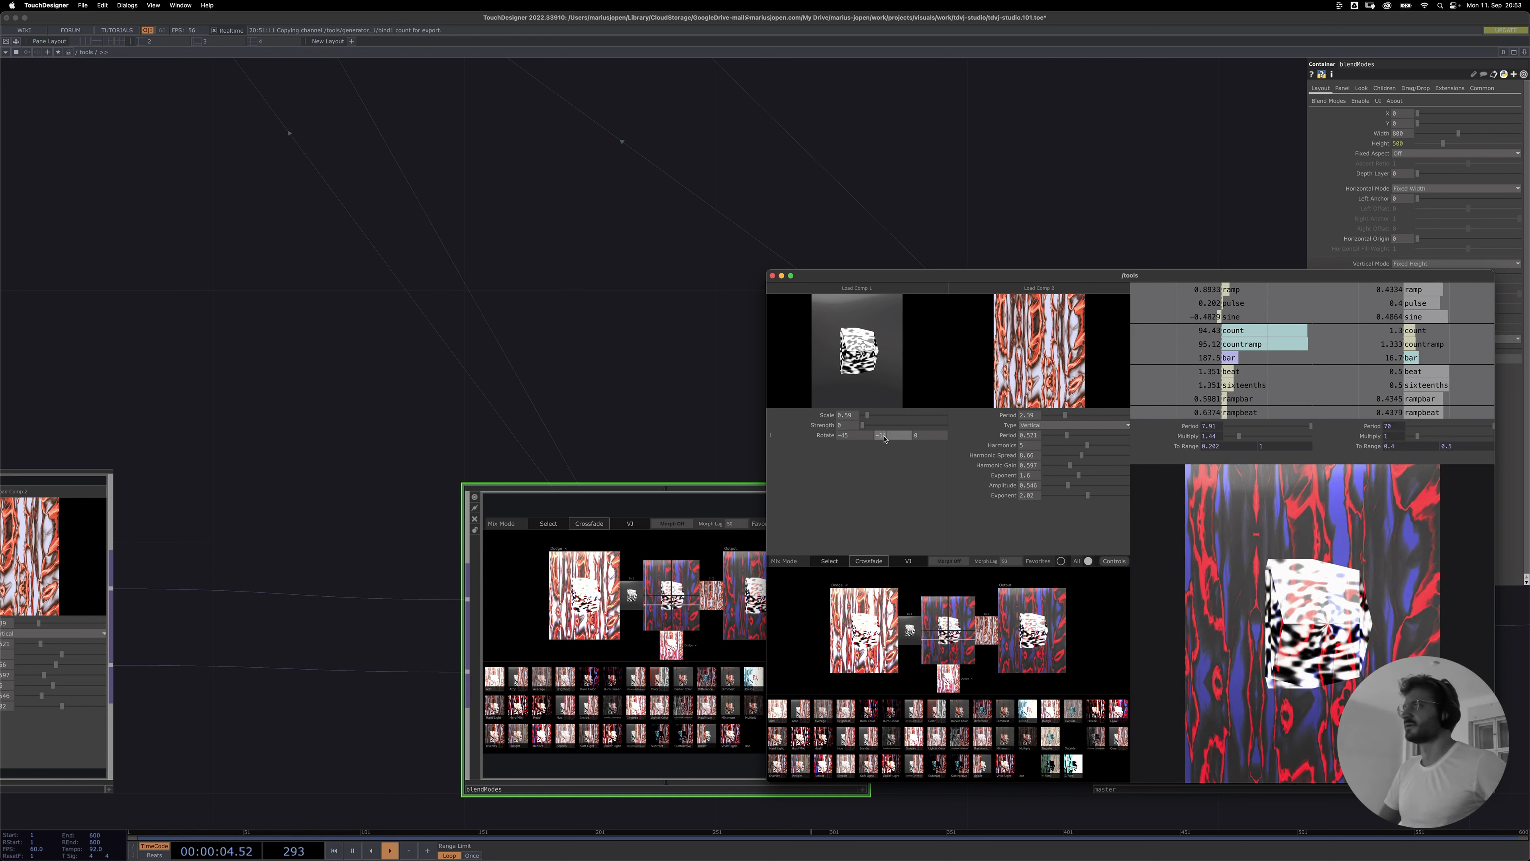
- Set the first comp's Rotate X to -47, drive its Rotate Y with an absTime expression, and increase its Scale
drag(890, 438, 1527, 482)
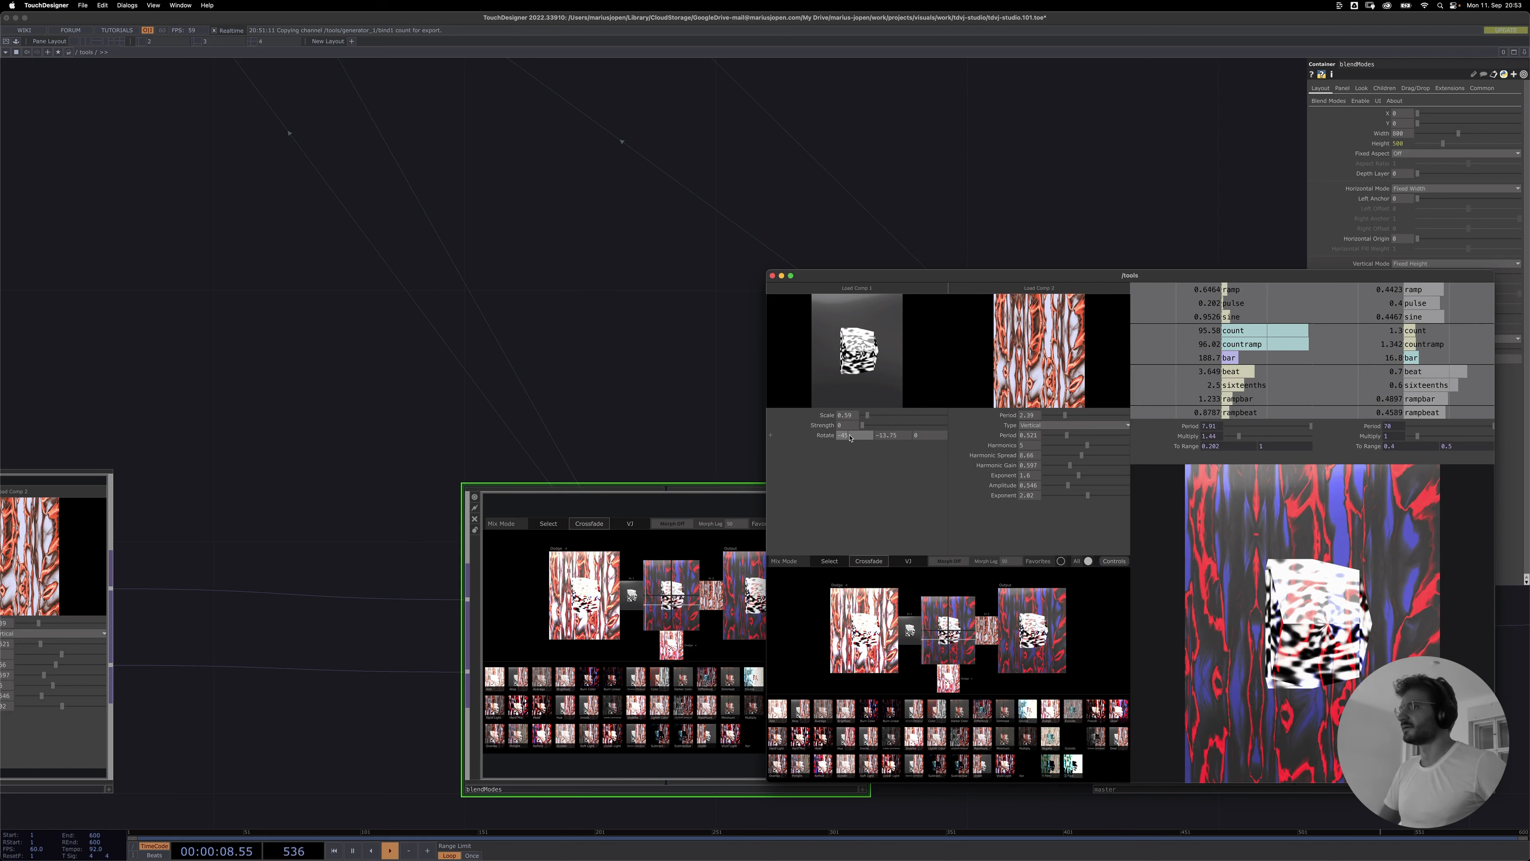
drag(849, 435, 711, 436)
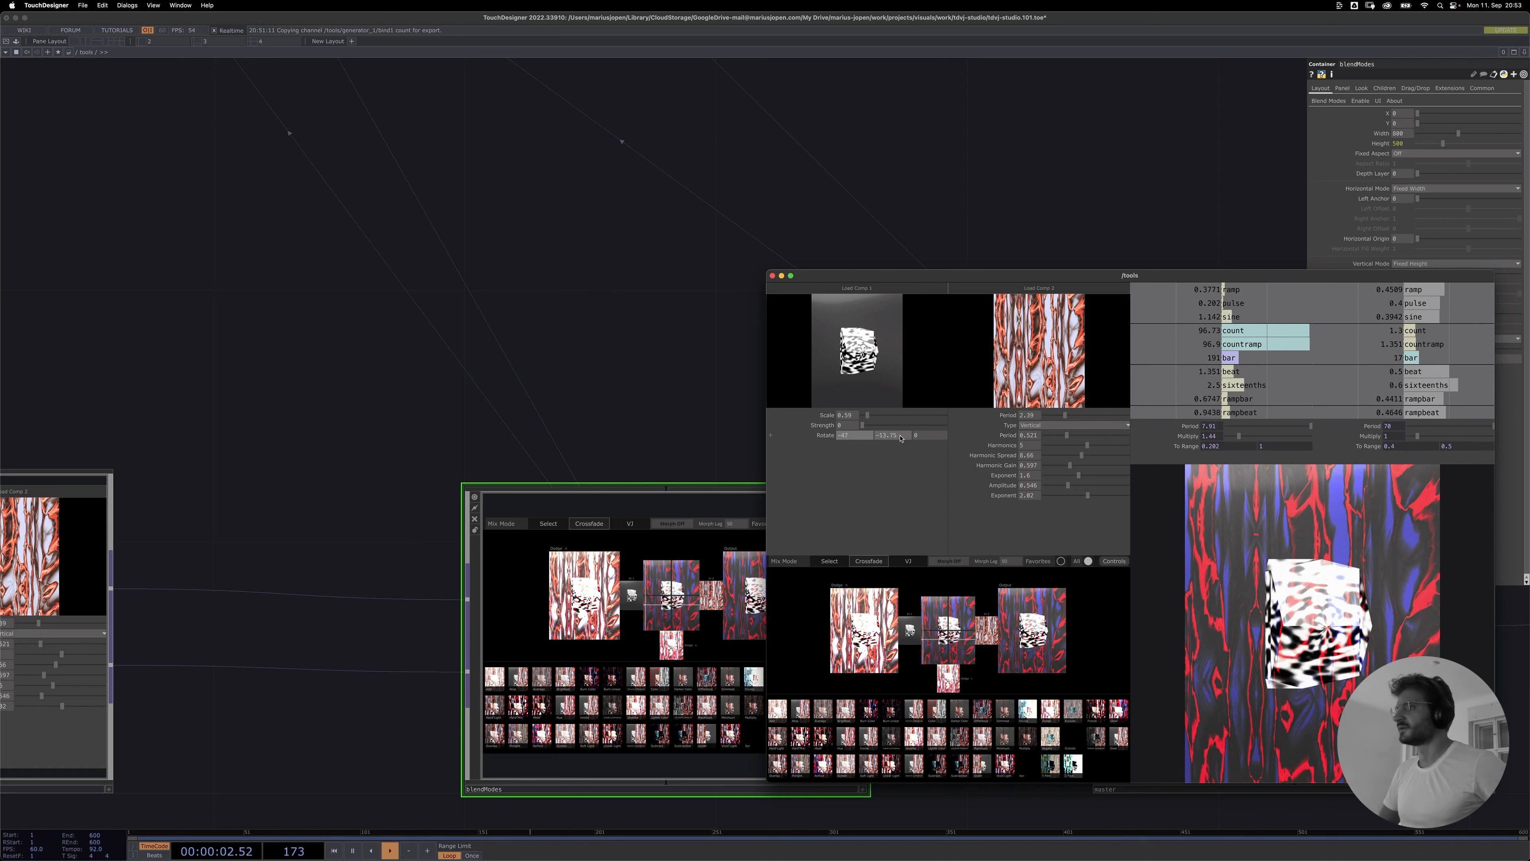
text(absTime.f)
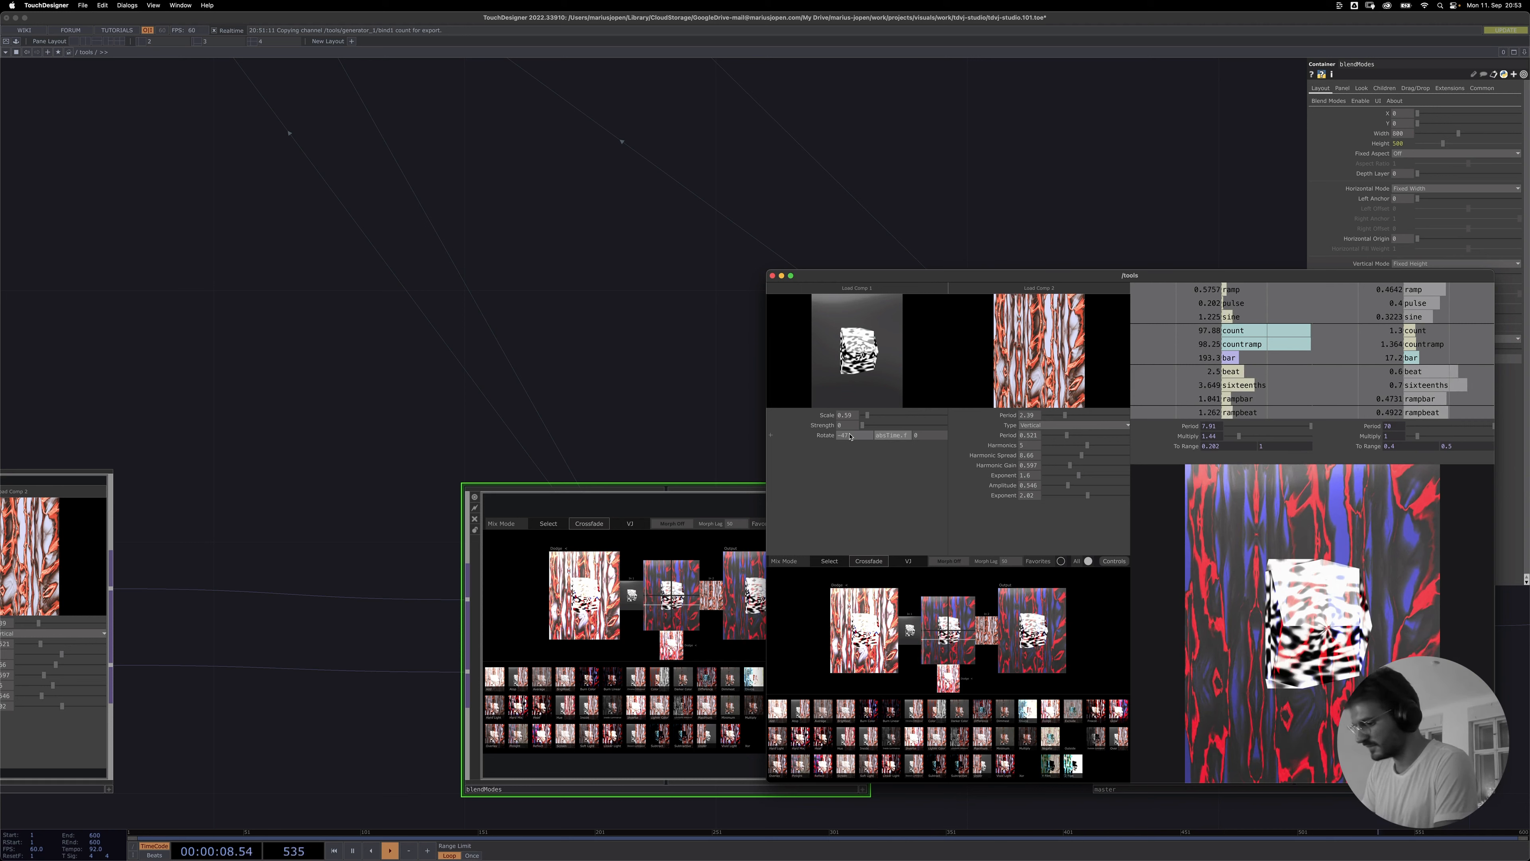
key(Return)
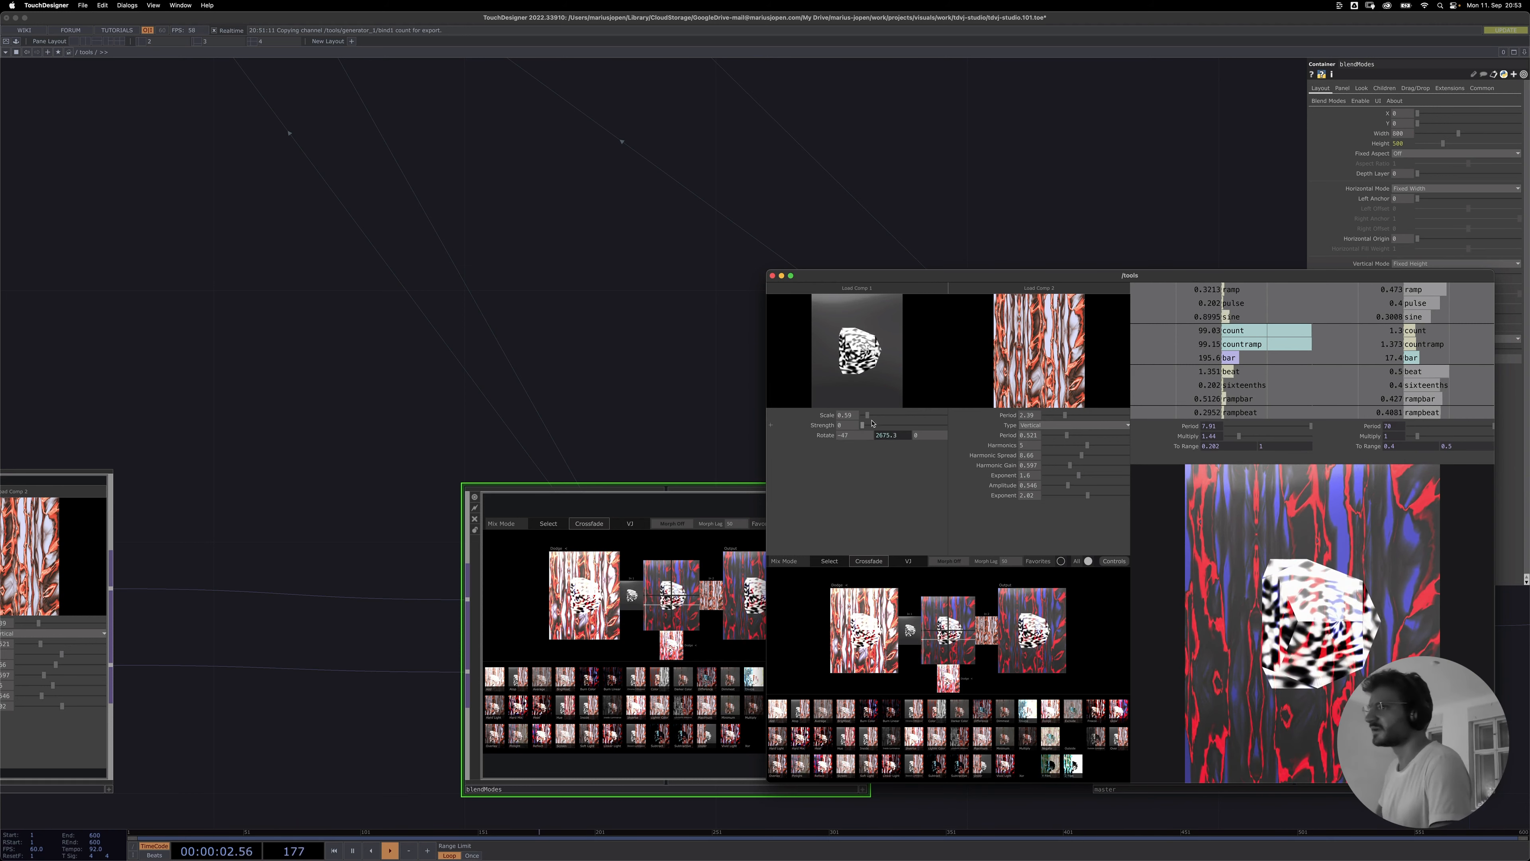
drag(870, 417, 875, 420)
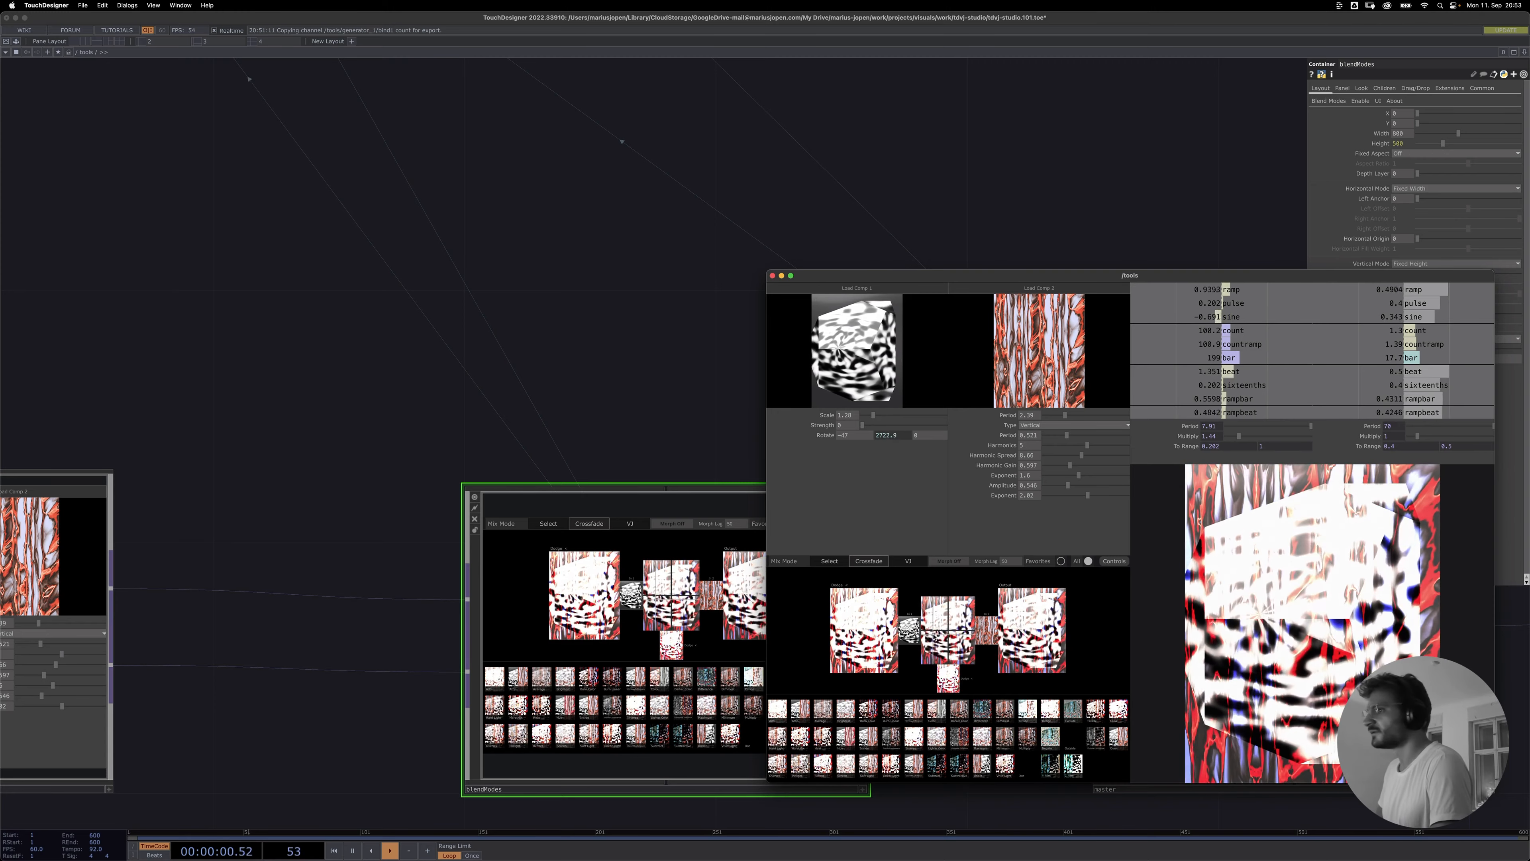
- Pick another blend mode, set the second comp's Harmonics to 1 and Harmonic Spread to 11.2, and lower its first Exponent
click(1028, 710)
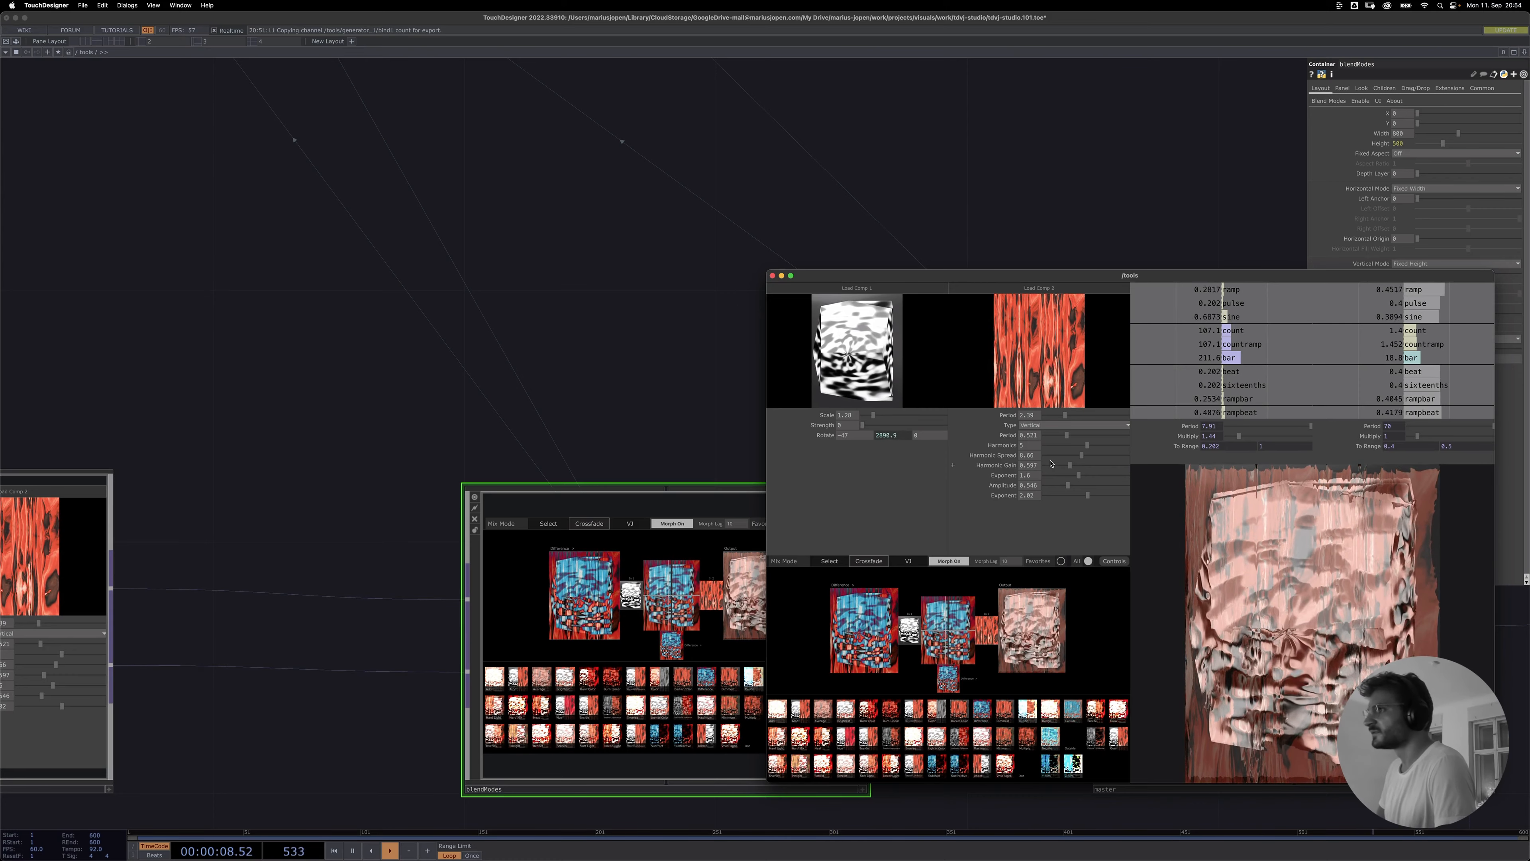
drag(1078, 456, 1060, 461)
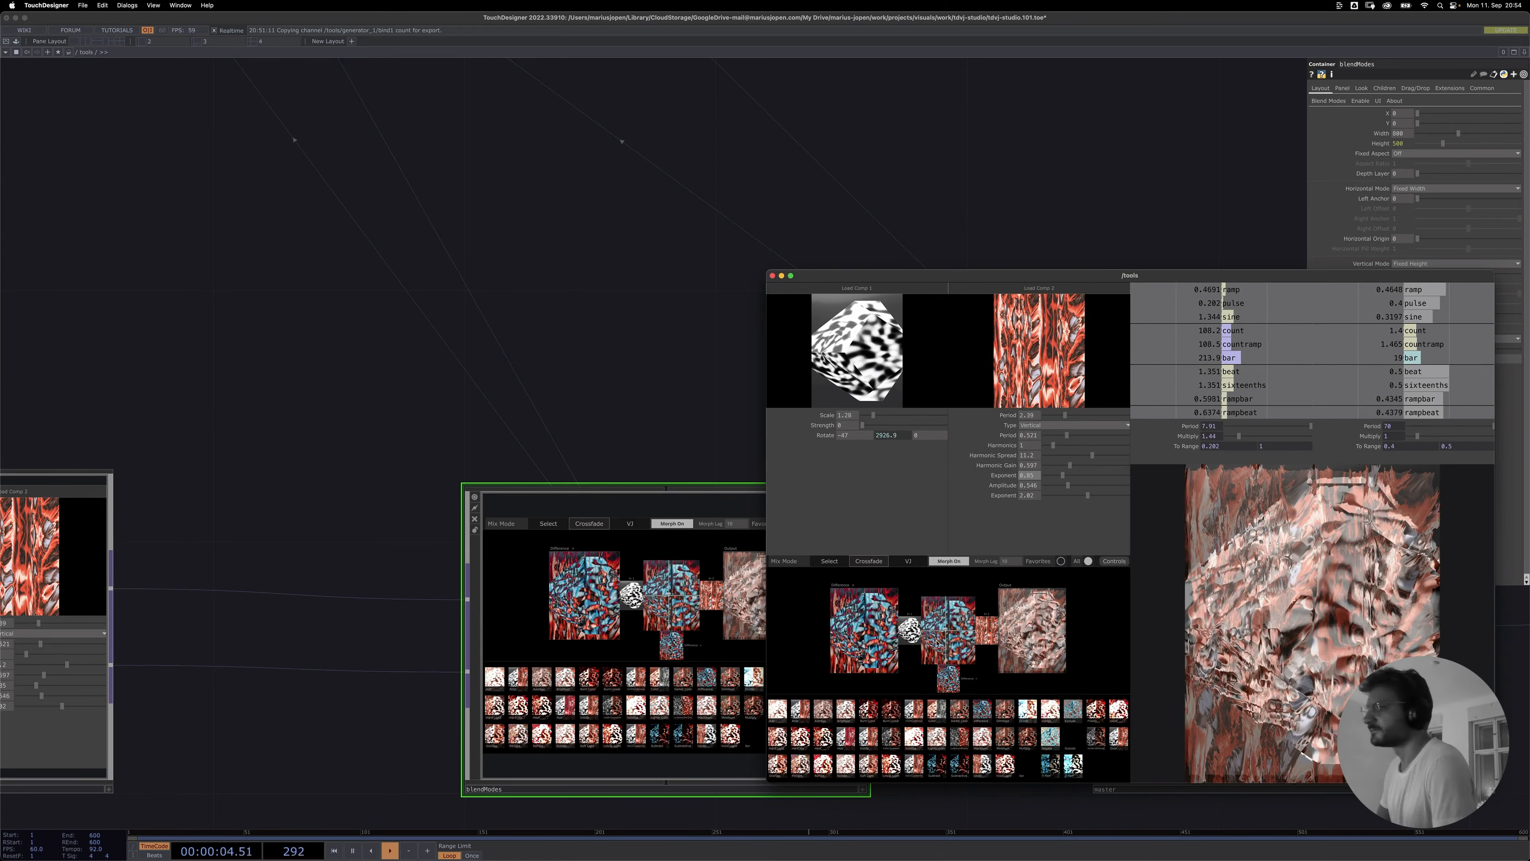
scroll(614, 305, down, 5)
scroll(614, 304, right, 2)
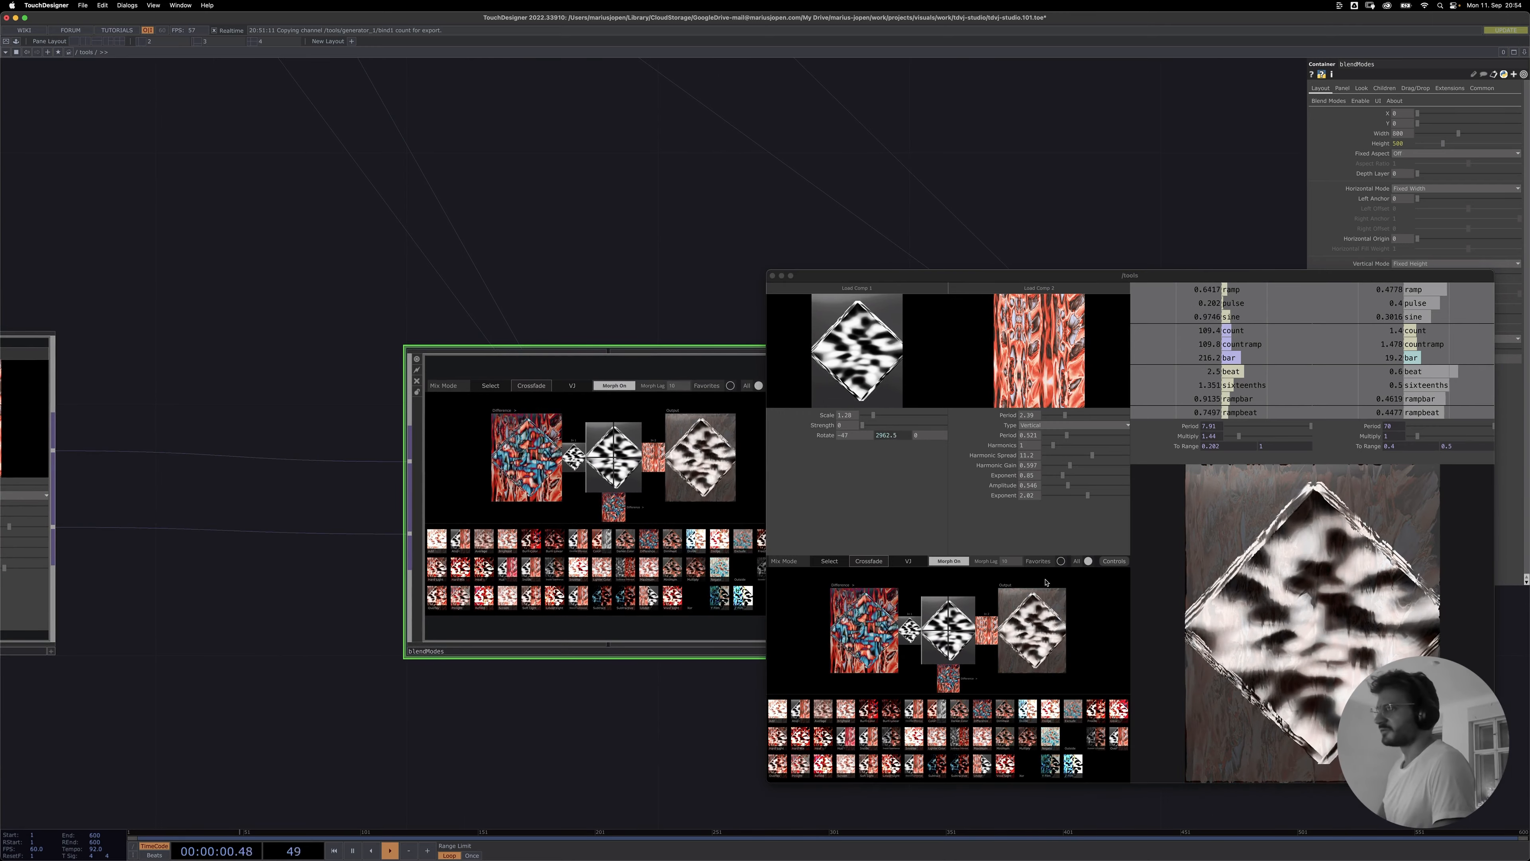
- Turn Morph off in the mixer and limit the blend mode grid to favorites
click(948, 560)
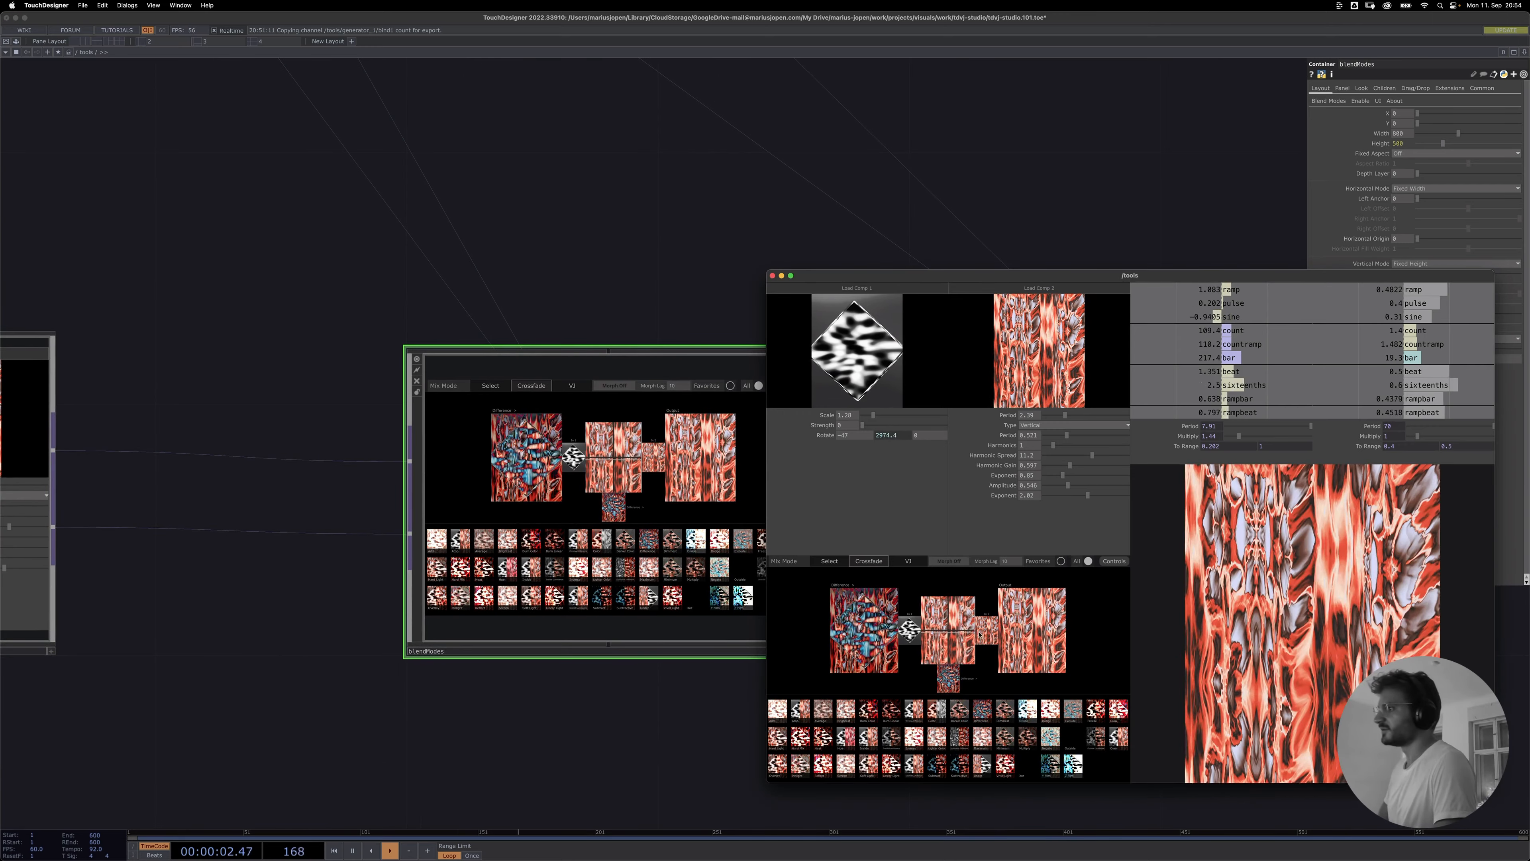
drag(572, 712, 486, 710)
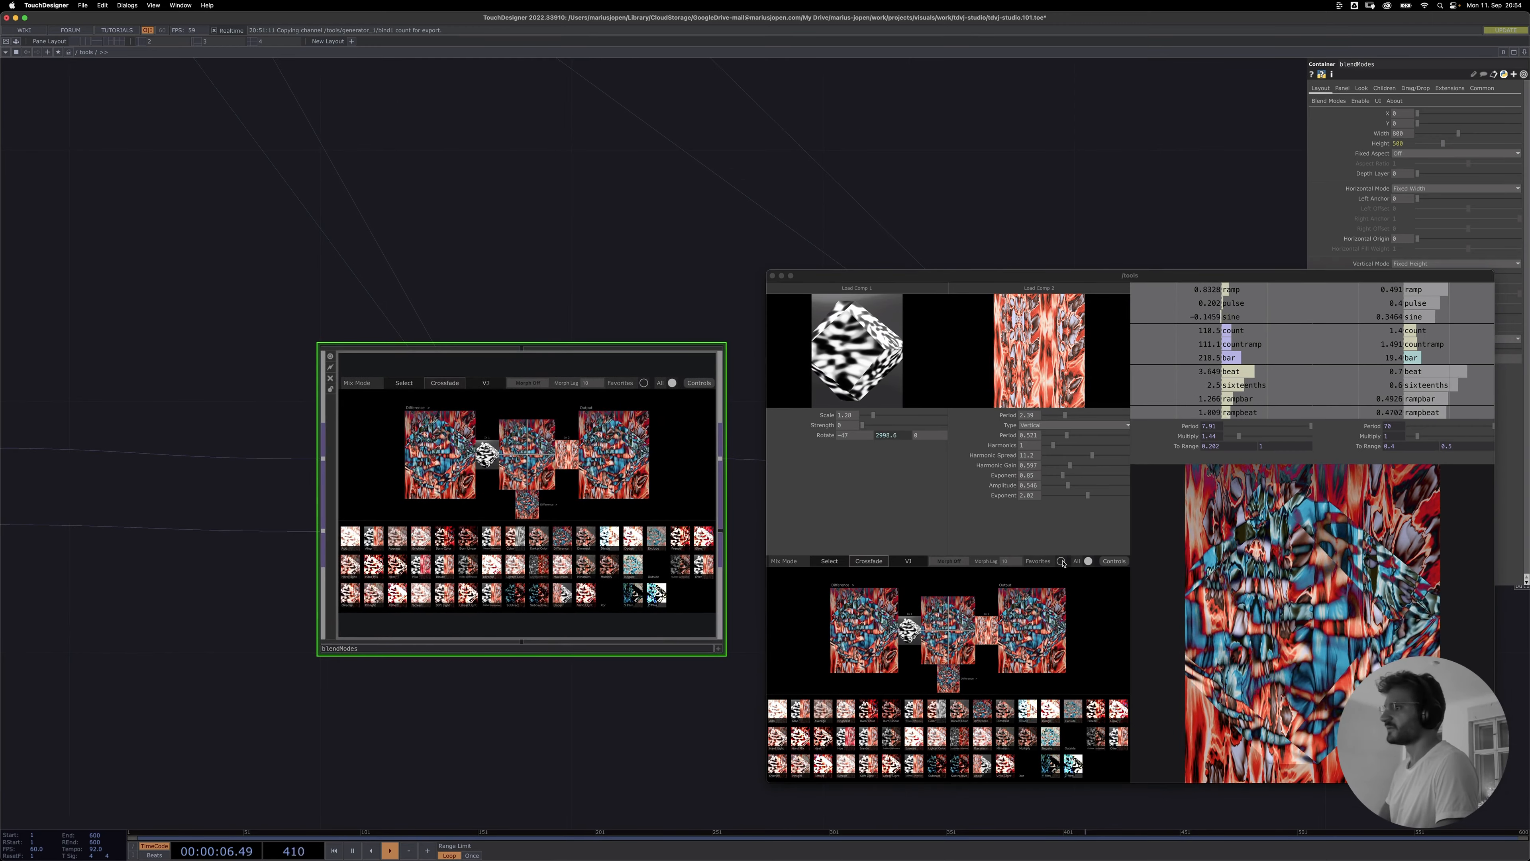
click(1060, 560)
click(1088, 561)
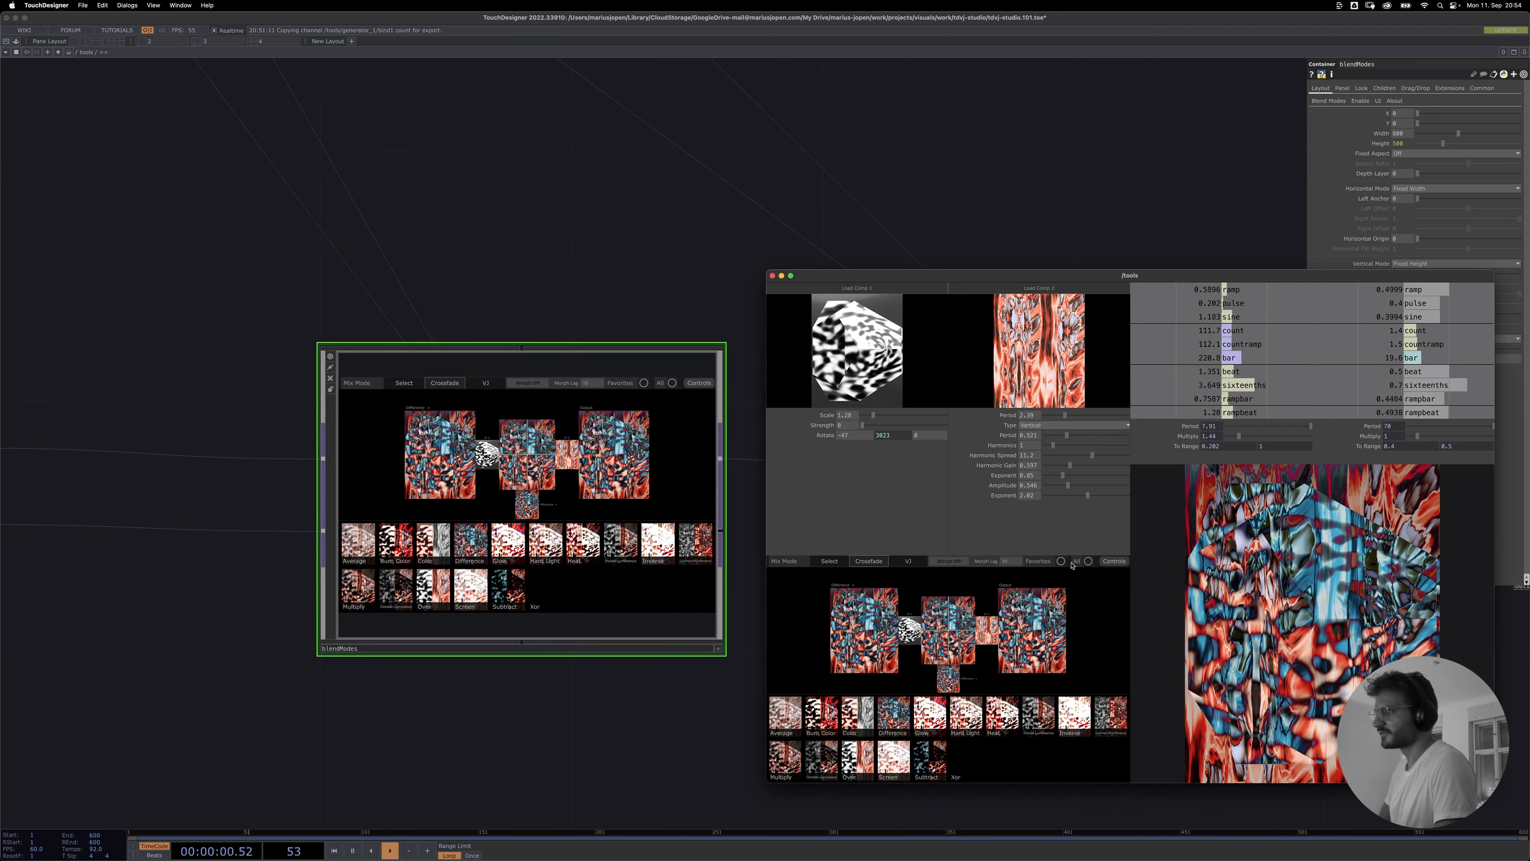
click(1075, 564)
click(1080, 564)
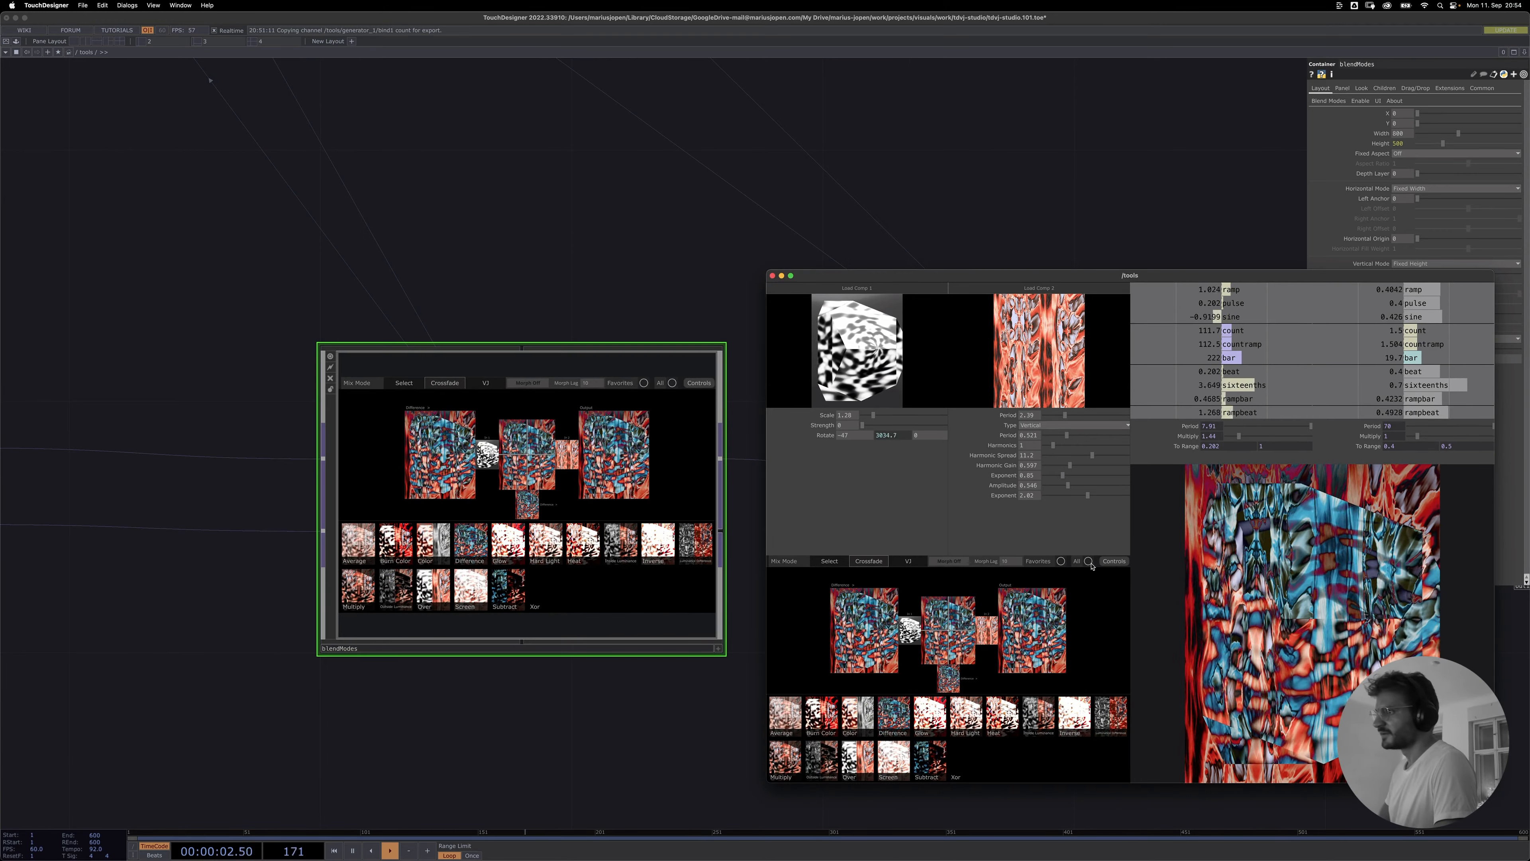
- View and close the mixer's parameter window, and look over the selector, generator, blendModes and master components in the tools network
click(1113, 561)
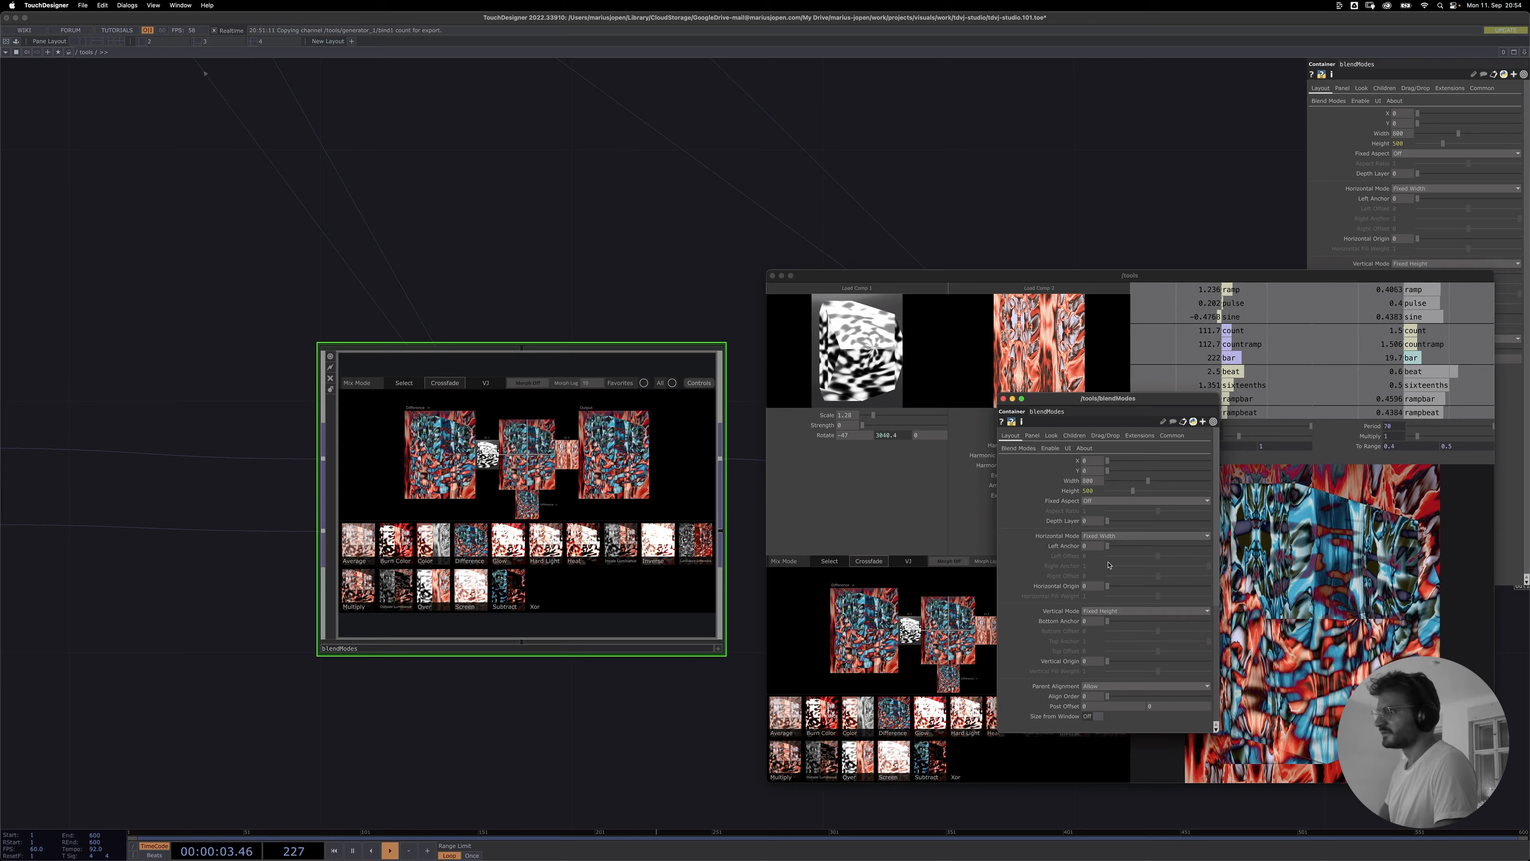
click(1004, 399)
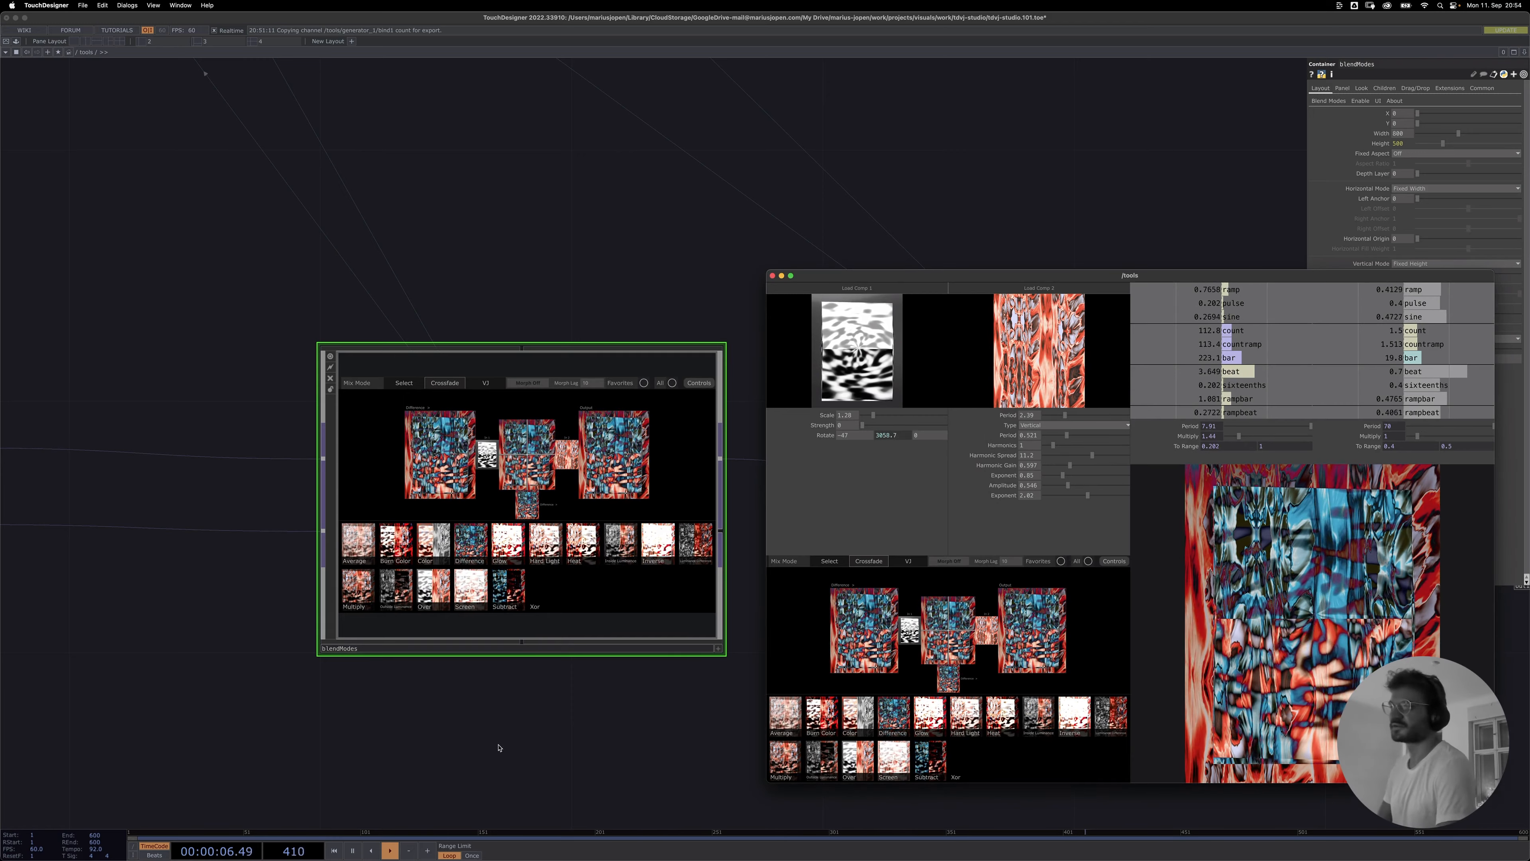
drag(505, 749, 779, 657)
scroll(577, 707, down, 3)
drag(482, 708, 750, 650)
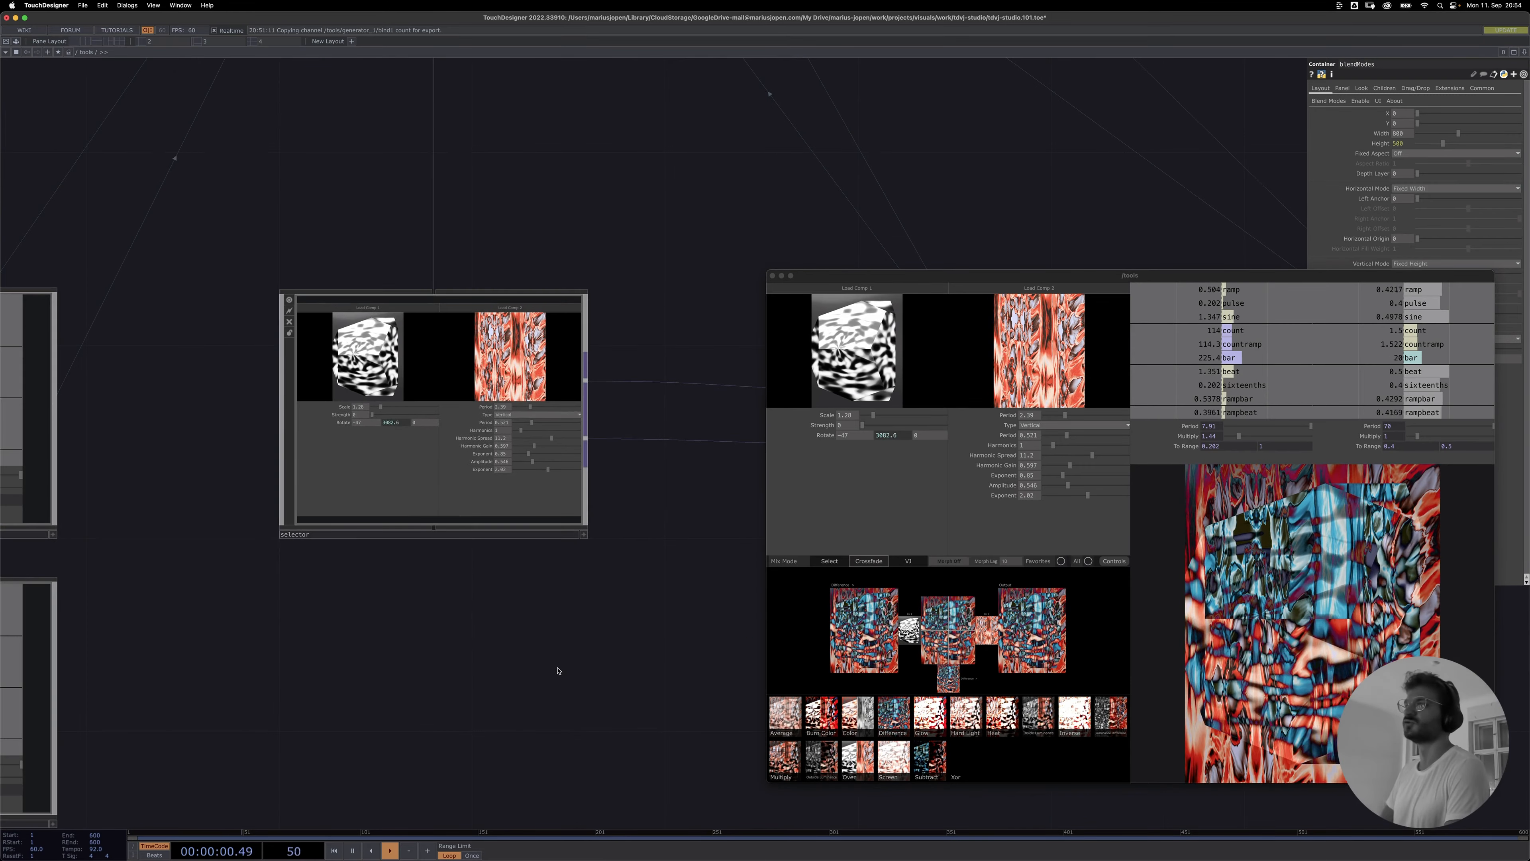
drag(659, 629, 747, 606)
scroll(747, 604, down, 2)
drag(454, 697, 286, 743)
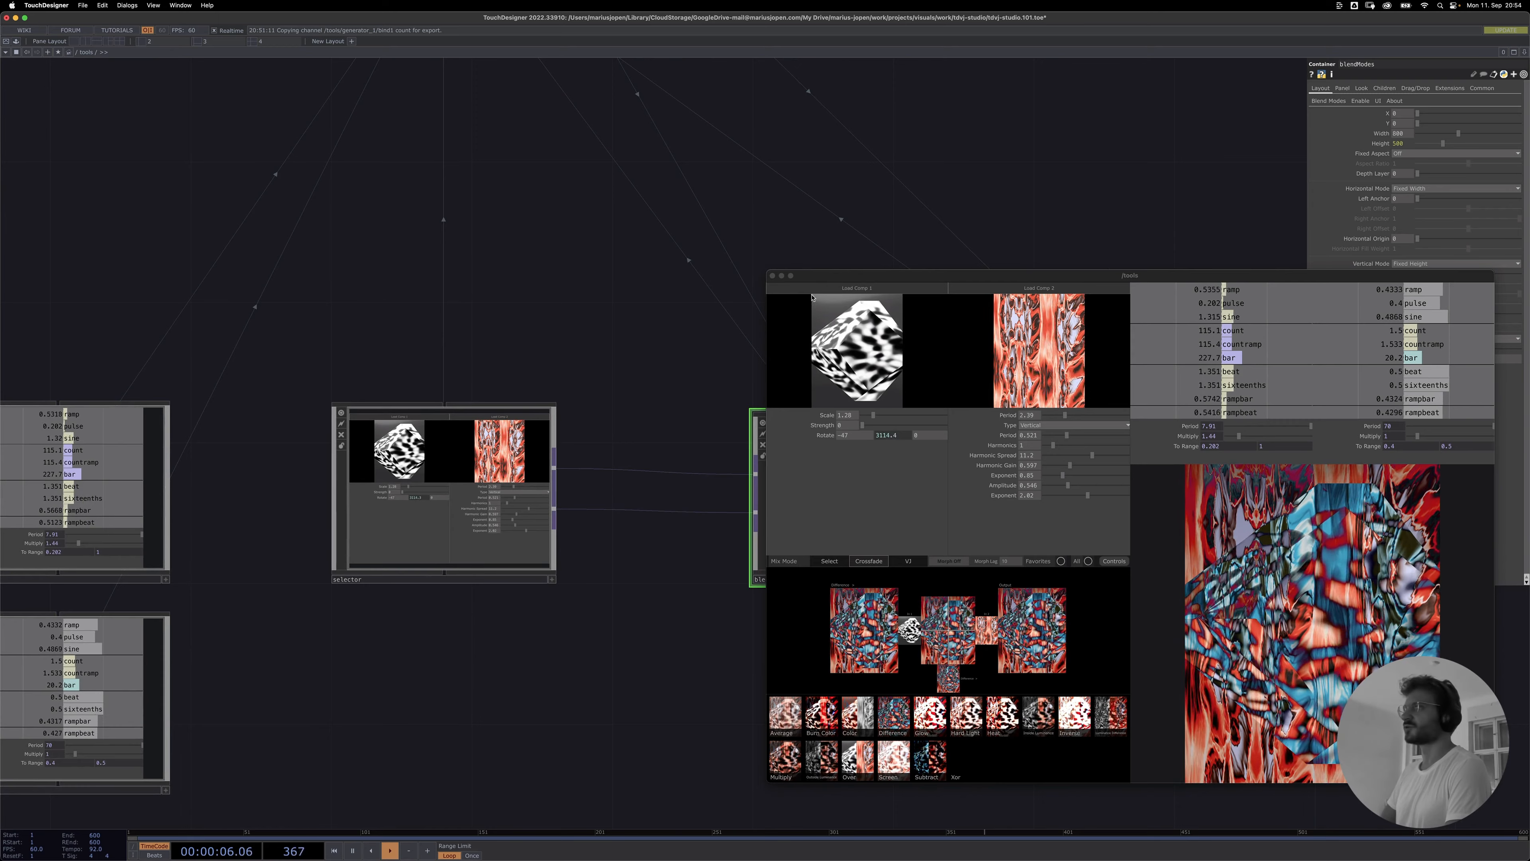
drag(389, 612, 89, 541)
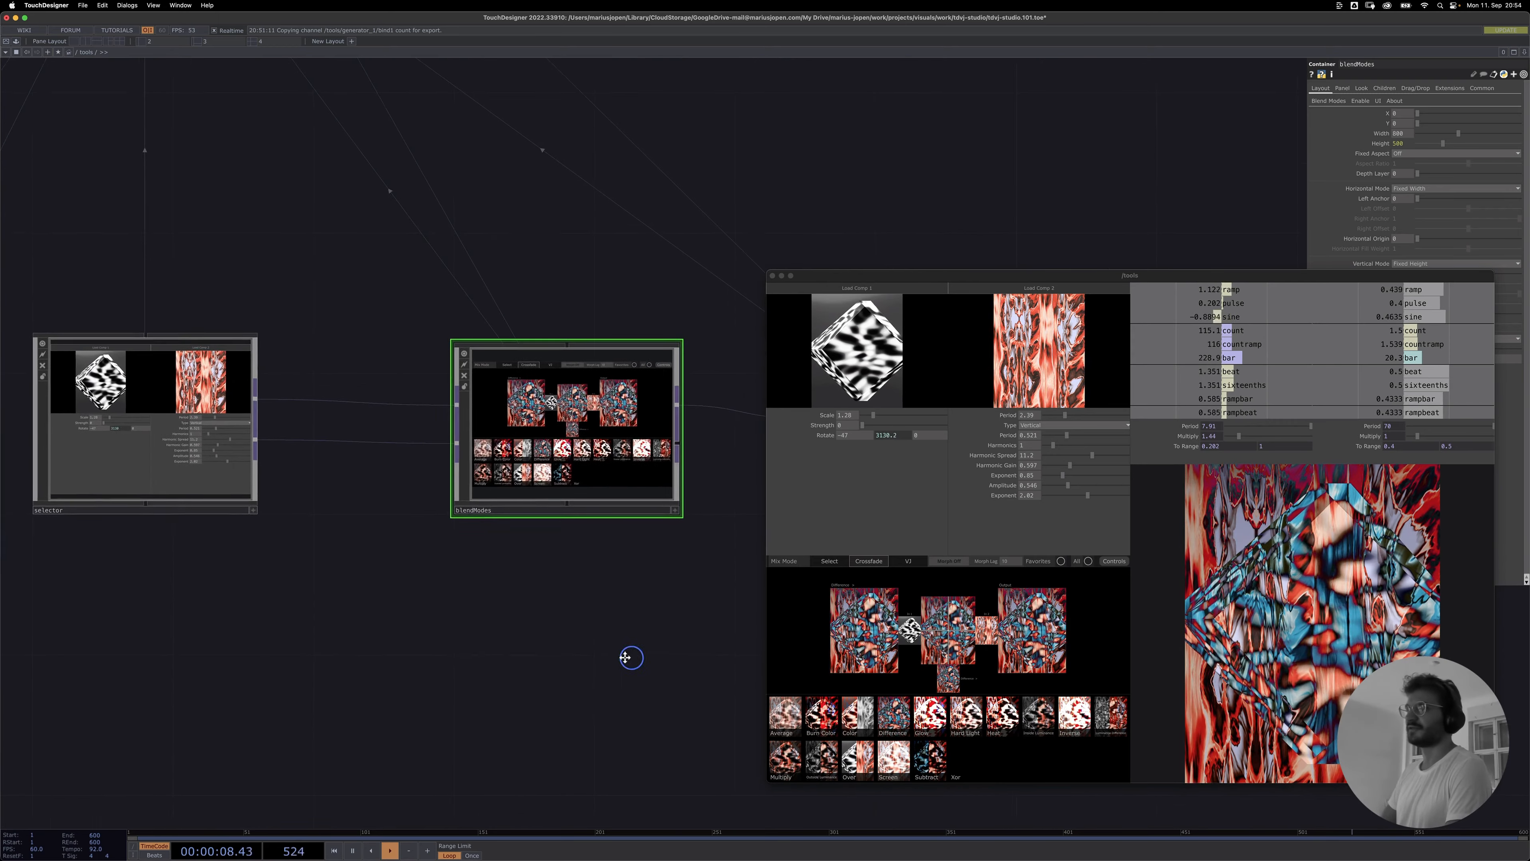
drag(628, 656, 221, 634)
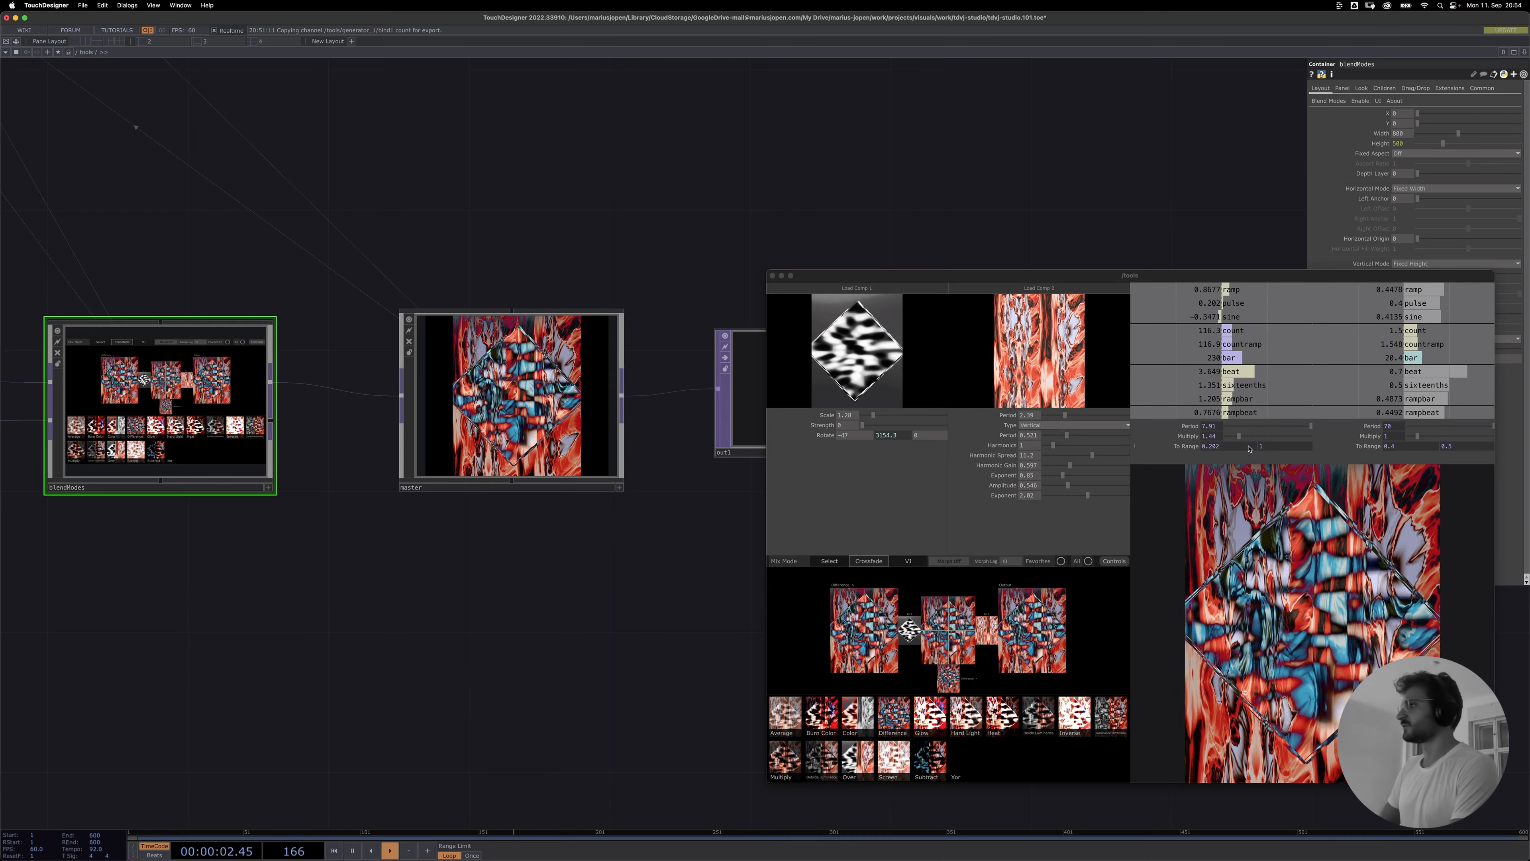
- Enter the master component, examine its internal network, and return to the tools network
click(472, 416)
double_click(471, 416)
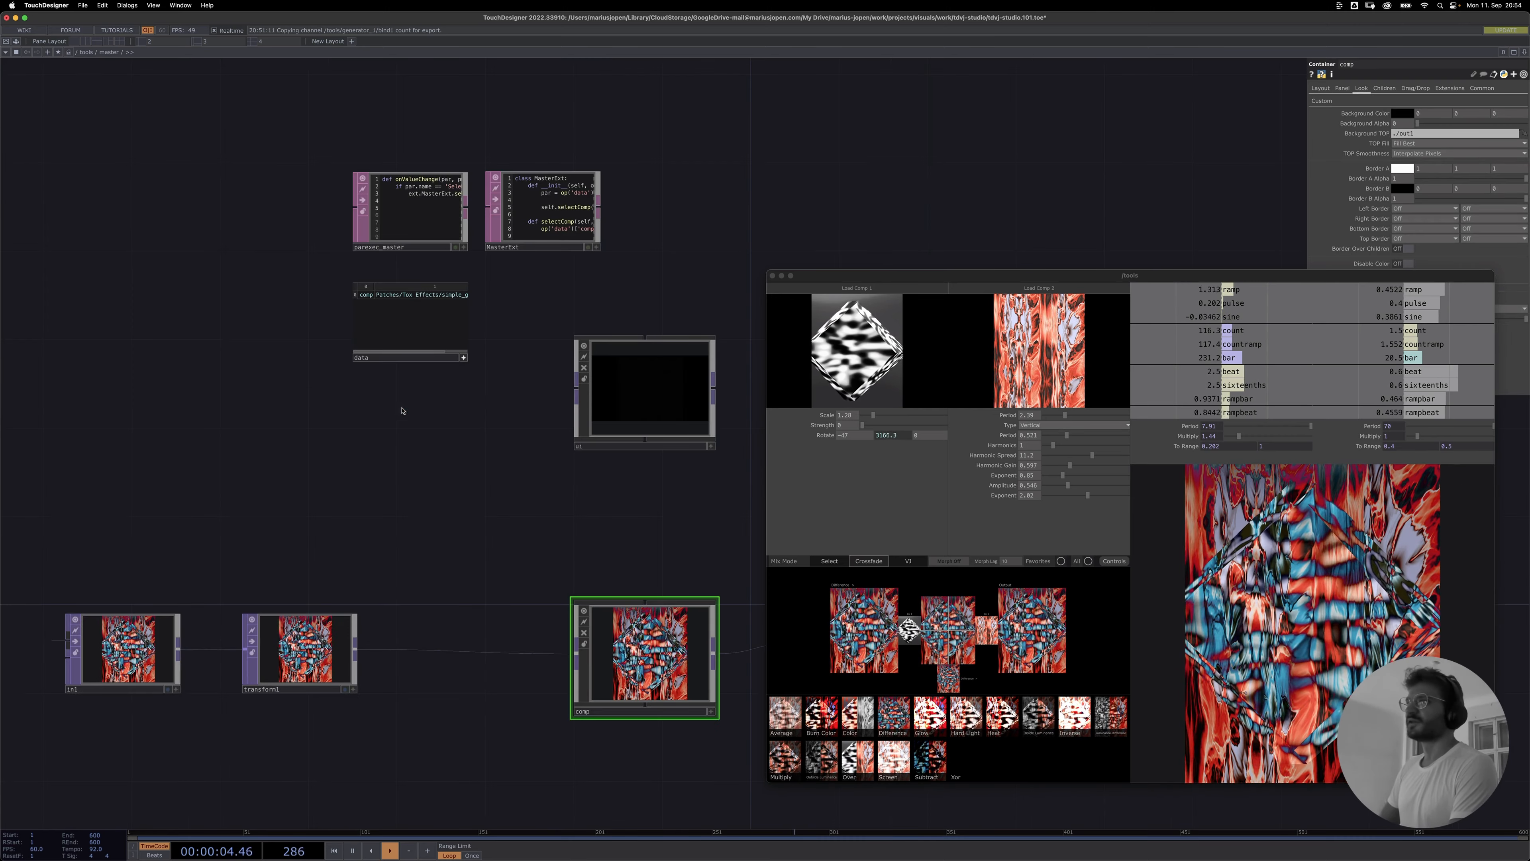
scroll(397, 383, down, 3)
scroll(397, 383, right, 3)
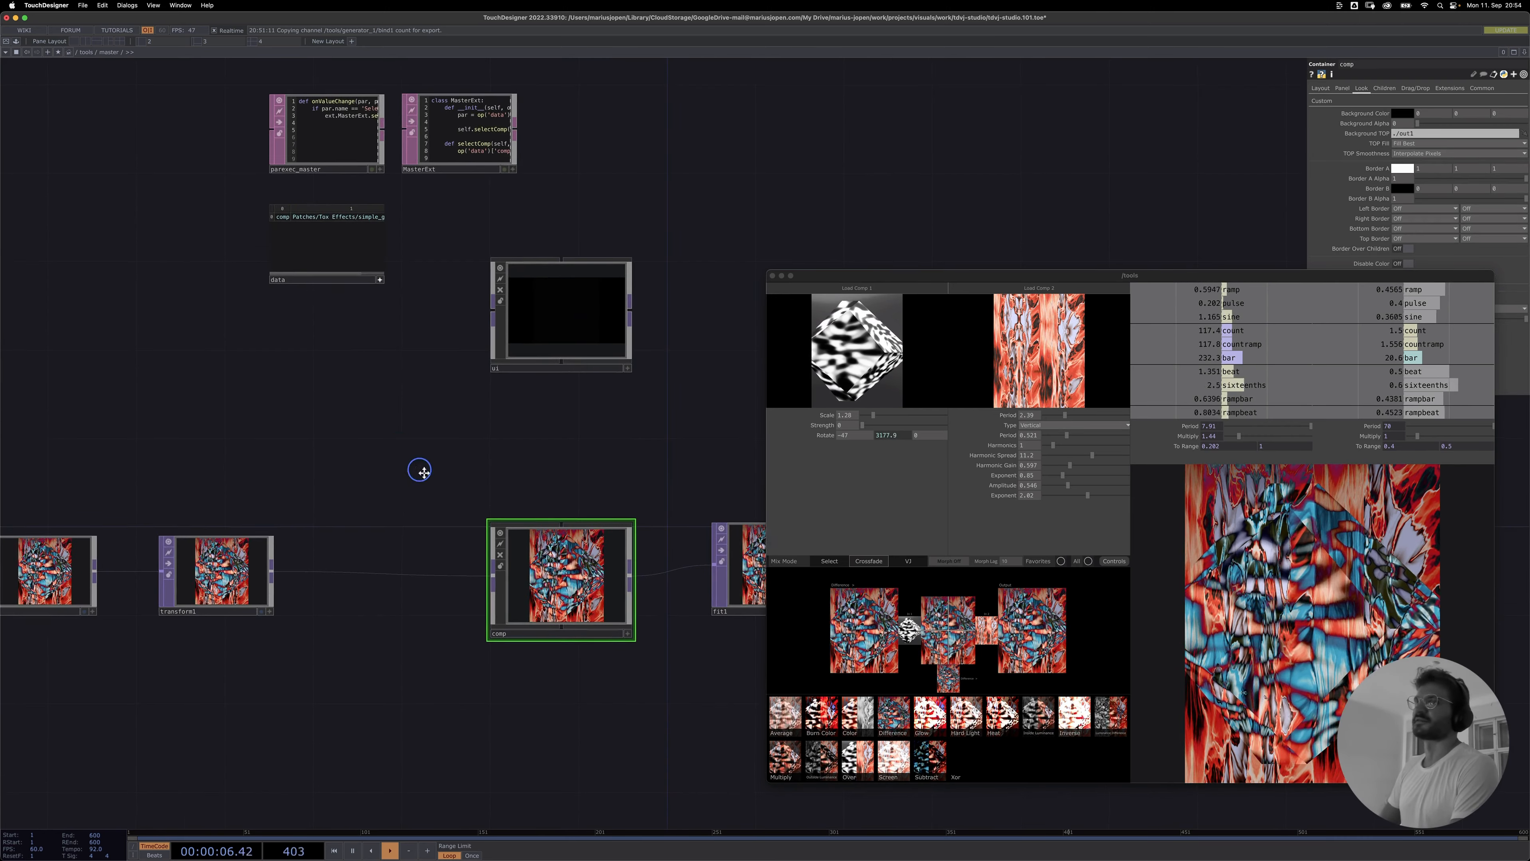
drag(398, 441, 542, 526)
scroll(530, 519, down, 6)
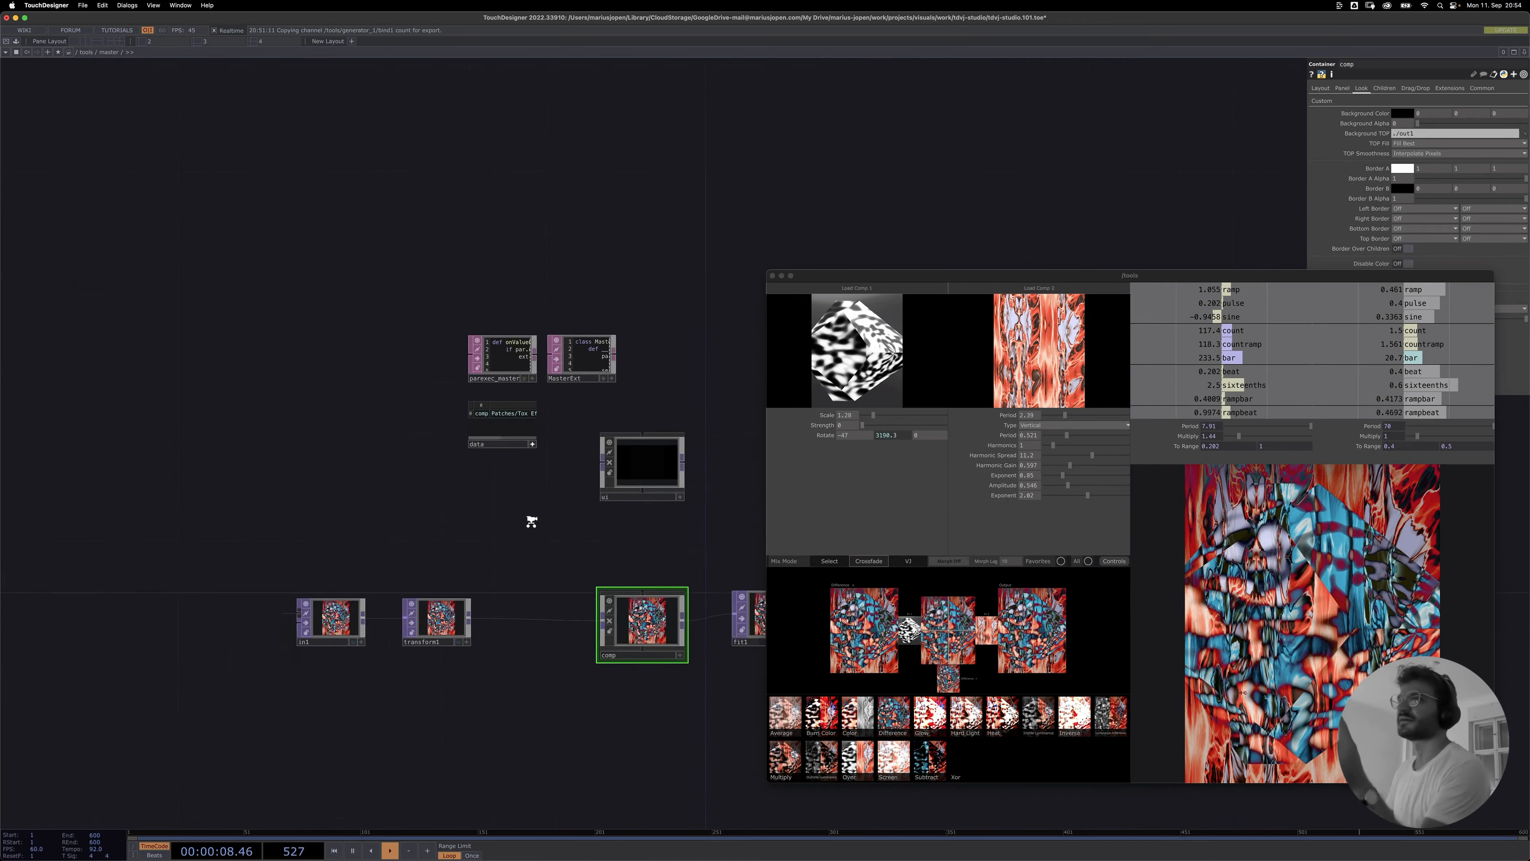
scroll(366, 333, down, 10)
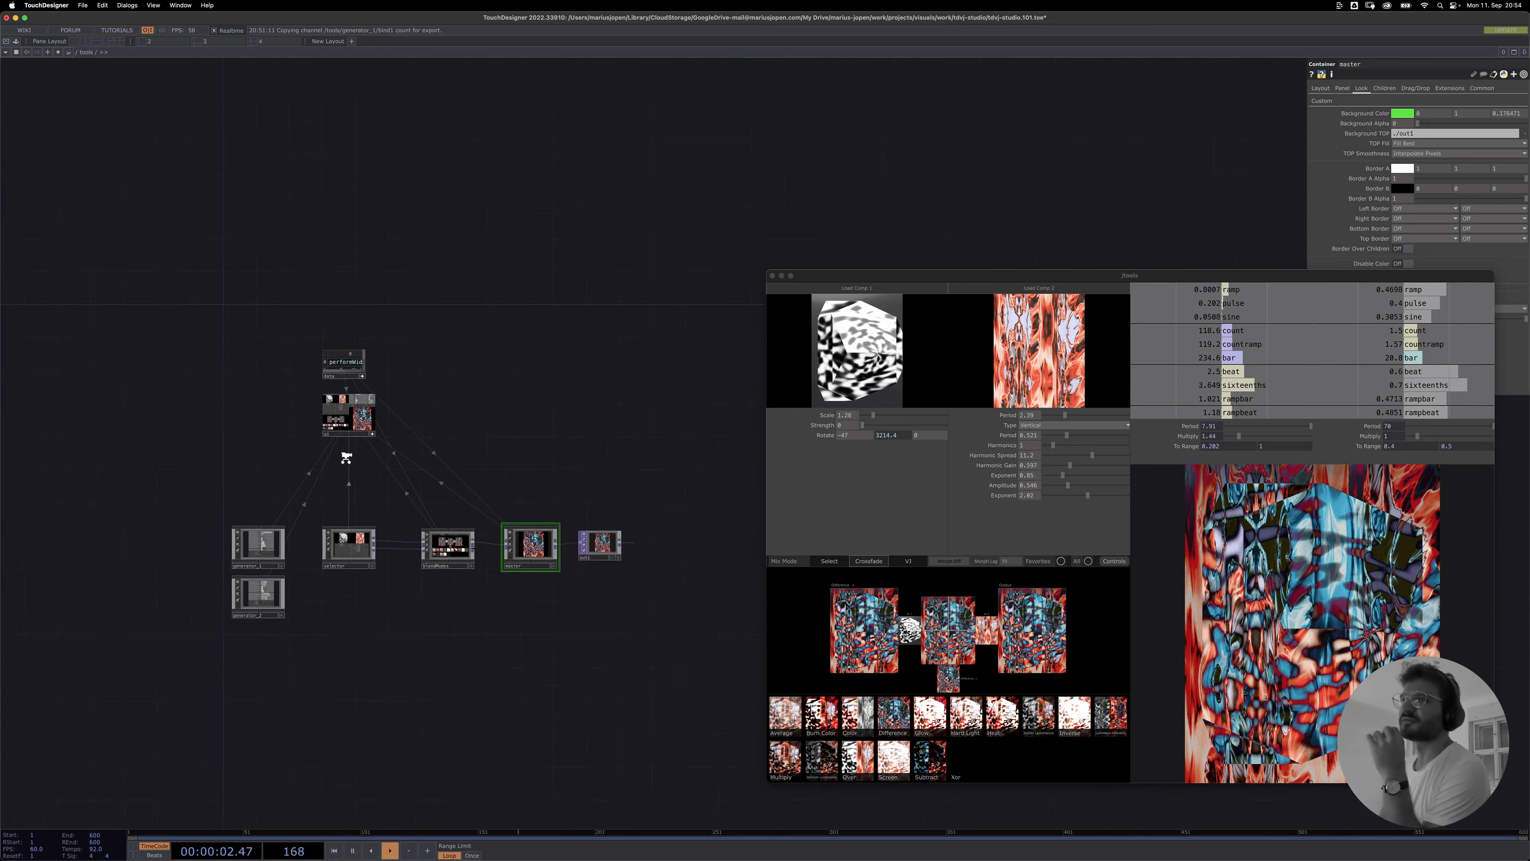
- Enter the ui component and its left container, and inspect which panel select1 references
scroll(343, 457, up, 5)
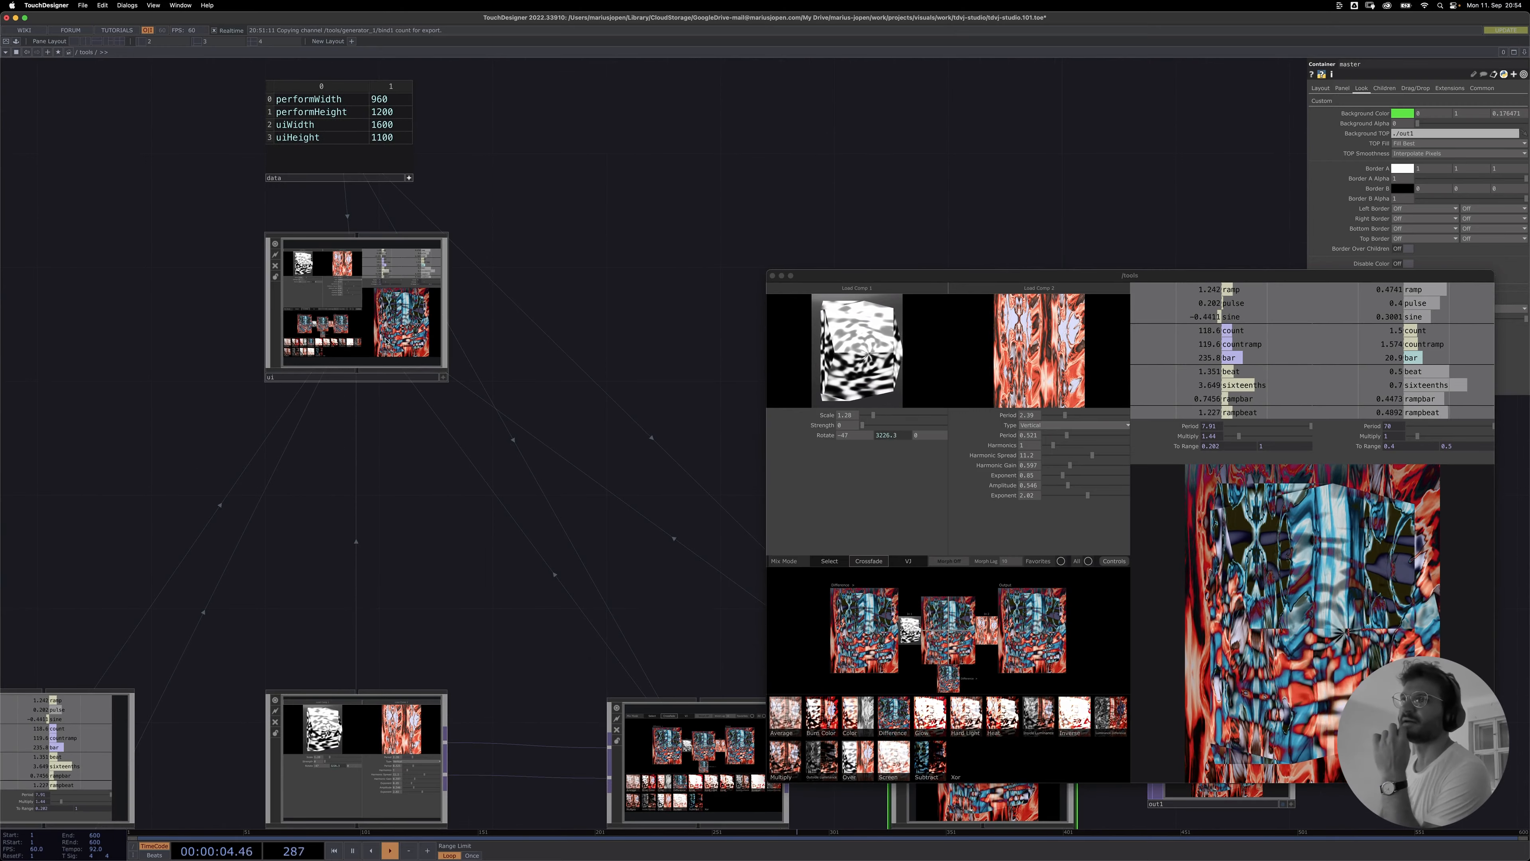
click(333, 368)
key(i)
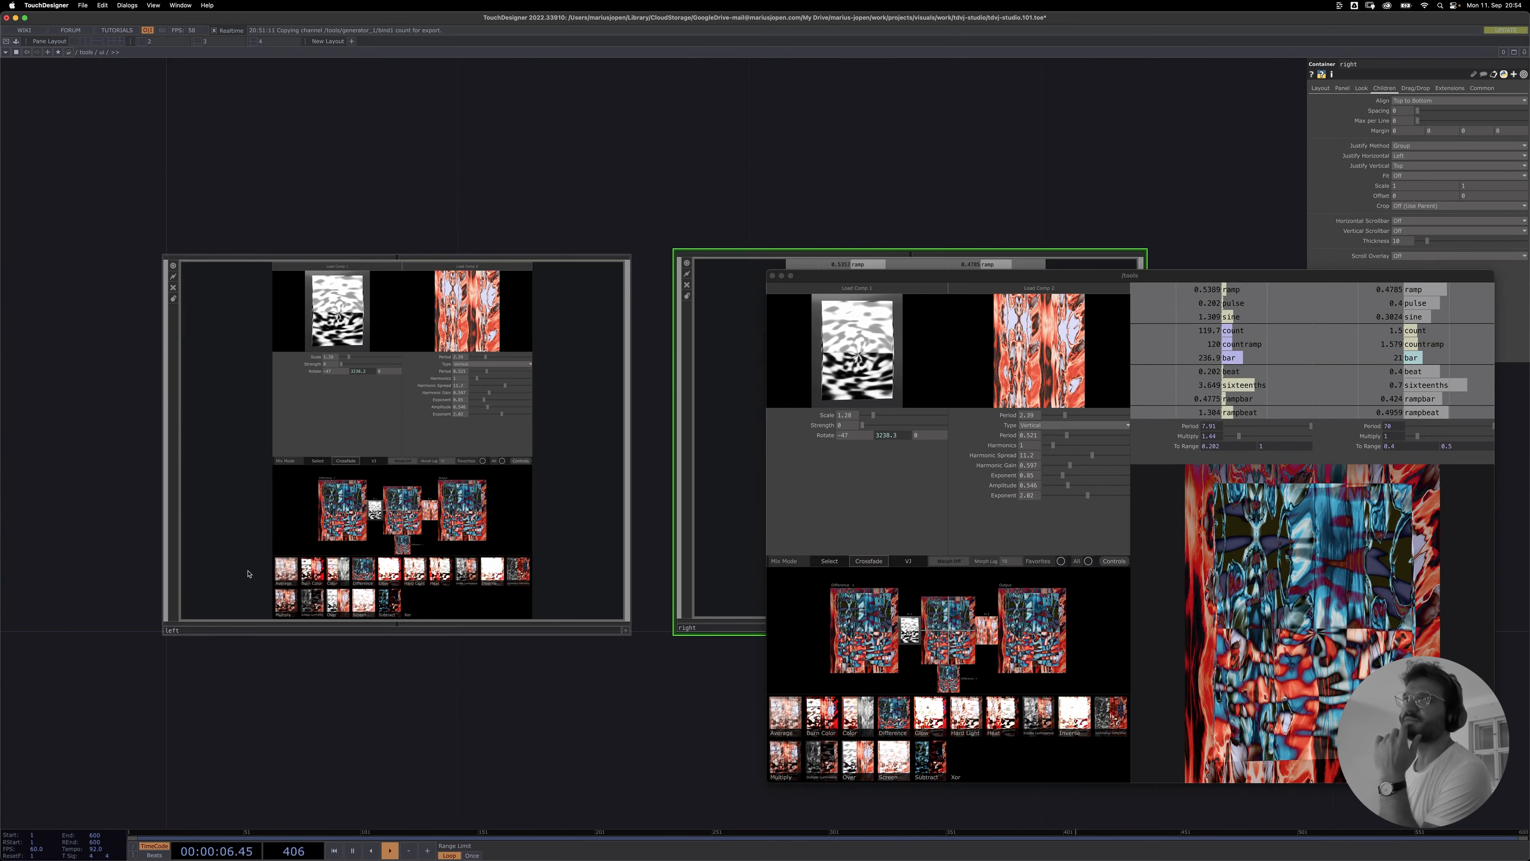
scroll(653, 433, down, 3)
click(534, 479)
key(i)
click(314, 512)
click(1319, 88)
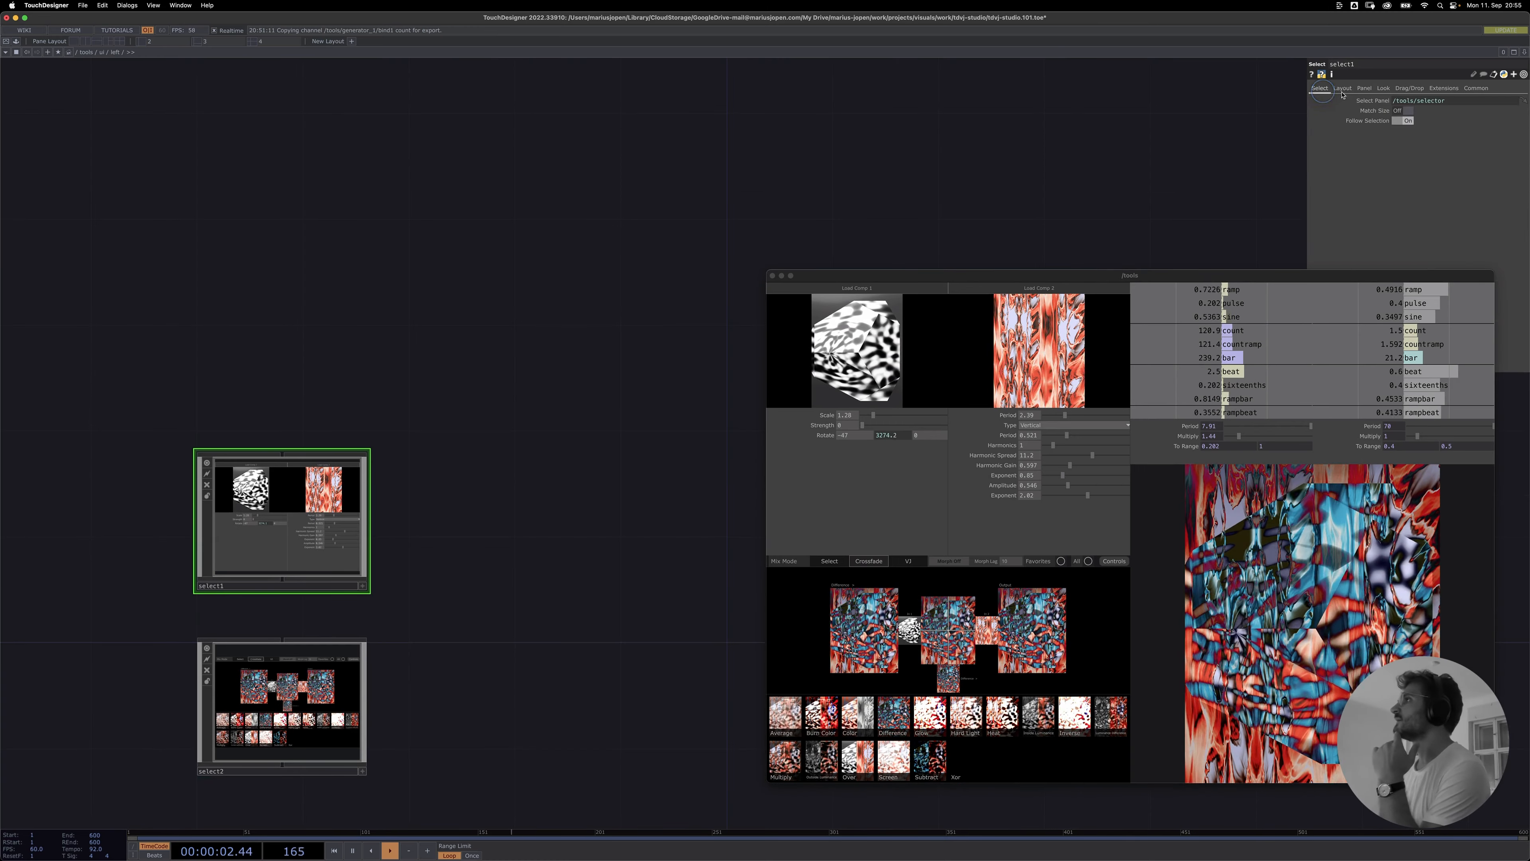
- Go back up from the left container to the tools network and view all its components
scroll(543, 584, down, 5)
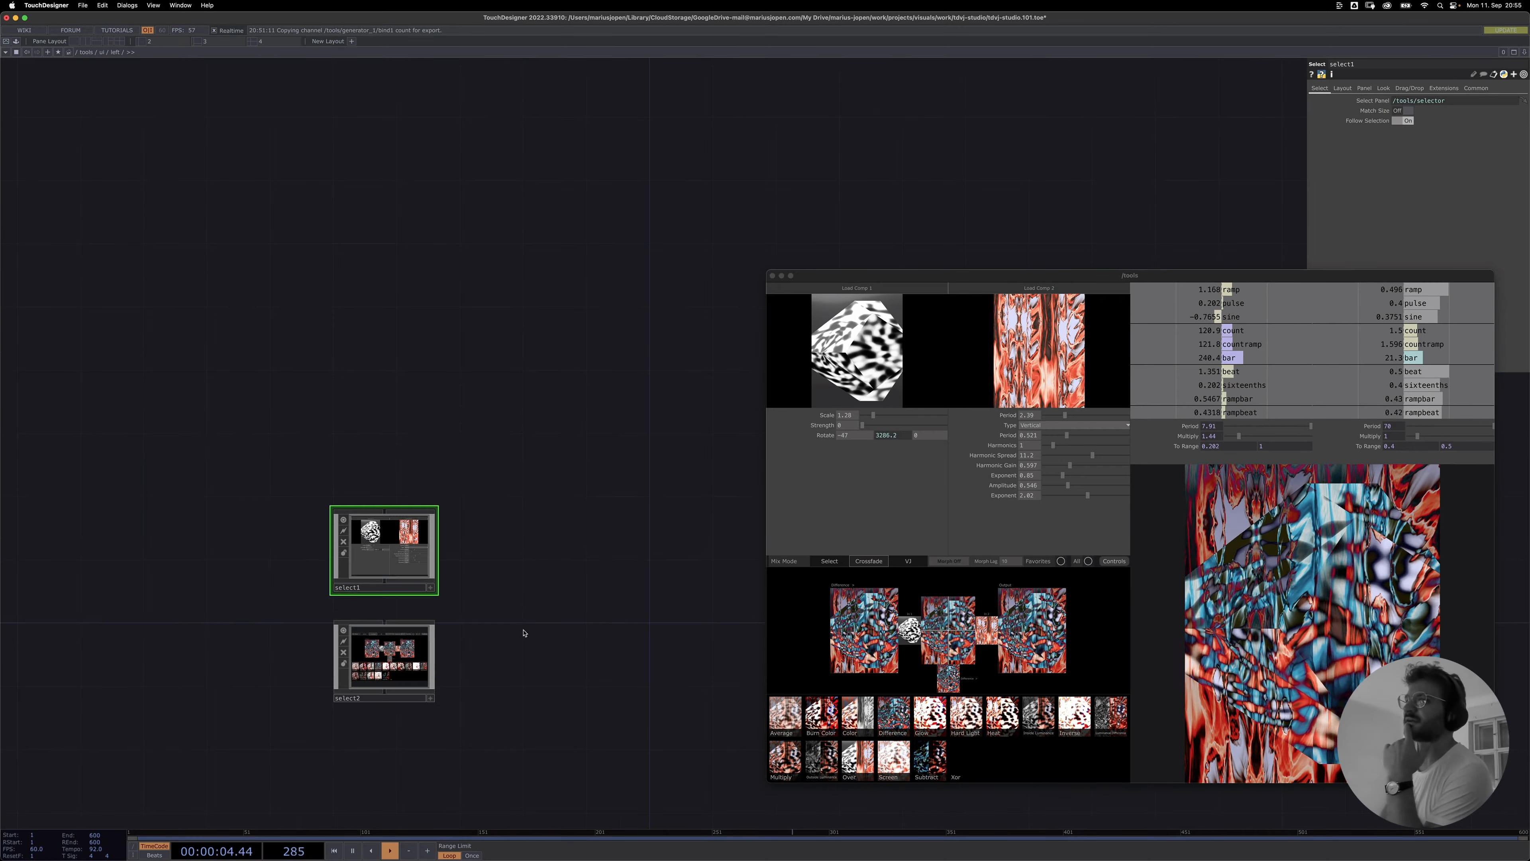
scroll(560, 468, down, 5)
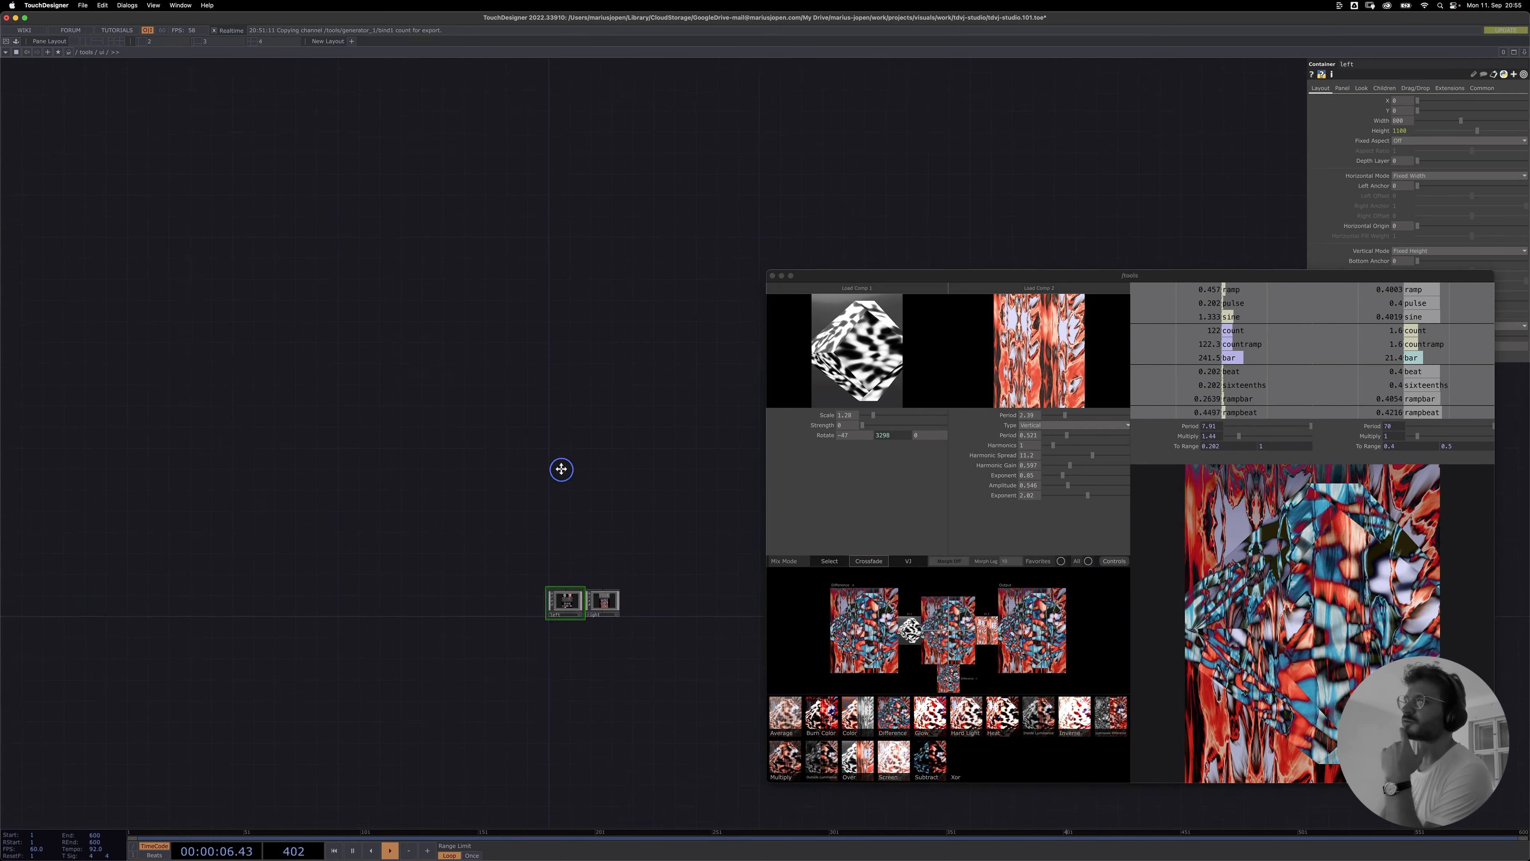
scroll(545, 599, up, 5)
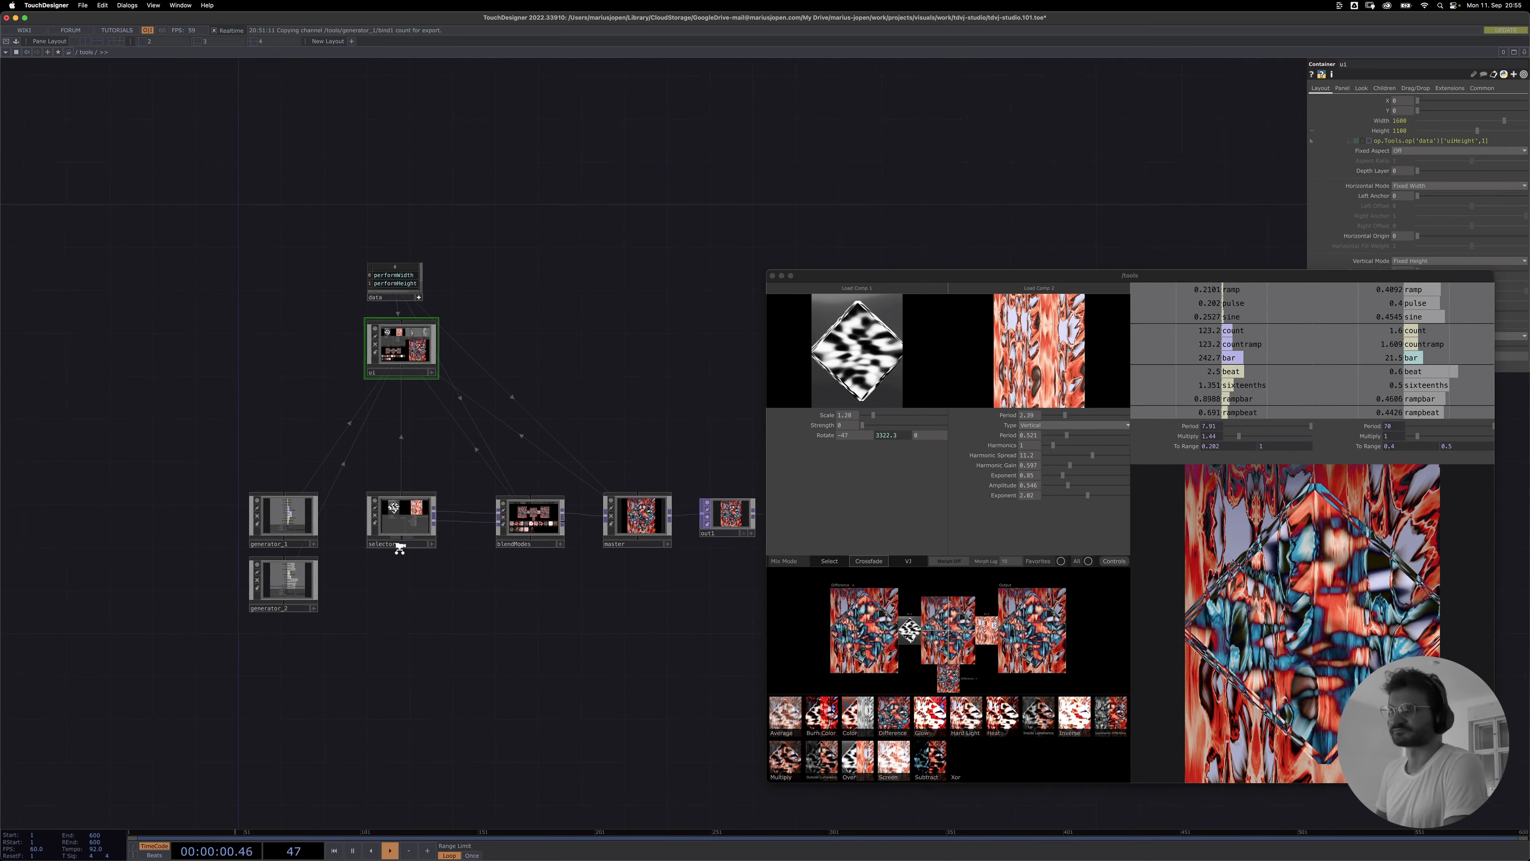
scroll(416, 470, up, 2)
scroll(413, 434, up, 1)
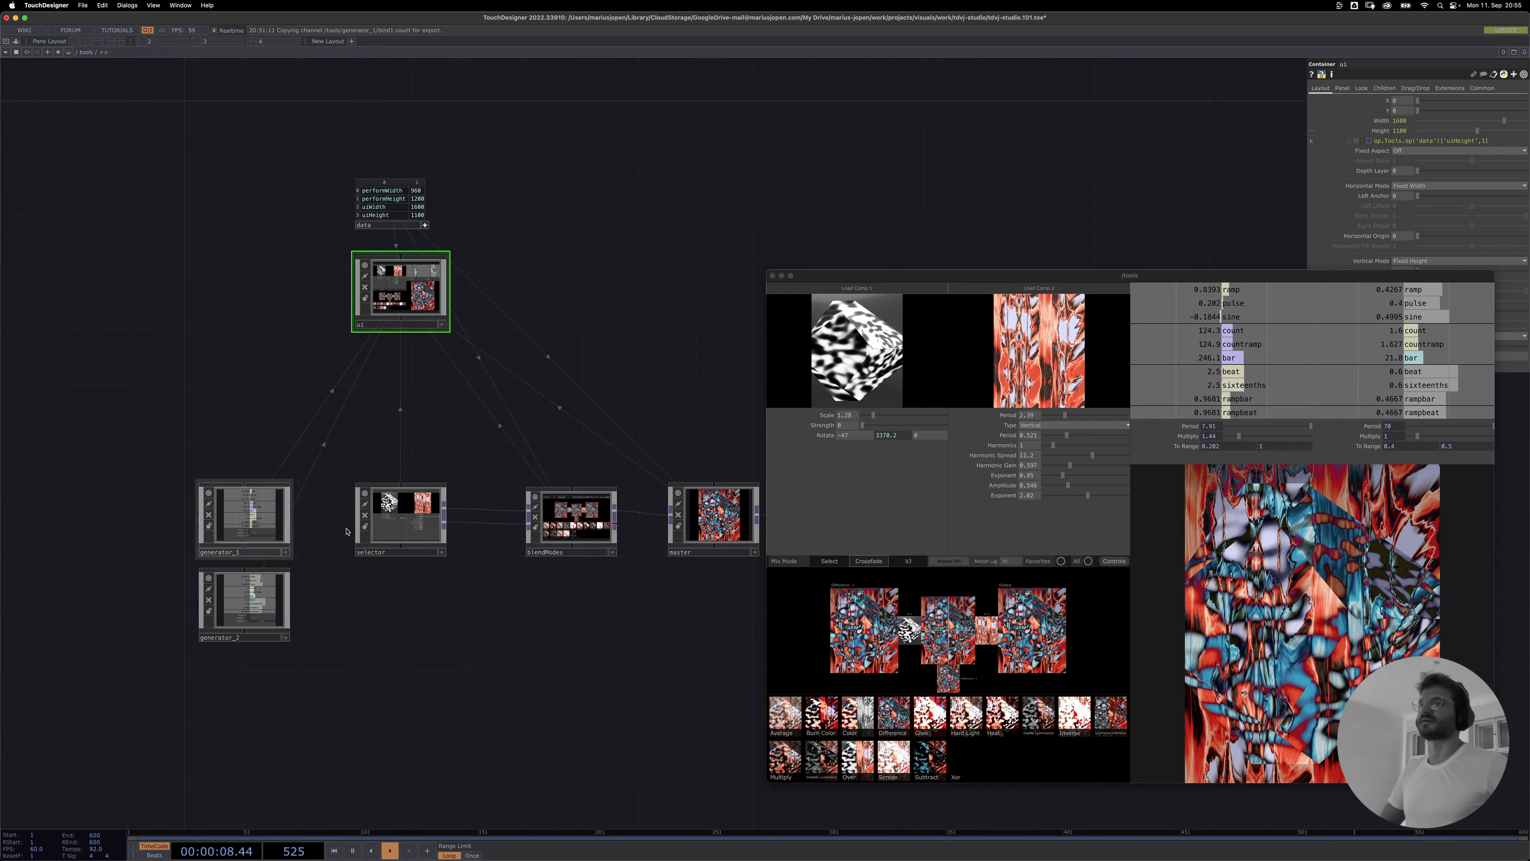
drag(579, 630, 420, 587)
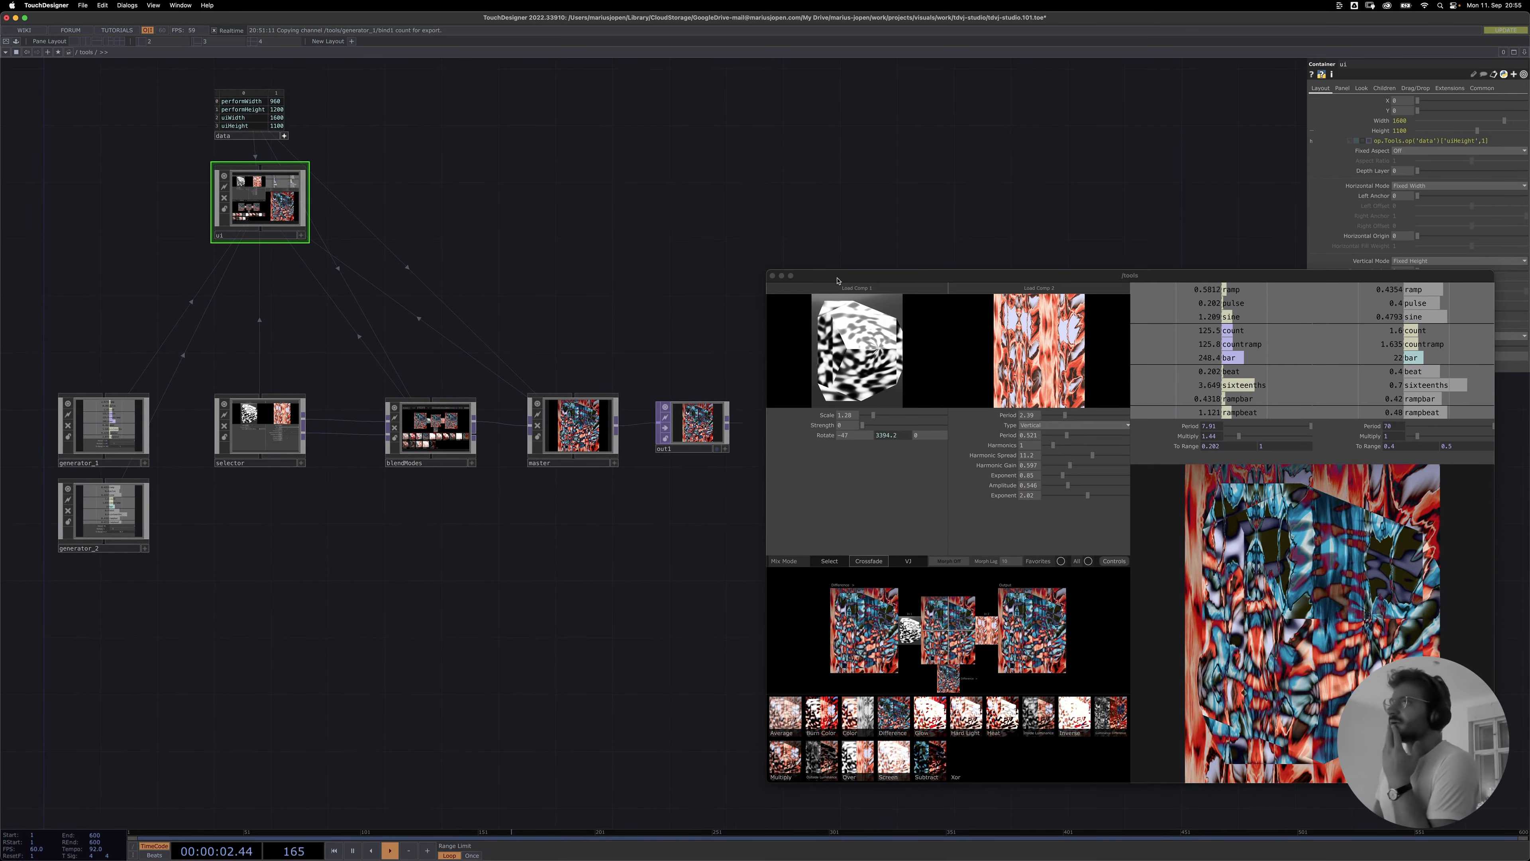
- Reposition the floating tools window and enter the selector component to examine its scripts, data table and functions container
drag(843, 275, 899, 310)
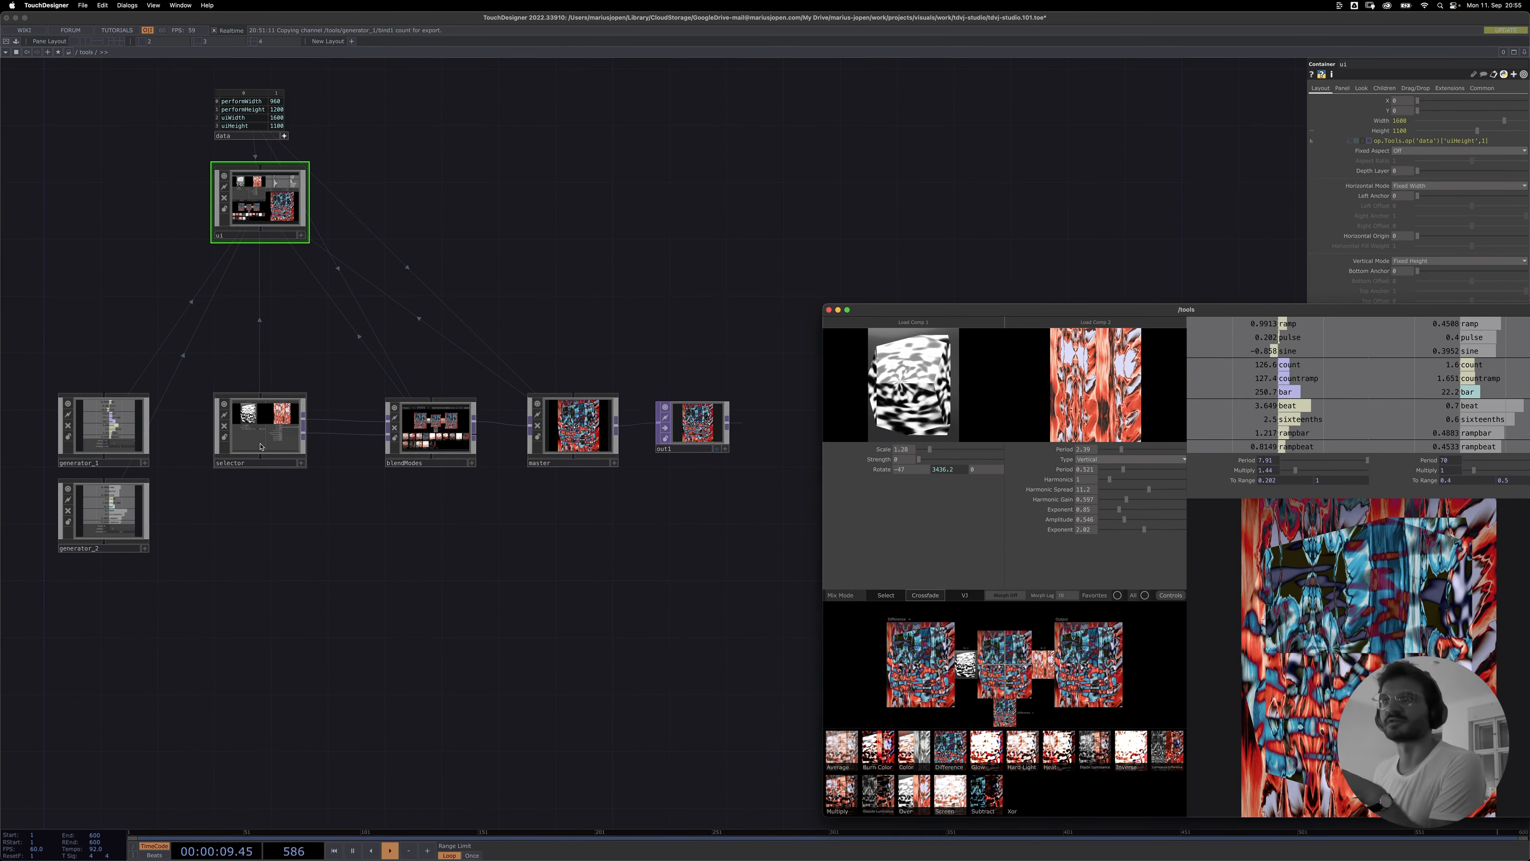
click(258, 438)
double_click(257, 438)
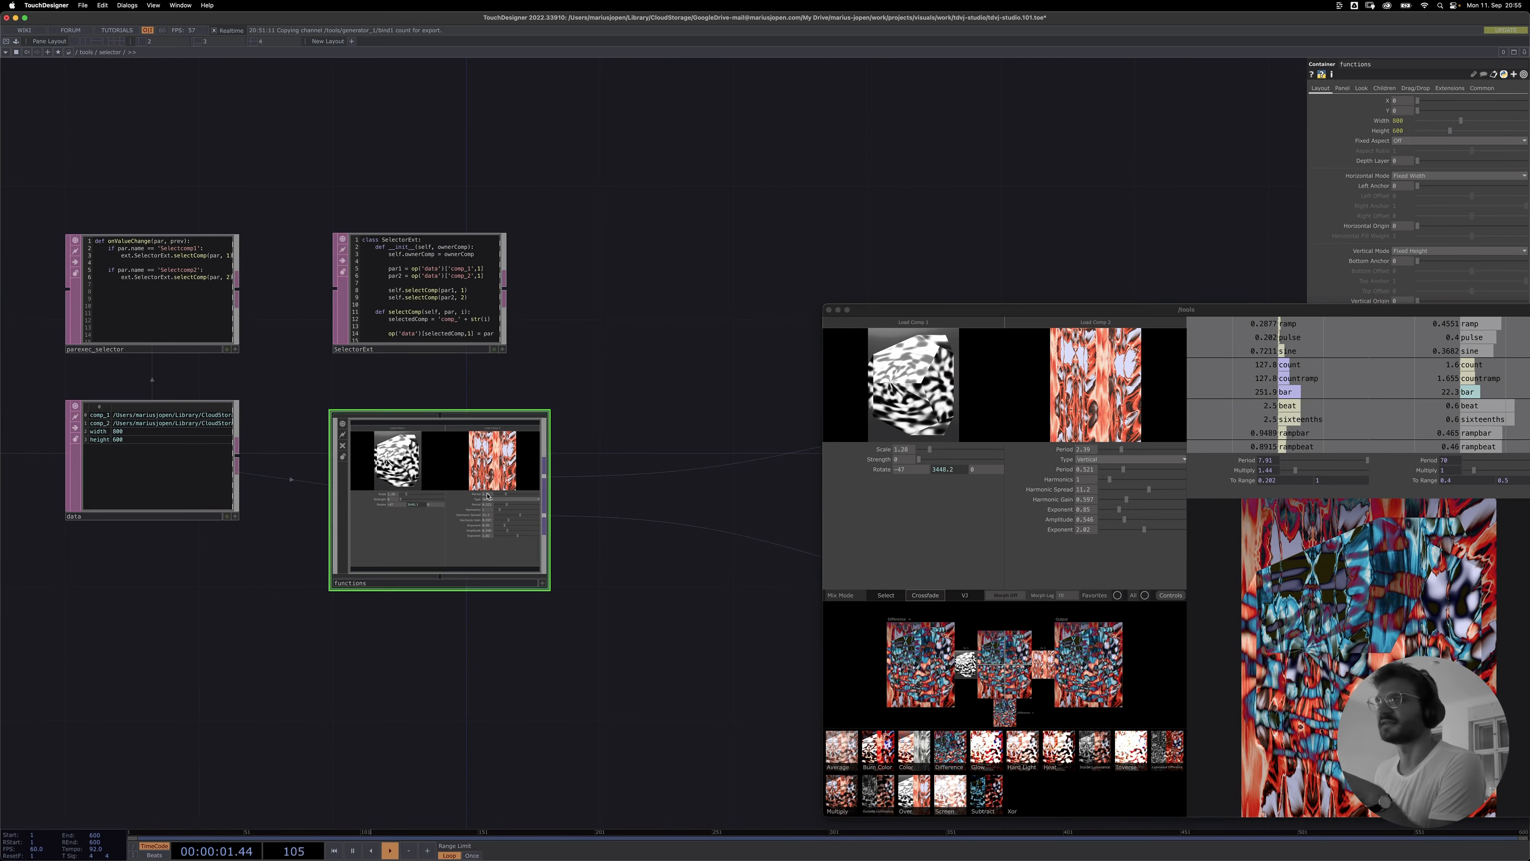
scroll(578, 687, up, 1)
drag(936, 309, 860, 272)
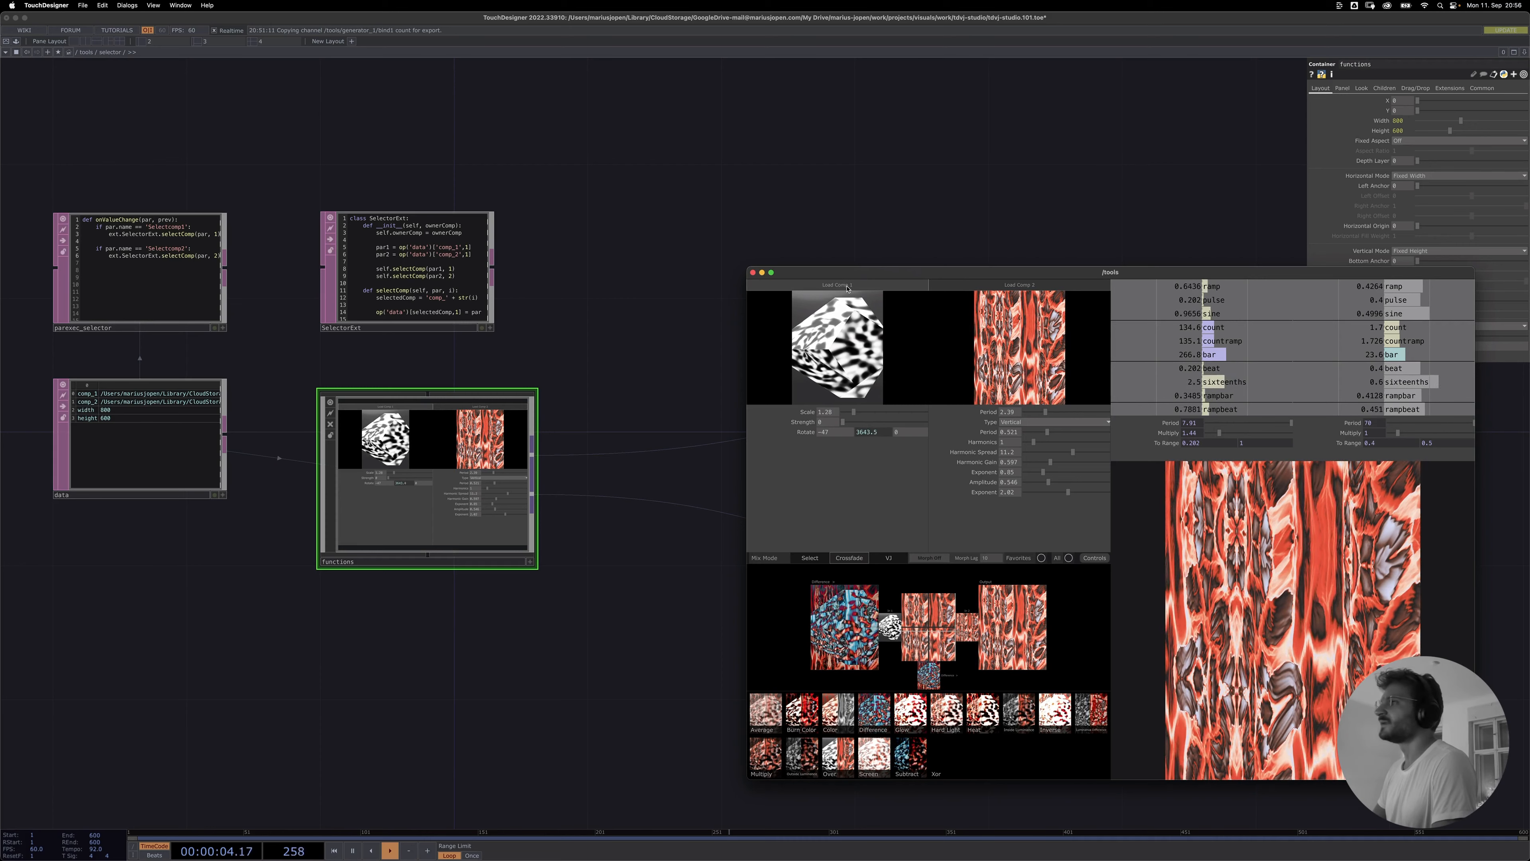
- Load ramp_2.tox from the Tox Comps folder inside Patches as comp 1
click(846, 288)
click(806, 175)
click(797, 182)
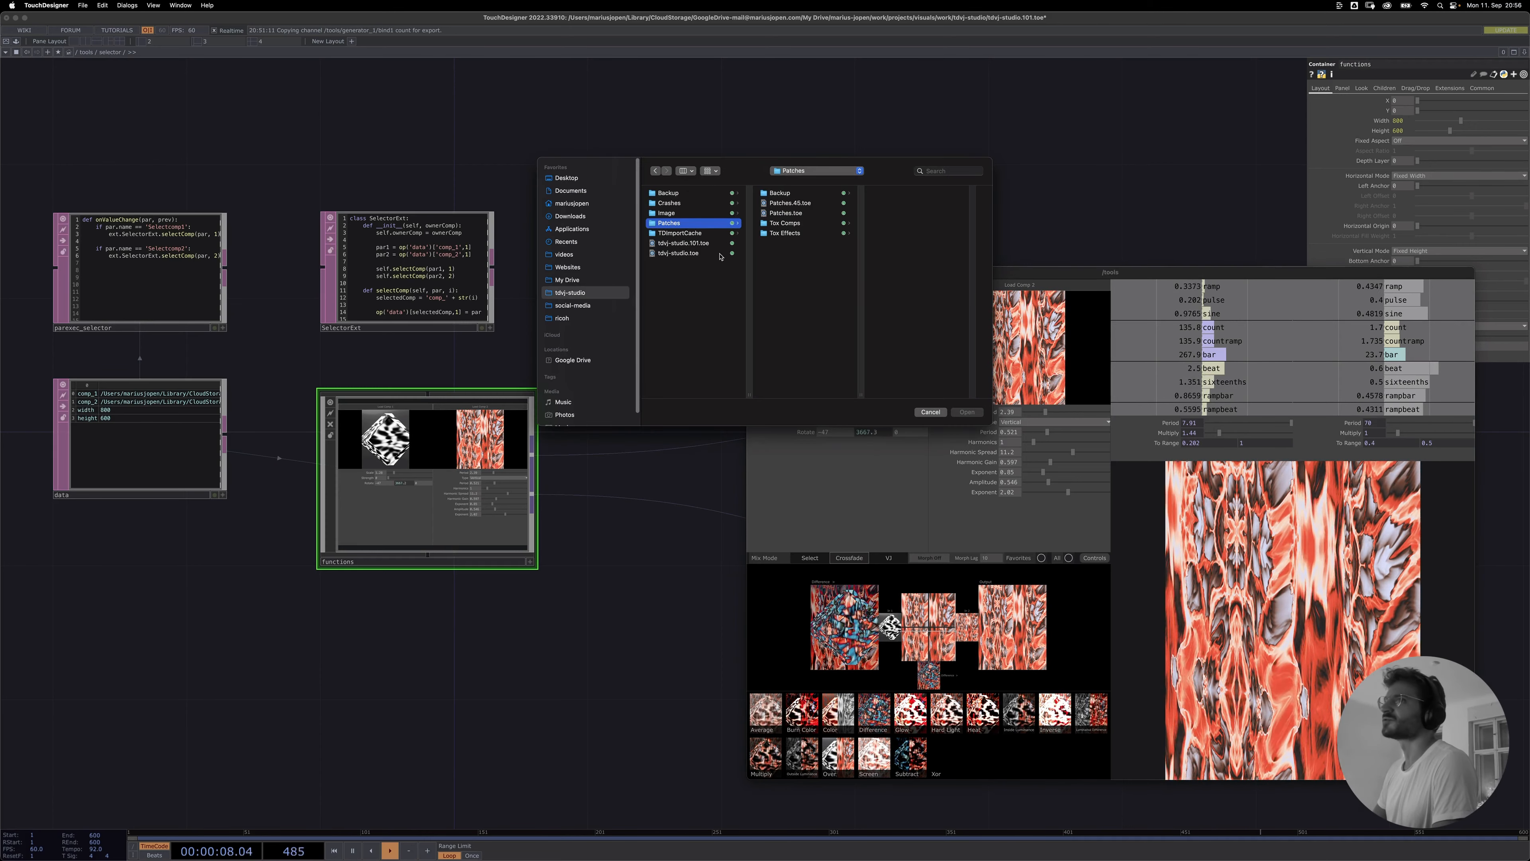
scroll(627, 168, up, 1)
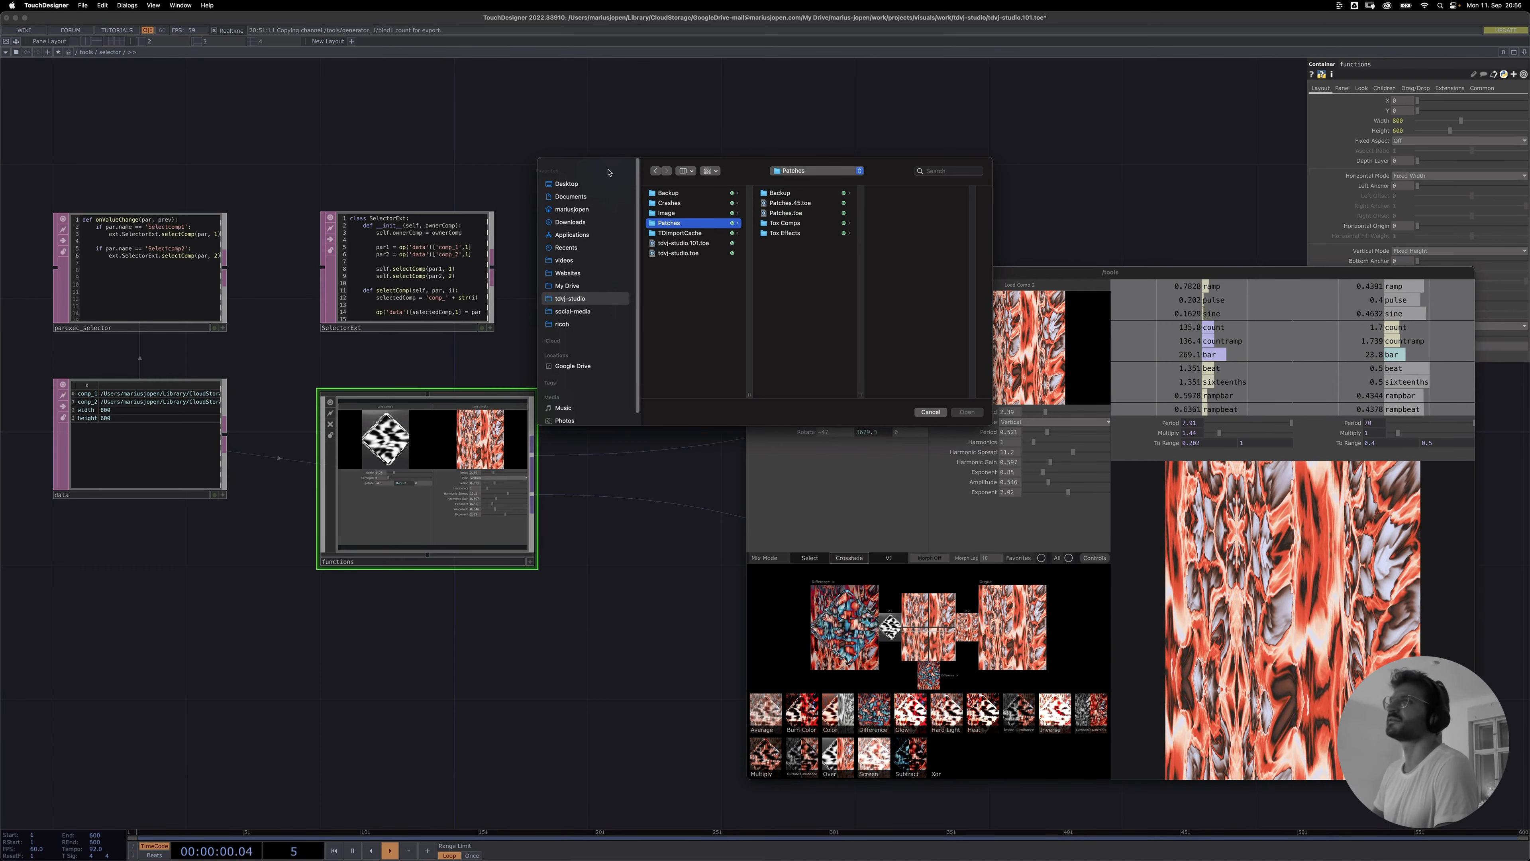
drag(650, 165, 566, 210)
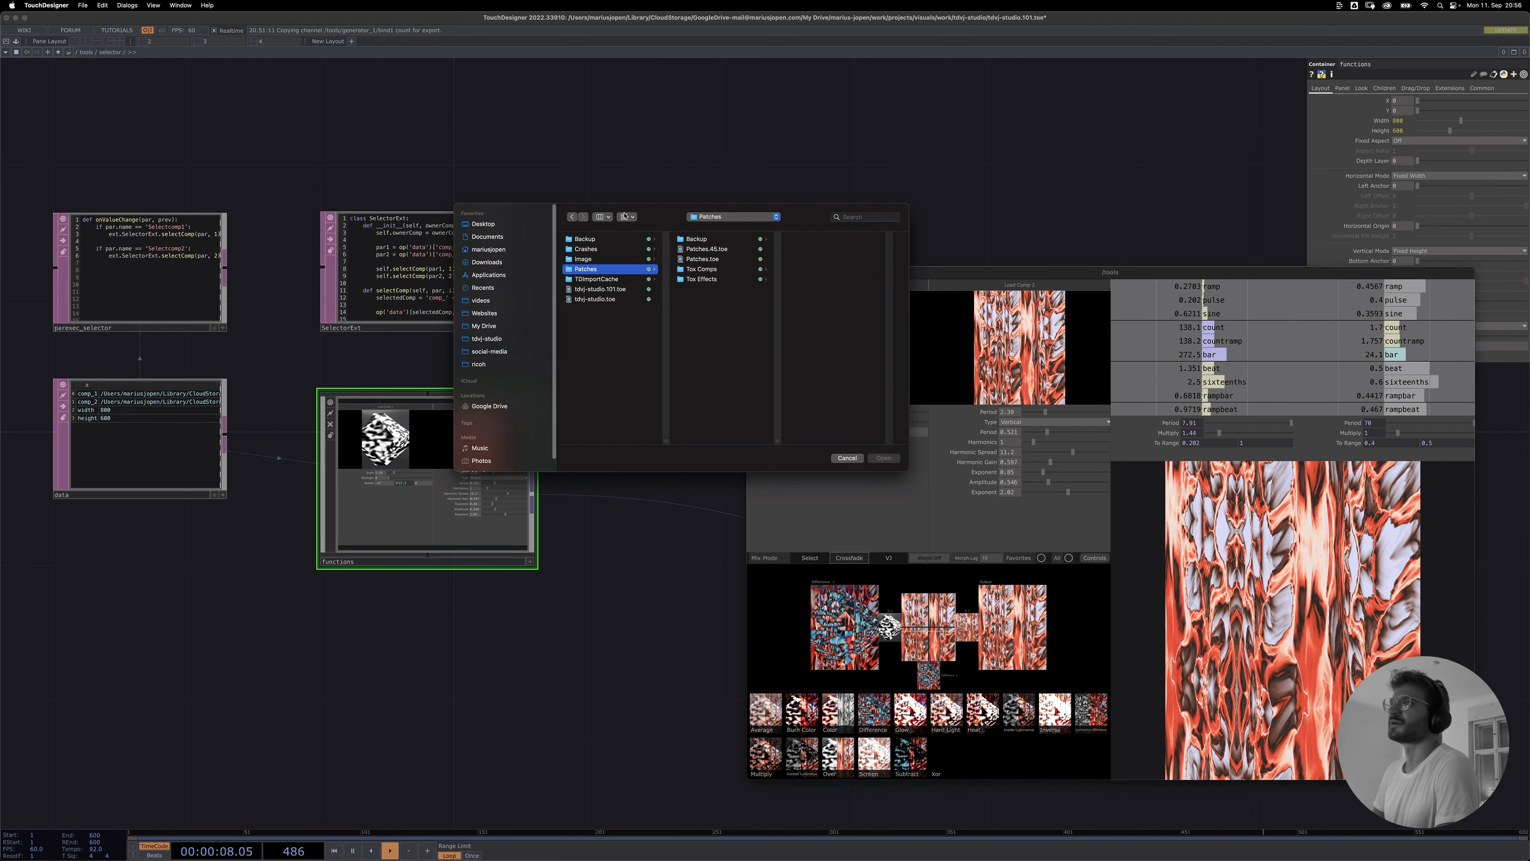
drag(625, 216, 401, 325)
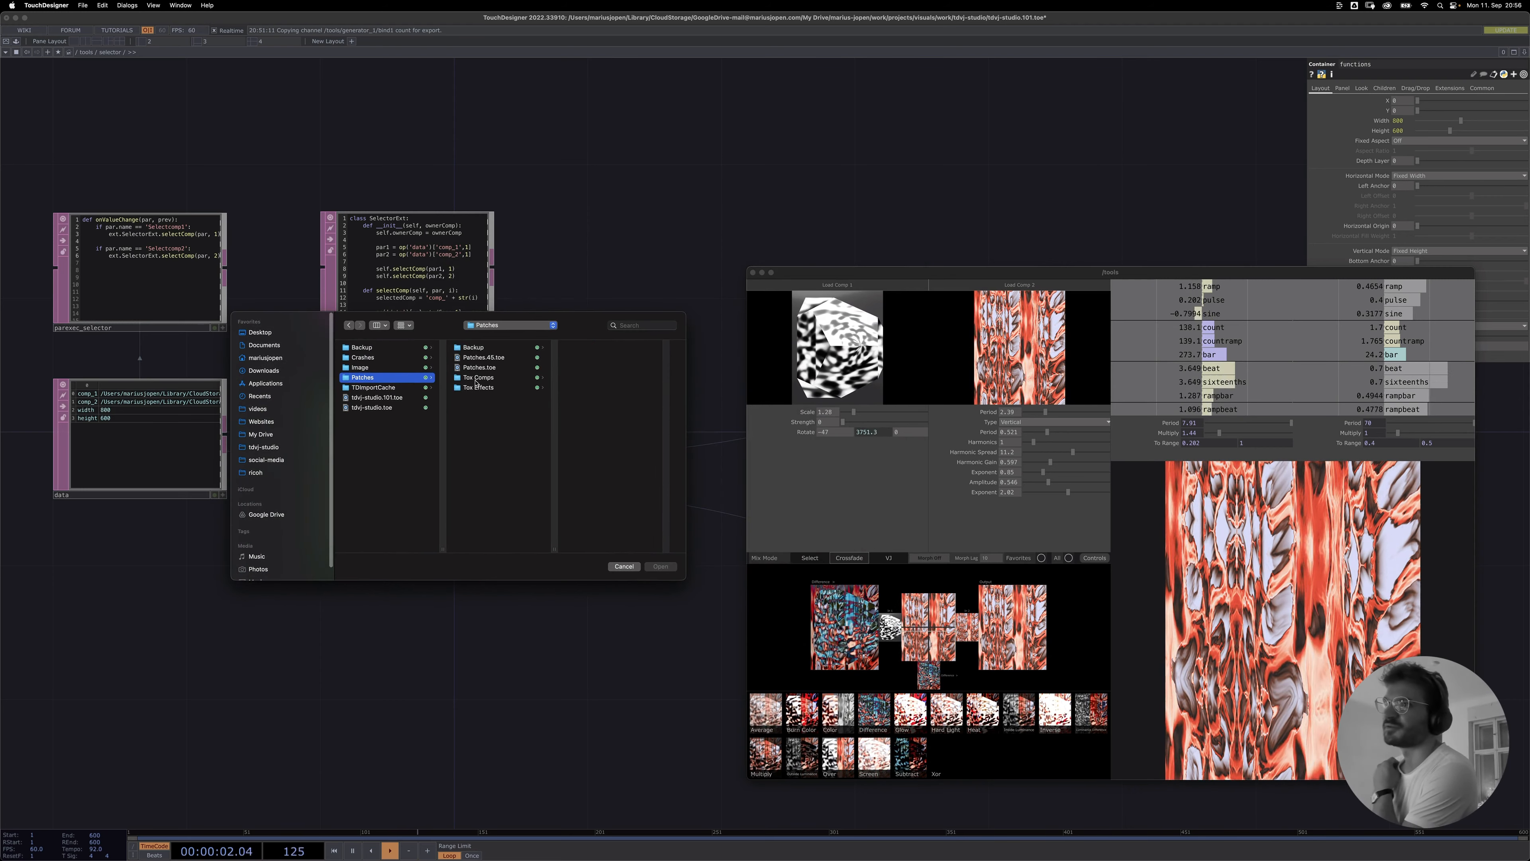
click(478, 378)
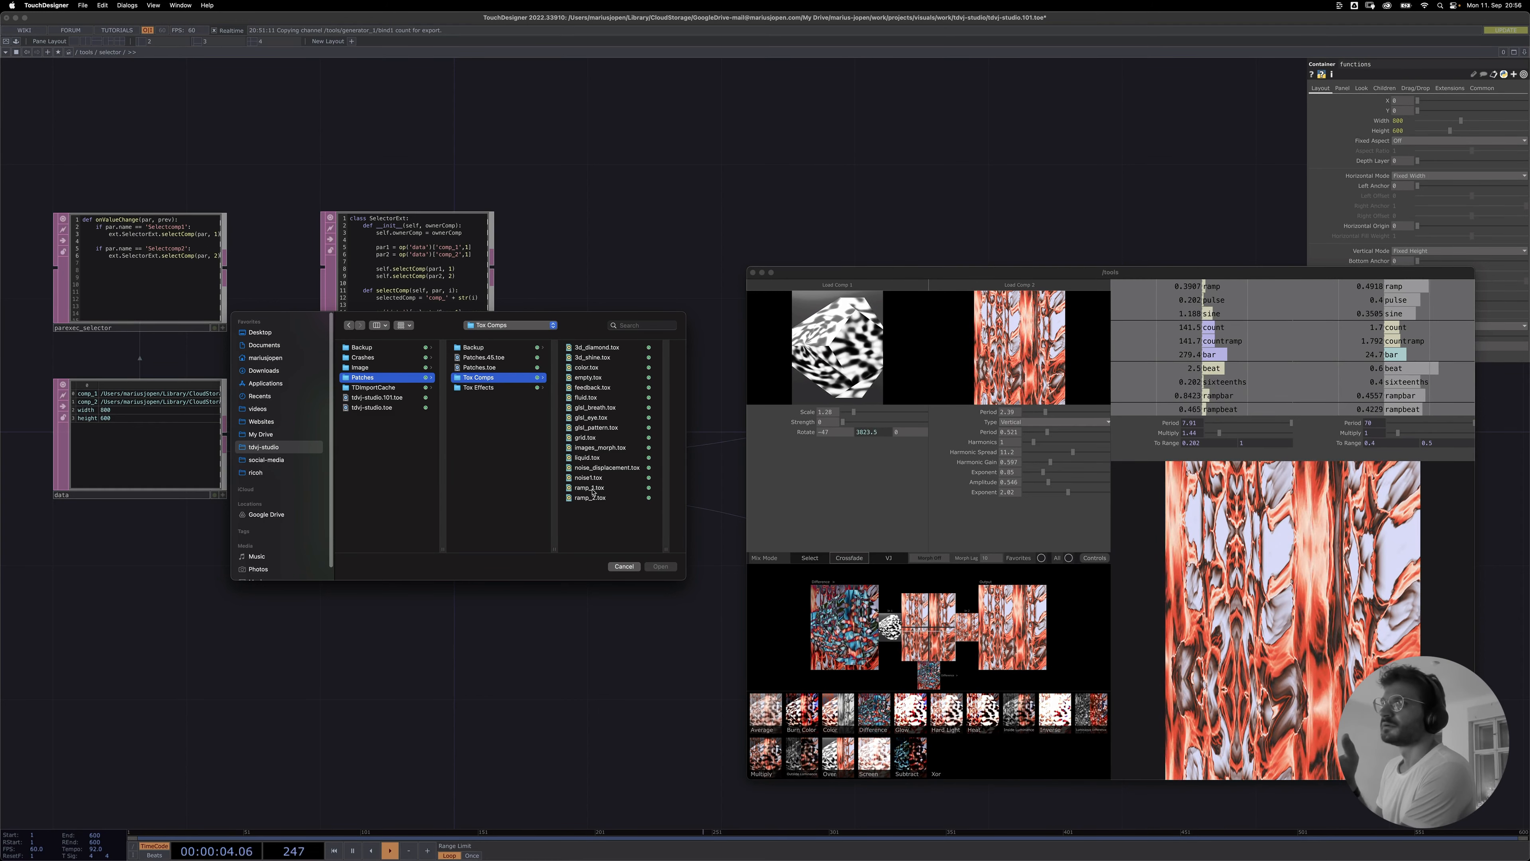
double_click(589, 498)
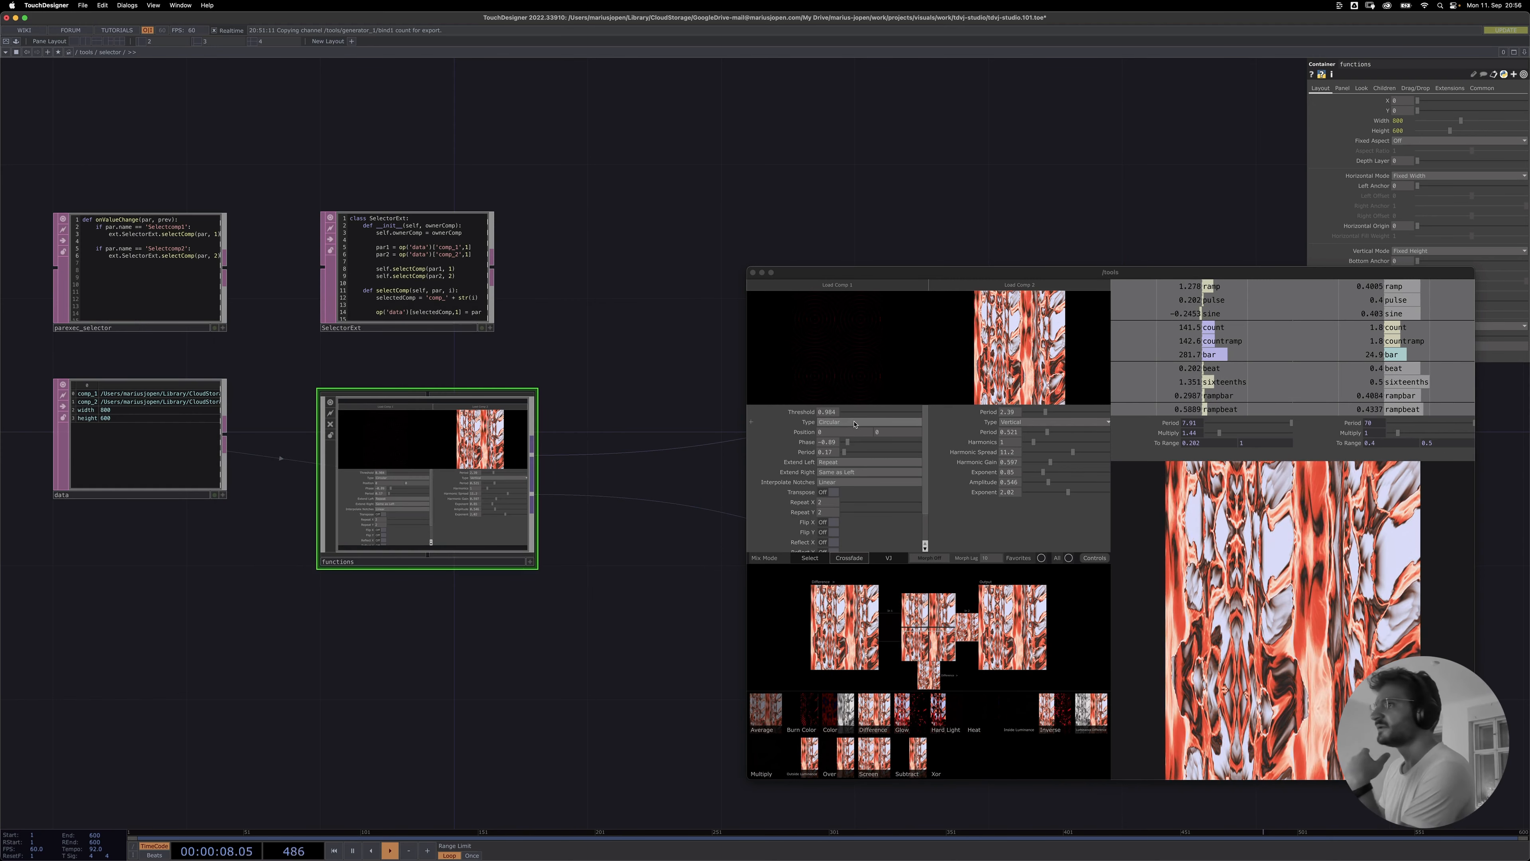
- Set the ramp's Repeat X and Repeat Y to 1, its Period to about 1.54 and its Threshold to about 0.537
drag(849, 413, 864, 413)
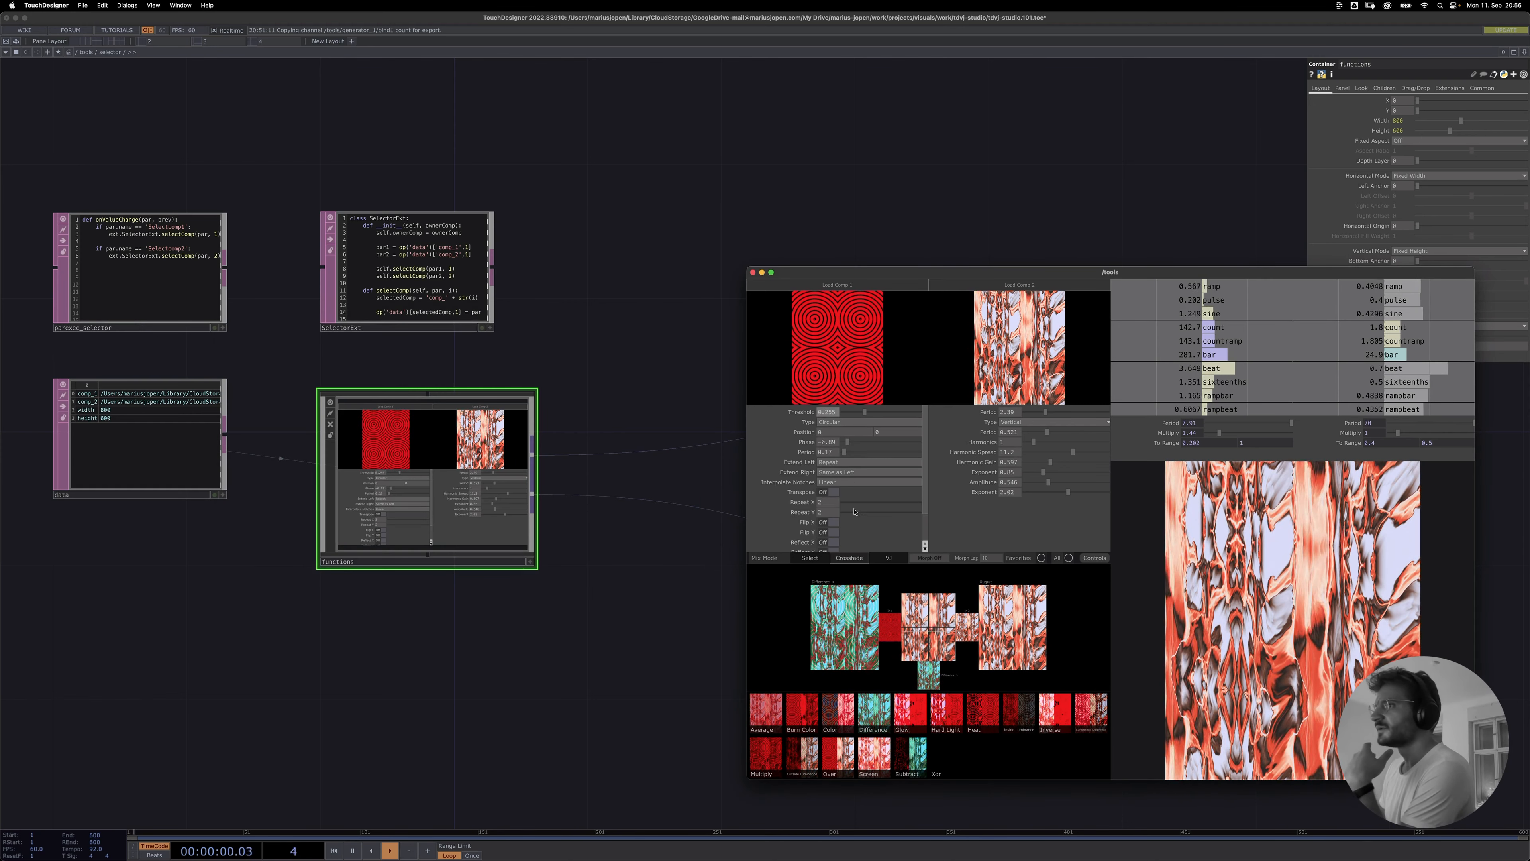
click(855, 512)
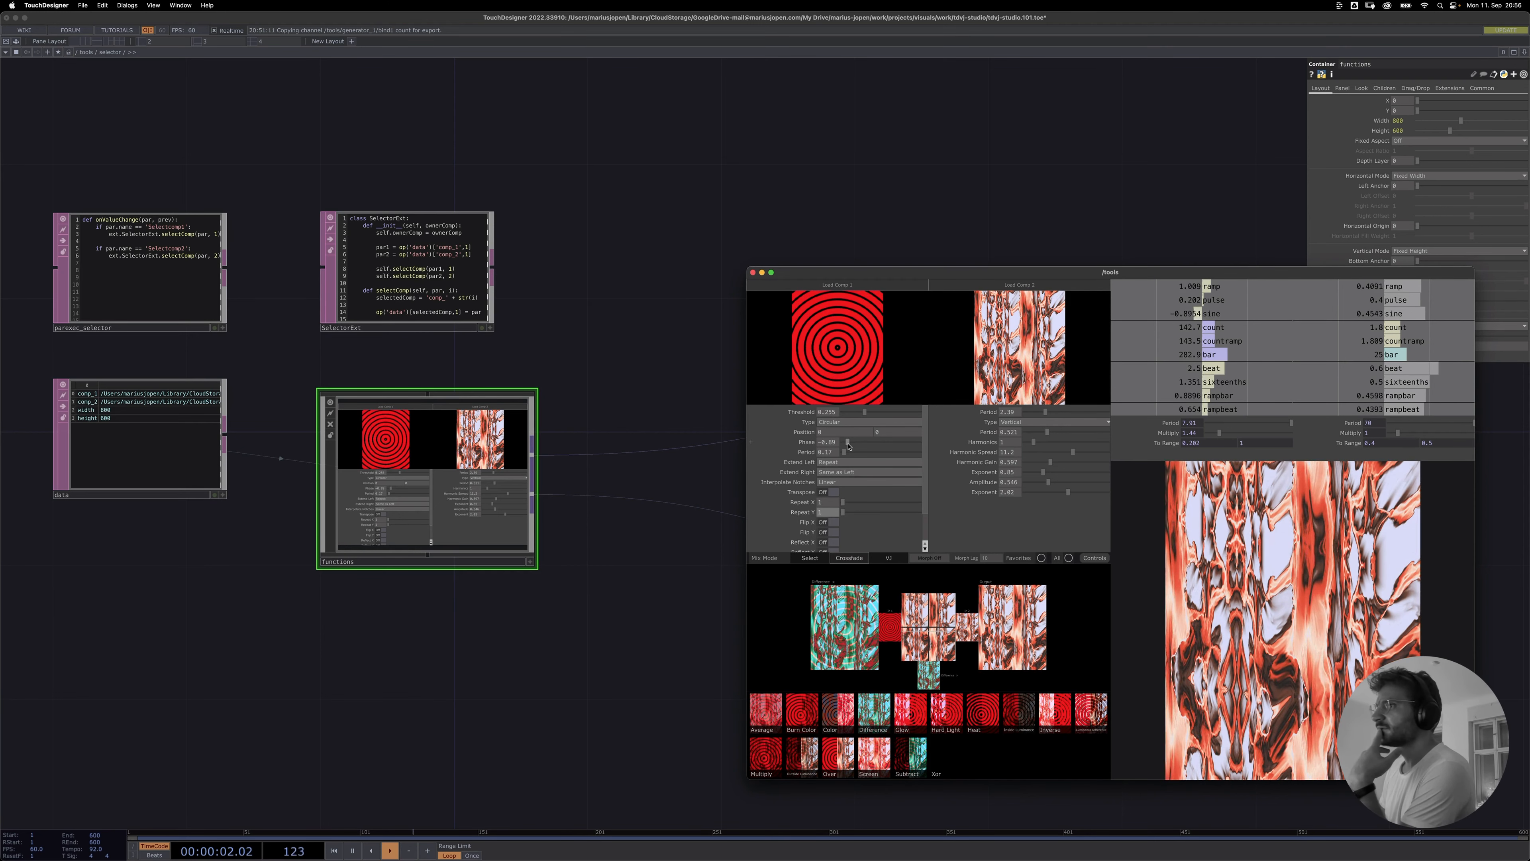
drag(896, 444, 911, 413)
- Change the ramp's color to white by removing its saturation, and close the color picker
scroll(872, 533, down, 3)
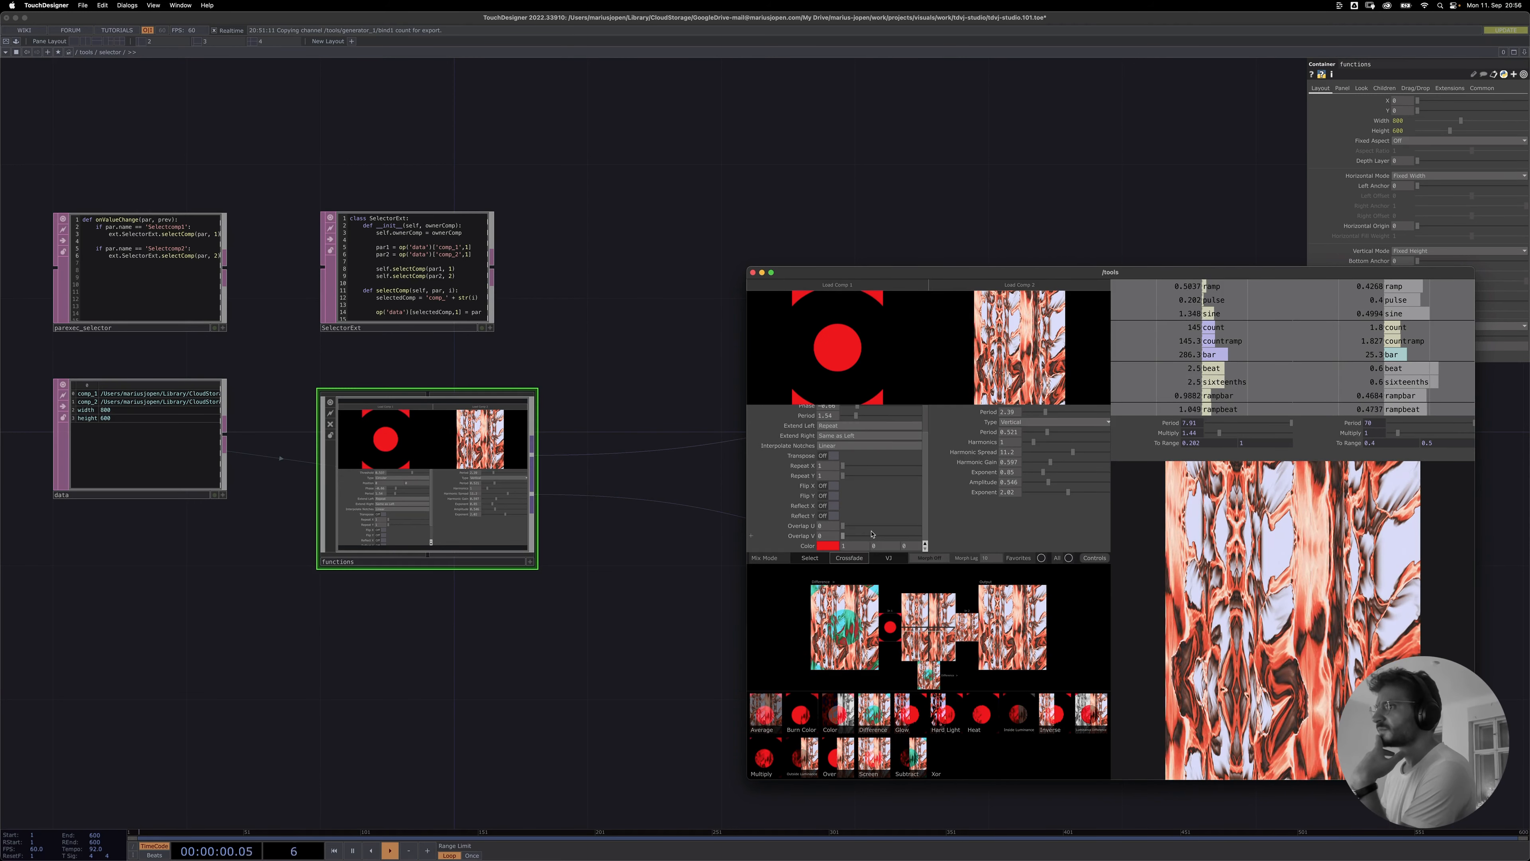
click(829, 546)
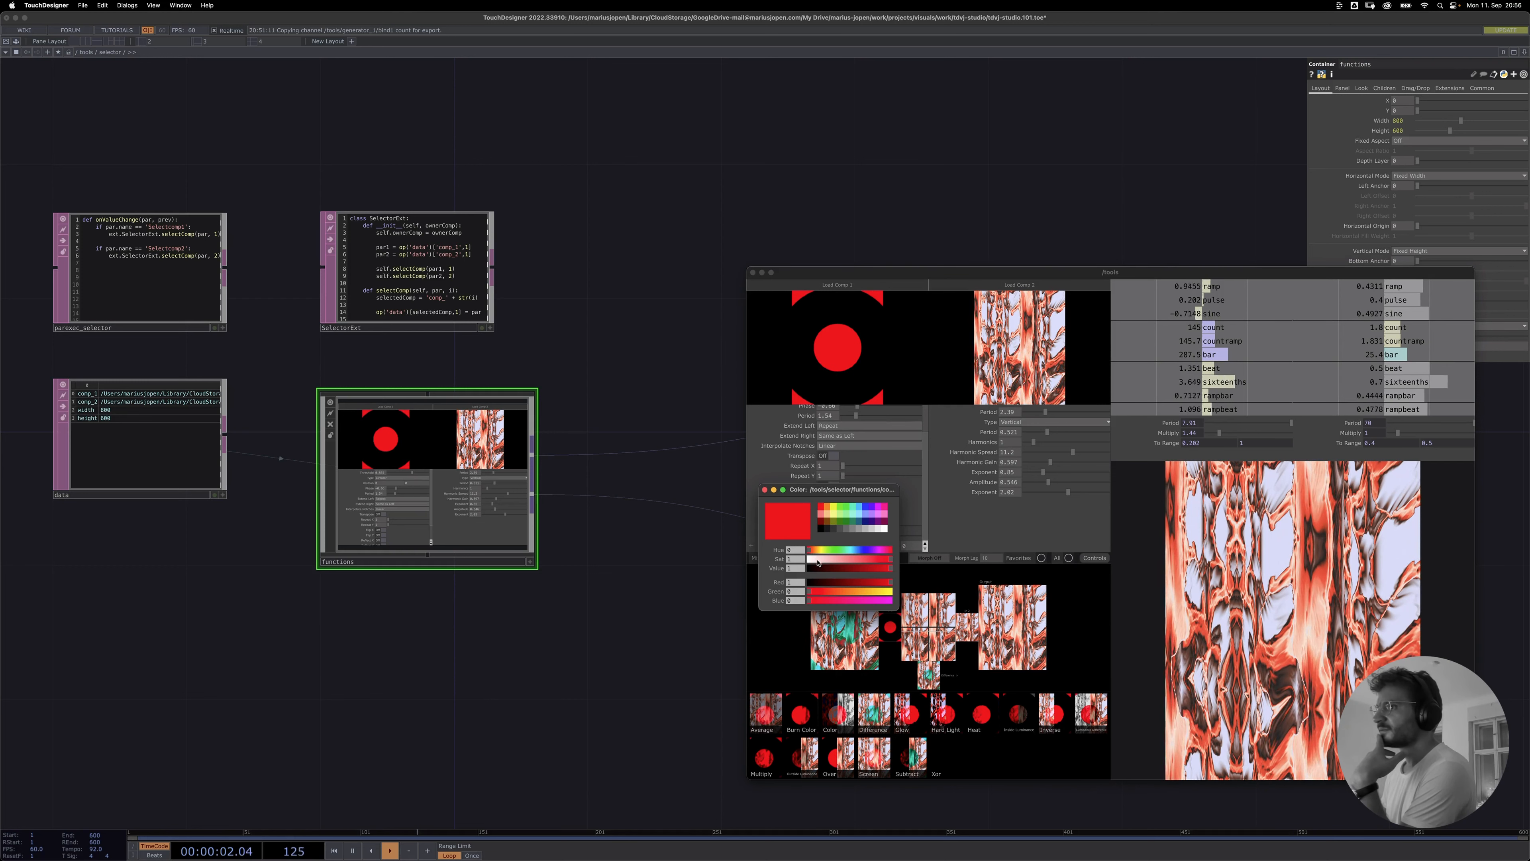
drag(819, 561, 778, 559)
click(766, 489)
- Give the ramp's Phase a time-driven expression so that the shape animates continuously
scroll(830, 494, up, 3)
click(831, 491)
click(831, 492)
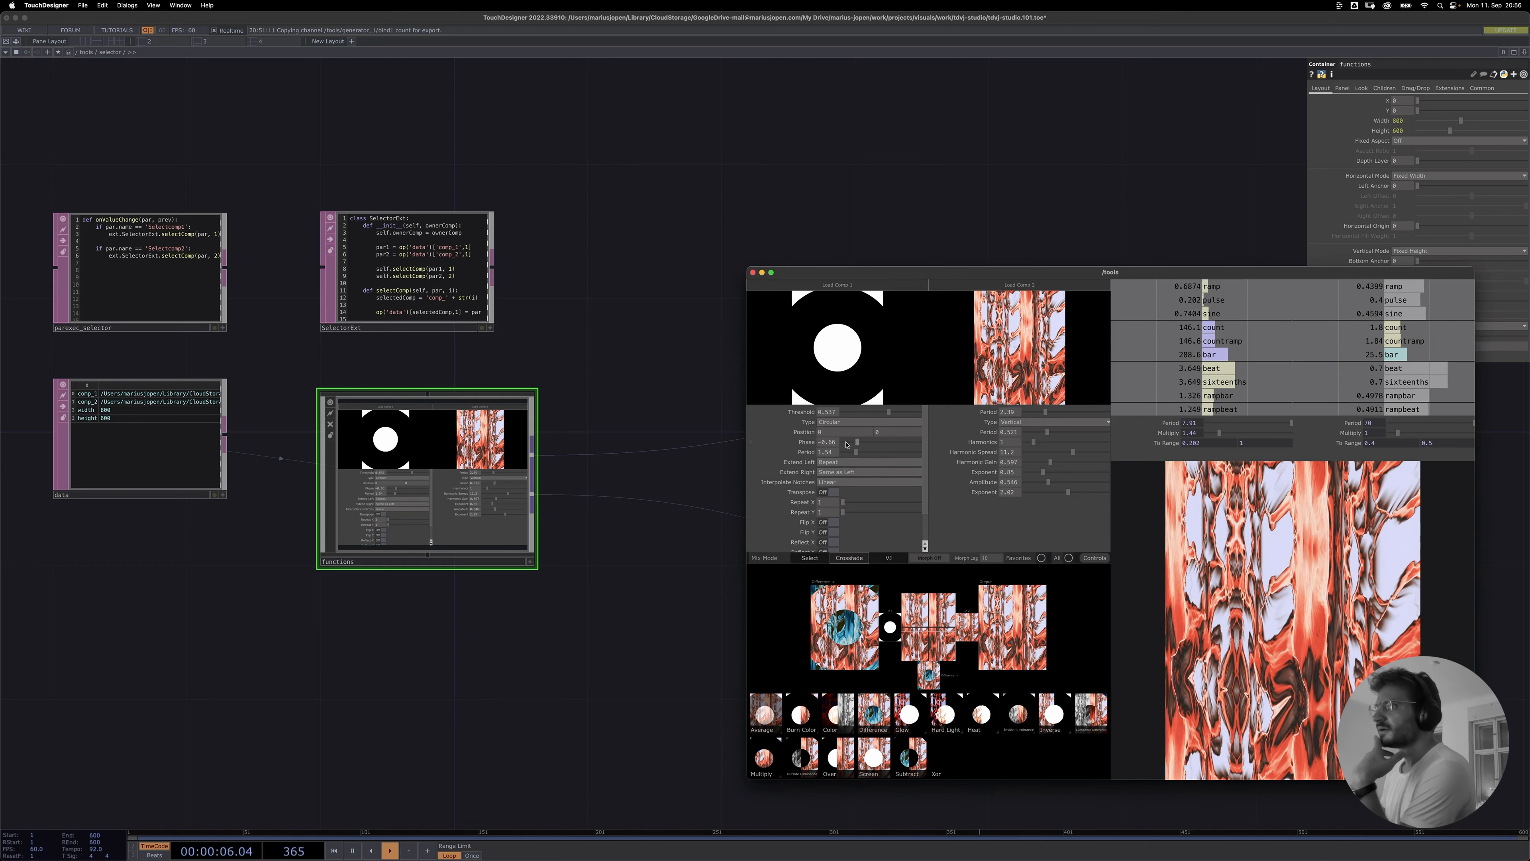
click(837, 445)
text(0)
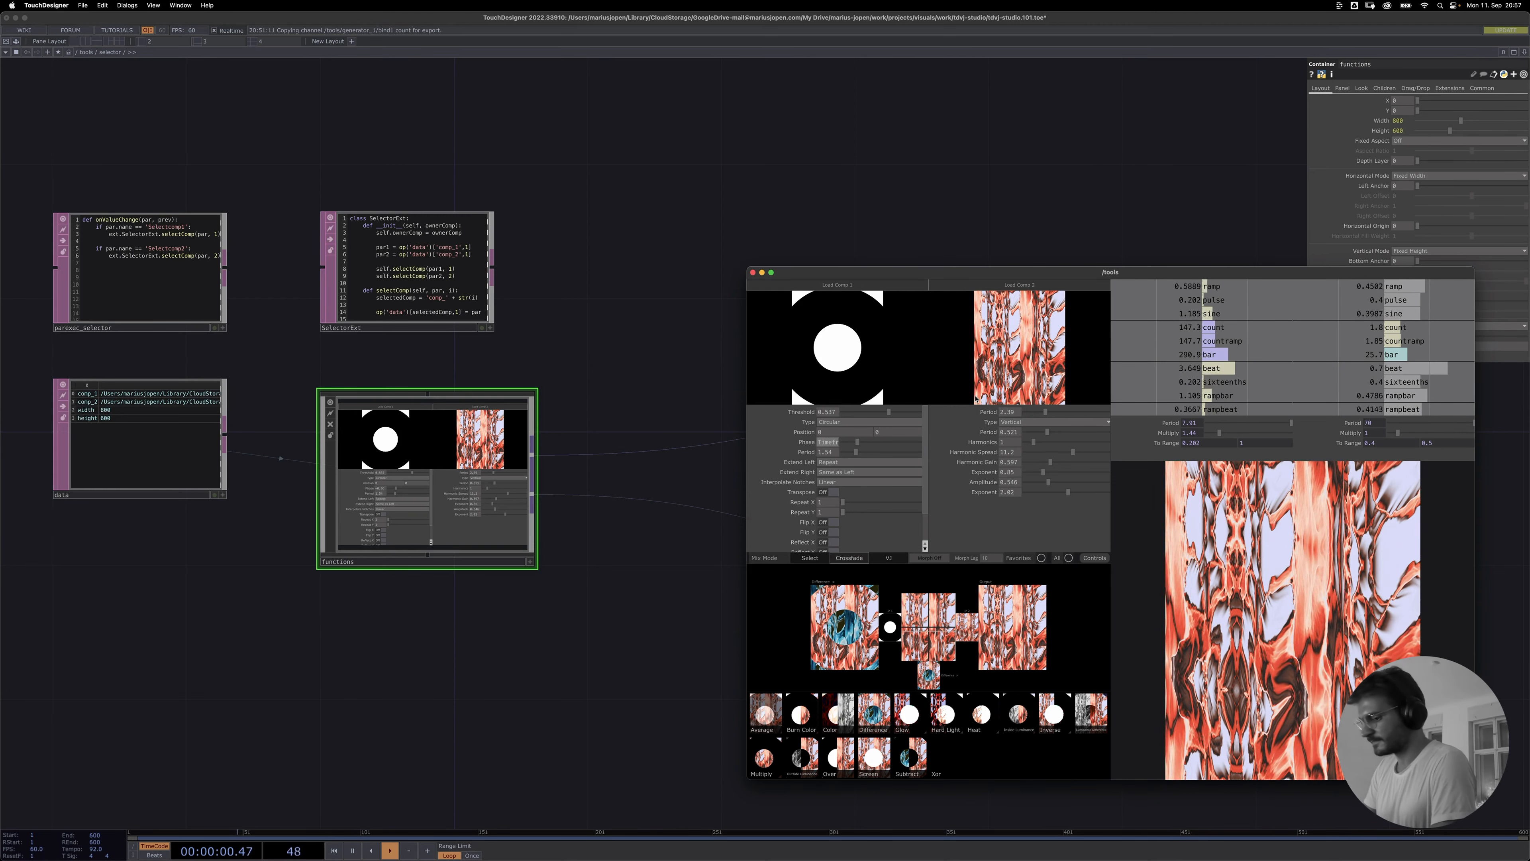
key(Return)
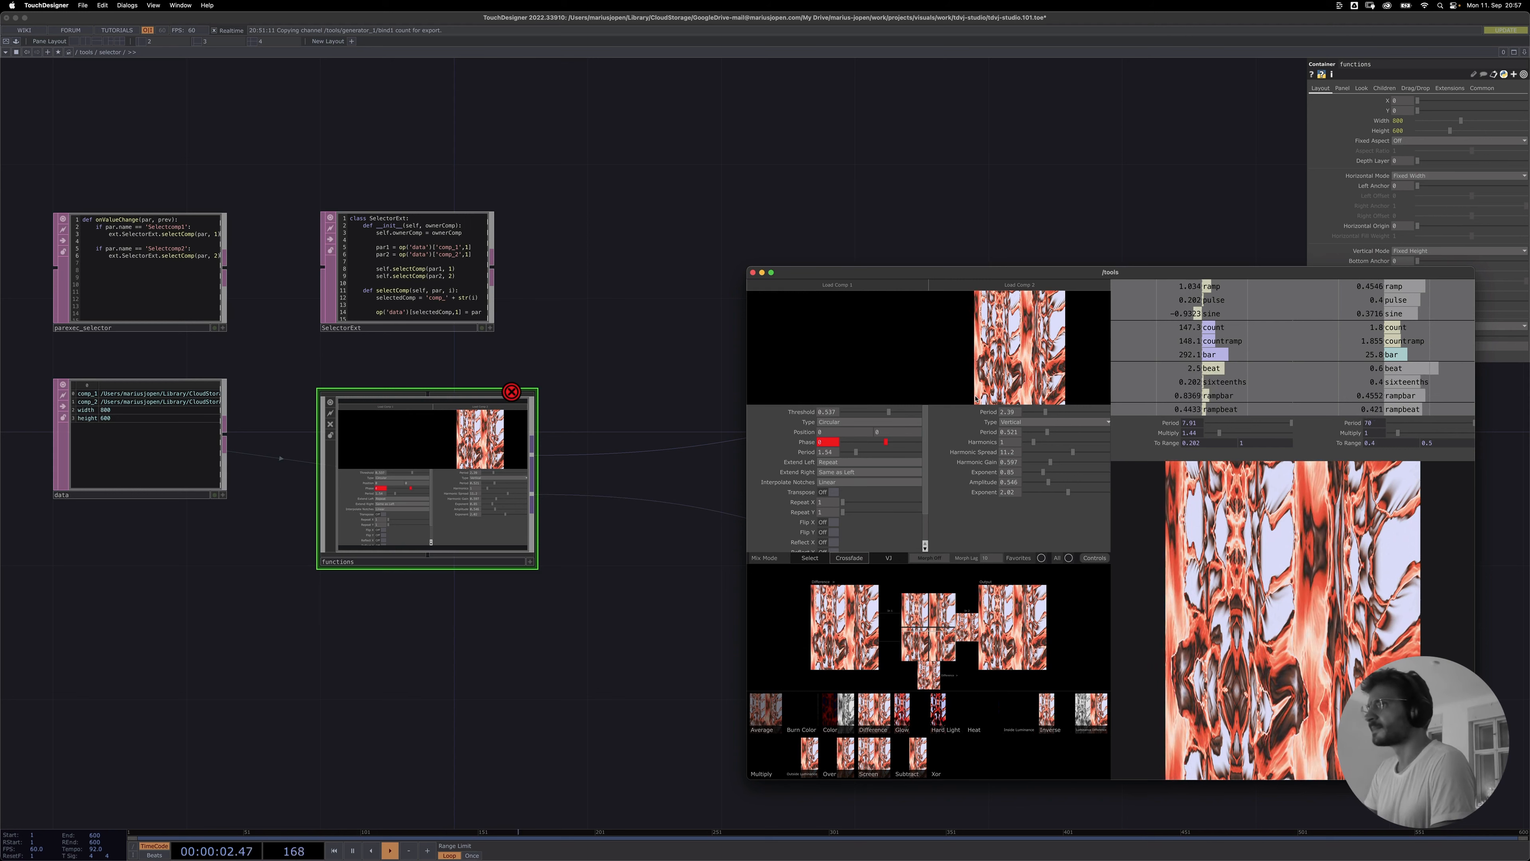
click(828, 447)
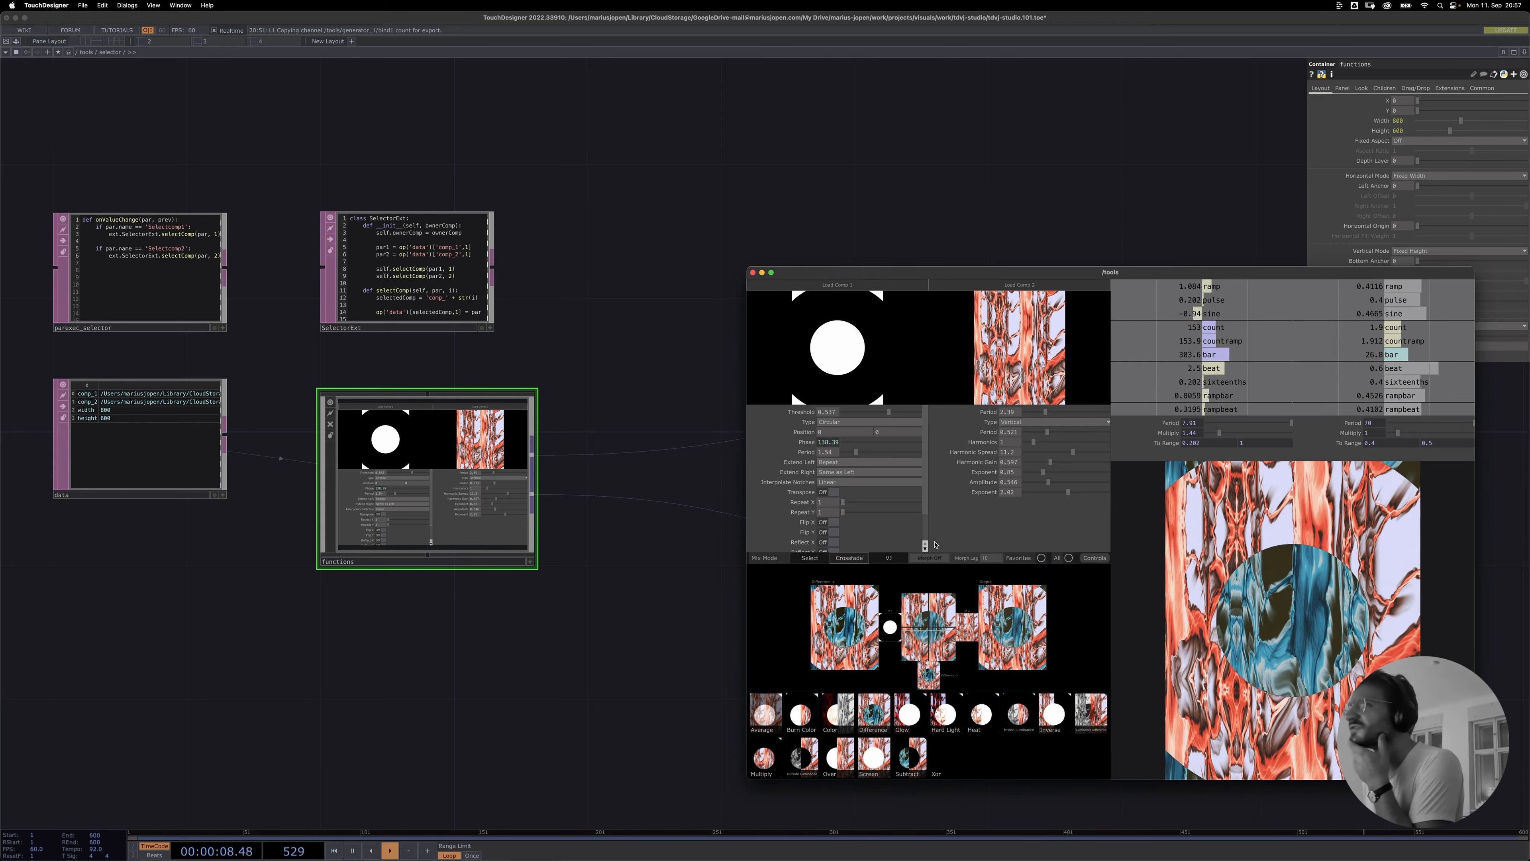
- Try the Horizontal type for the ramp and settle on Radial
click(856, 422)
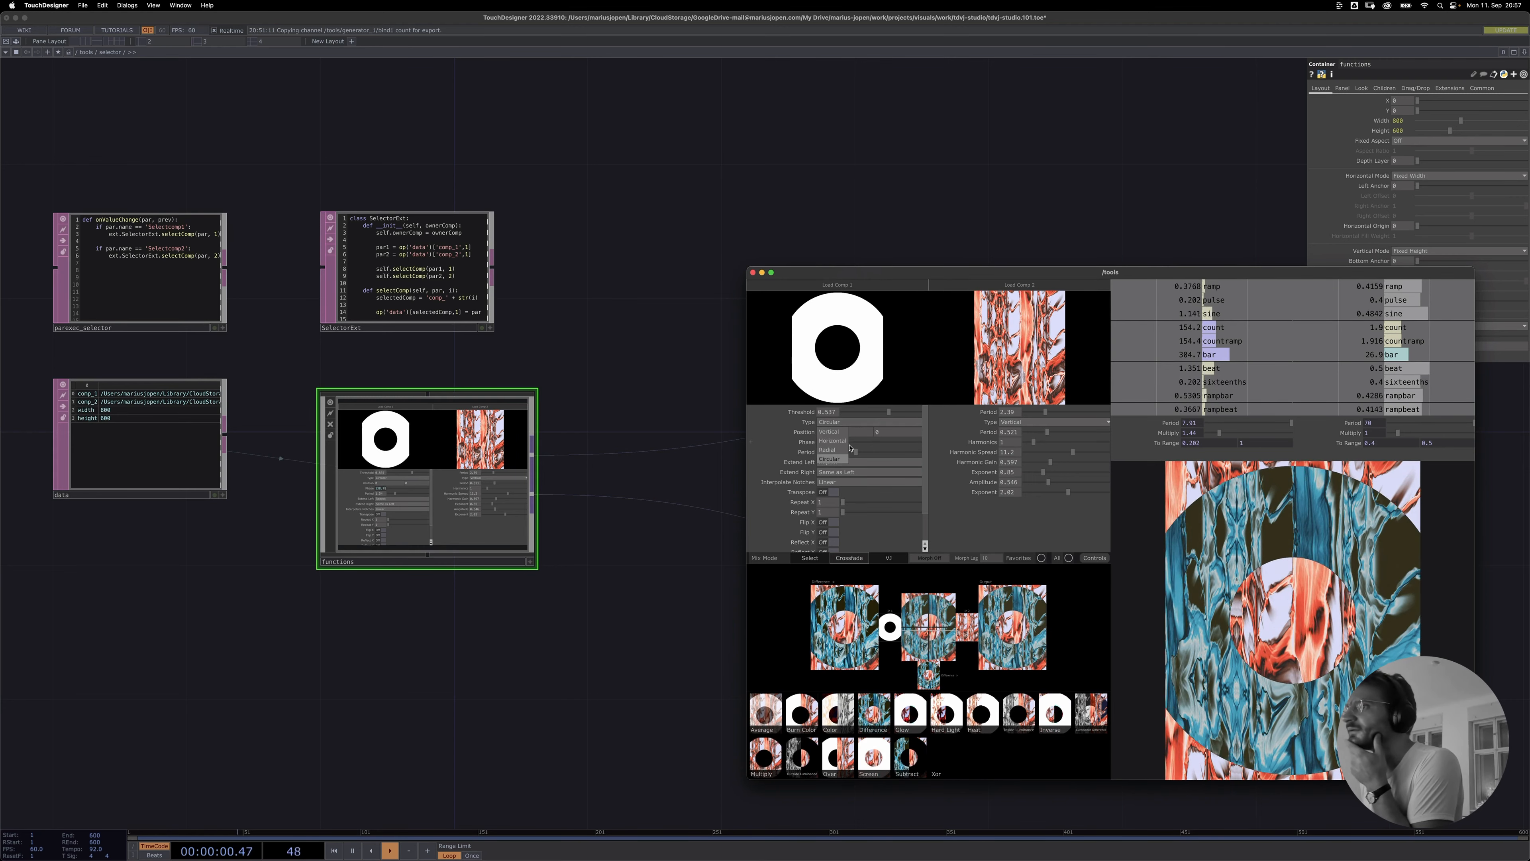
click(836, 441)
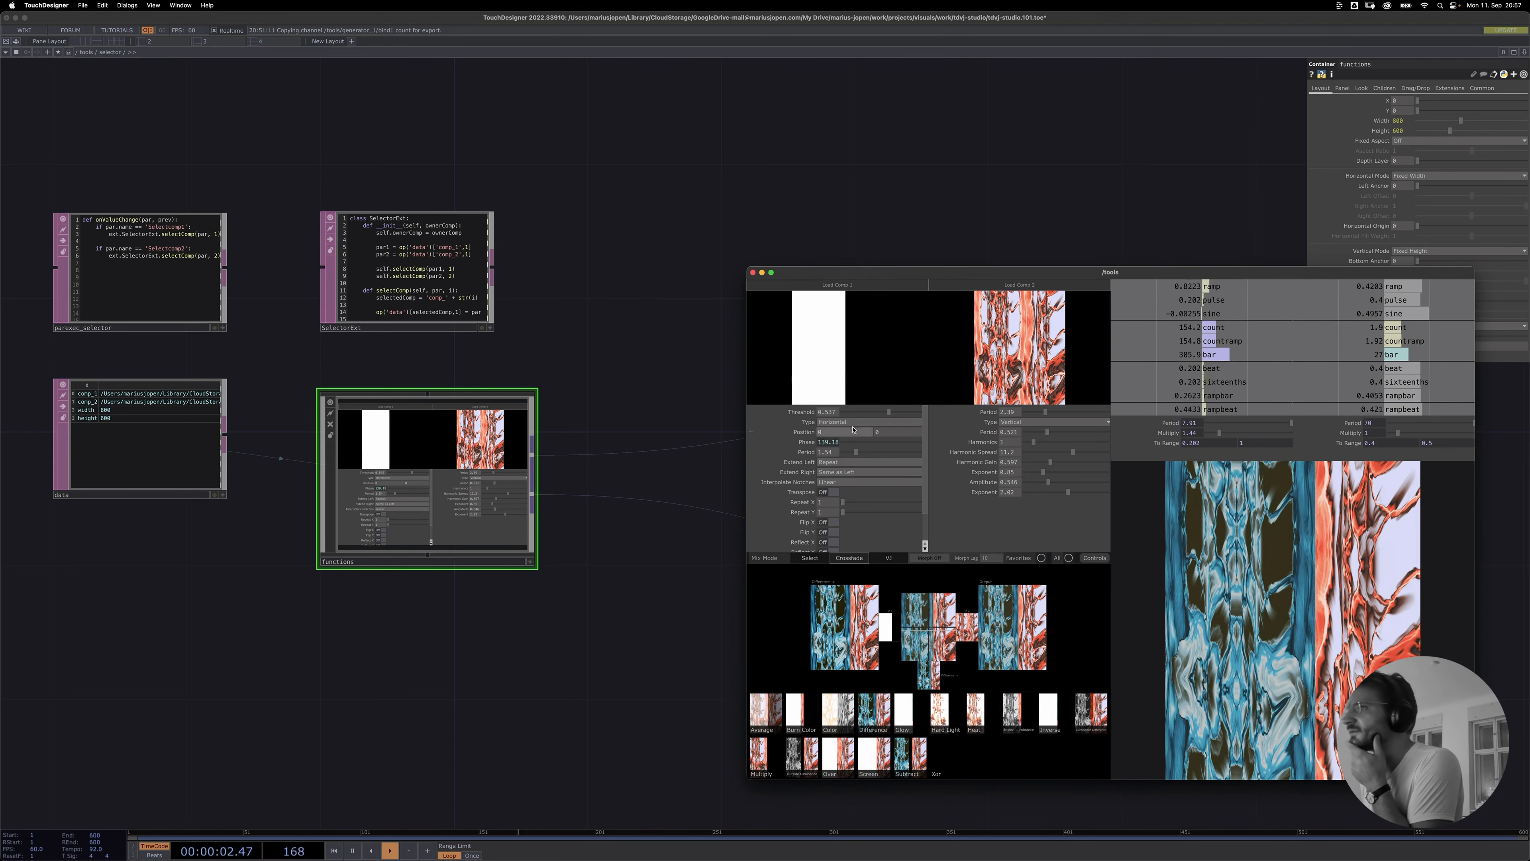
click(844, 422)
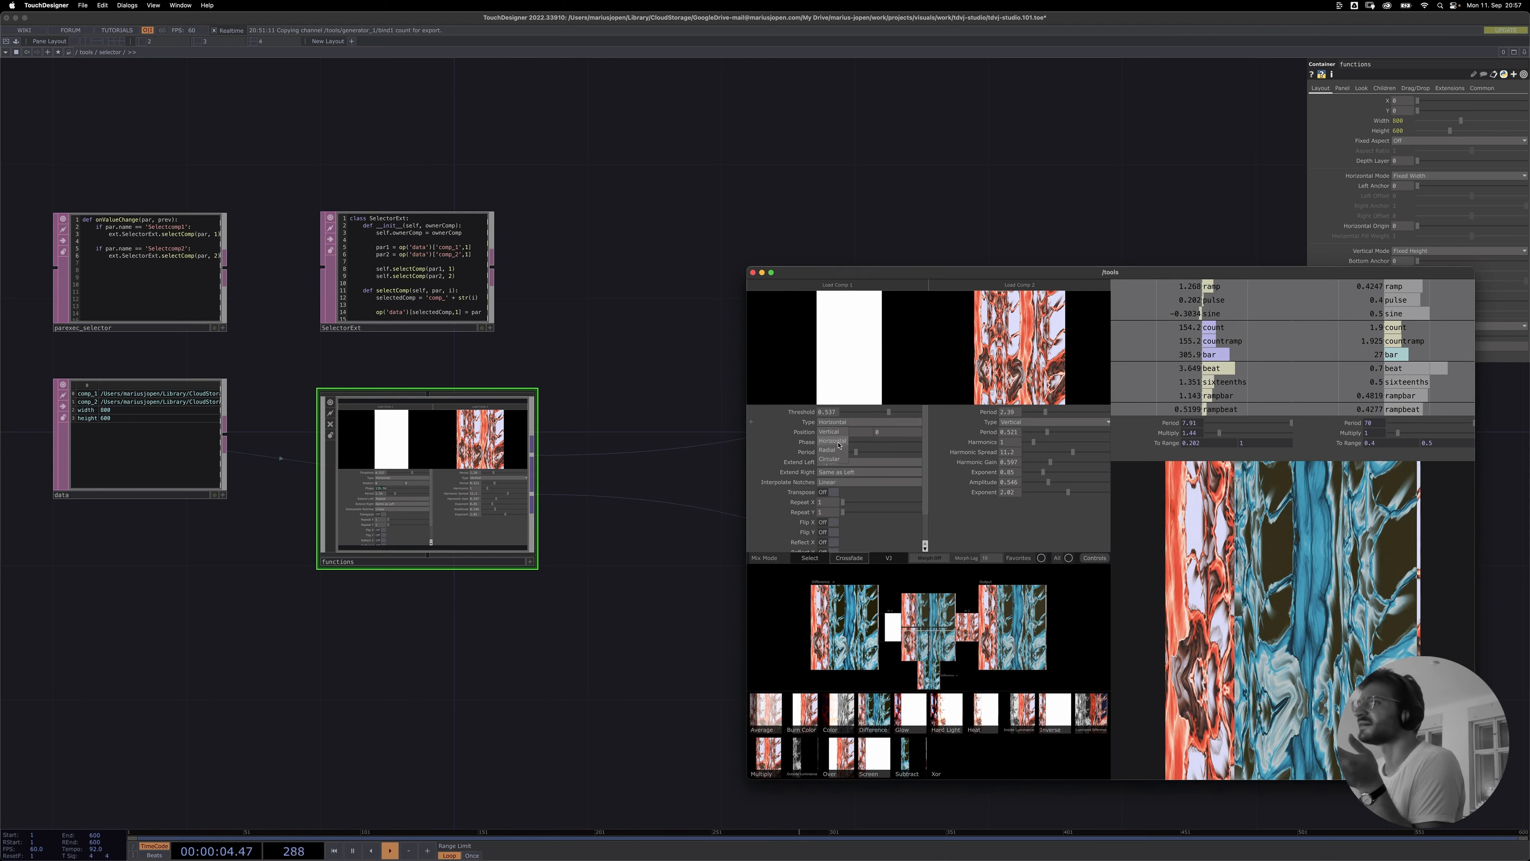
click(832, 450)
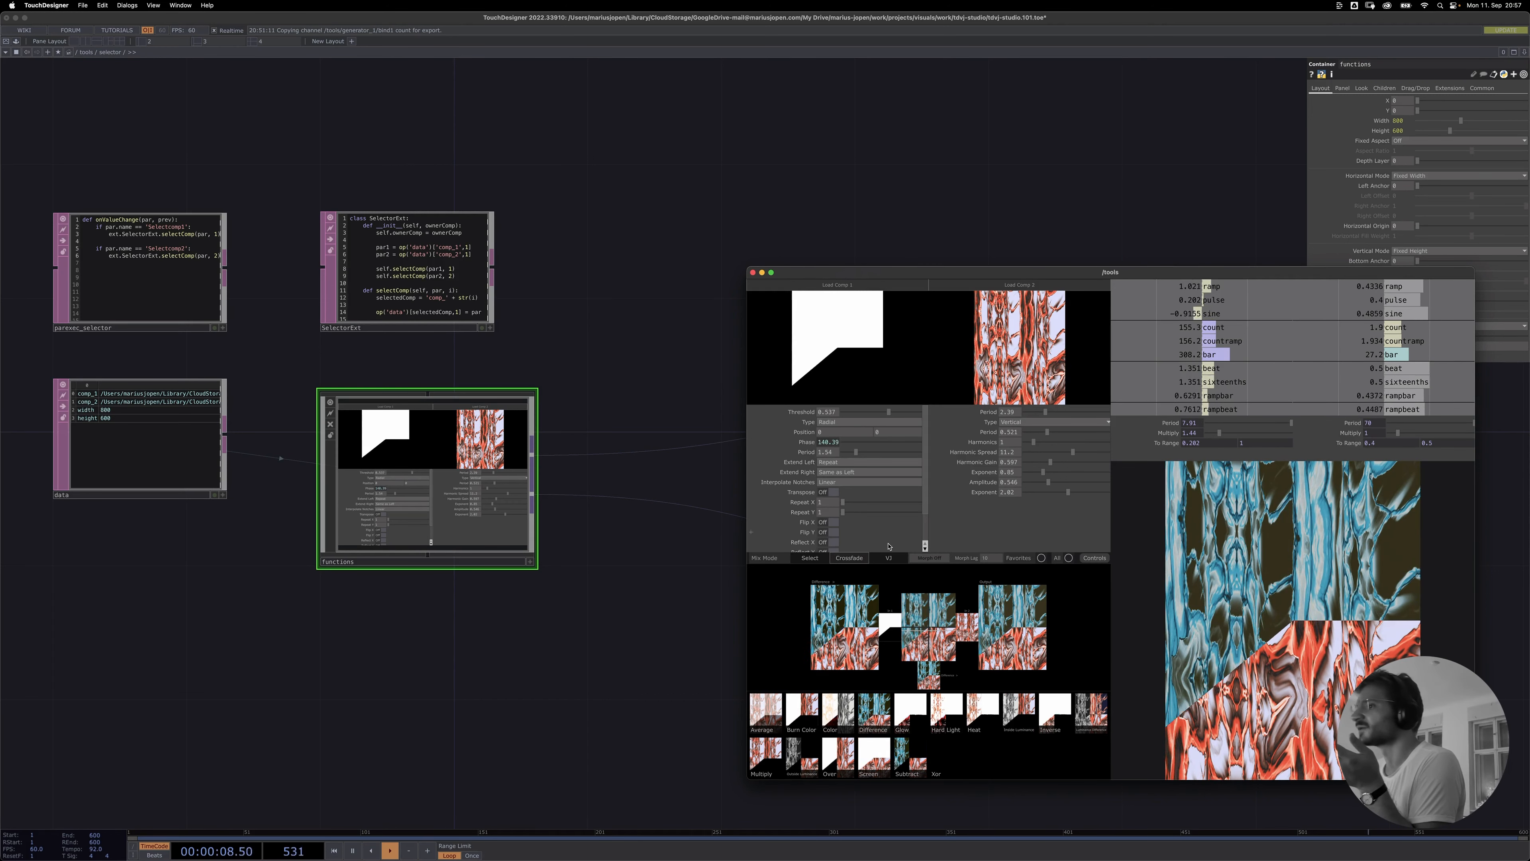
- Audition several blend modes in the mixer, including Glow, and select Inverse
click(906, 714)
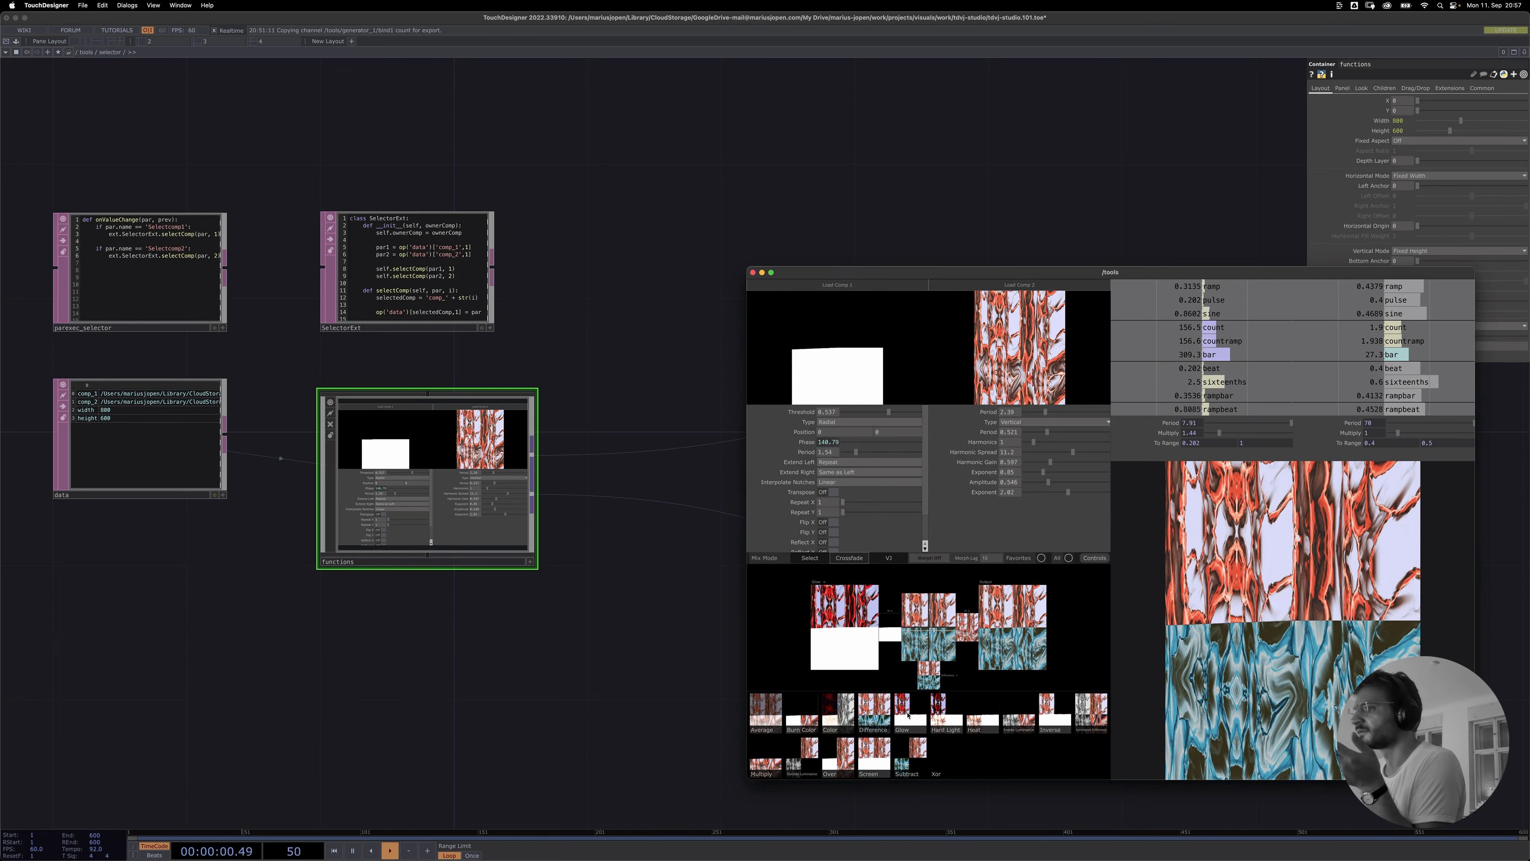
click(1012, 718)
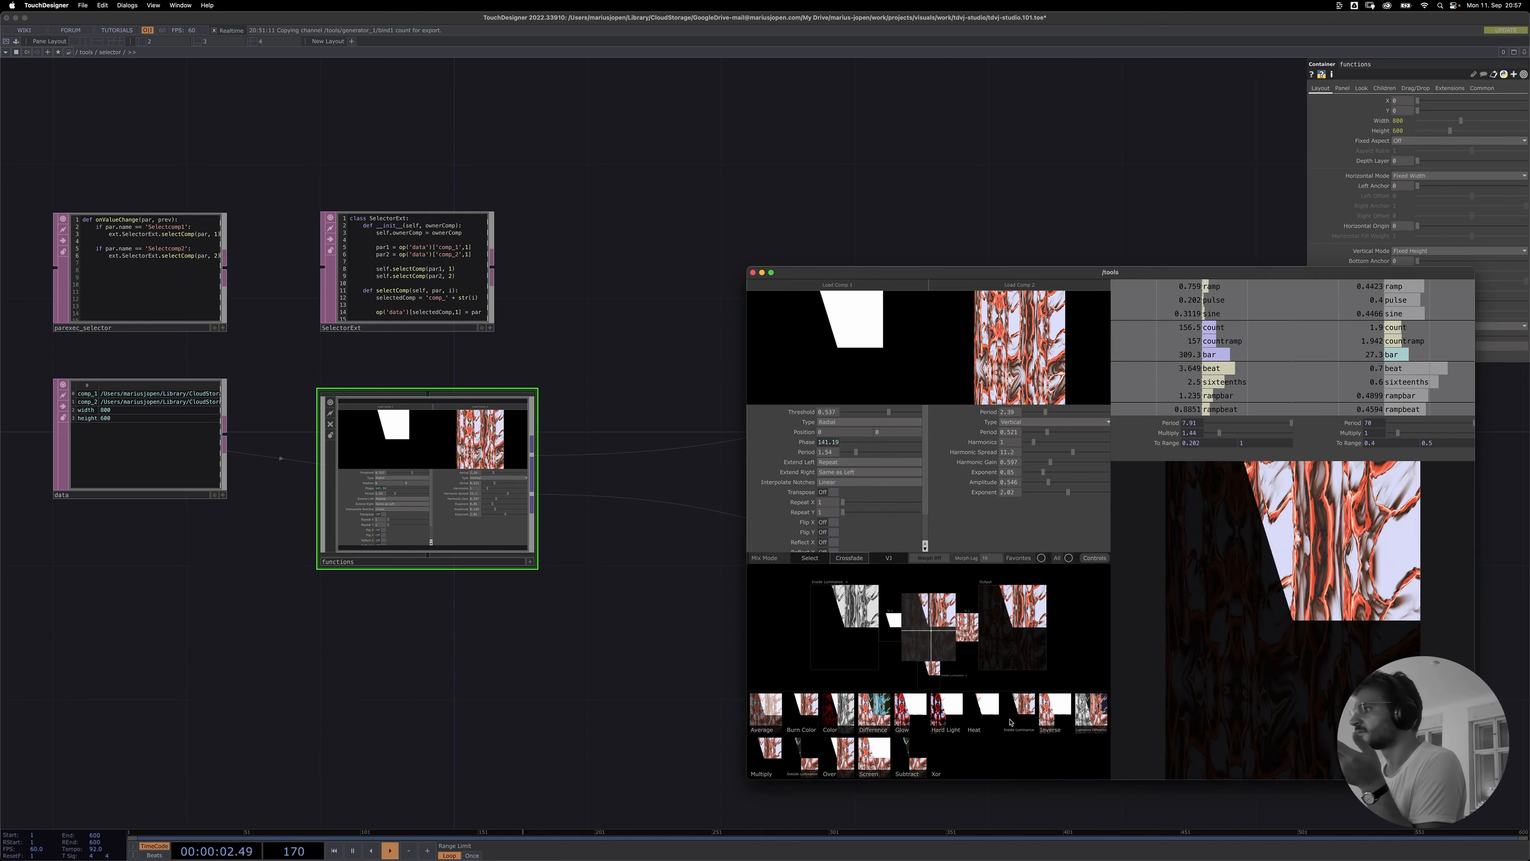
click(1064, 723)
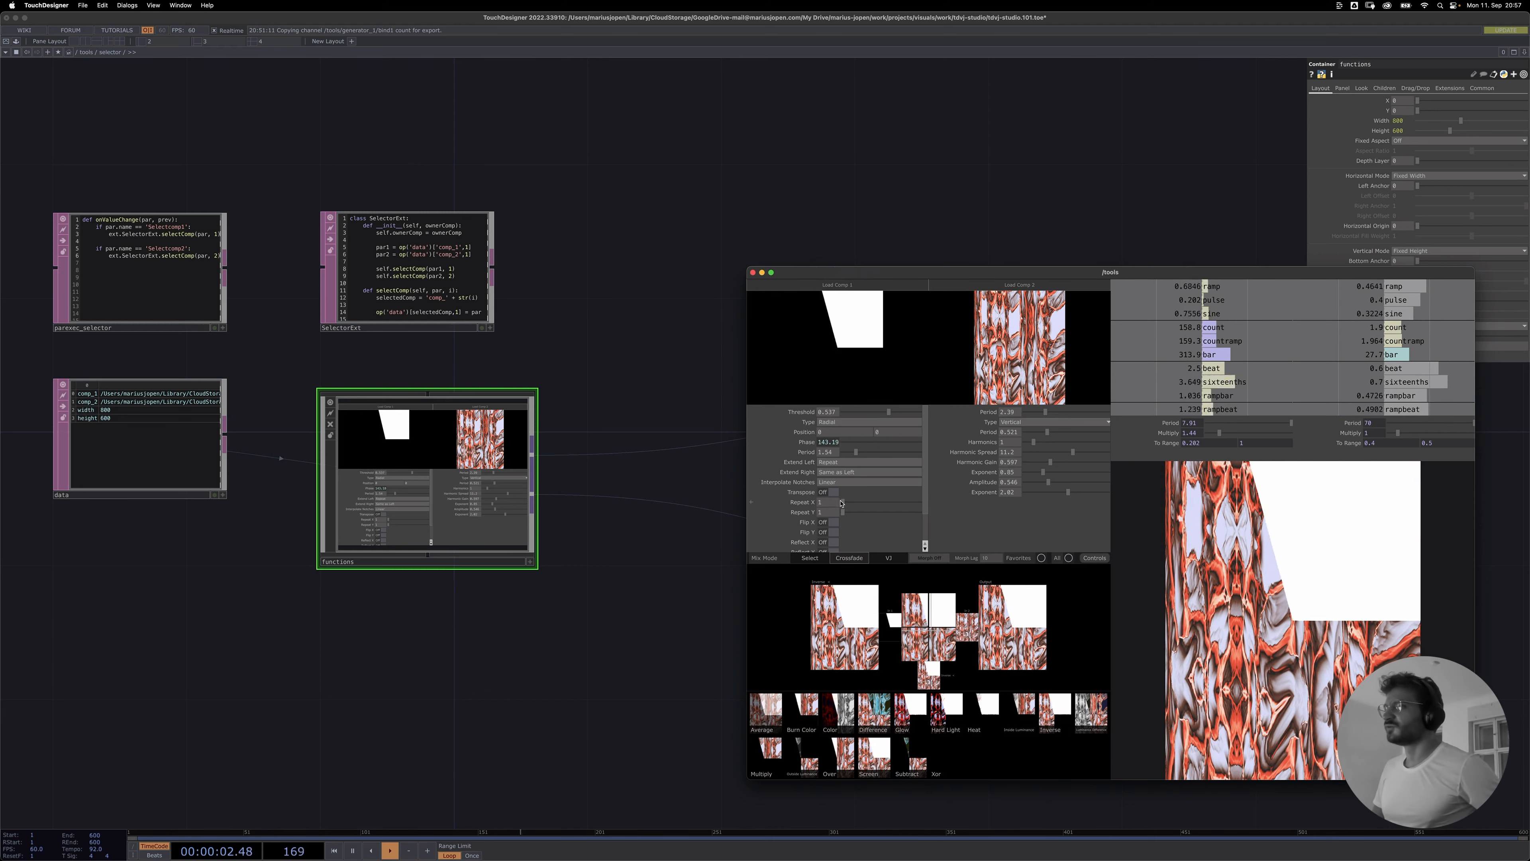
- Set the ramp's Repeat Y to 2 and test the brightness of its color, keeping it white
drag(842, 503, 929, 522)
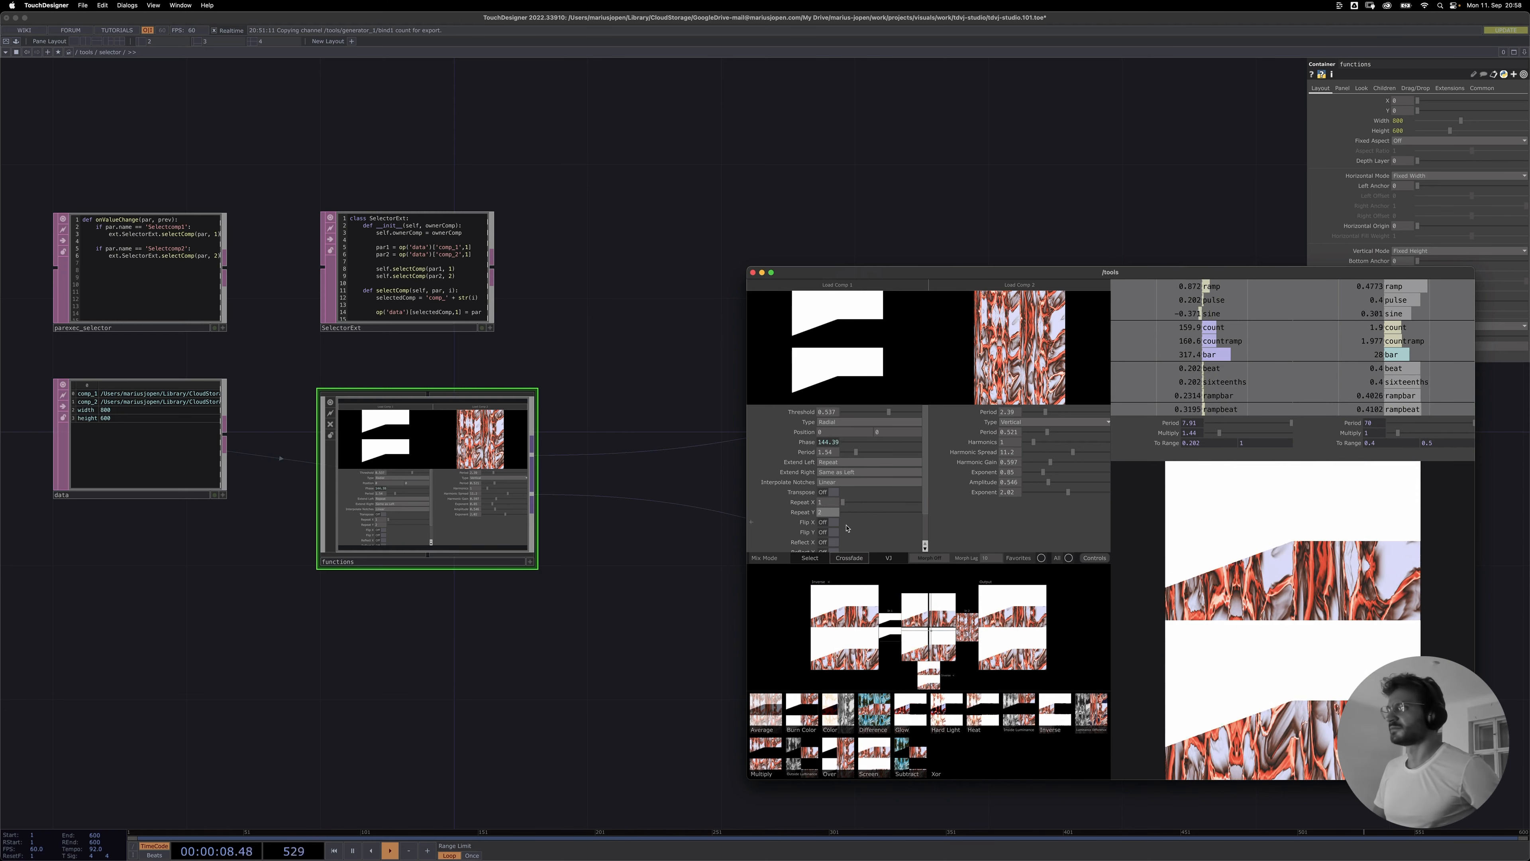
scroll(840, 522, down, 3)
click(828, 546)
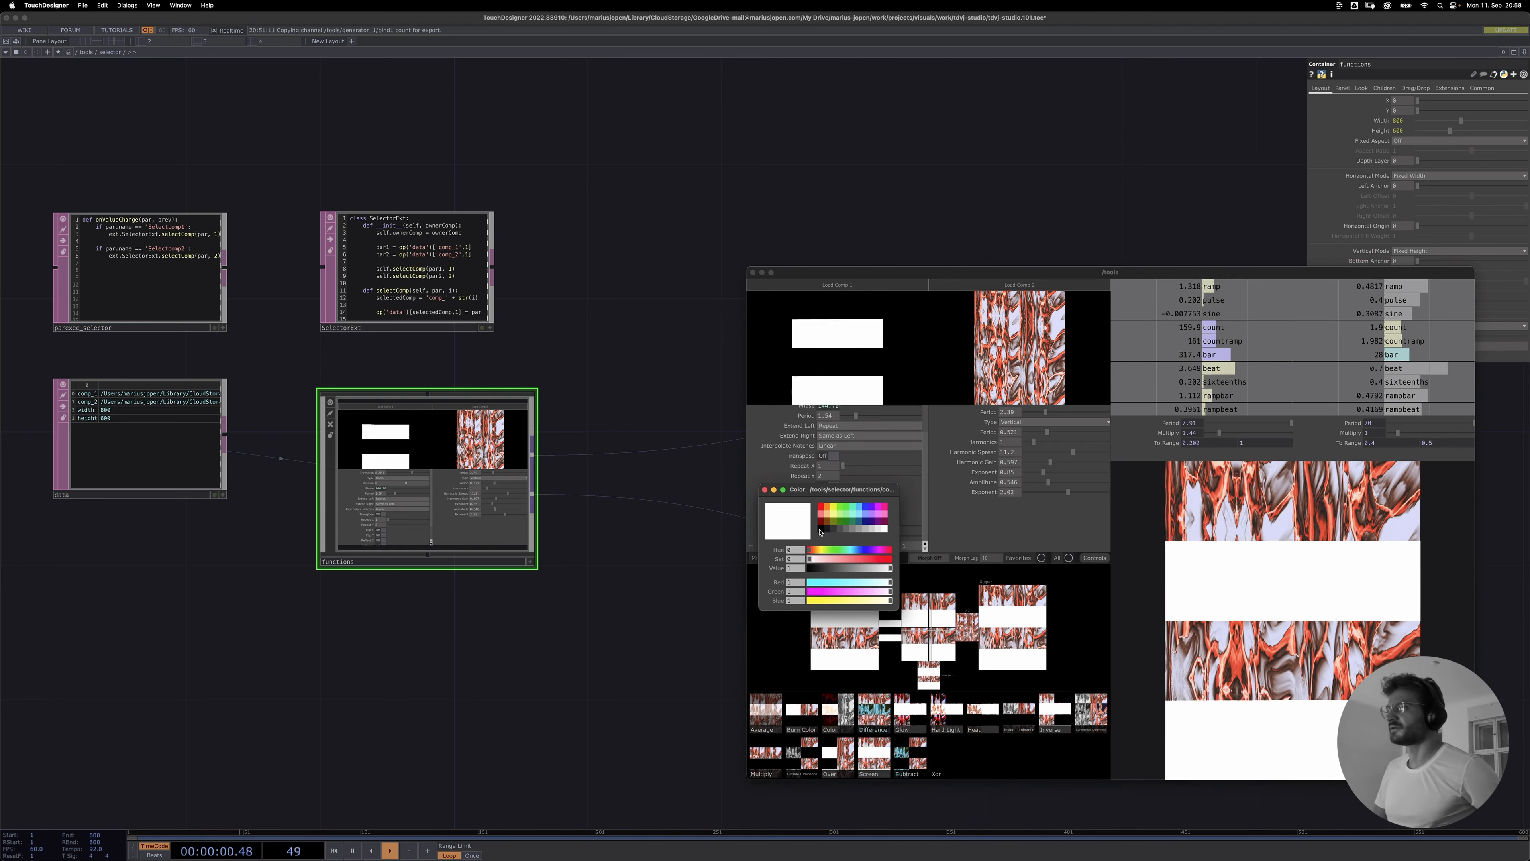
mouse_move(889, 567)
mouse_down()
mouse_move(854, 571)
mouse_move(891, 571)
mouse_up()
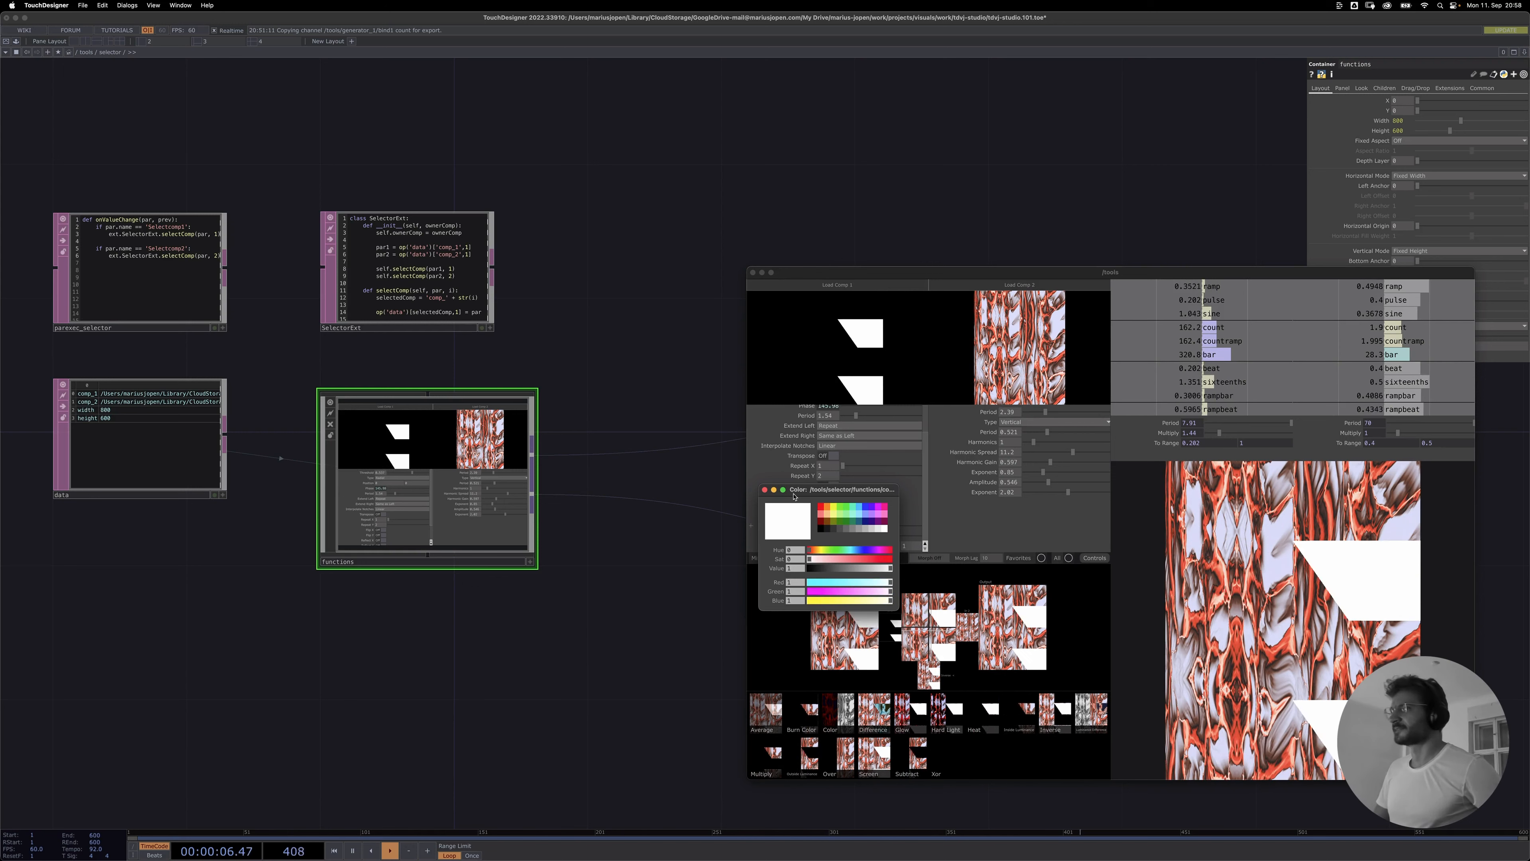
- Toggle the mixer's morph option on and back off to demonstrate its effect on the output
click(930, 558)
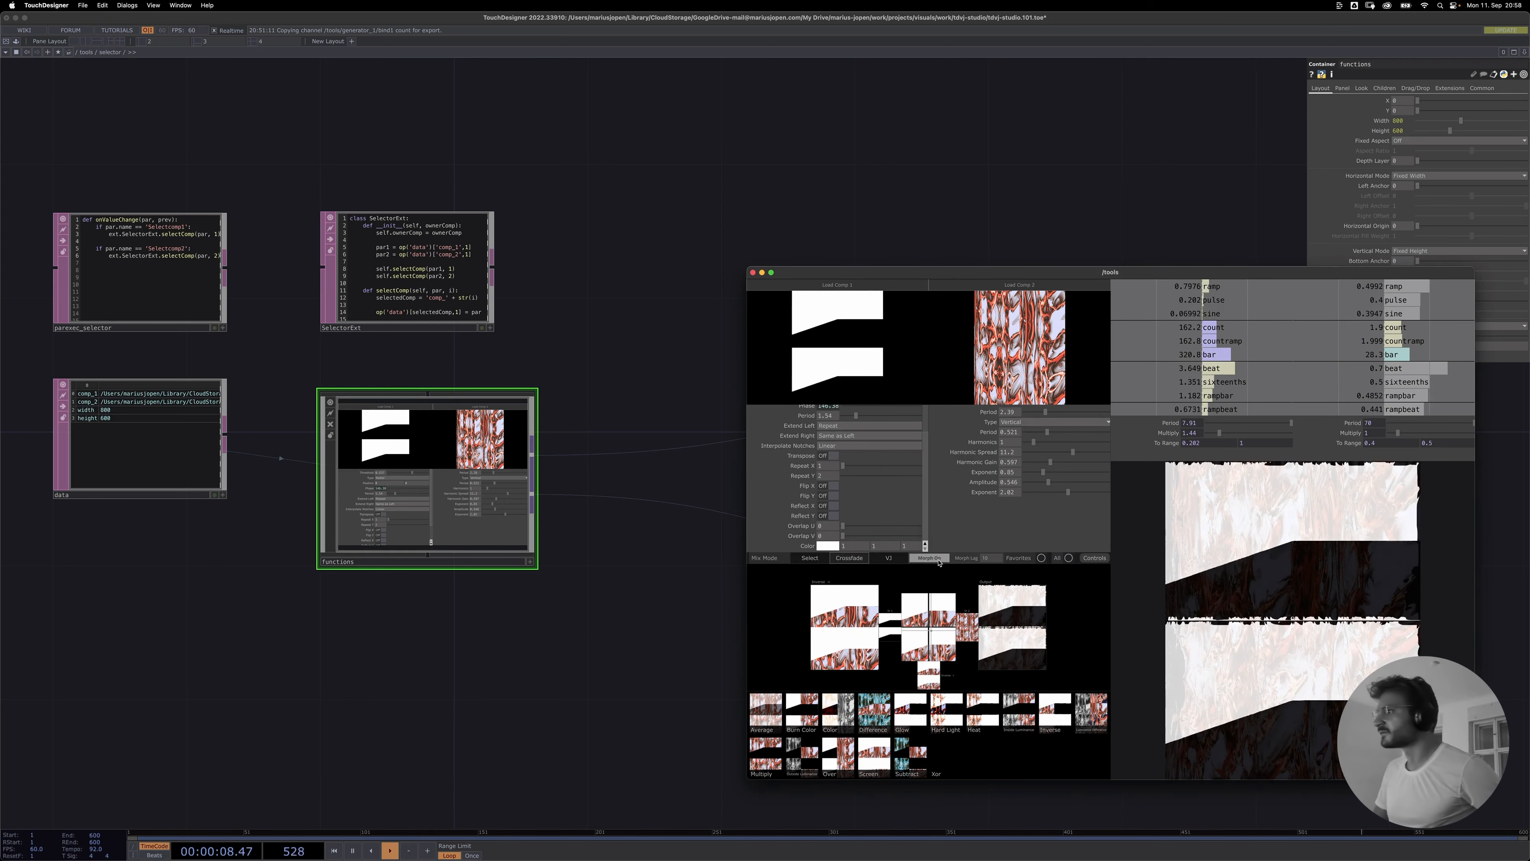
click(938, 562)
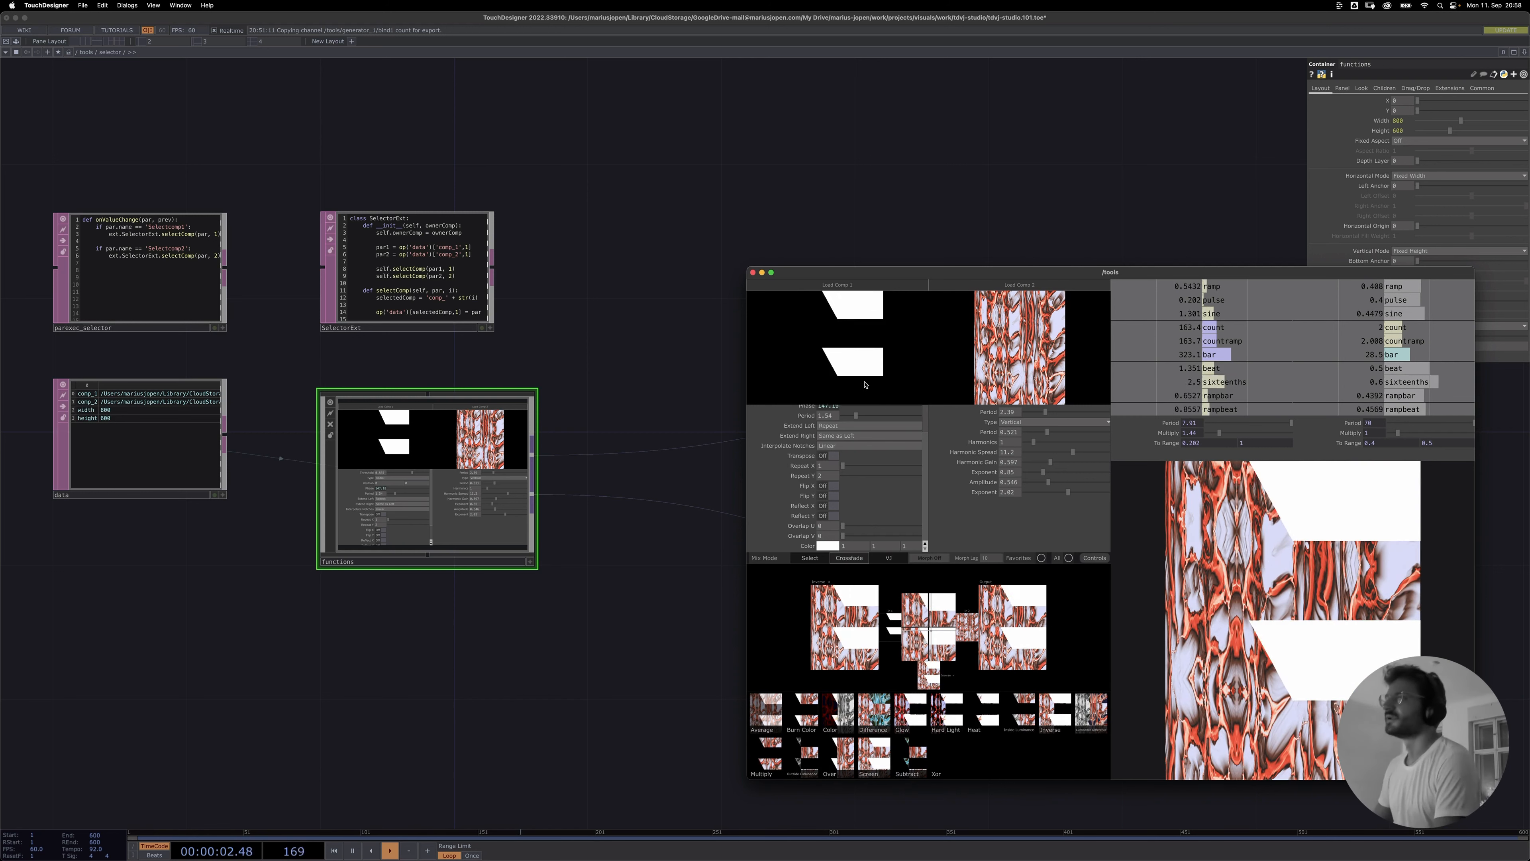
scroll(790, 457, up, 3)
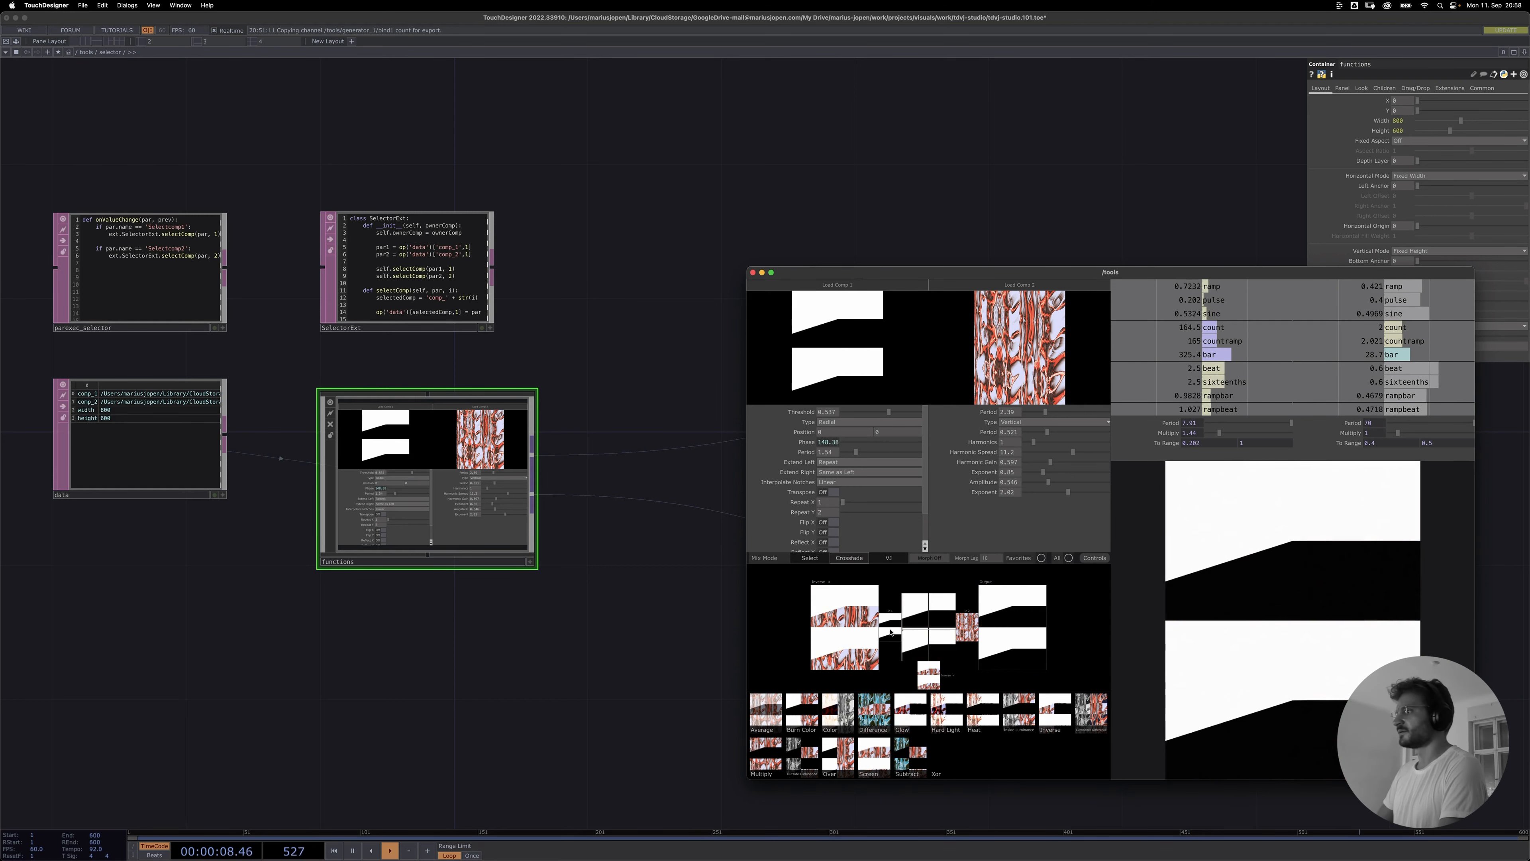
- Load 3d_shine.tox as comp 2, reduce its Period and FOV Angle, and set Harmonics to 5 and Projection to Orthographic
click(997, 288)
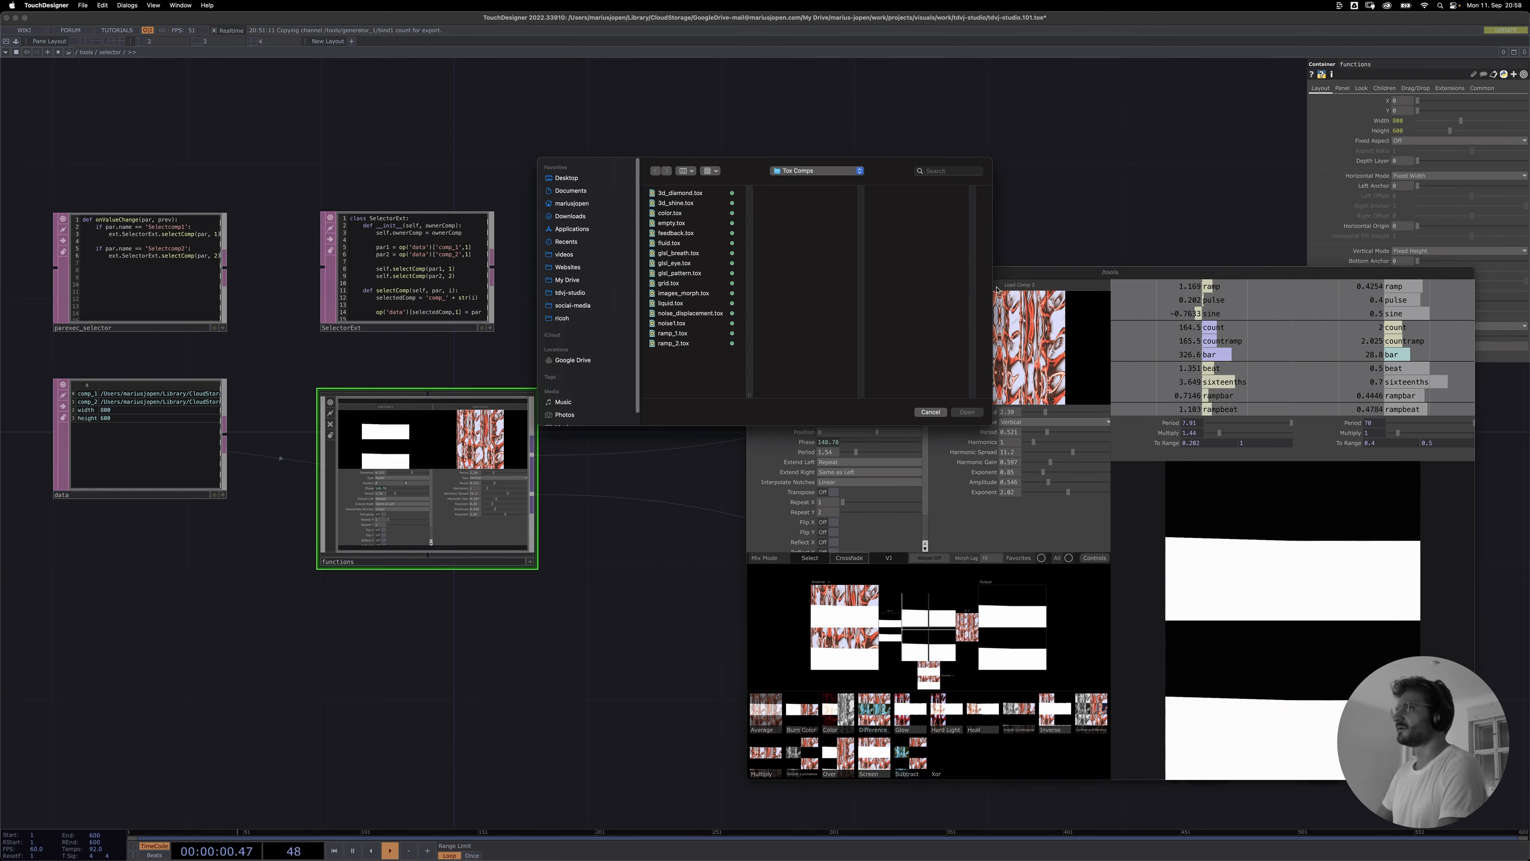
double_click(677, 205)
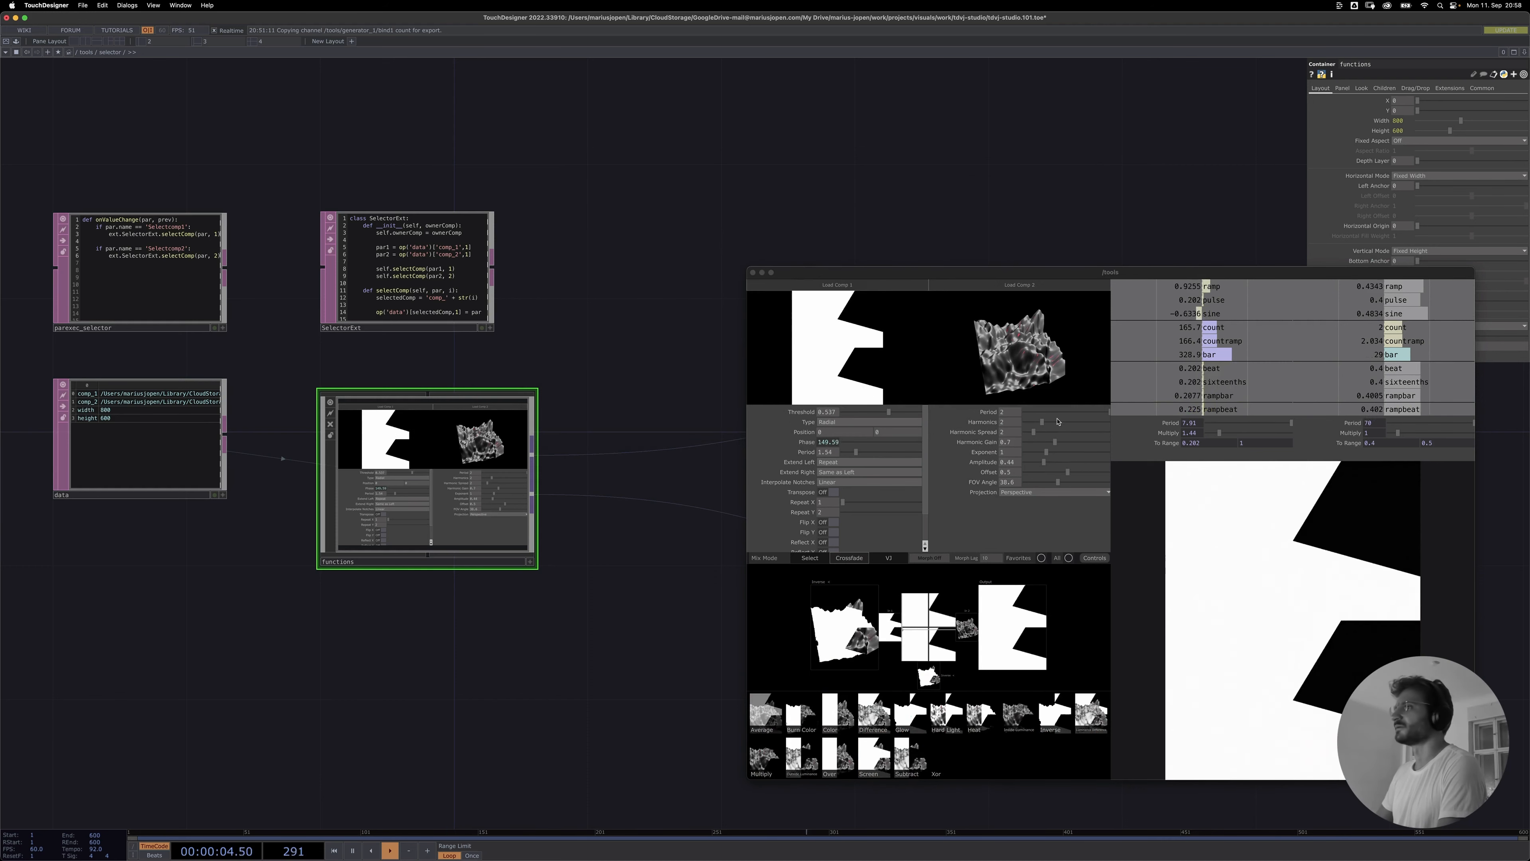
drag(1060, 484, 1048, 485)
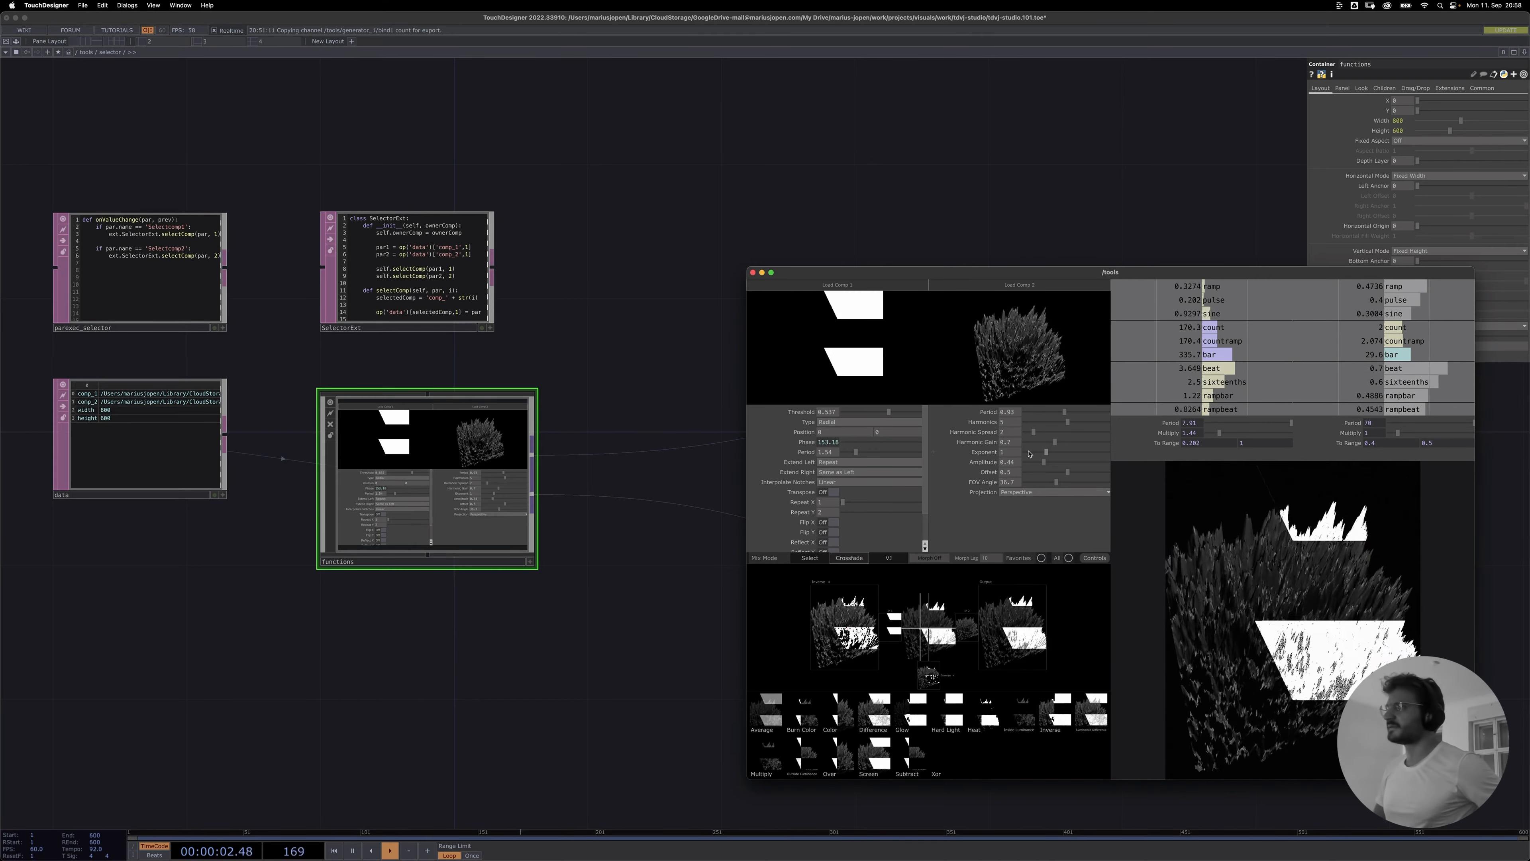
click(1028, 511)
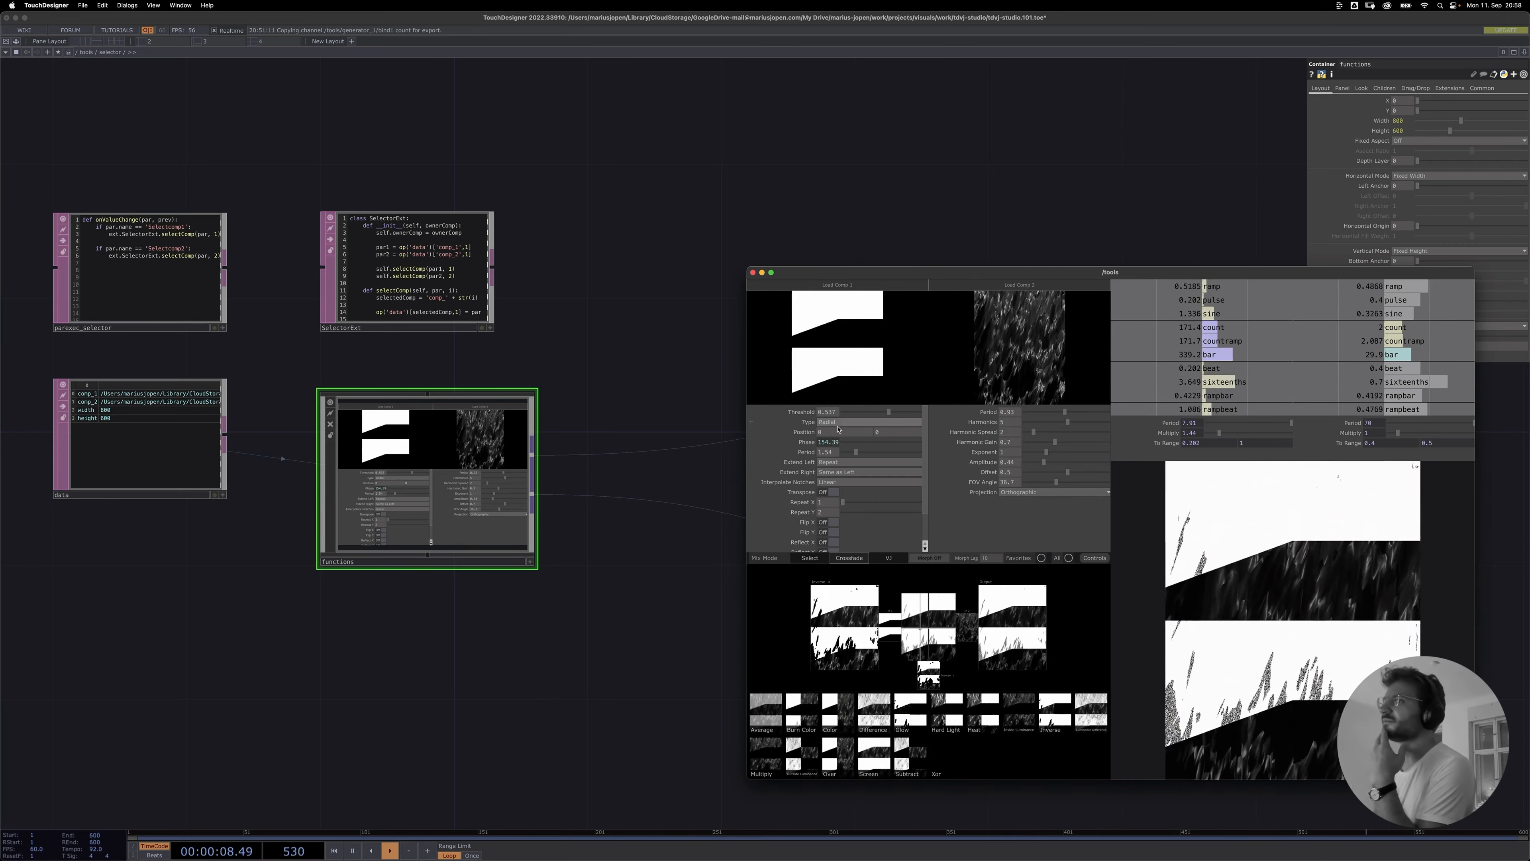
- Browse the comp files available for comp 1 without loading one, and review the remaining ramp parameters and the selector network
click(841, 287)
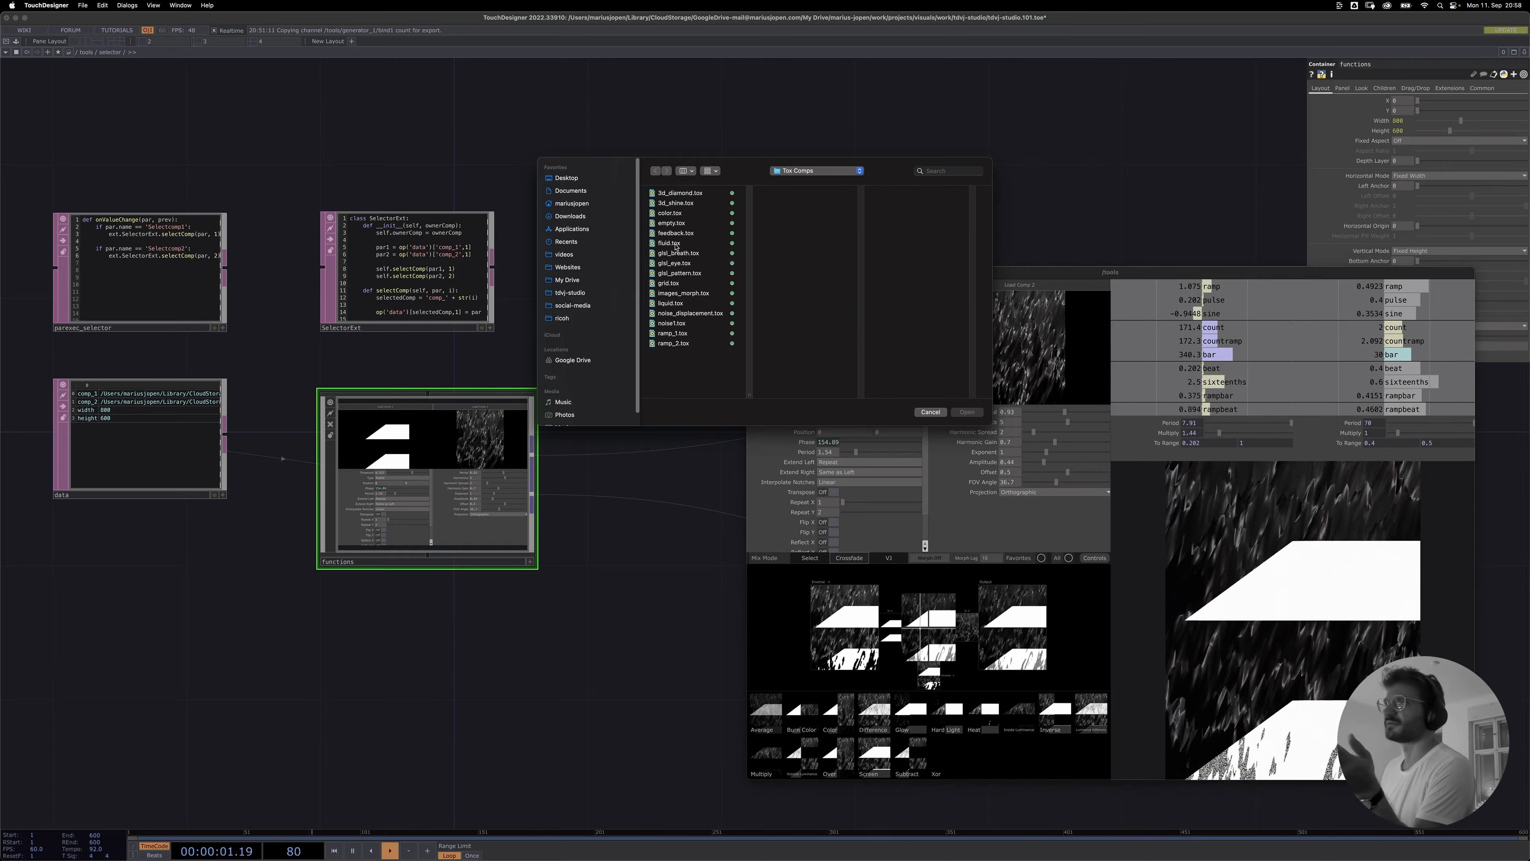
click(922, 413)
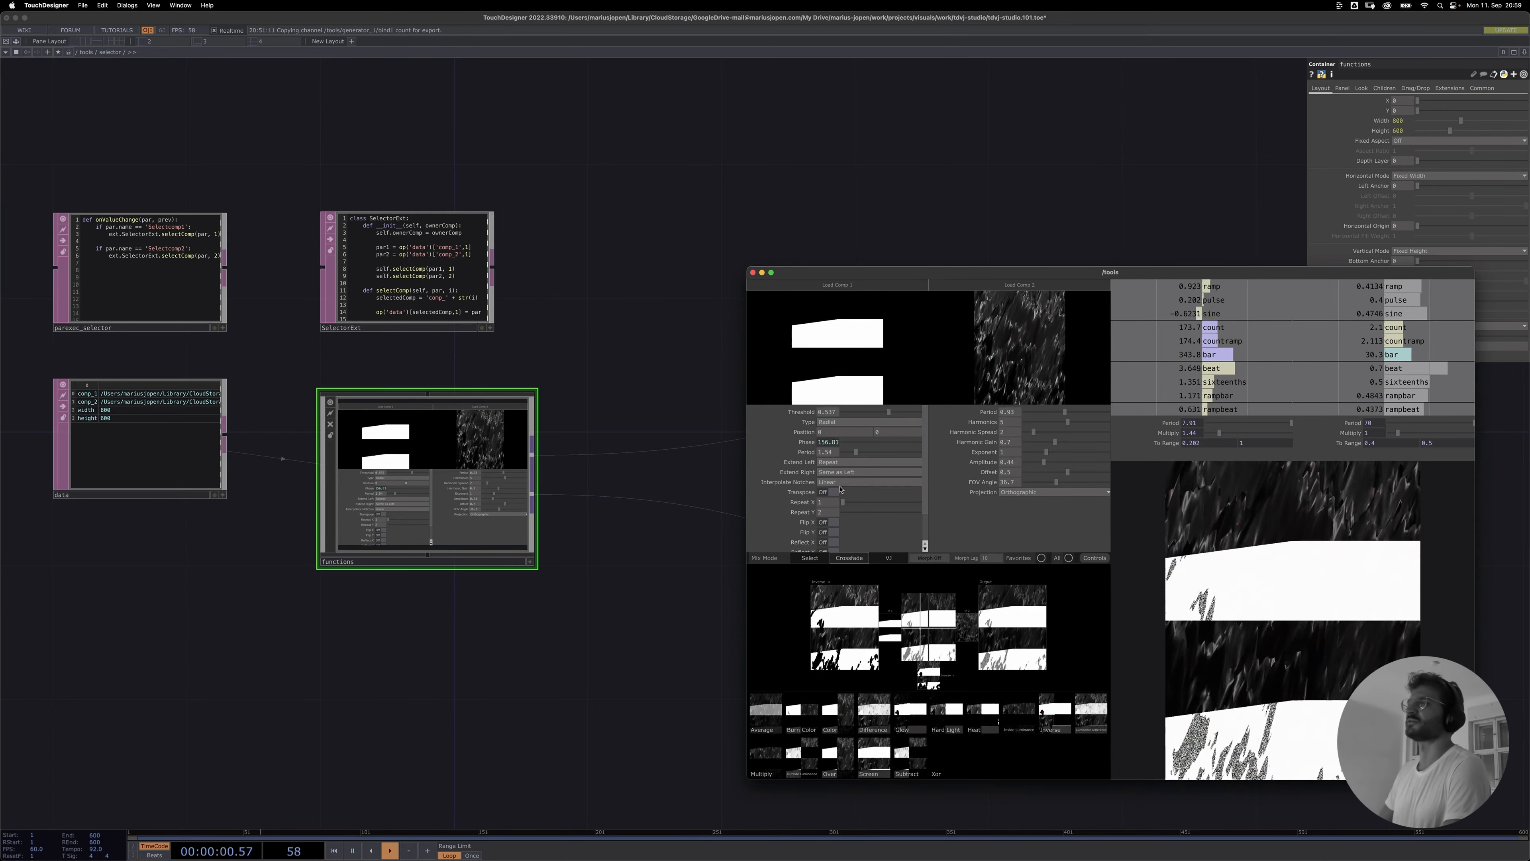
scroll(840, 489, down, 2)
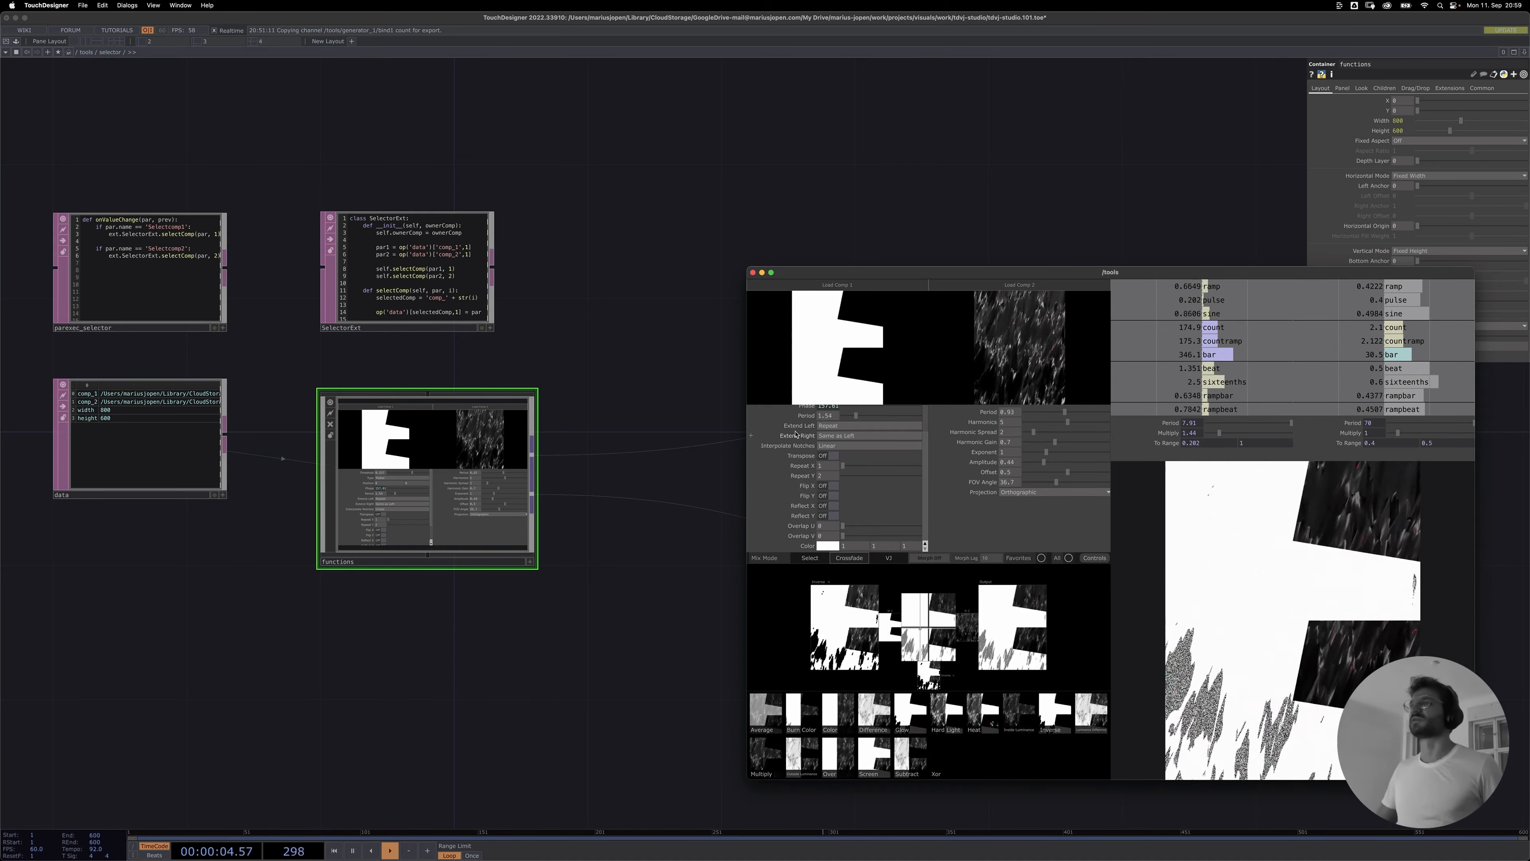
drag(591, 344, 649, 275)
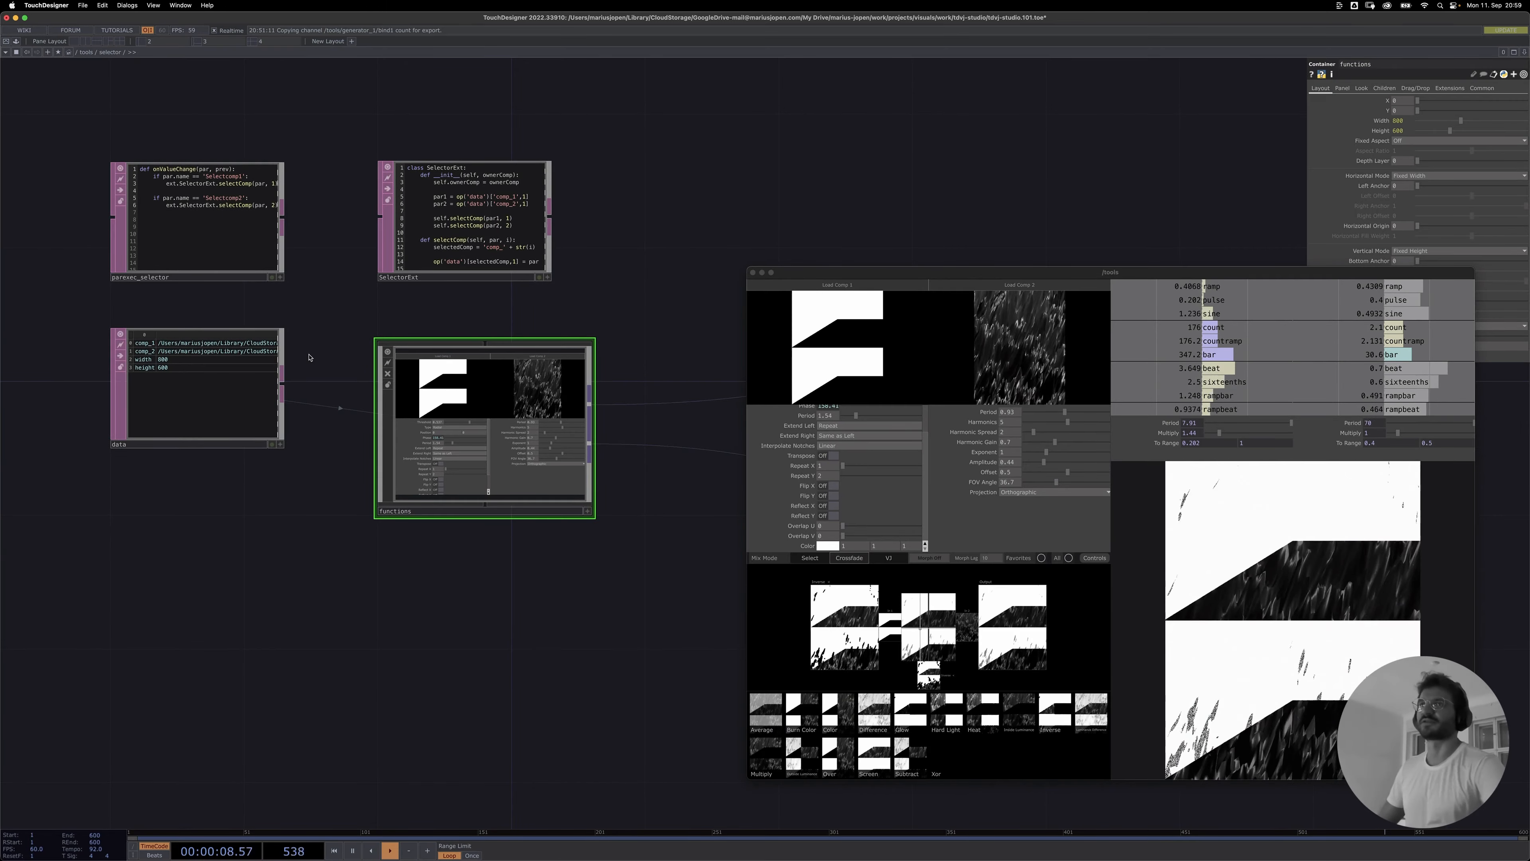
- Review the parexec_selector and SelectorExt scripts together with the data table in the selector network
drag(319, 347, 377, 359)
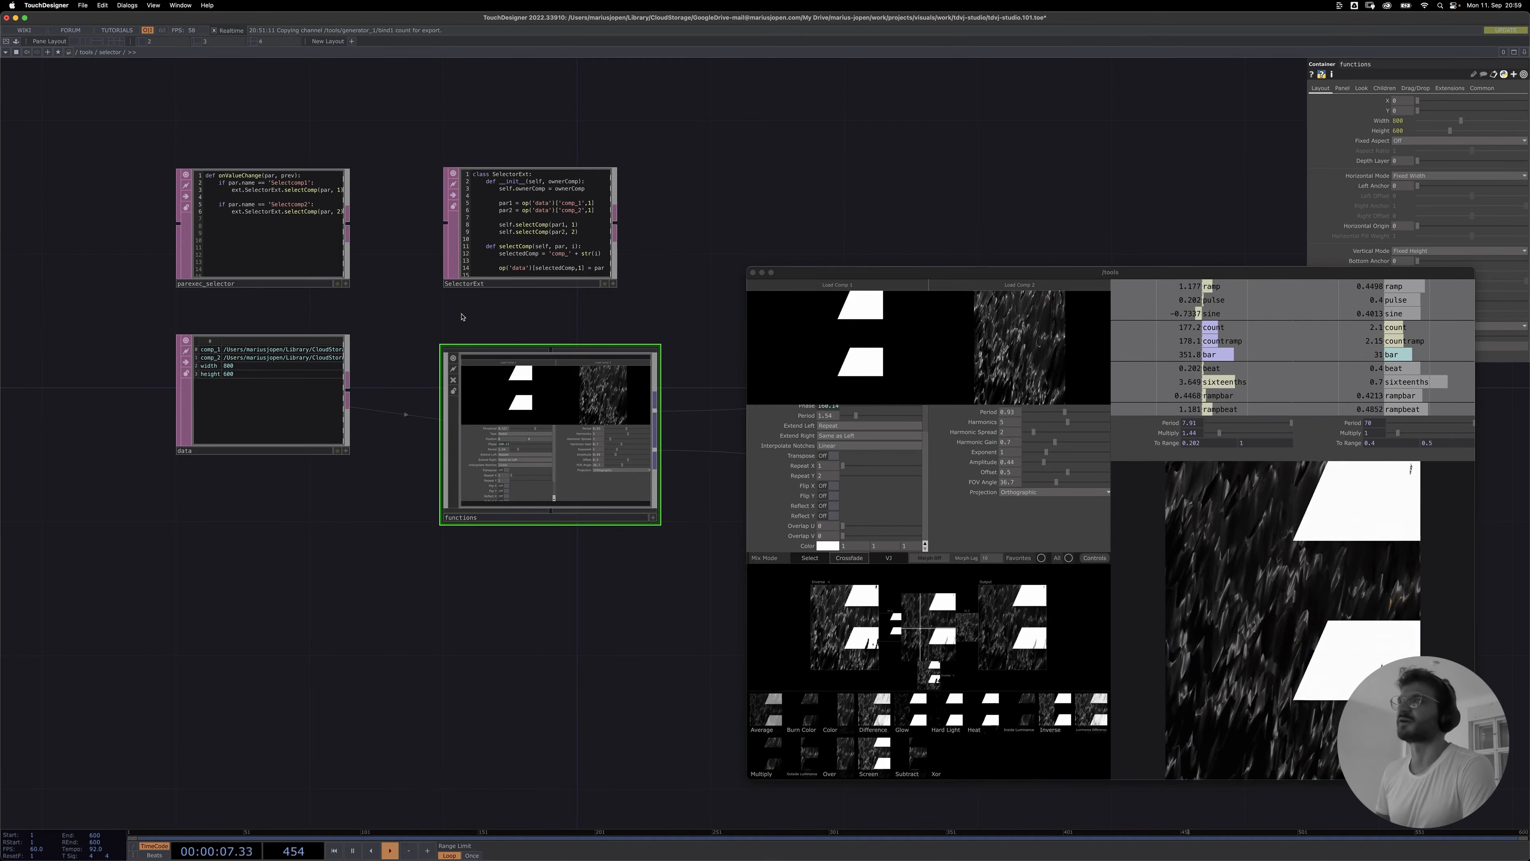
scroll(482, 245, up, 3)
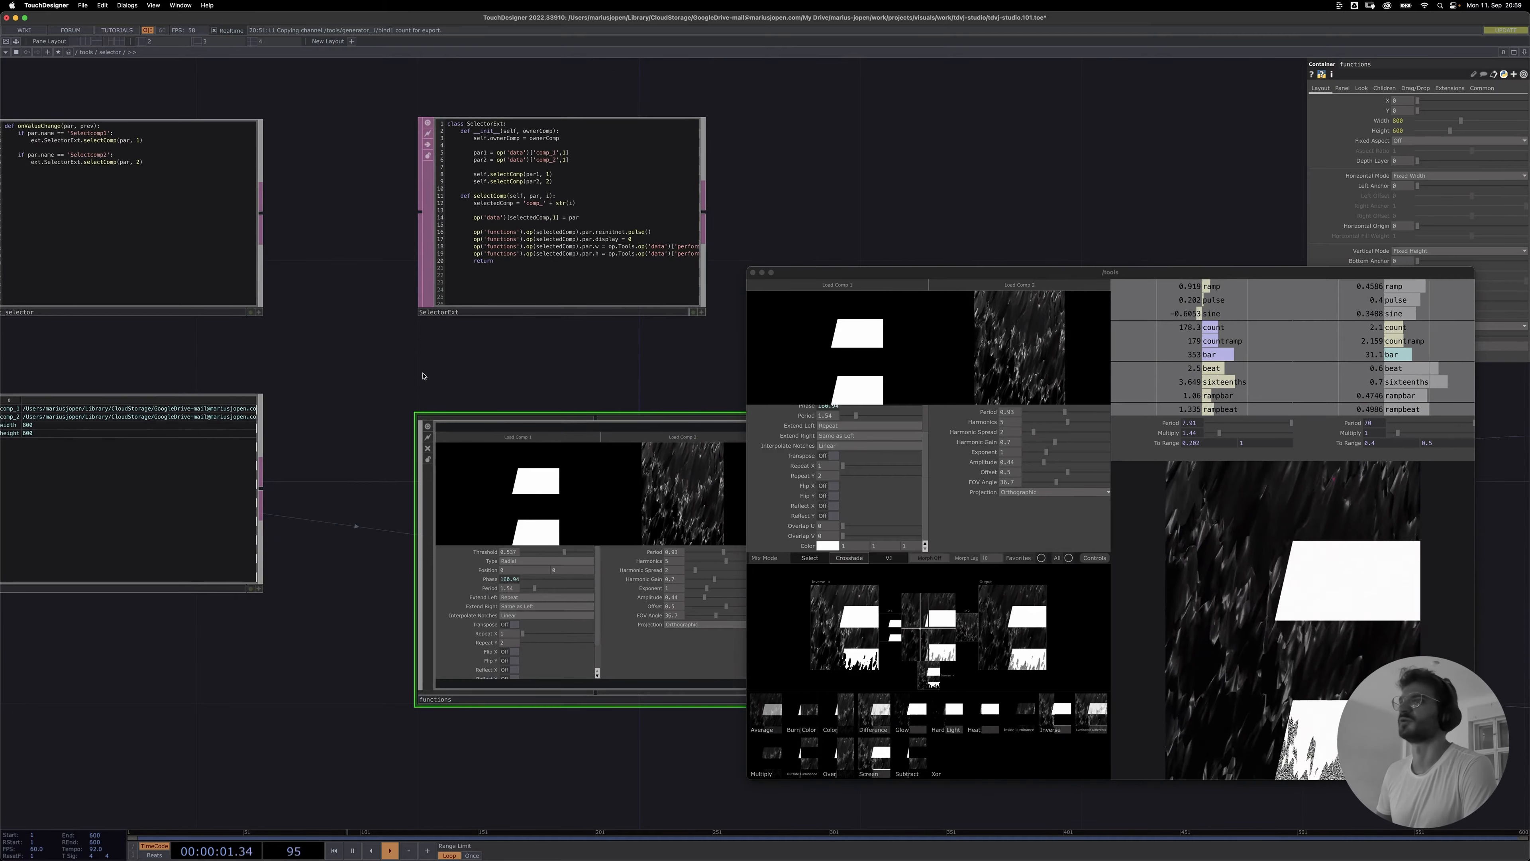
scroll(424, 372, down, 1)
drag(522, 359, 682, 356)
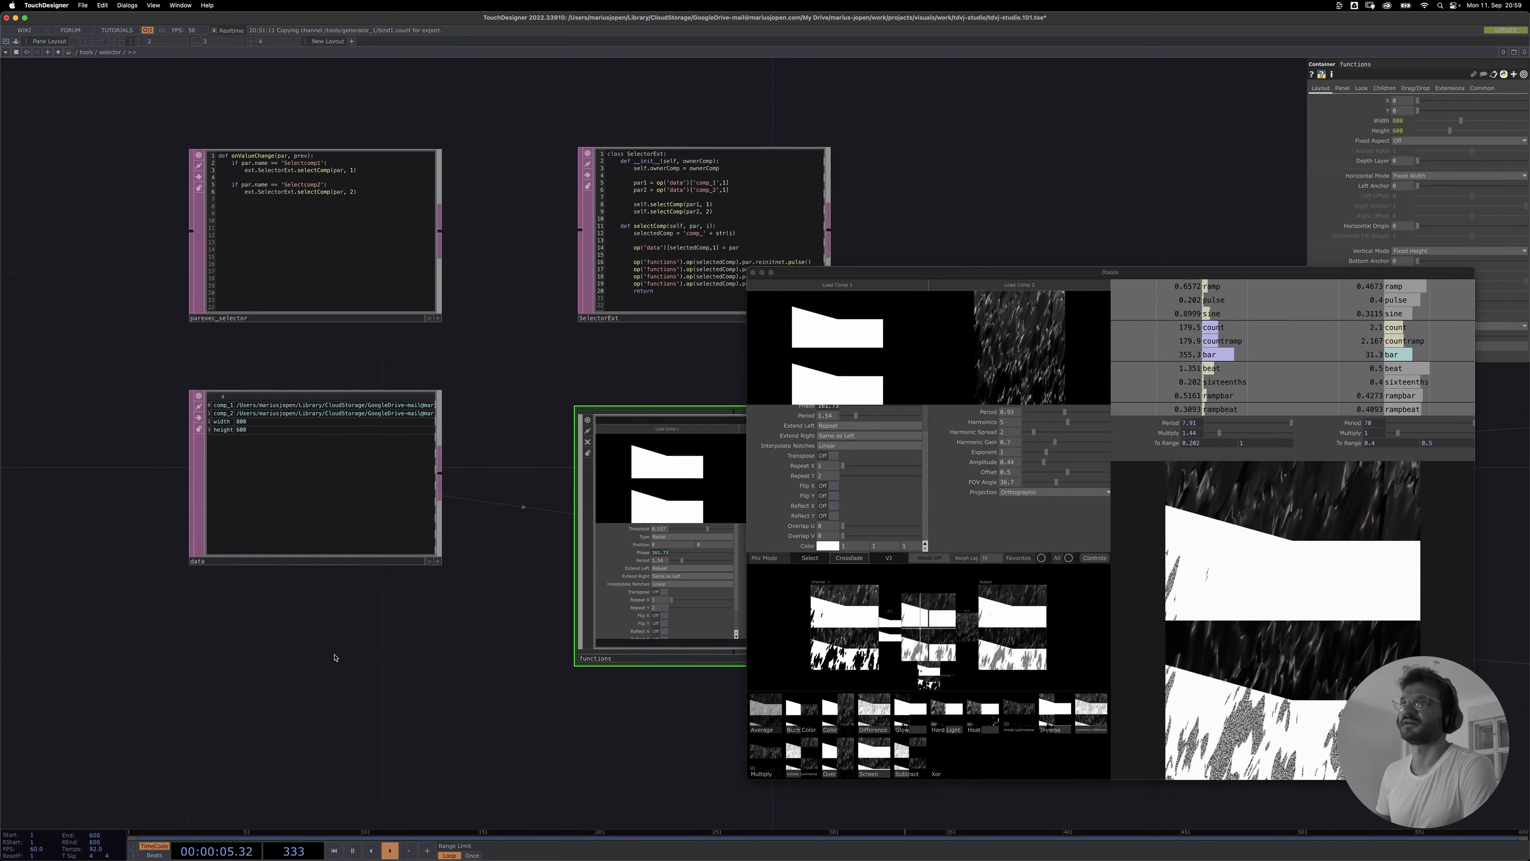
scroll(335, 657, down, 1)
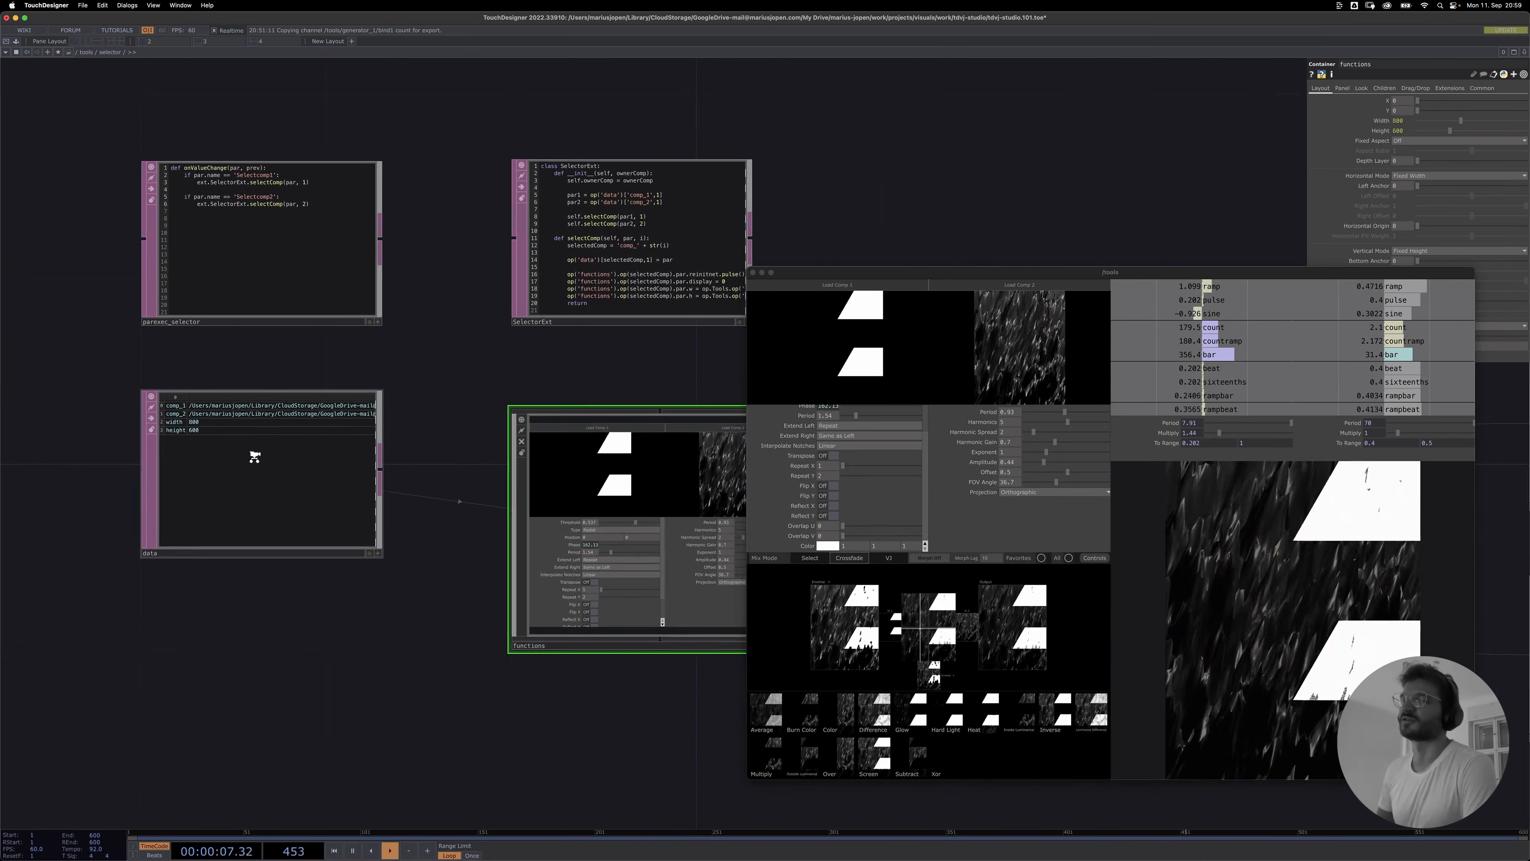
- Open the selector component's parameters in a separate window, view its Custom page, and close the window
right_click(104, 53)
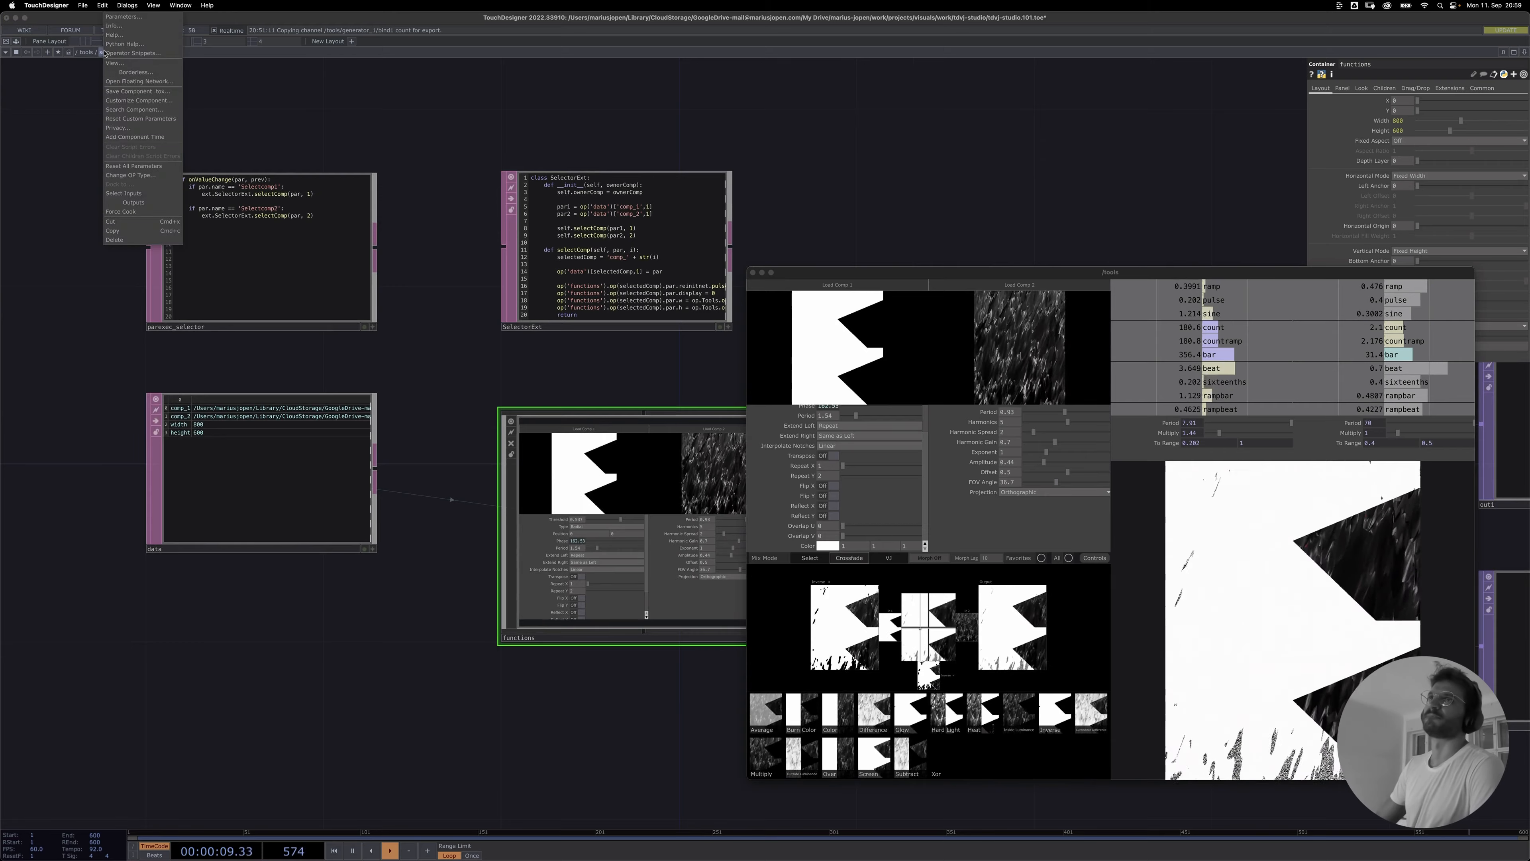
click(138, 18)
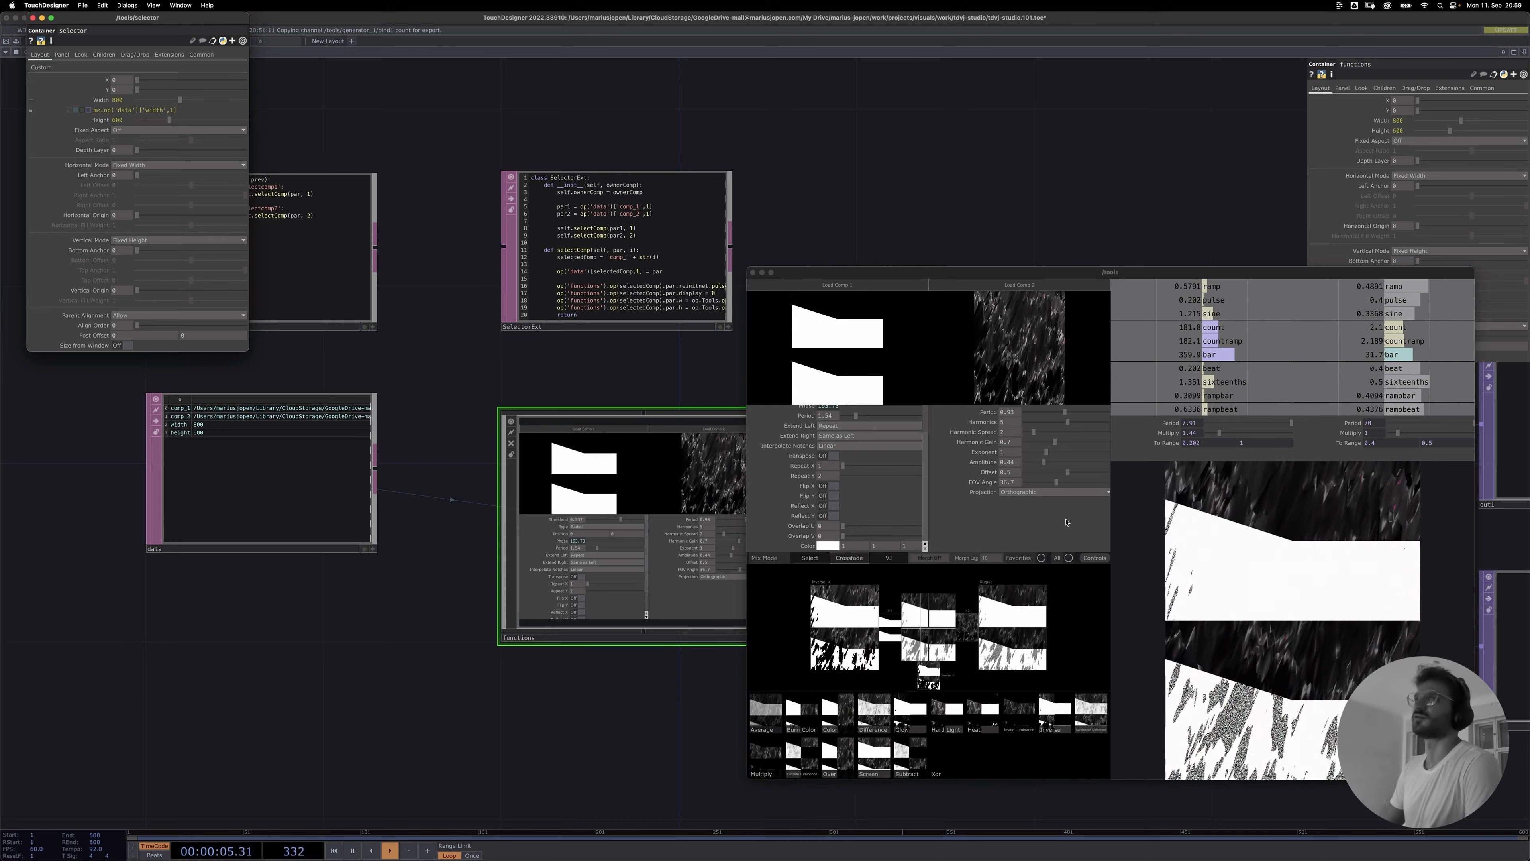
click(31, 68)
drag(107, 22, 480, 271)
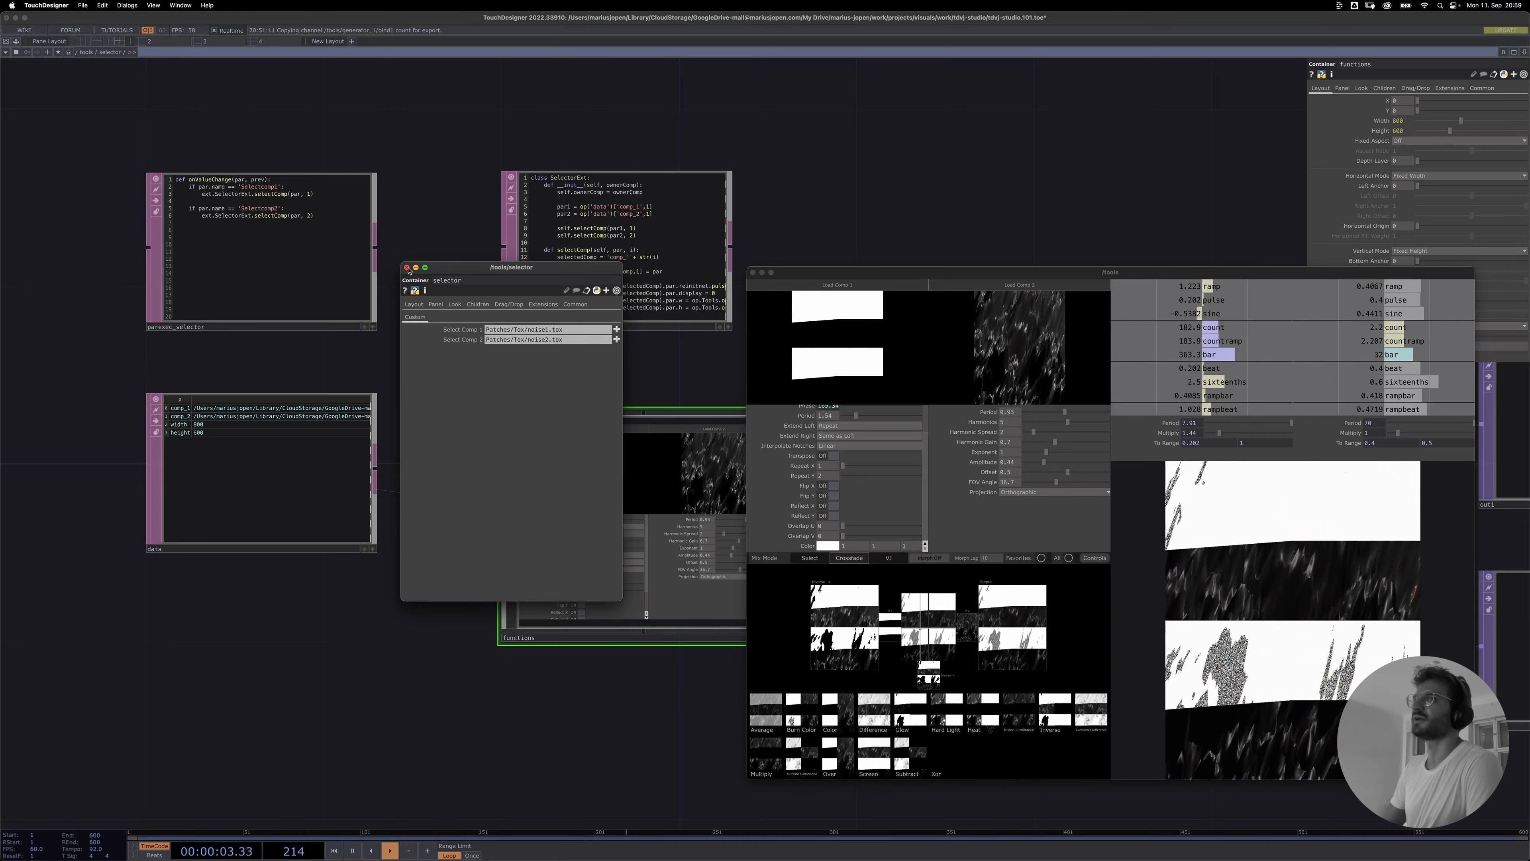
click(407, 268)
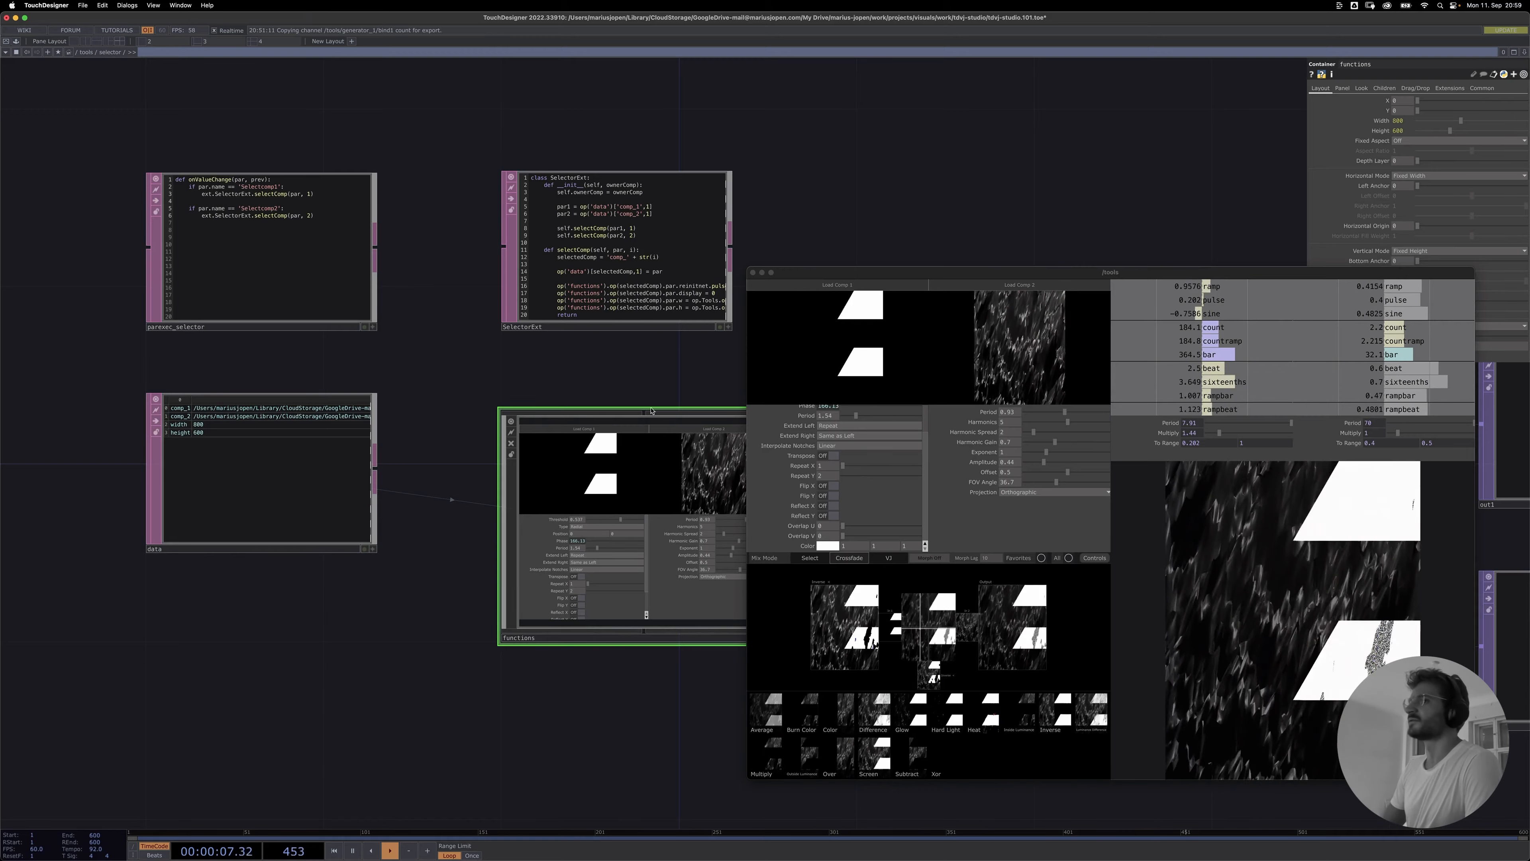
- Inspect comp_1's external tox reference inside the functions container and compare it with the selector's data table
drag(407, 344, 277, 298)
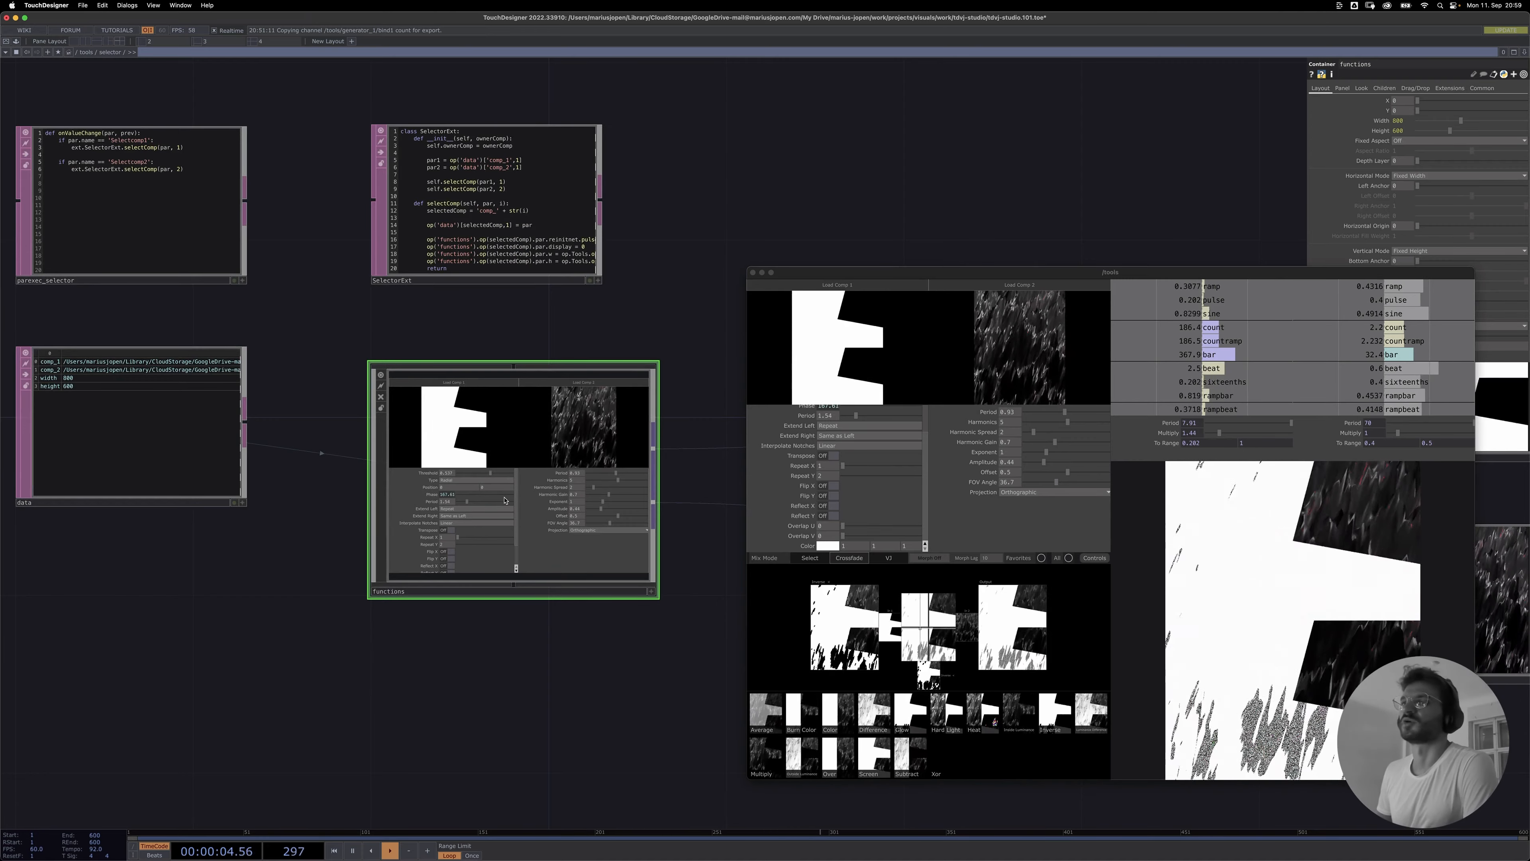
mouse_move(501, 684)
mouse_down()
mouse_move(517, 686)
mouse_move(496, 673)
mouse_up()
key(i)
key(h)
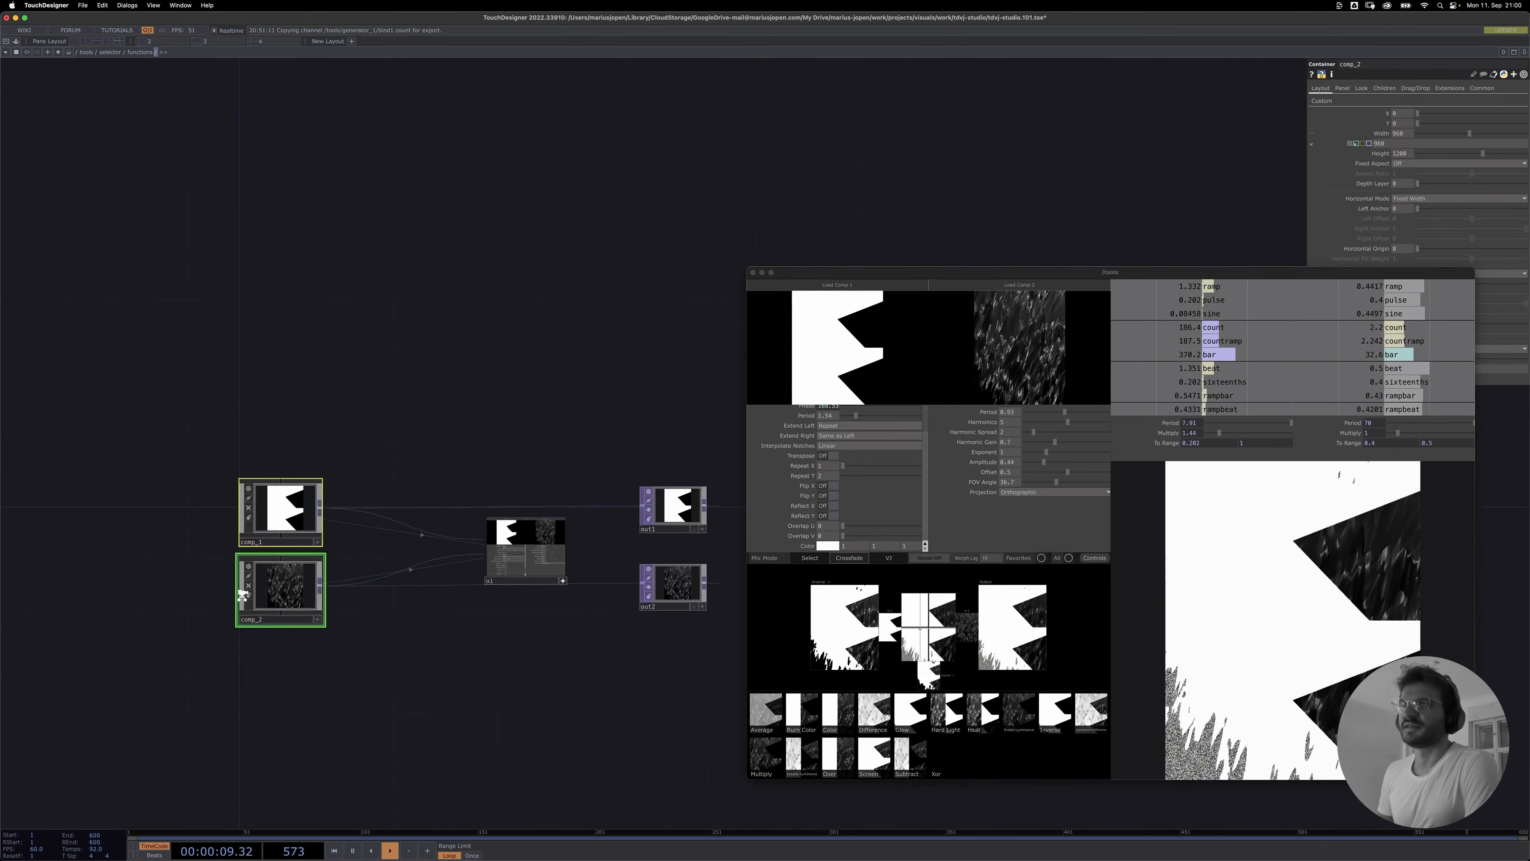
scroll(243, 595, up, 2)
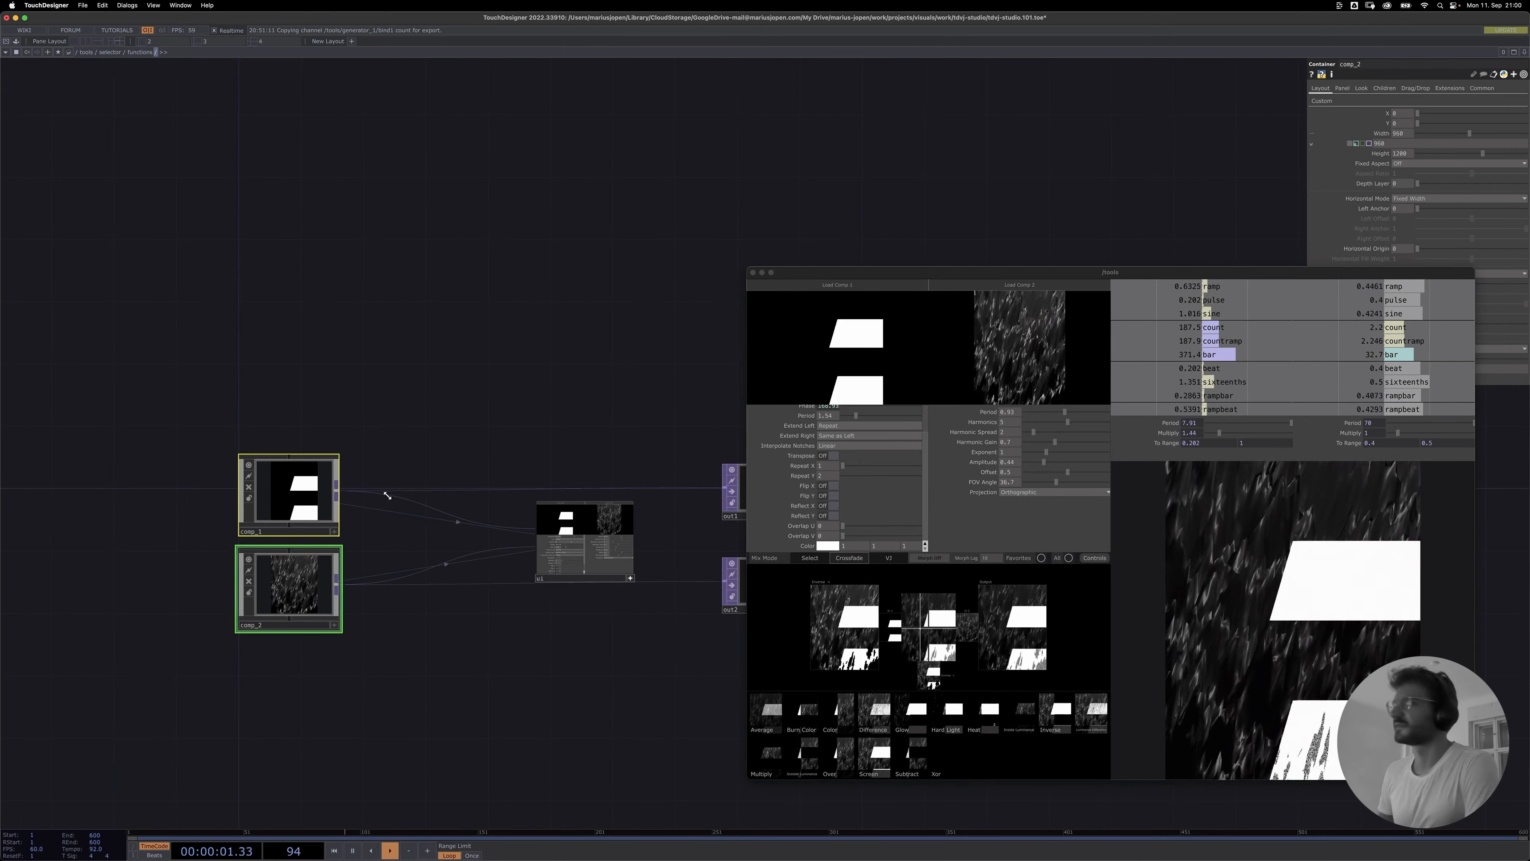
click(290, 494)
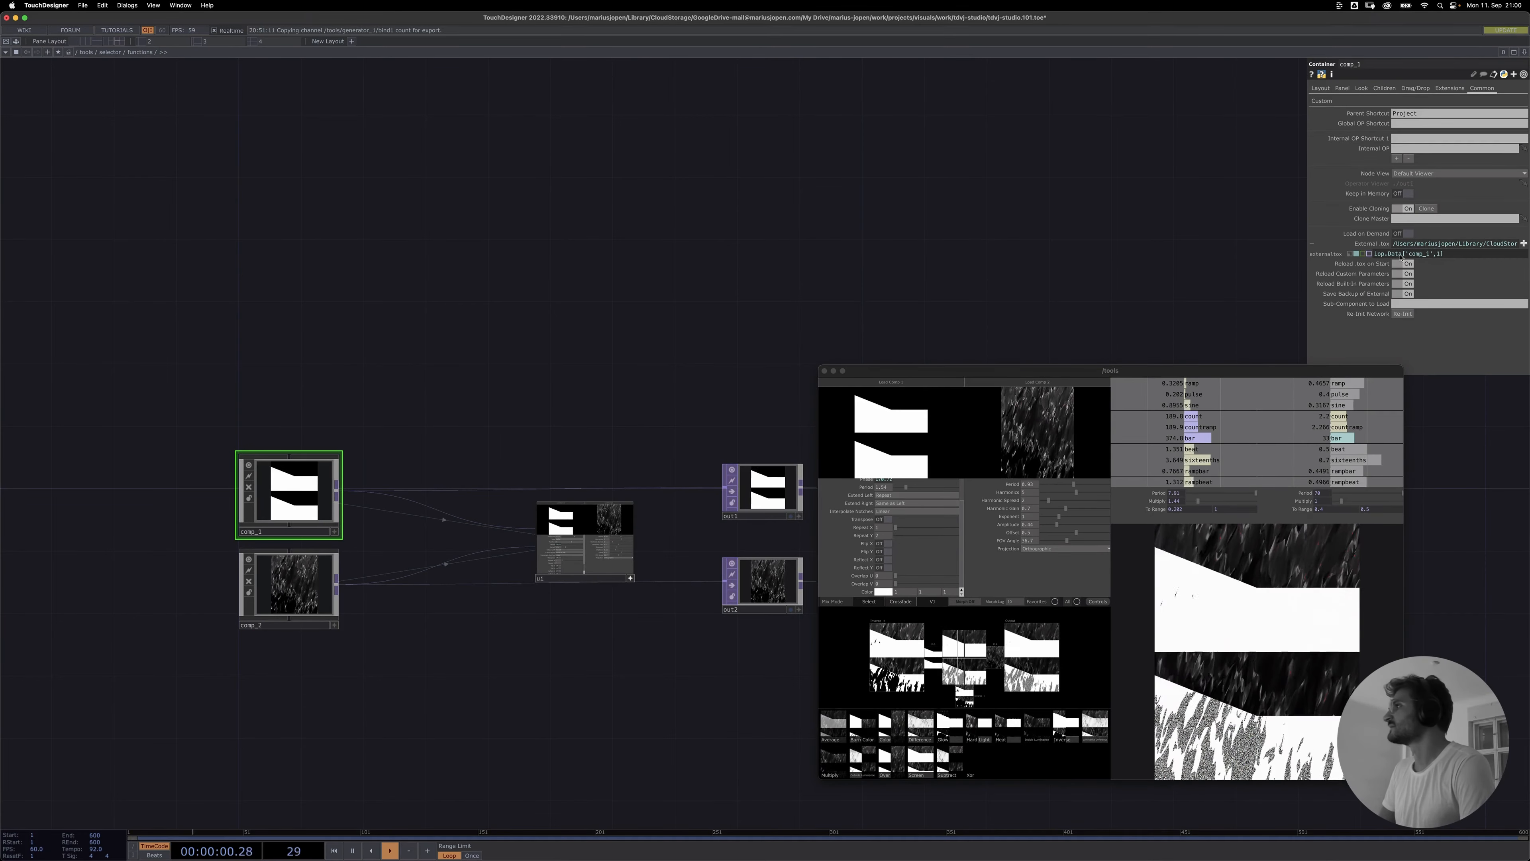
mouse_move(1393, 259)
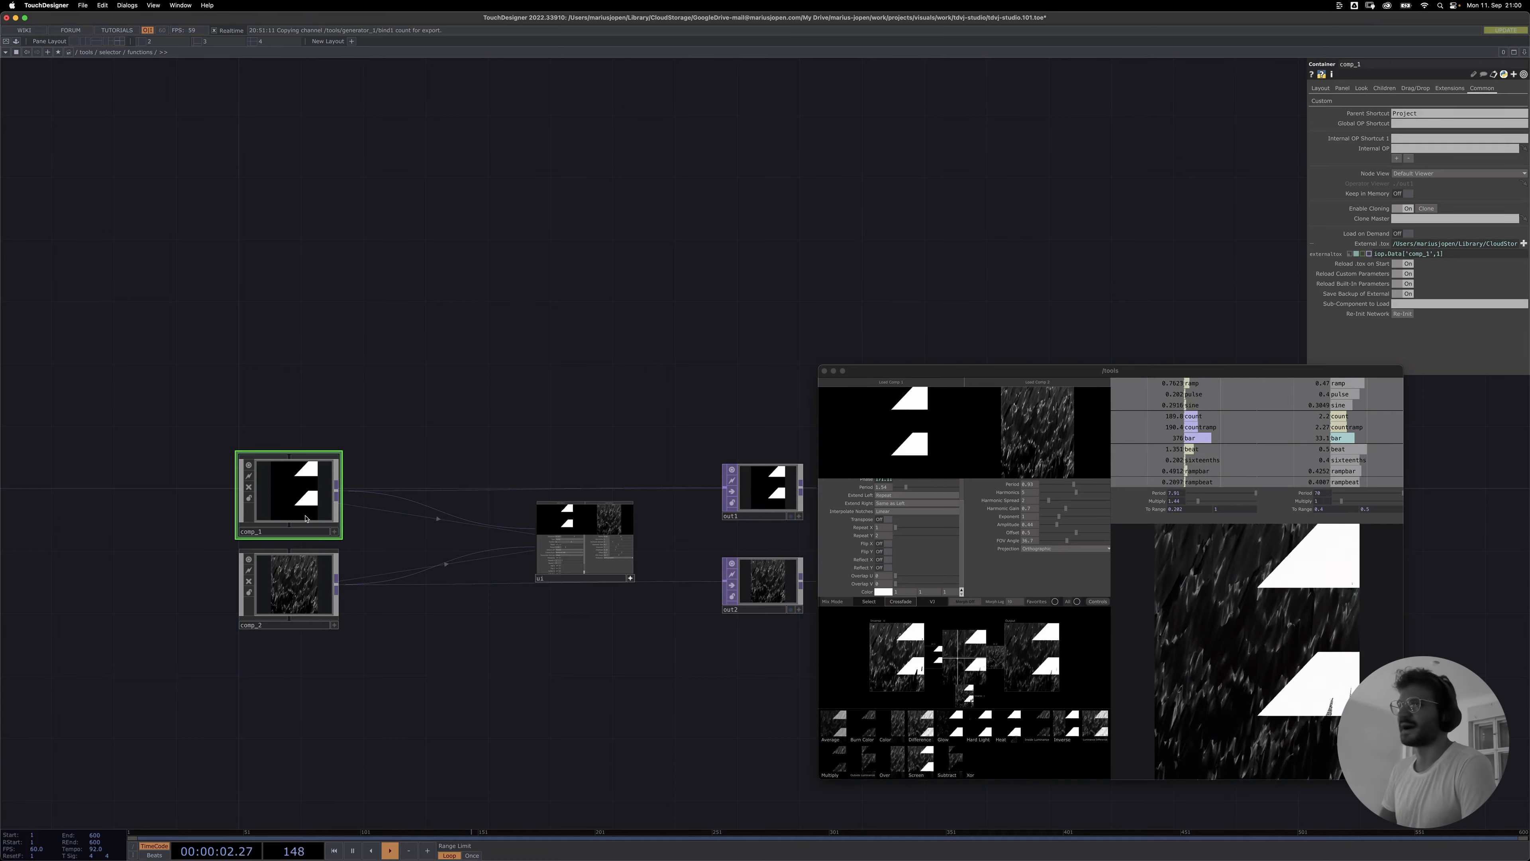
key(u)
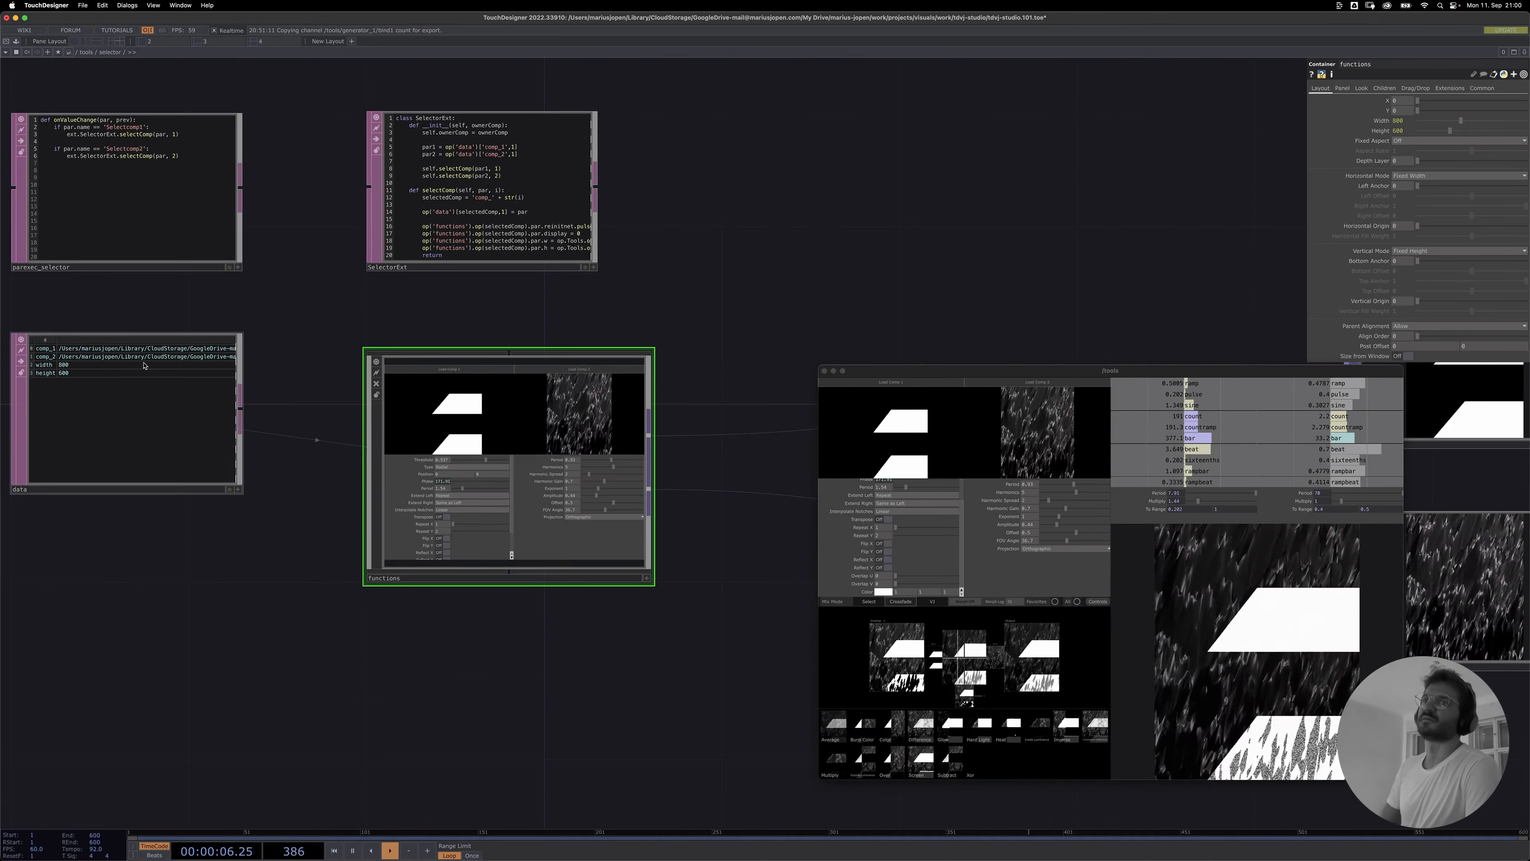
click(465, 464)
key(i)
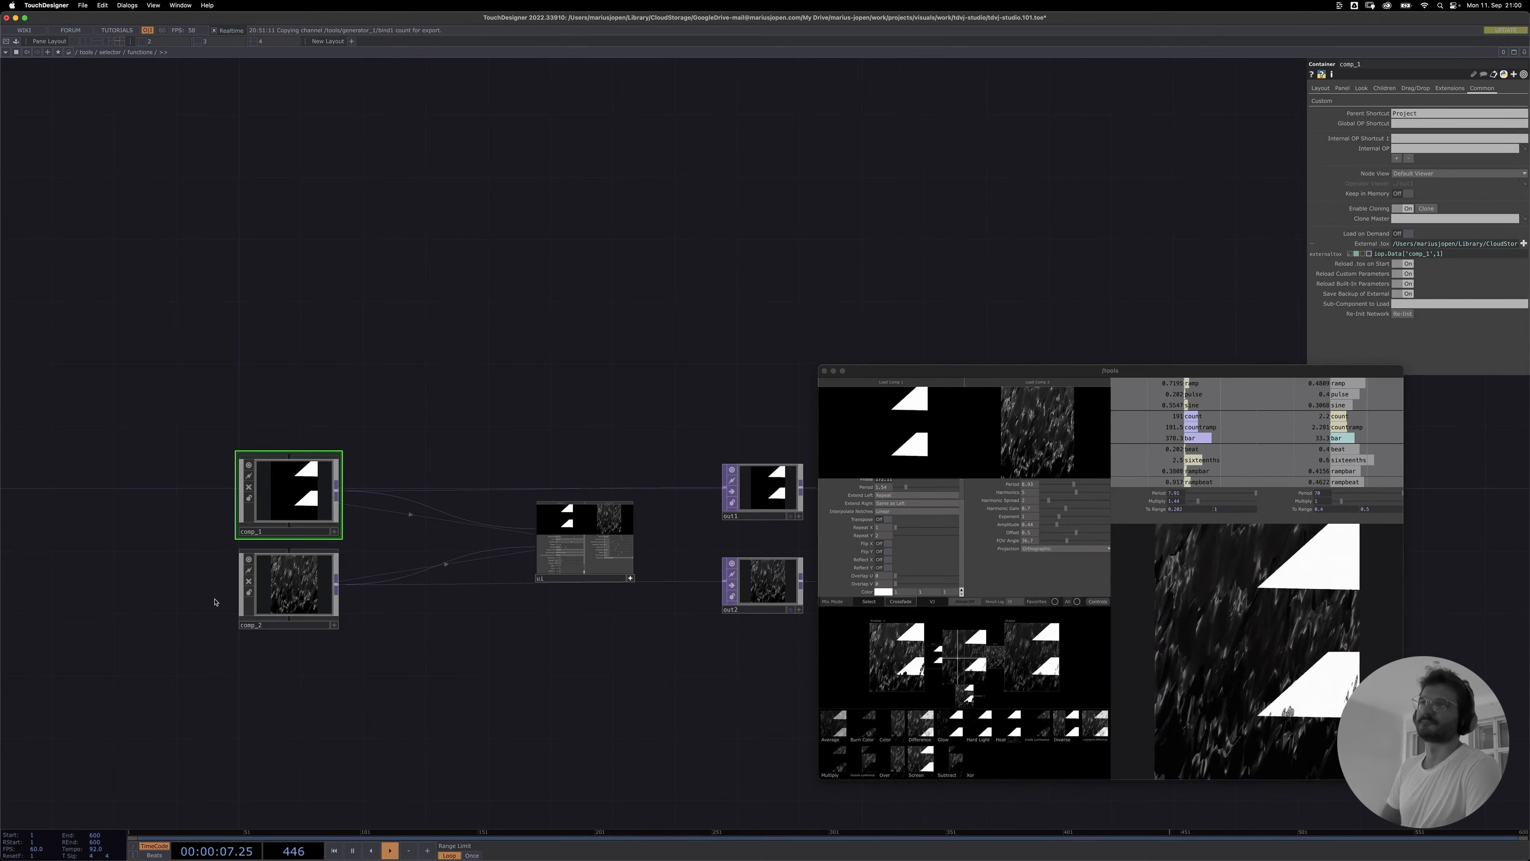
- Enter the ui component inside functions and review its selectors, parameters and previews containers
click(287, 595)
click(629, 579)
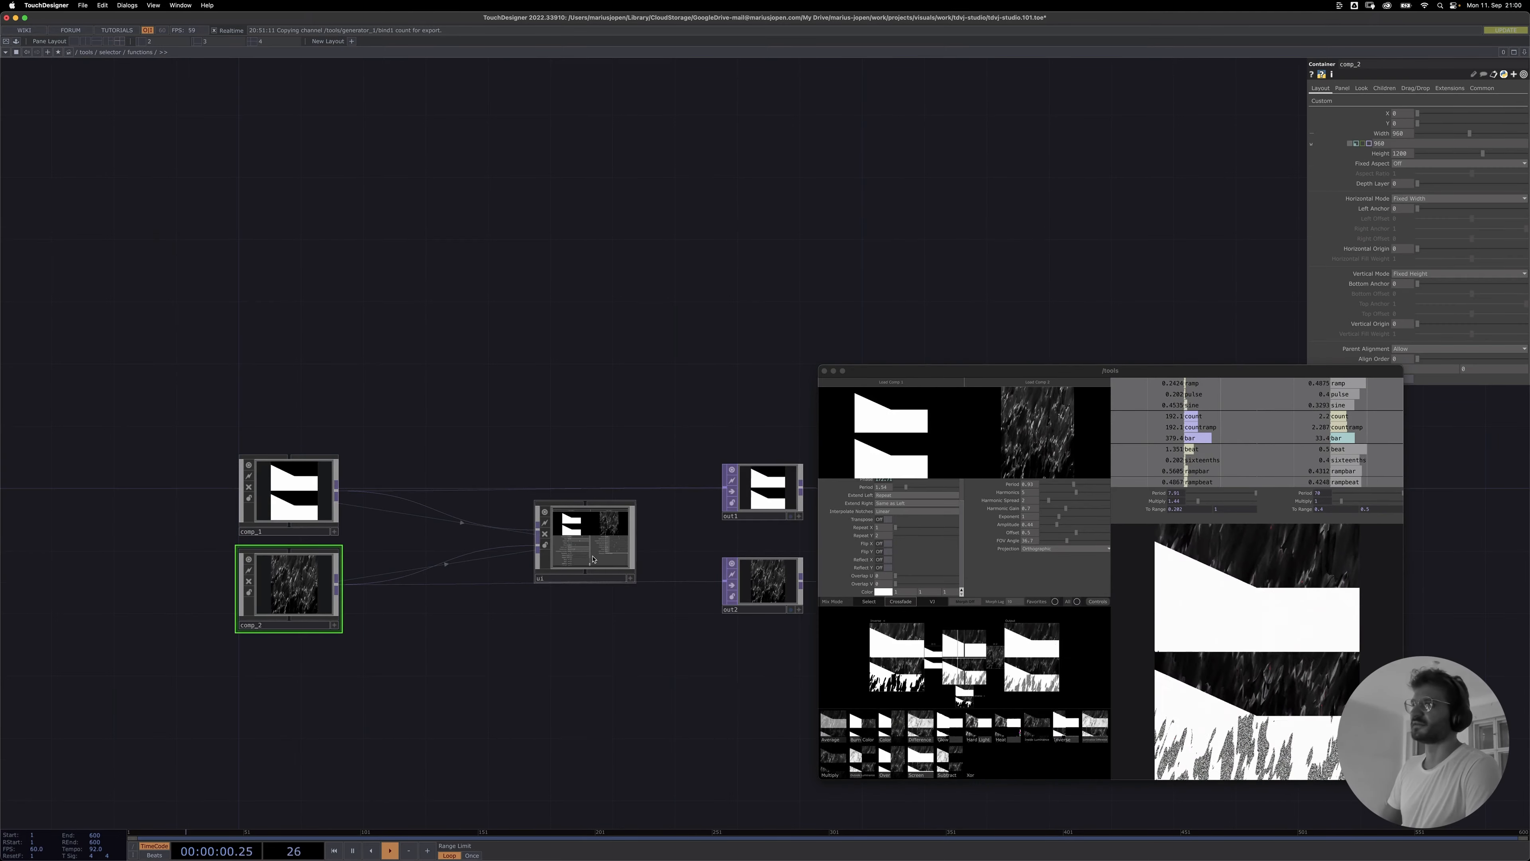
scroll(588, 553, up, 5)
click(570, 544)
key(i)
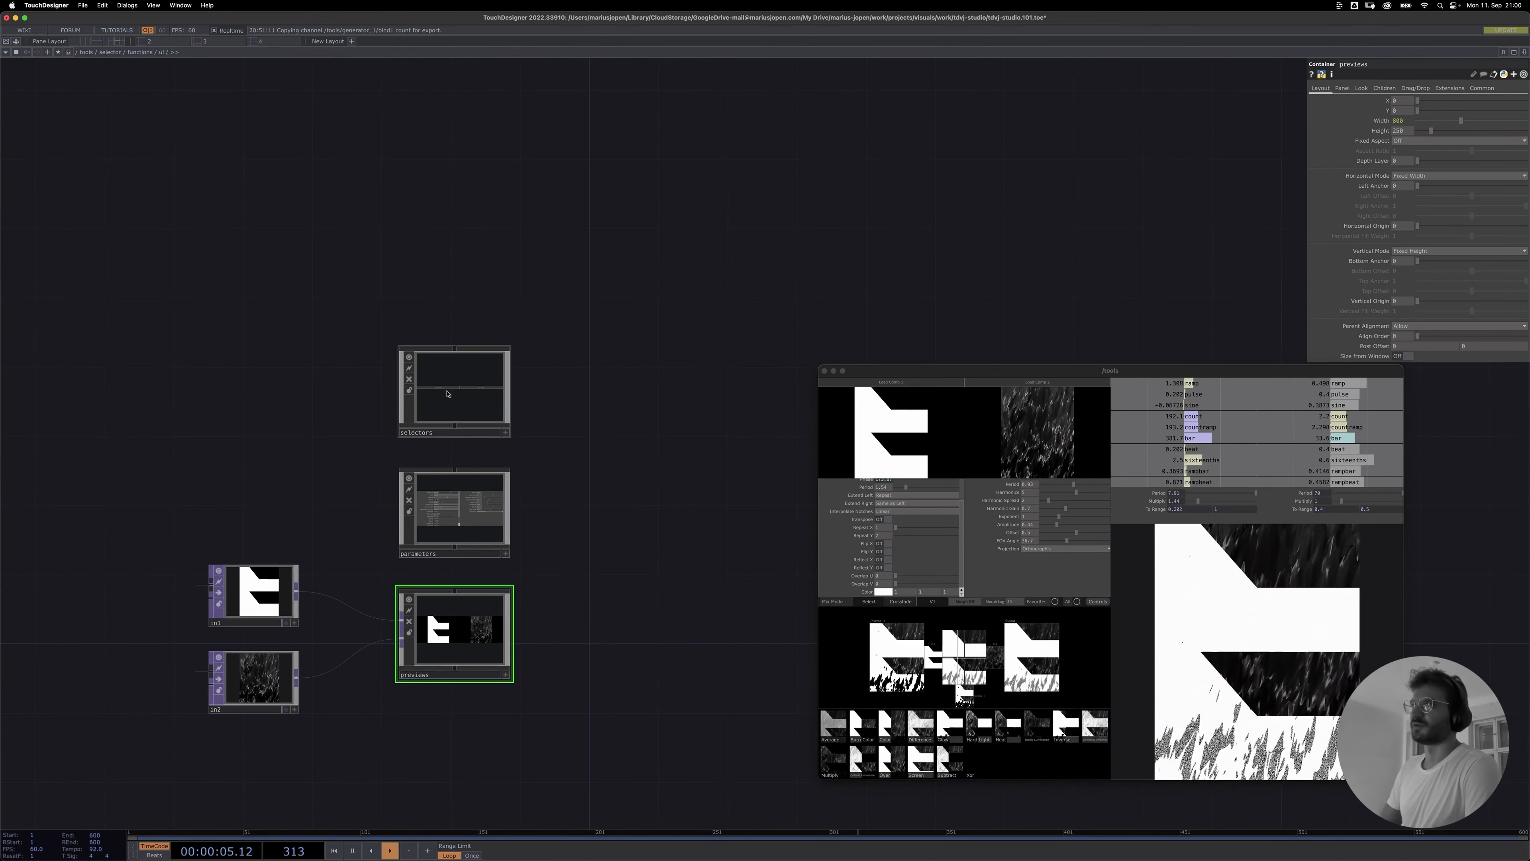
scroll(475, 392, up, 4)
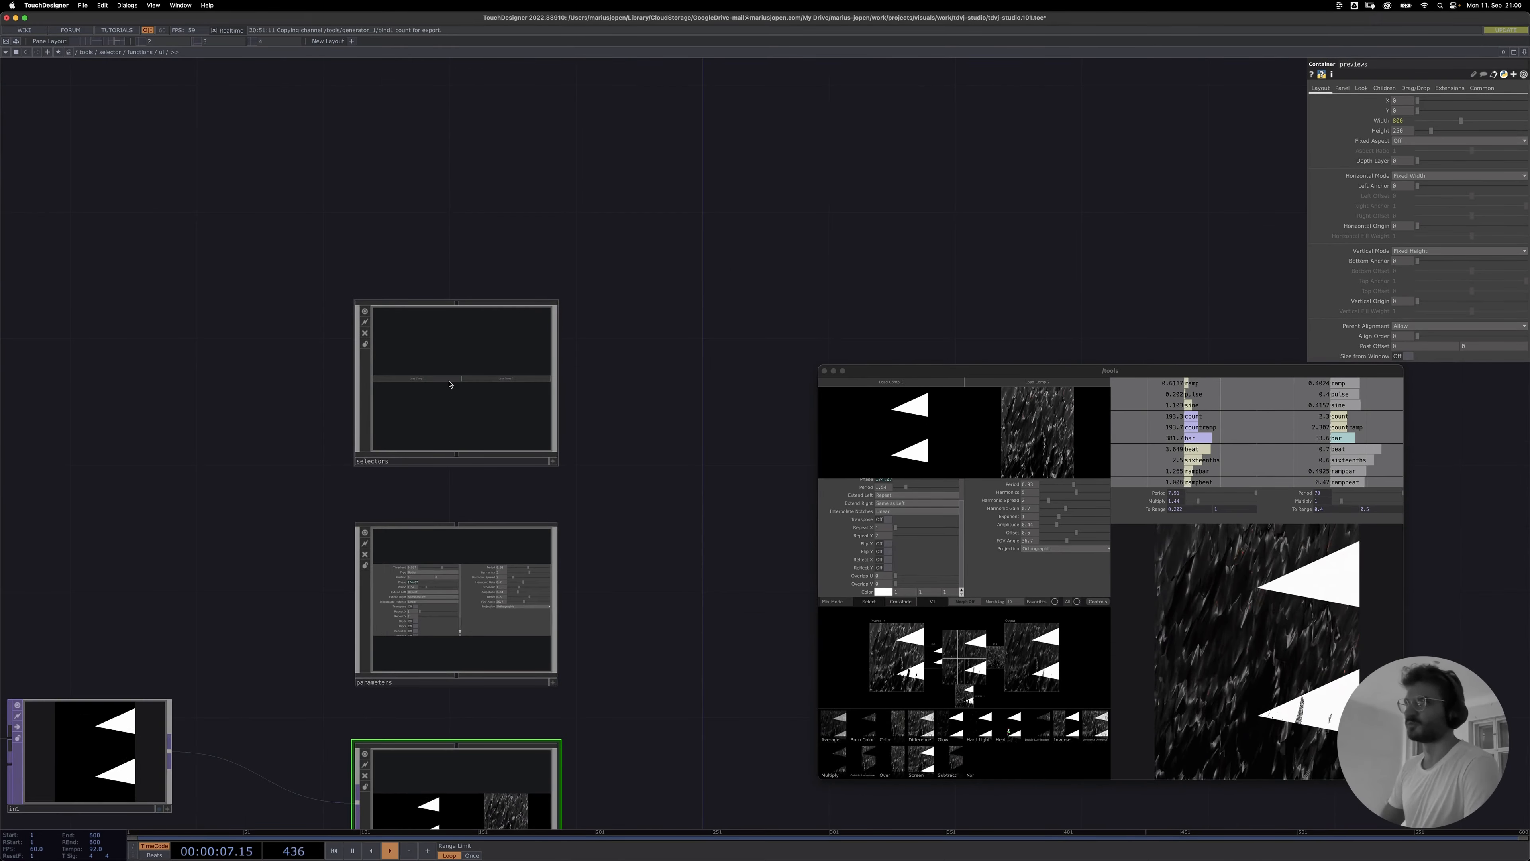
drag(659, 624, 711, 406)
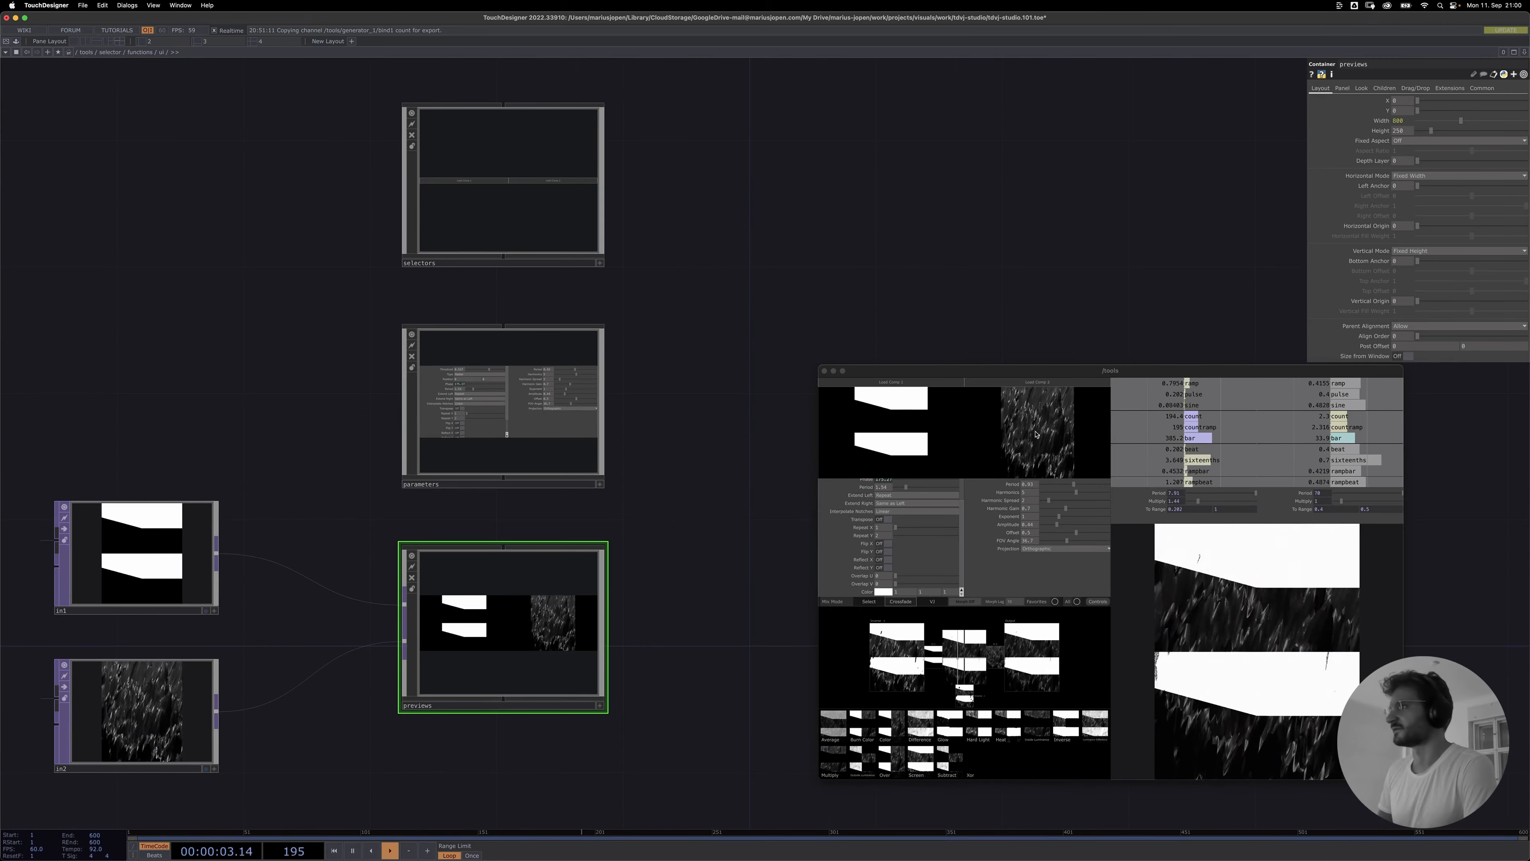
- Enter the parameters container and inspect the operator reference of compPar1
click(523, 434)
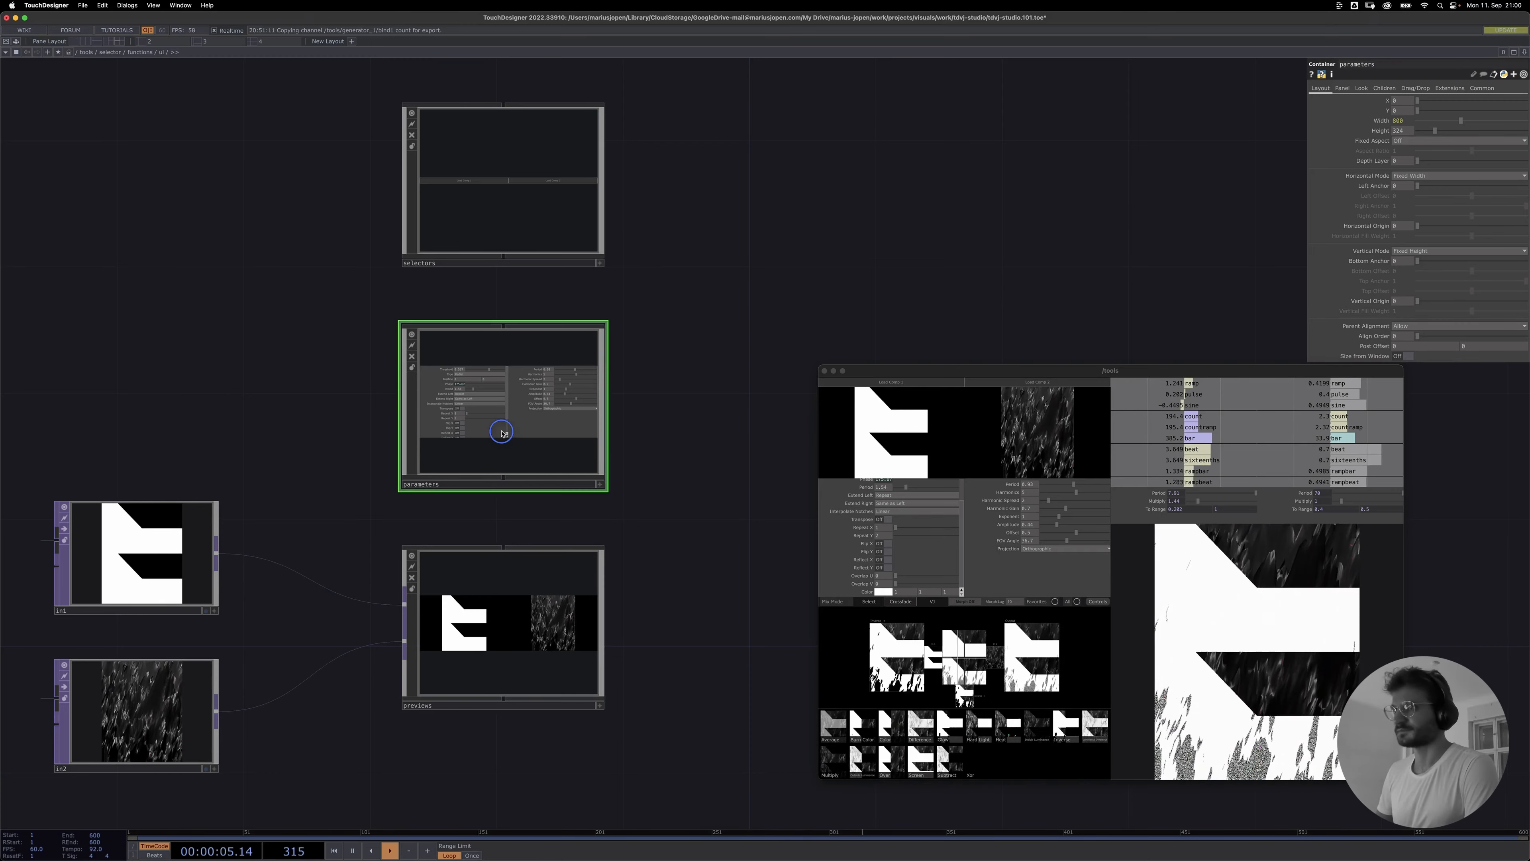
key(i)
click(326, 589)
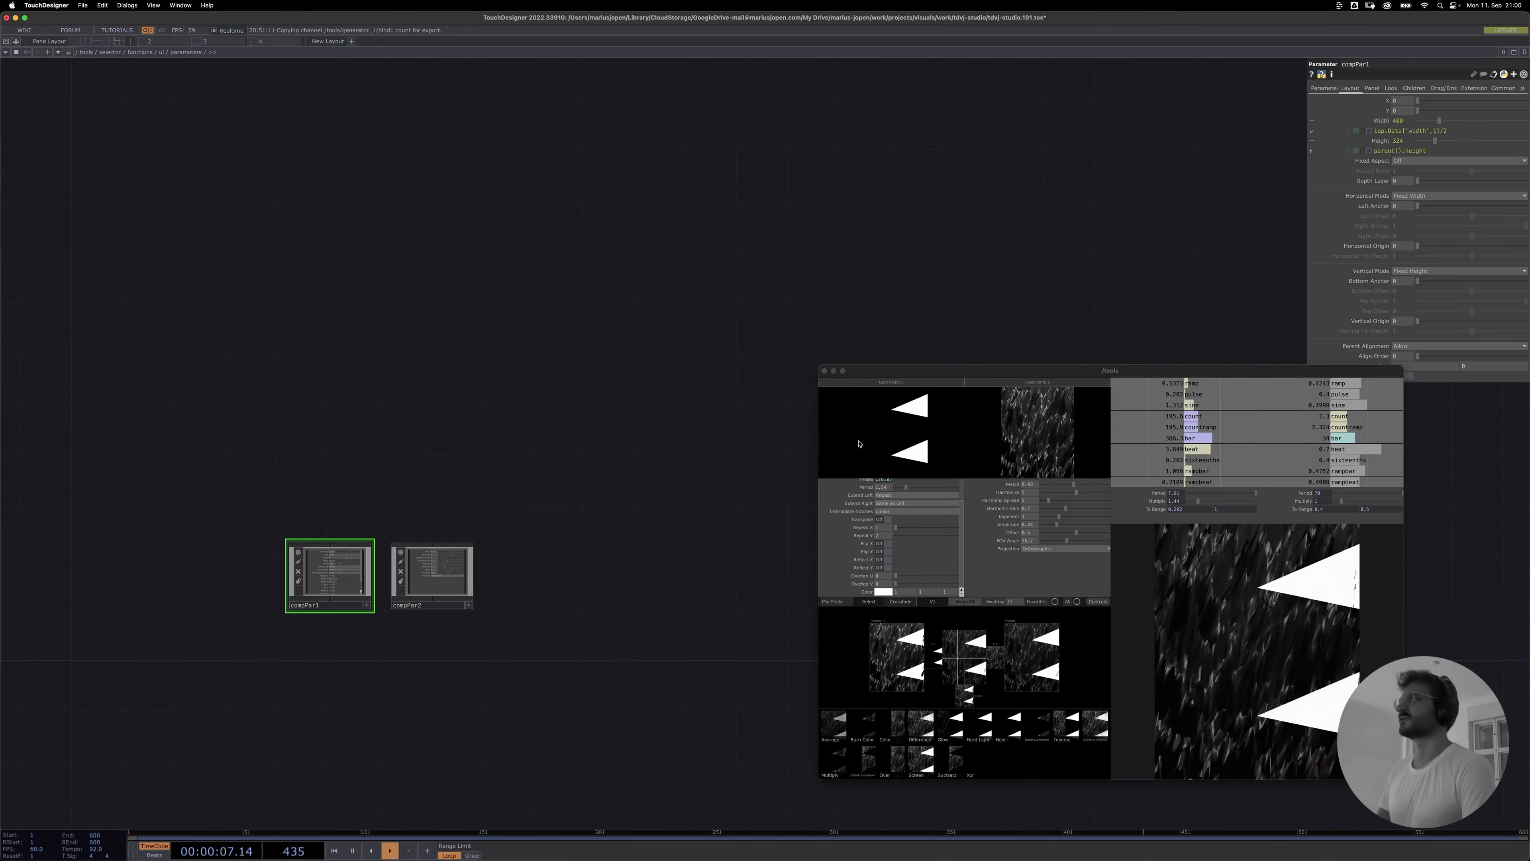
click(1323, 88)
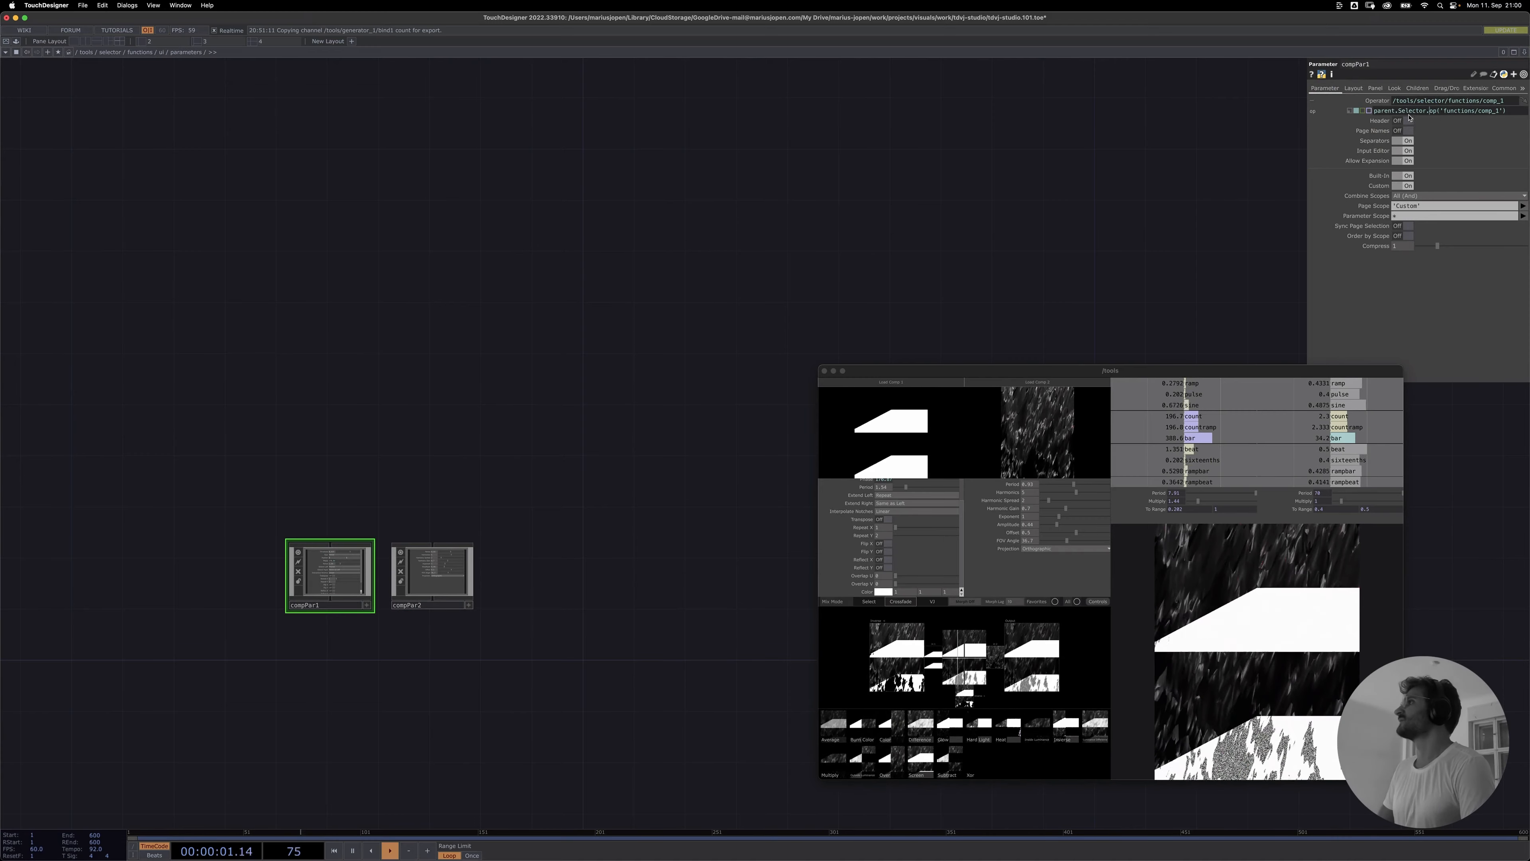
- Return to the functions network and review how both comps connect to the ui component and the outputs
key(u)
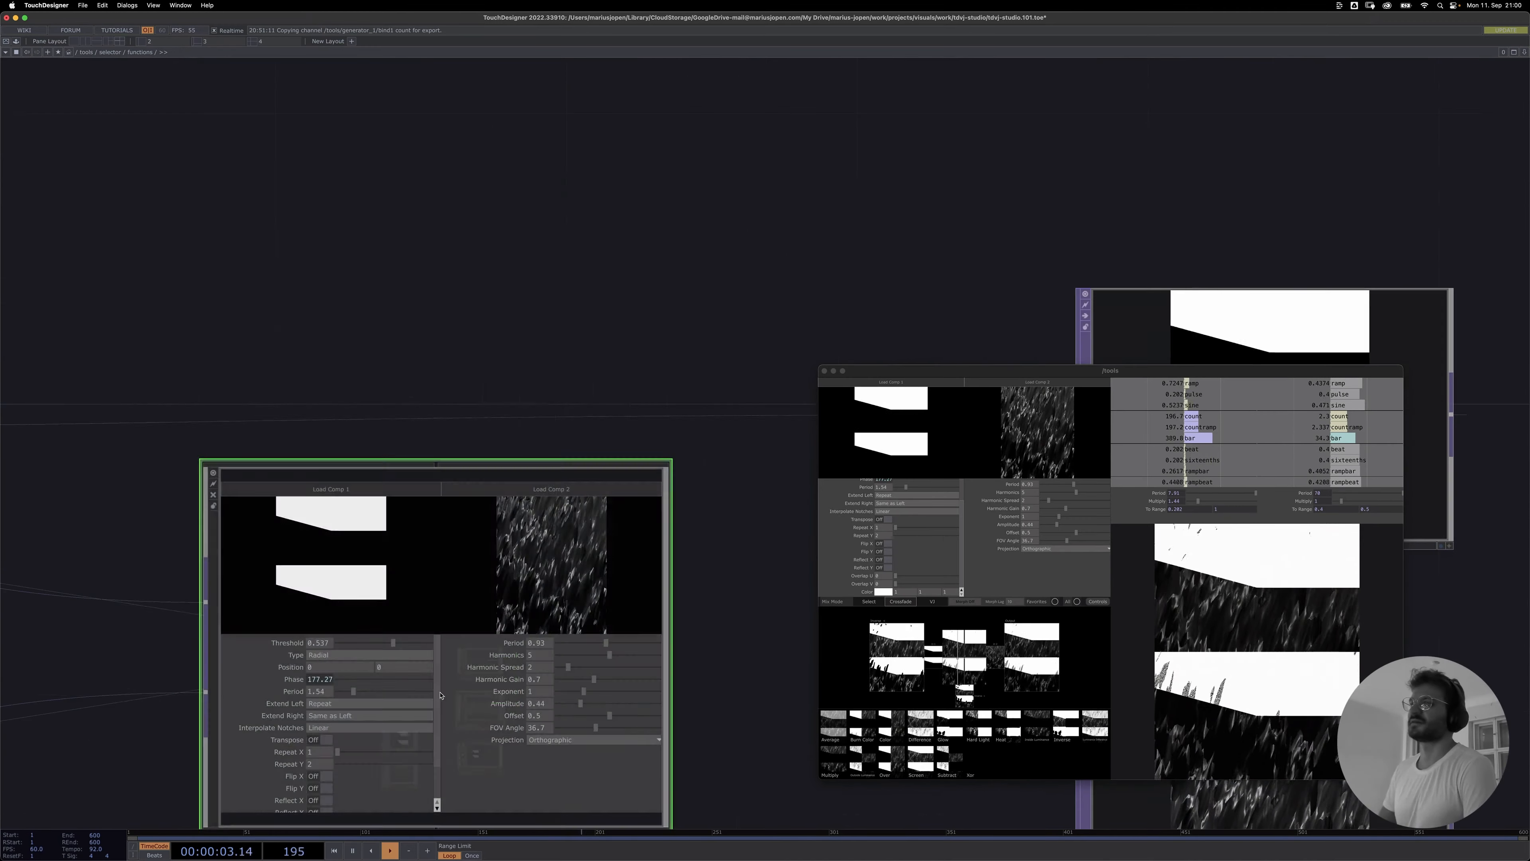
drag(430, 533, 628, 363)
click(430, 490)
click(441, 553)
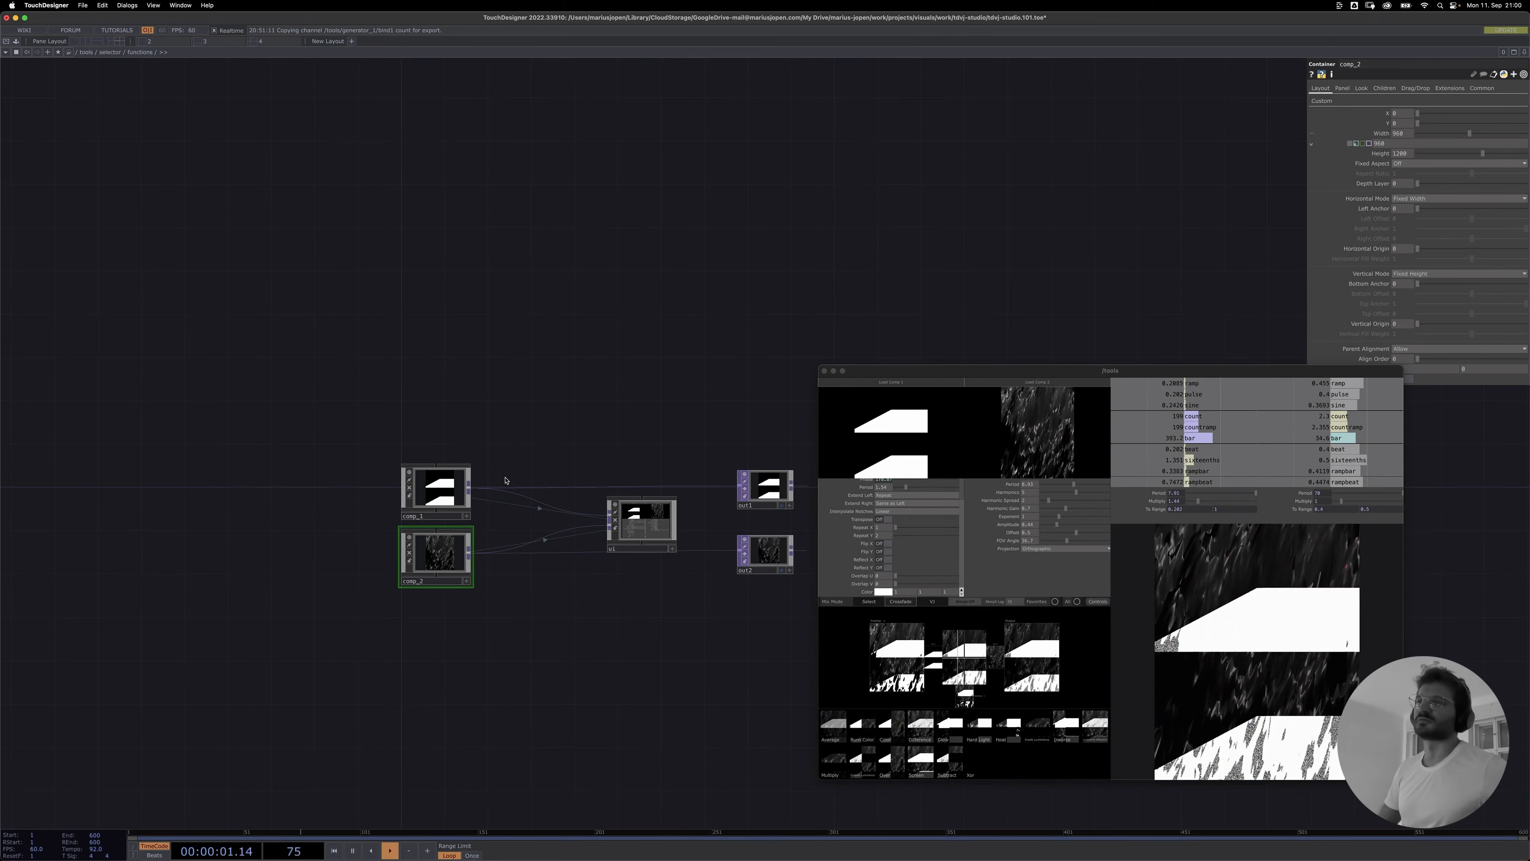
middle_drag(570, 468, 536, 604)
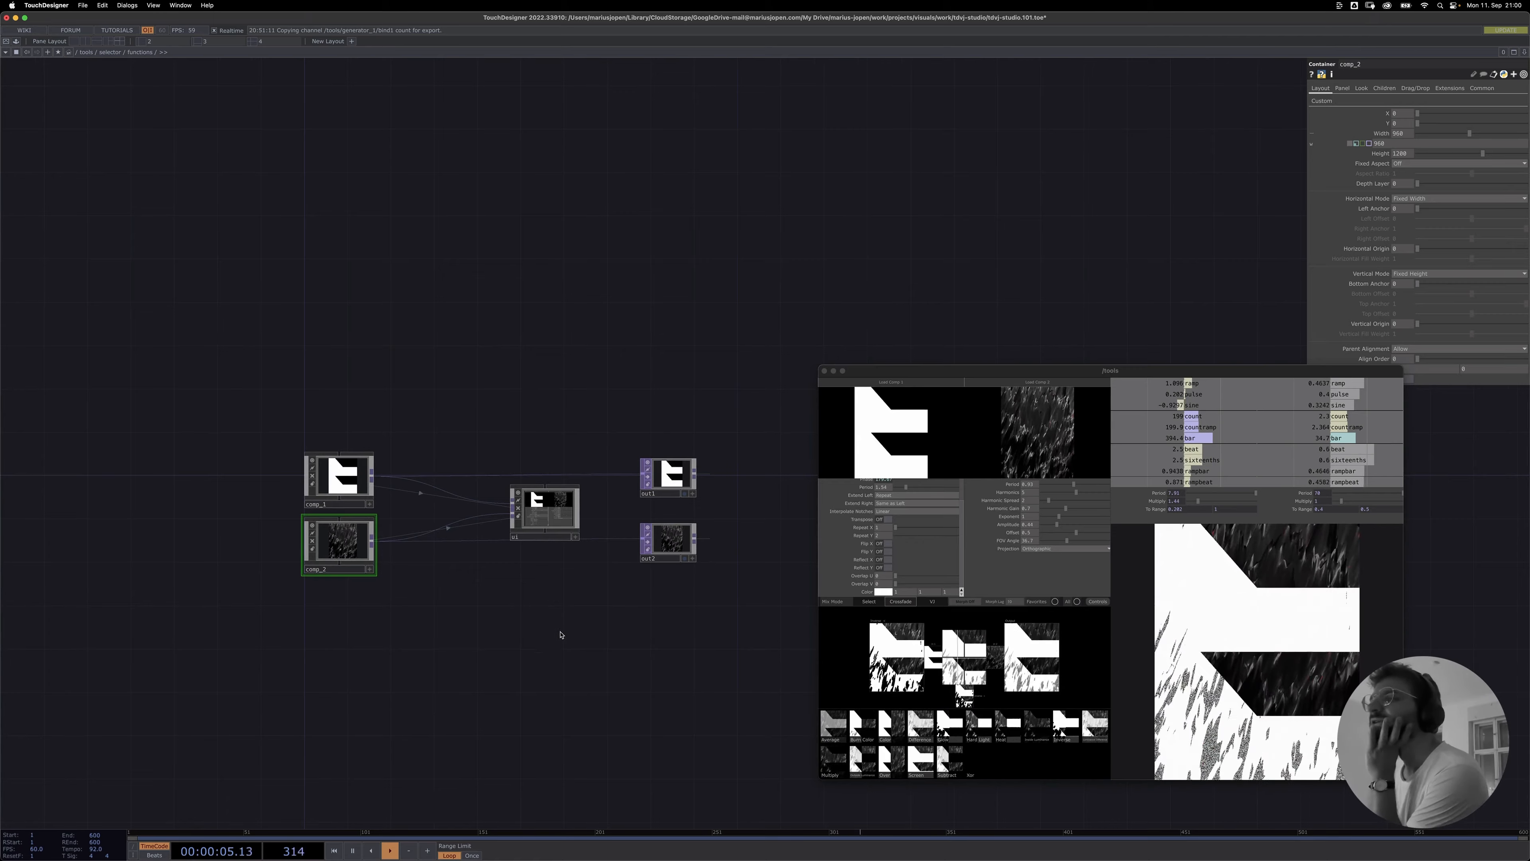
- Go back up to the selector network and review its scripts, data table, functions container and outputs
key(u)
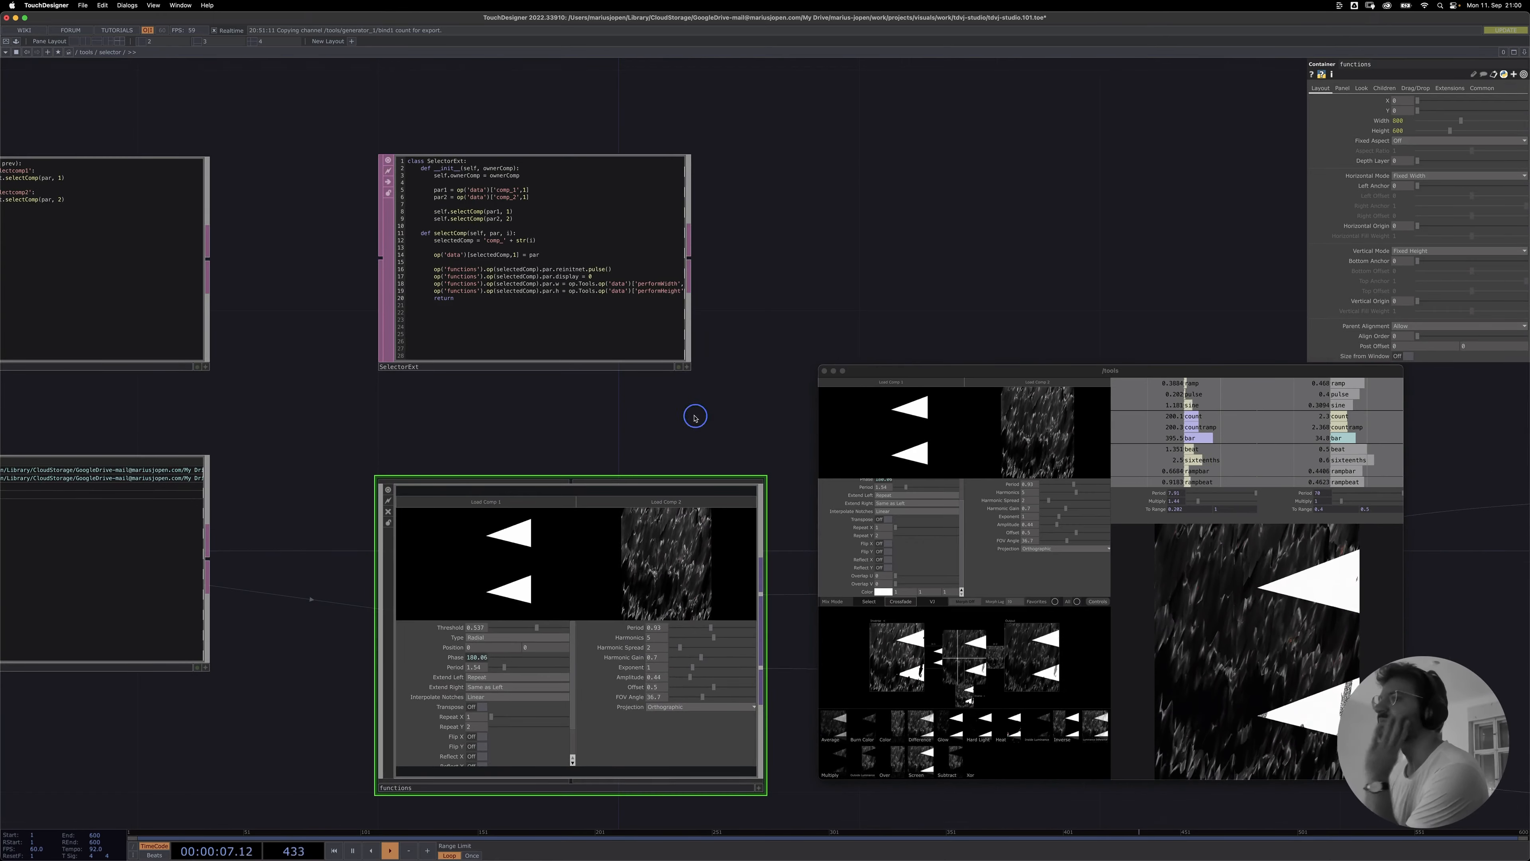
middle_drag(694, 417, 373, 319)
scroll(656, 400, down, 8)
middle_drag(728, 342, 451, 314)
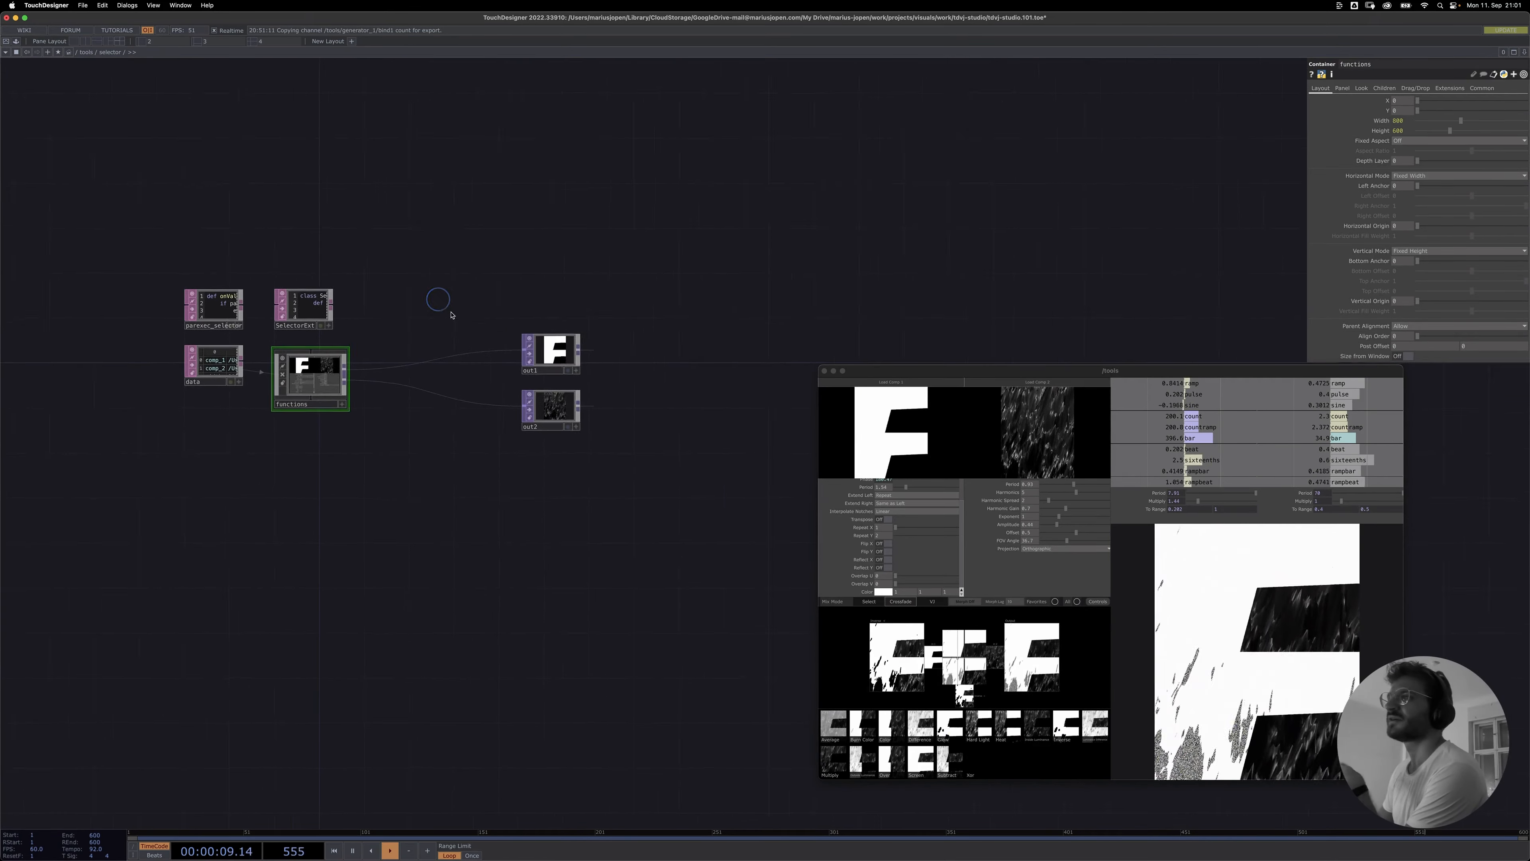
middle_drag(323, 507, 521, 631)
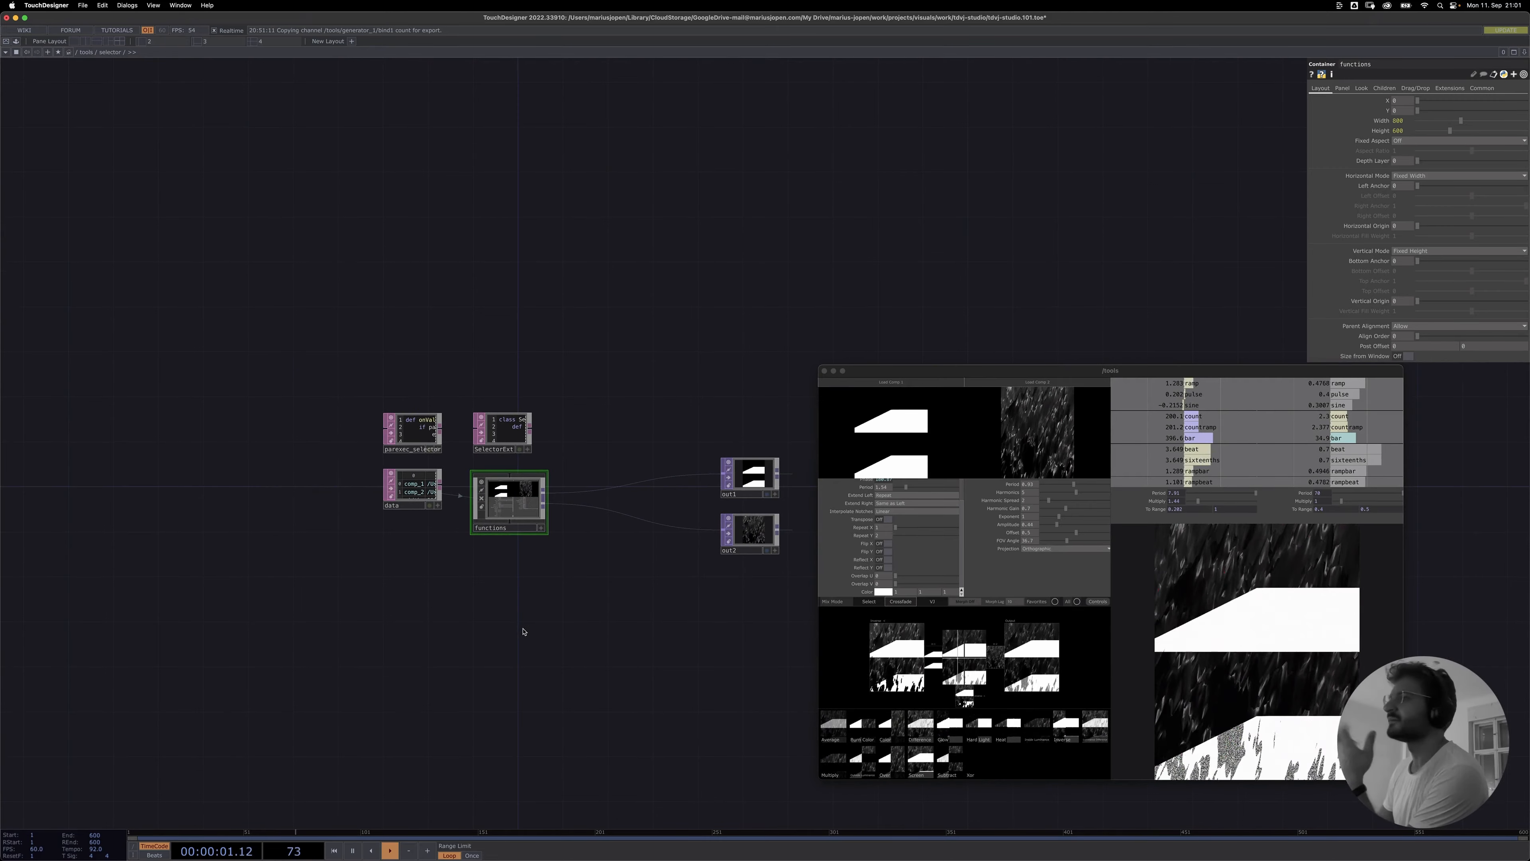
scroll(549, 604, up, 3)
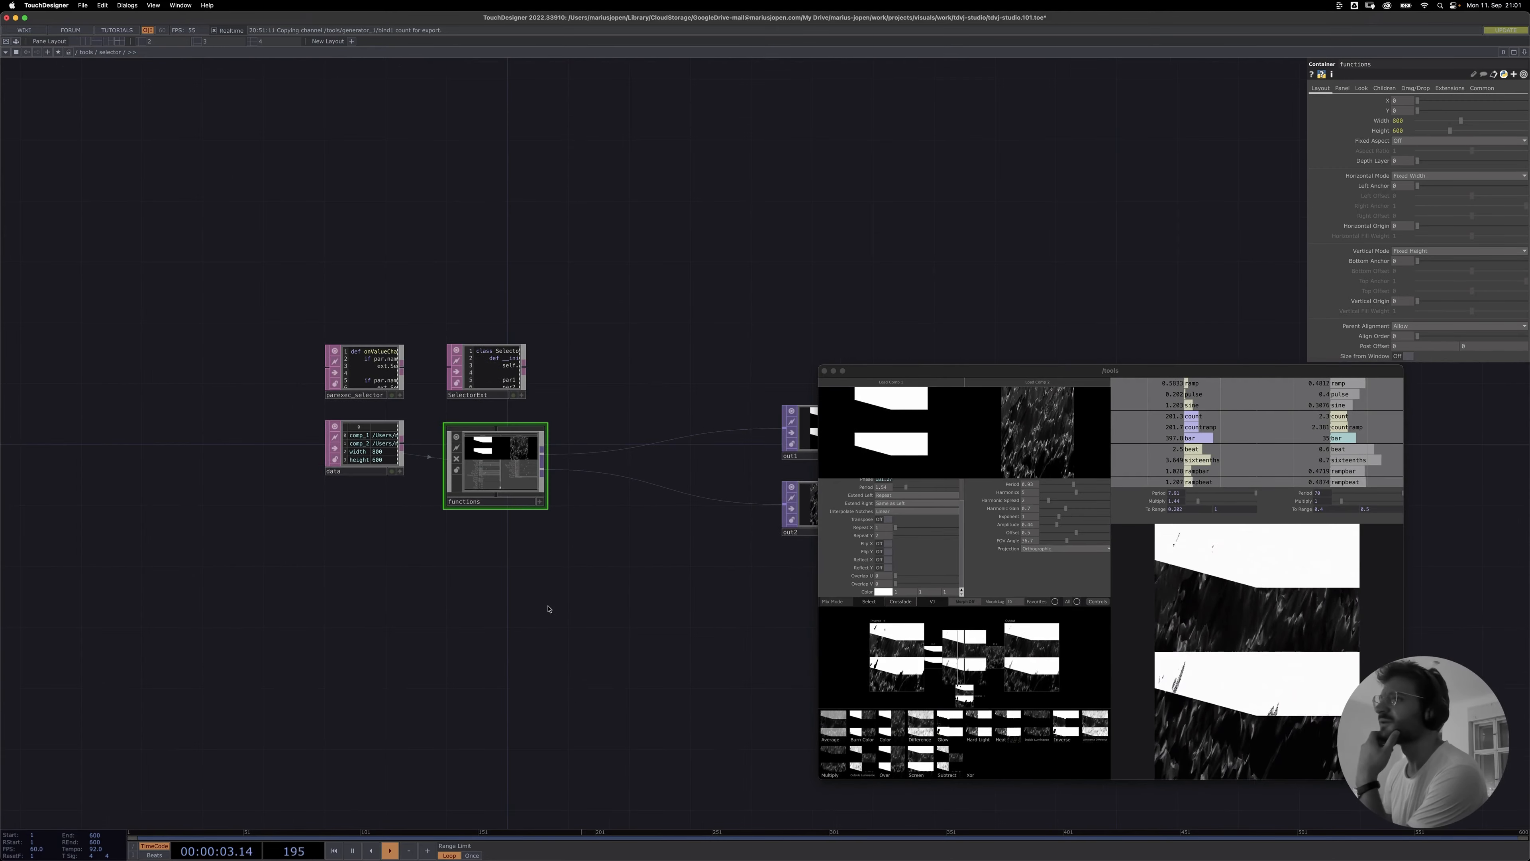
middle_drag(578, 623, 526, 571)
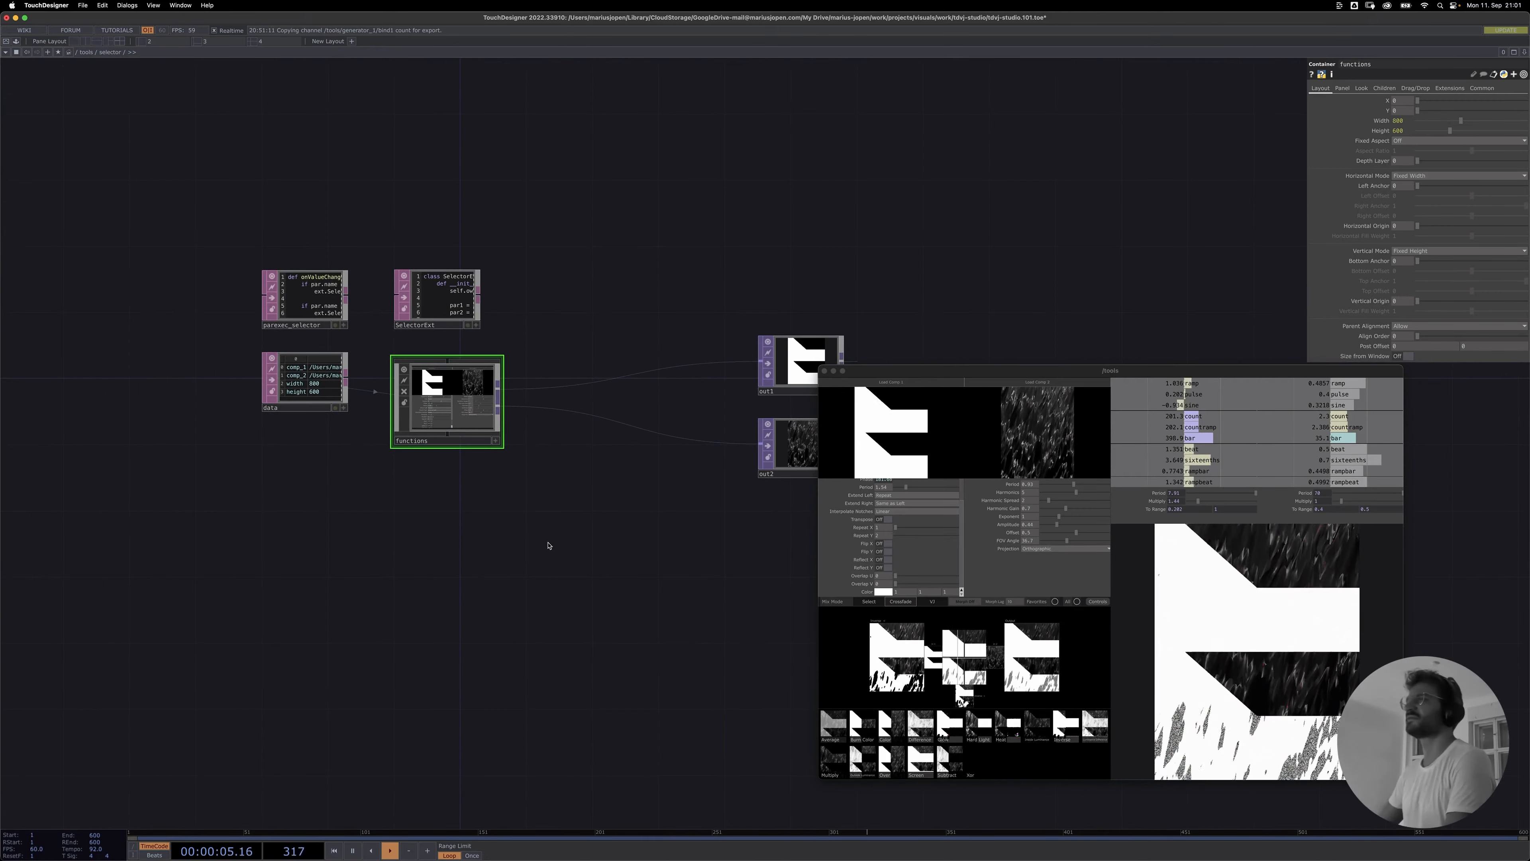
scroll(519, 538, up, 5)
scroll(526, 561, down, 15)
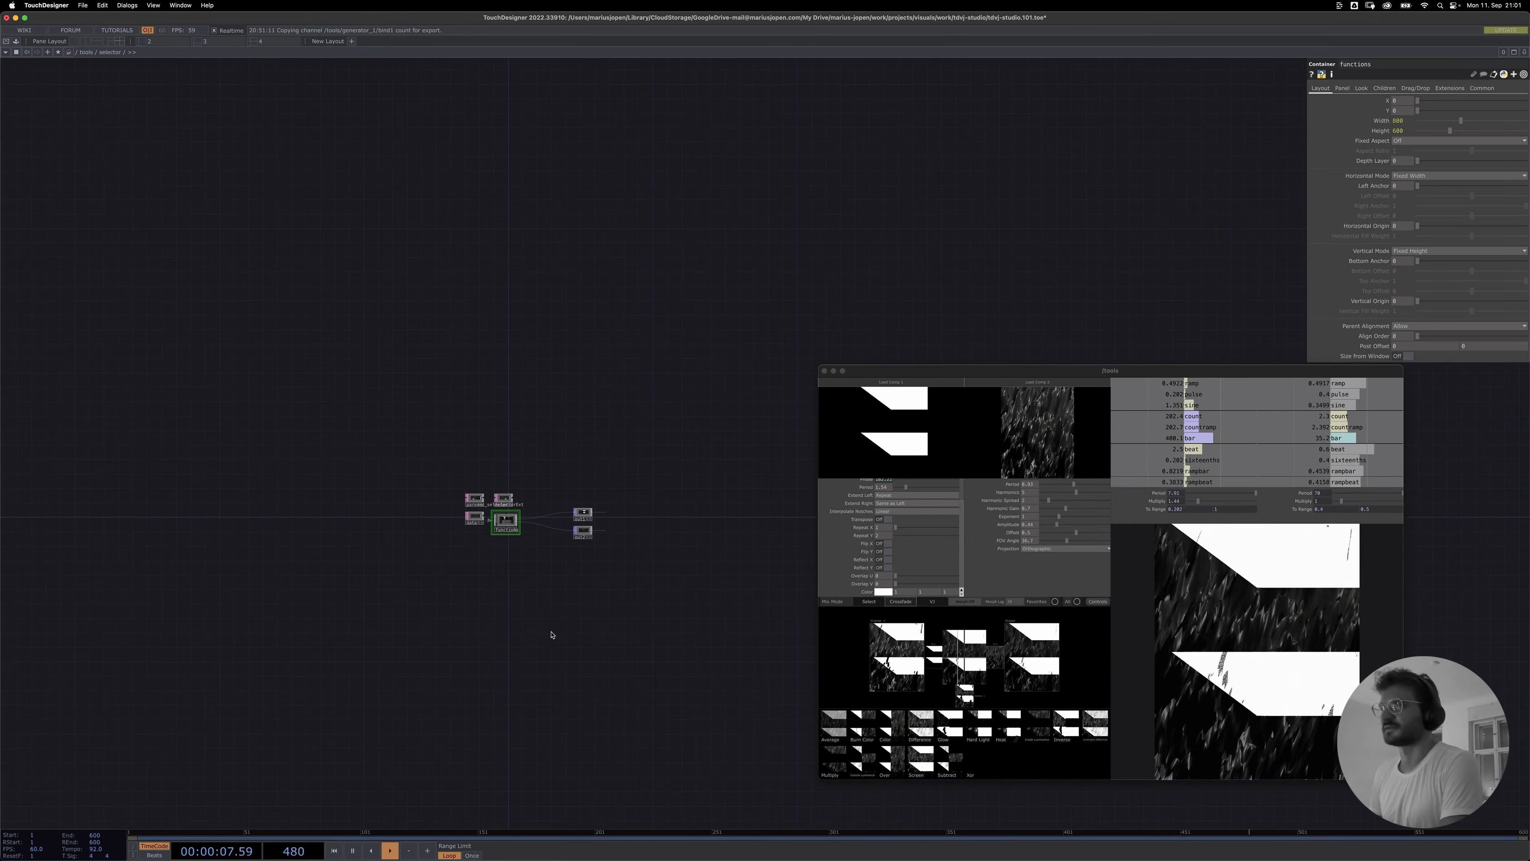
- Open the master component's network, review its nodes, and enter its comp container
scroll(608, 652, down, 12)
drag(440, 454, 140, 332)
drag(704, 670, 601, 675)
click(570, 524)
key(i)
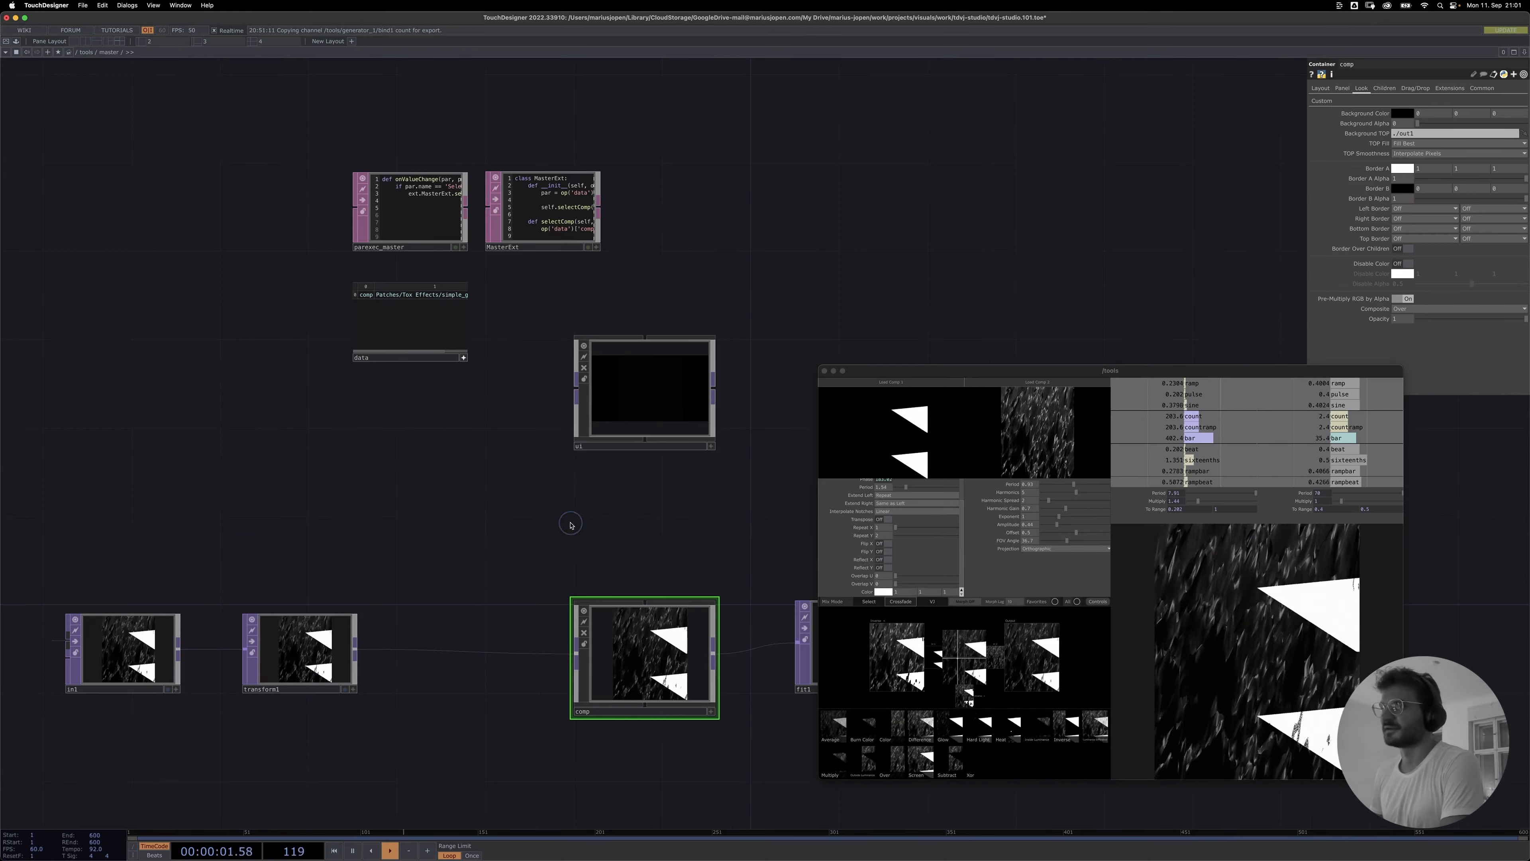
drag(687, 558, 487, 503)
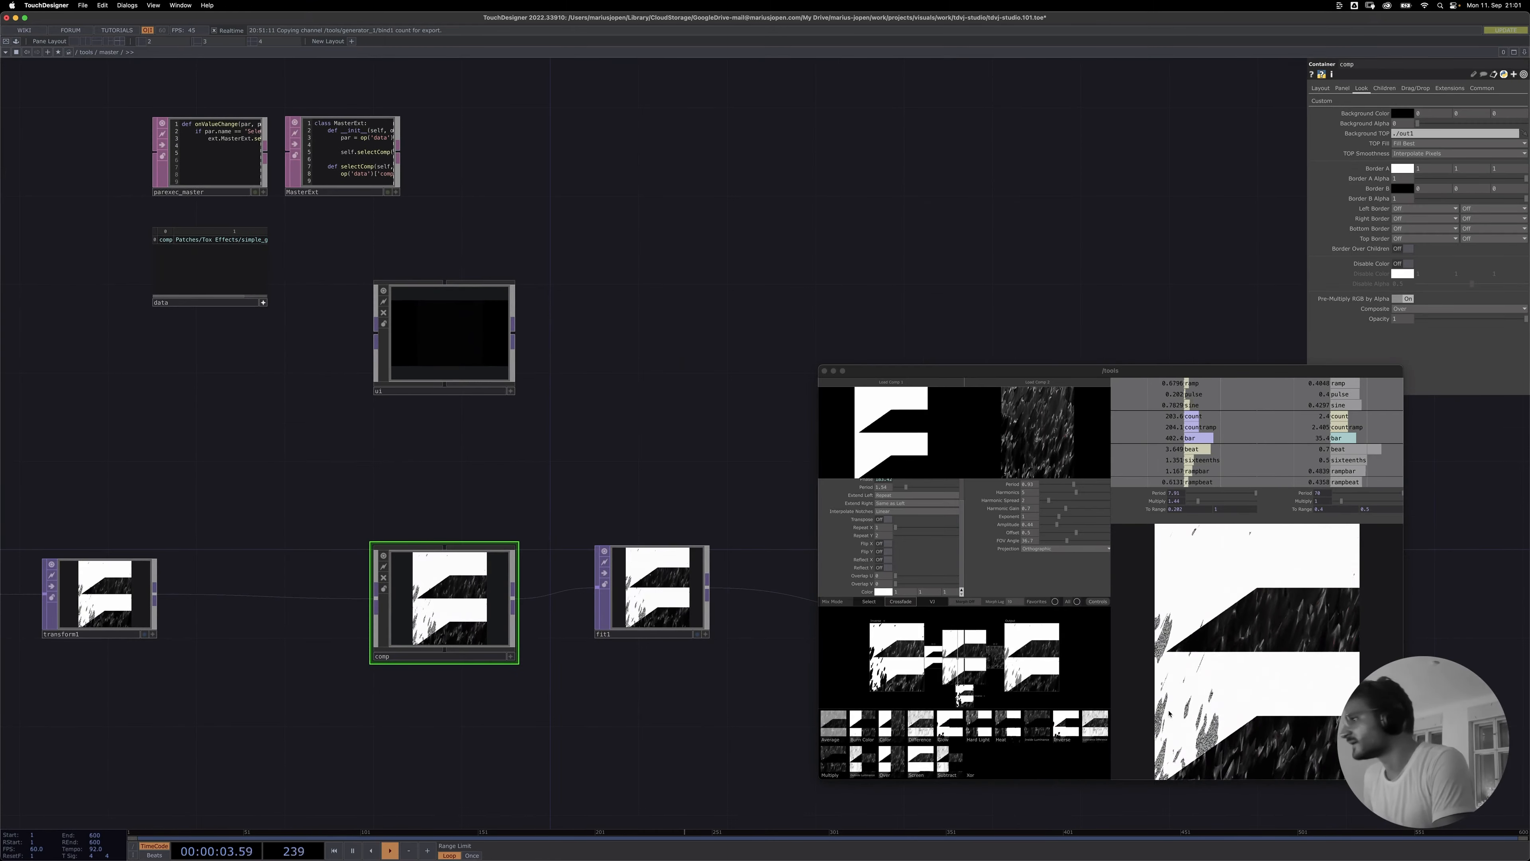
drag(508, 721, 746, 693)
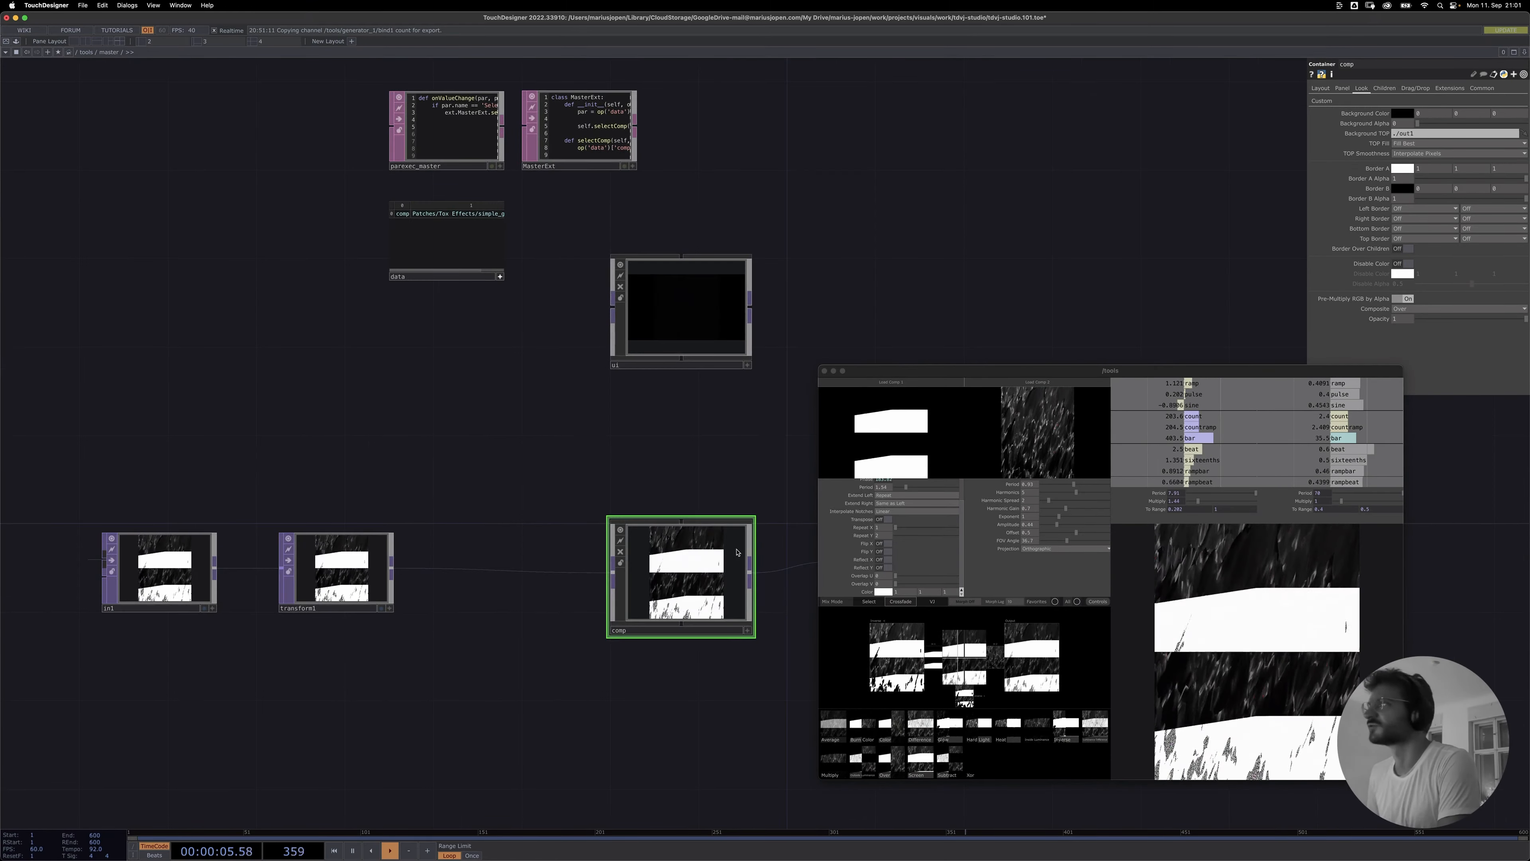
key(i)
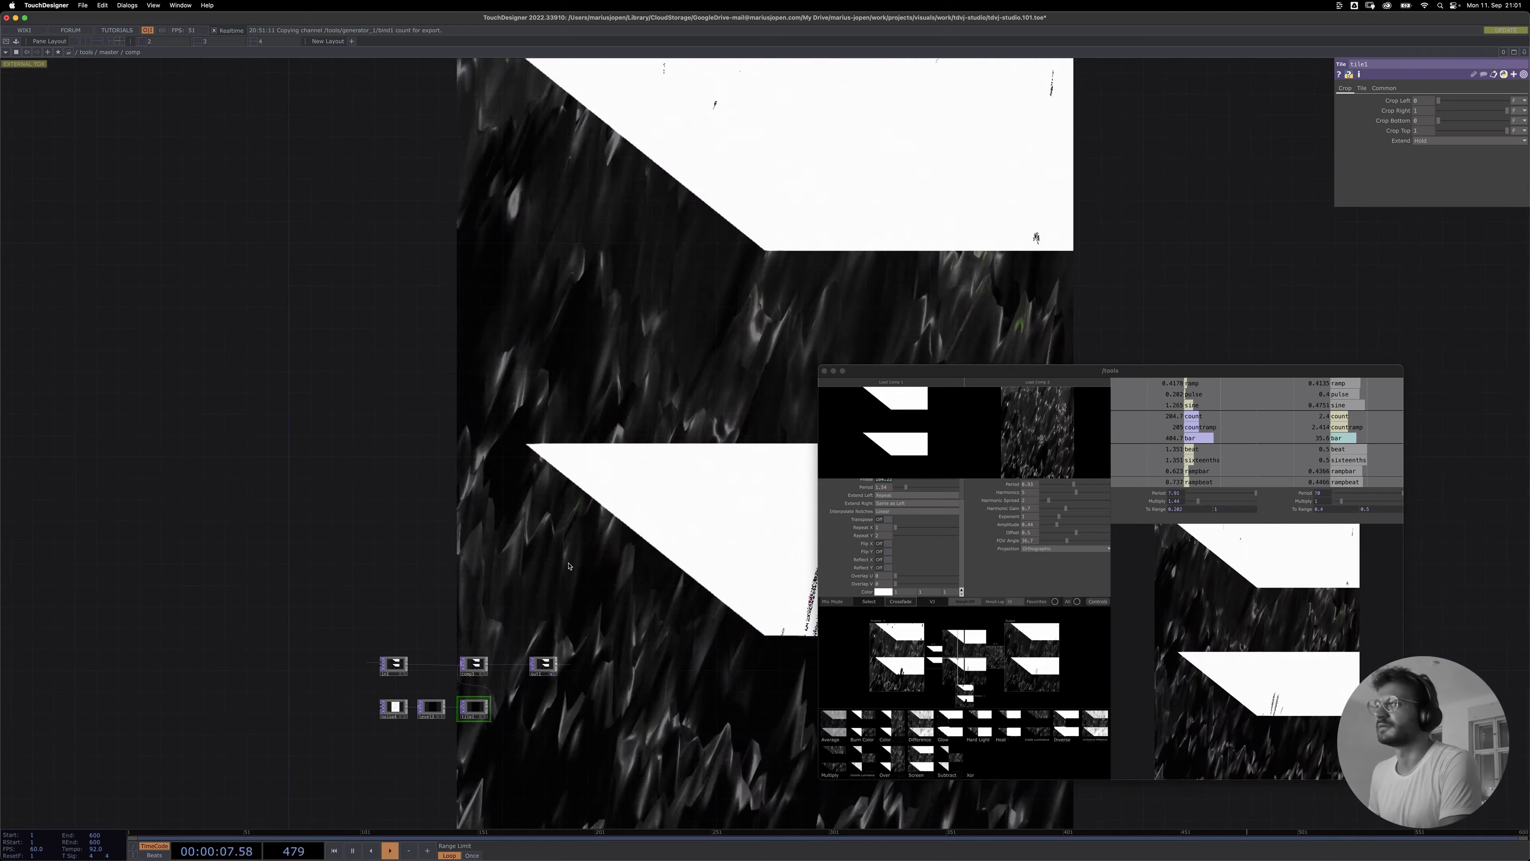
- Examine the node chain inside the comp container, then return to the master network
scroll(461, 730, up, 5)
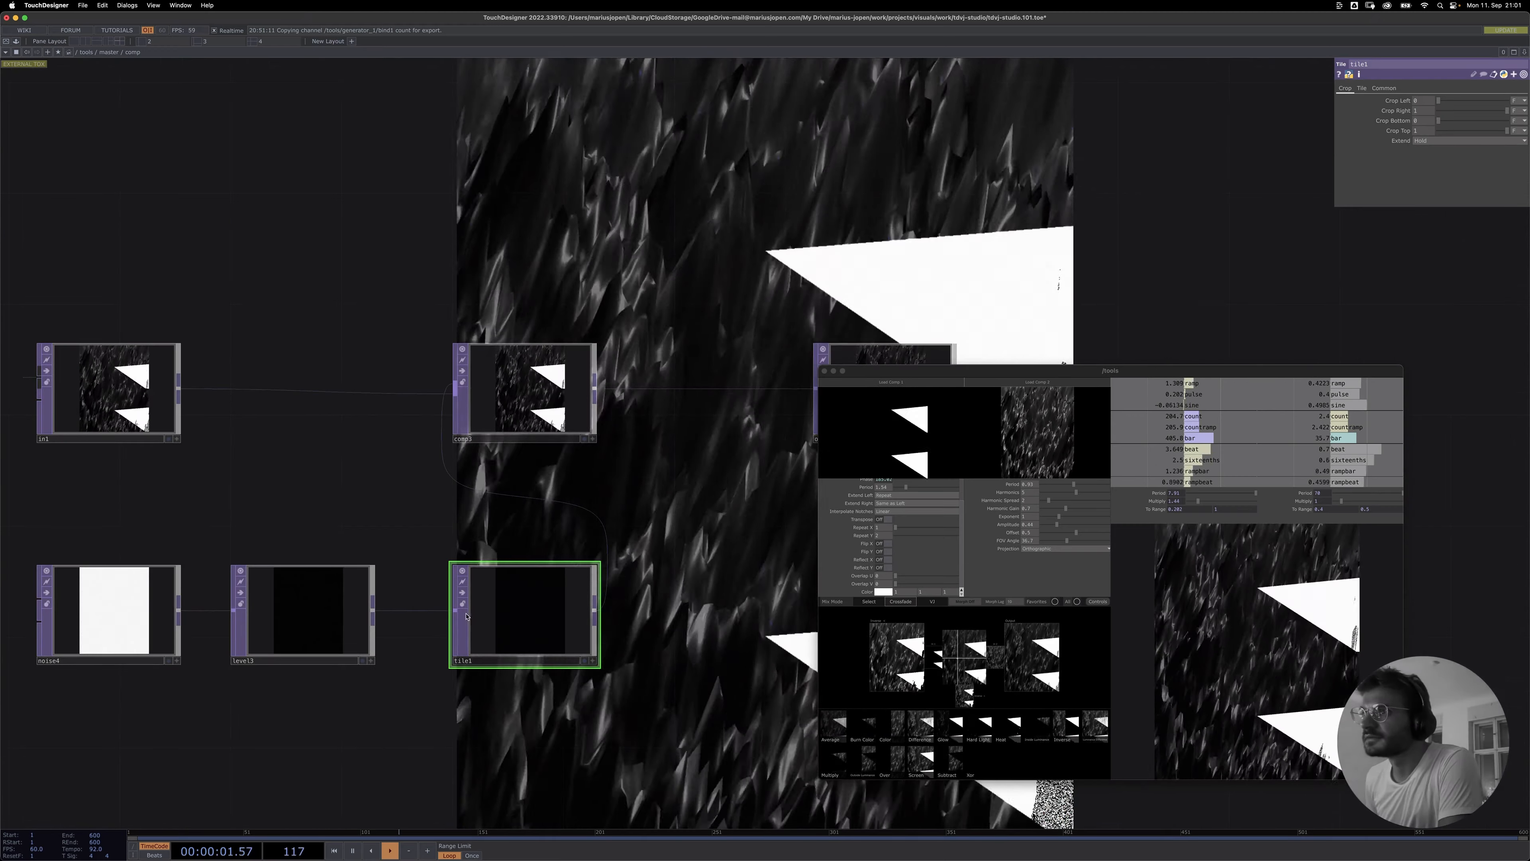
scroll(464, 584, down, 1)
key(u)
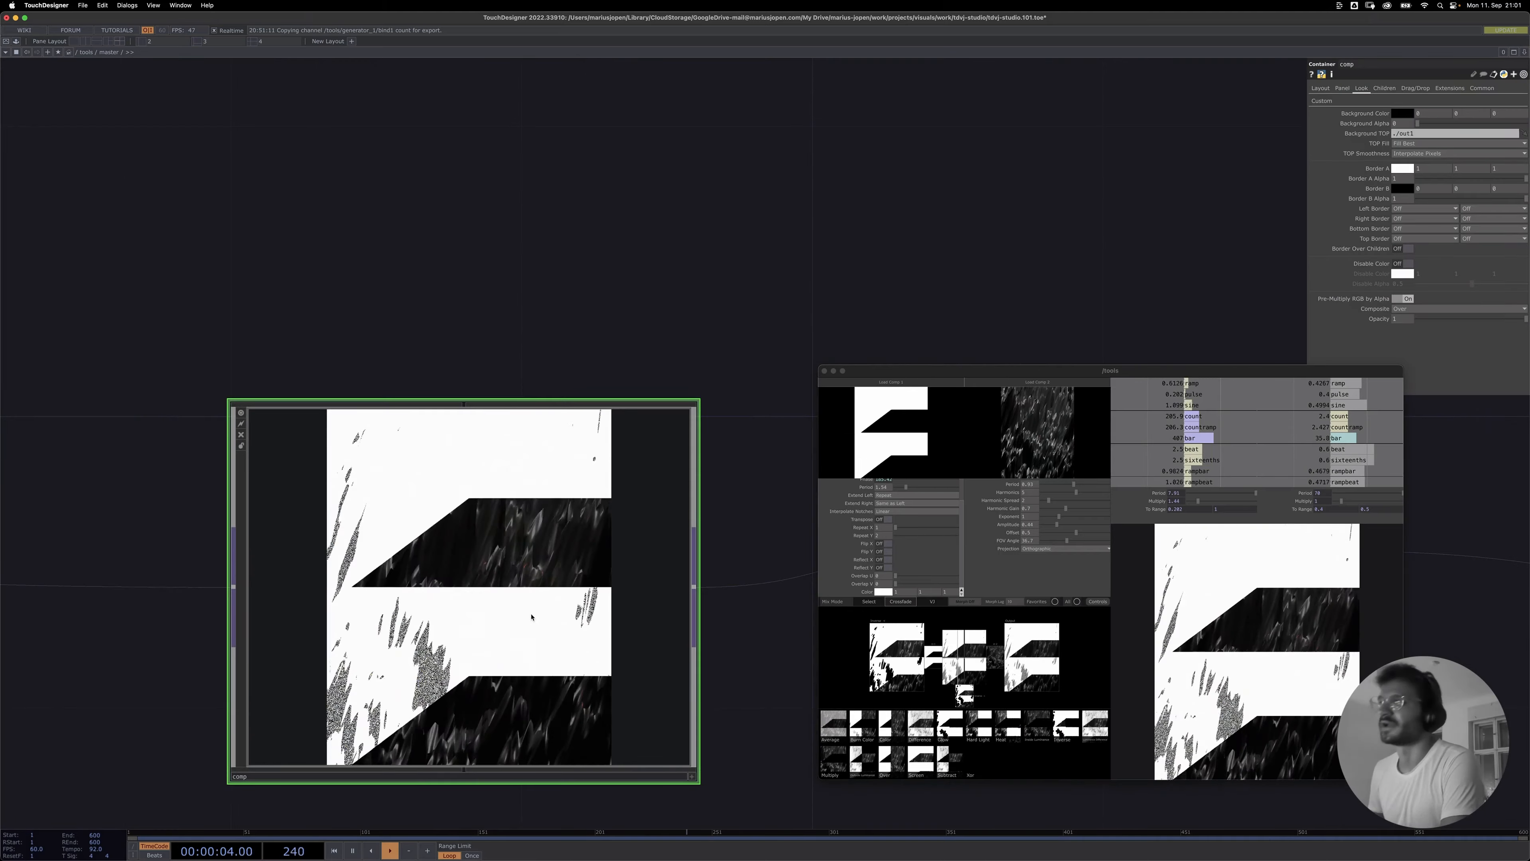
scroll(541, 622, up, 1)
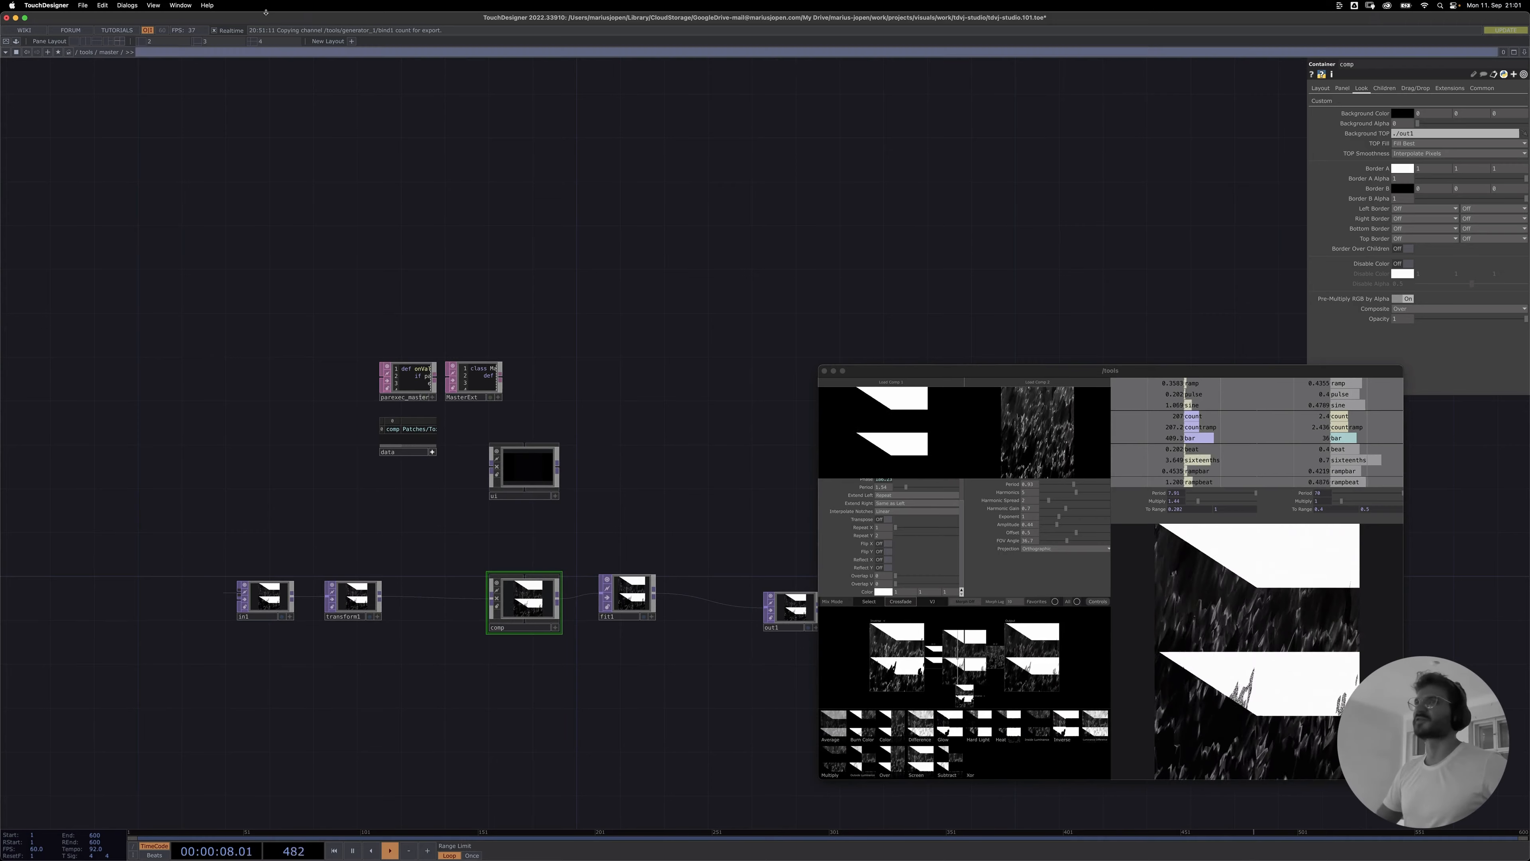
- Open the master container's parameters from inside its network, check its background and border settings, and close them
right_click(116, 52)
click(191, 268)
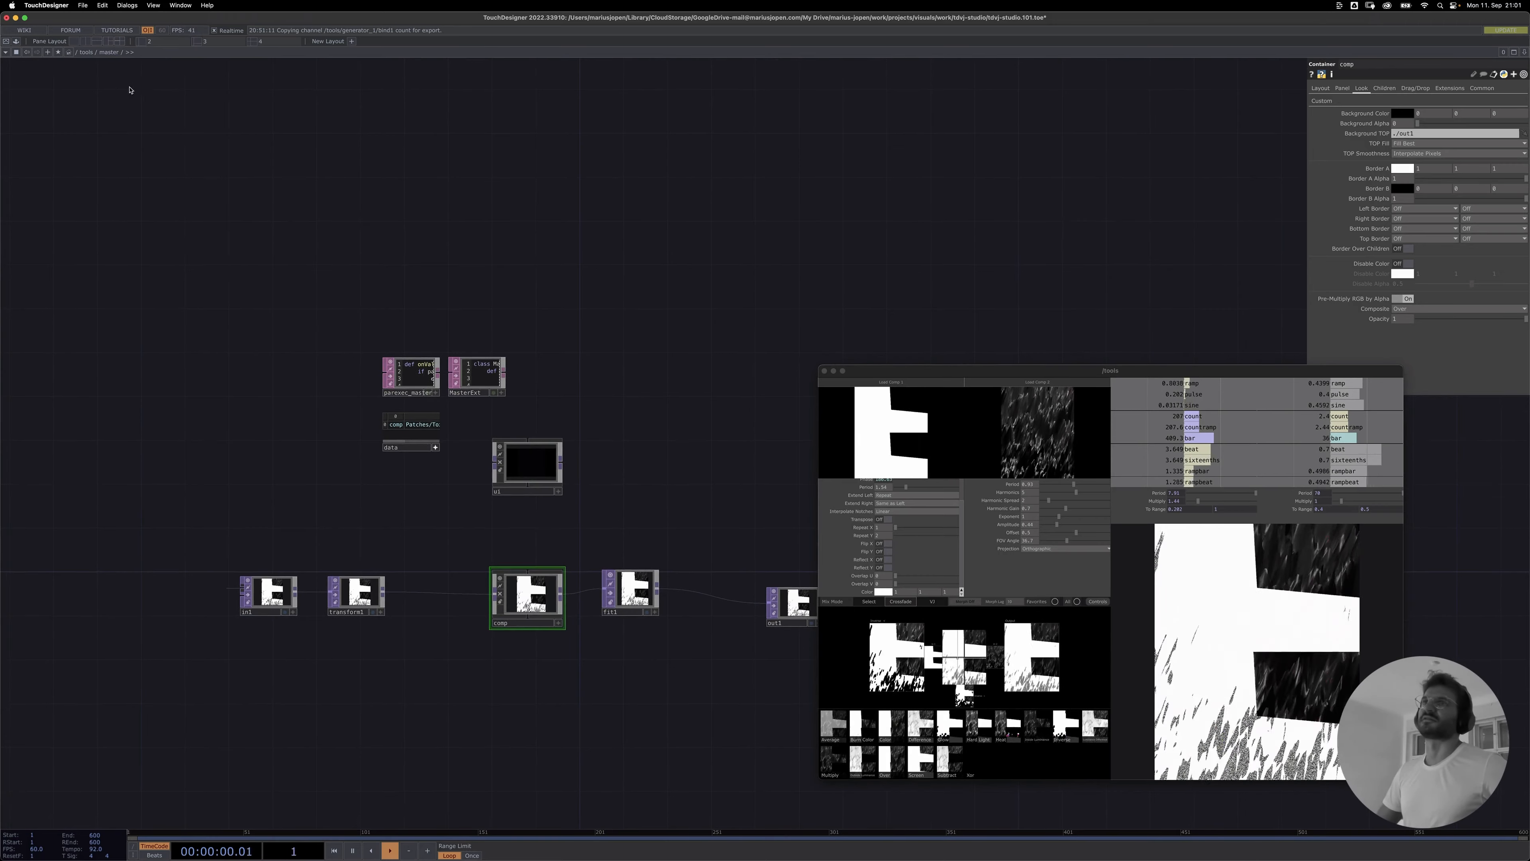
right_click(108, 55)
click(137, 16)
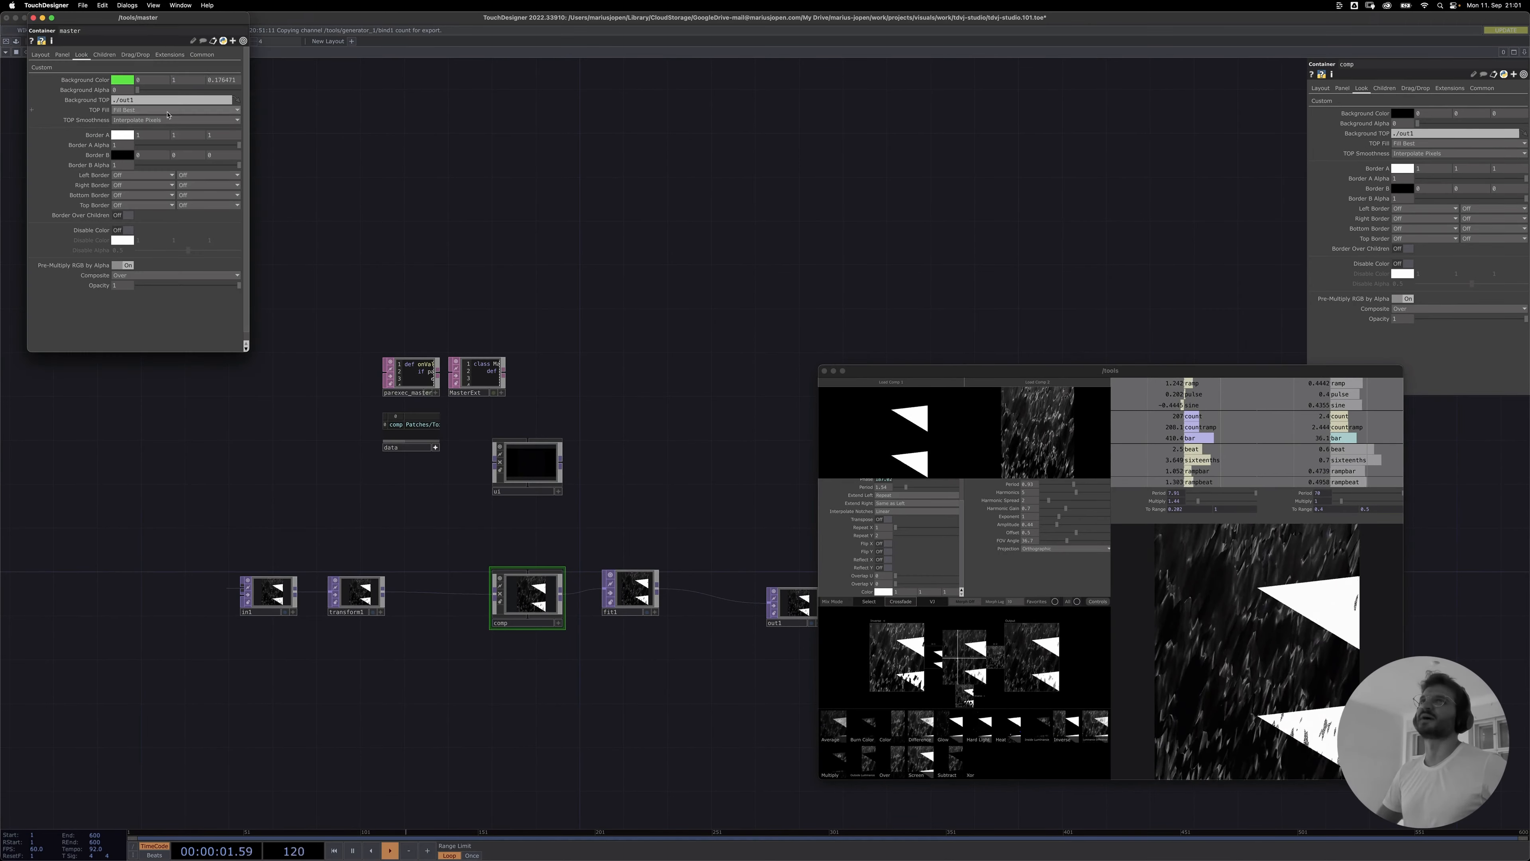
click(35, 68)
click(33, 17)
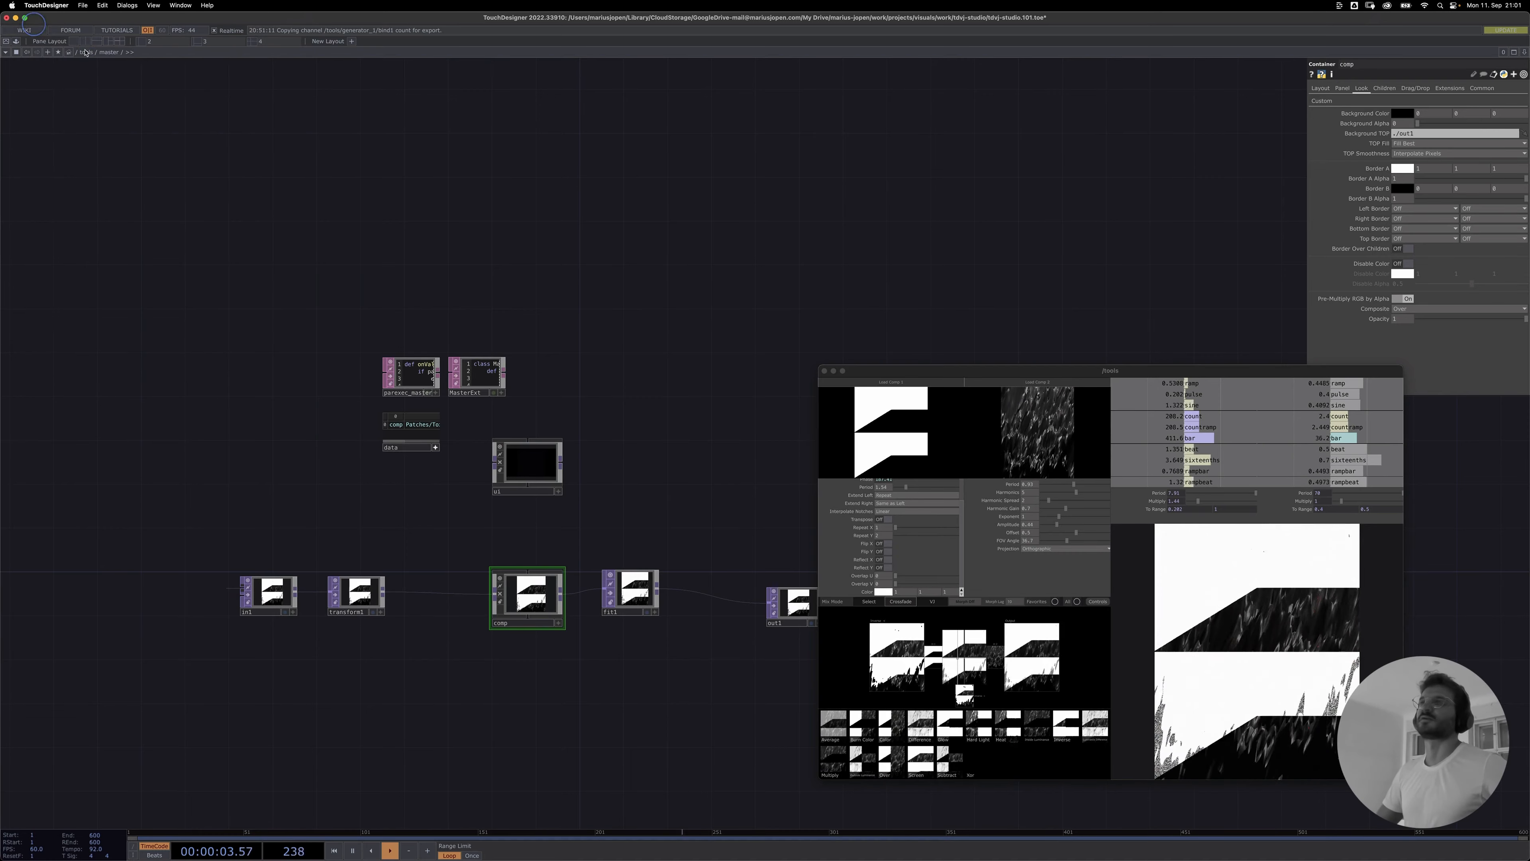
- Load tunnelvisions.tox from the Tox Effects folder as the master container's selected comp, then close its parameter window
scroll(471, 459, down, 5)
key(p)
scroll(564, 613, down, 3)
scroll(483, 549, down, 2)
right_click(484, 545)
click(724, 553)
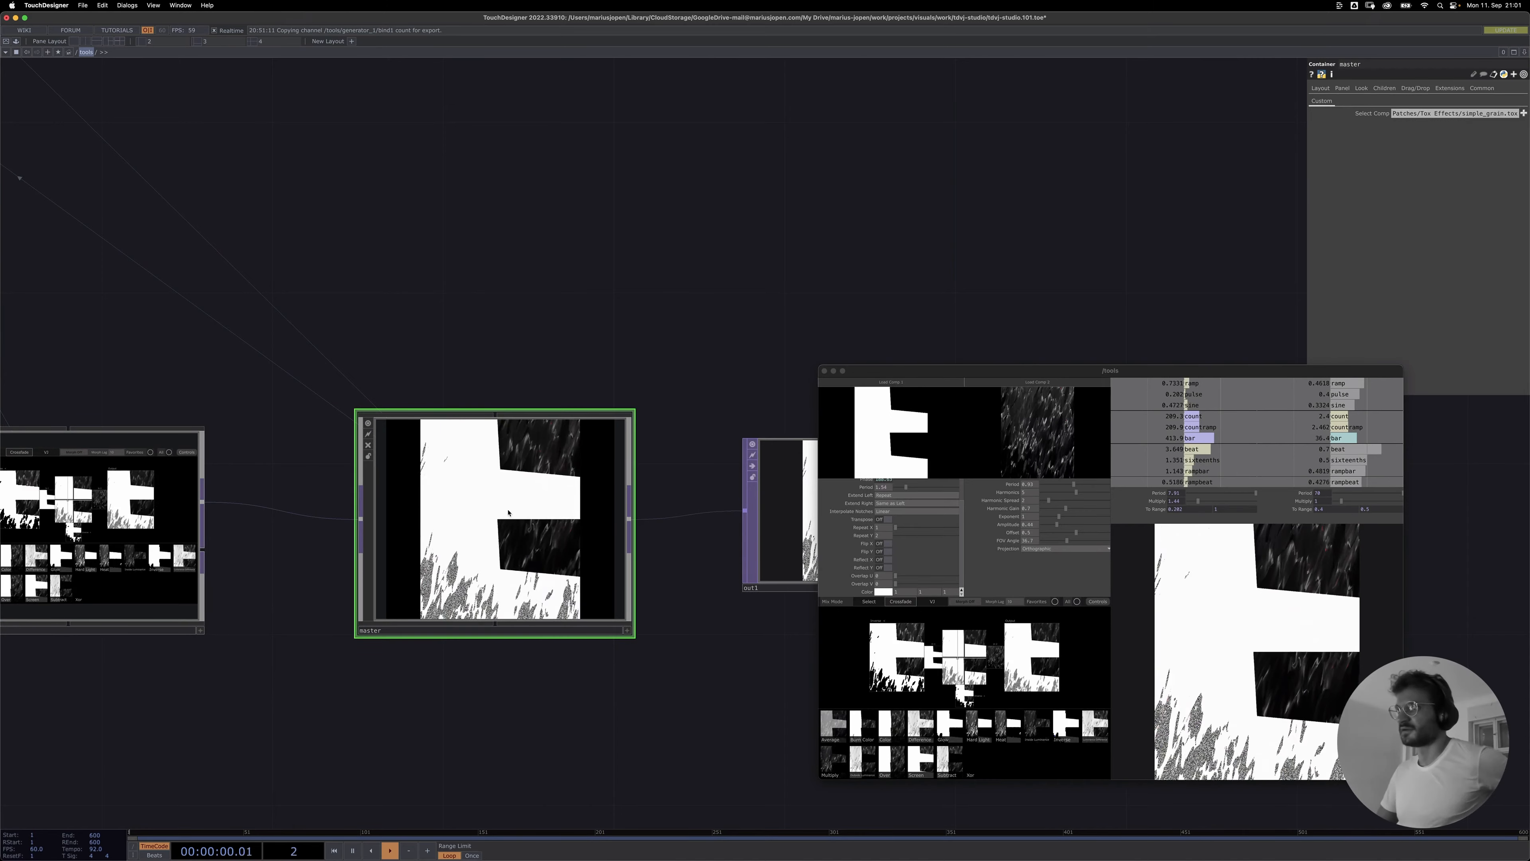
right_click(513, 435)
click(522, 439)
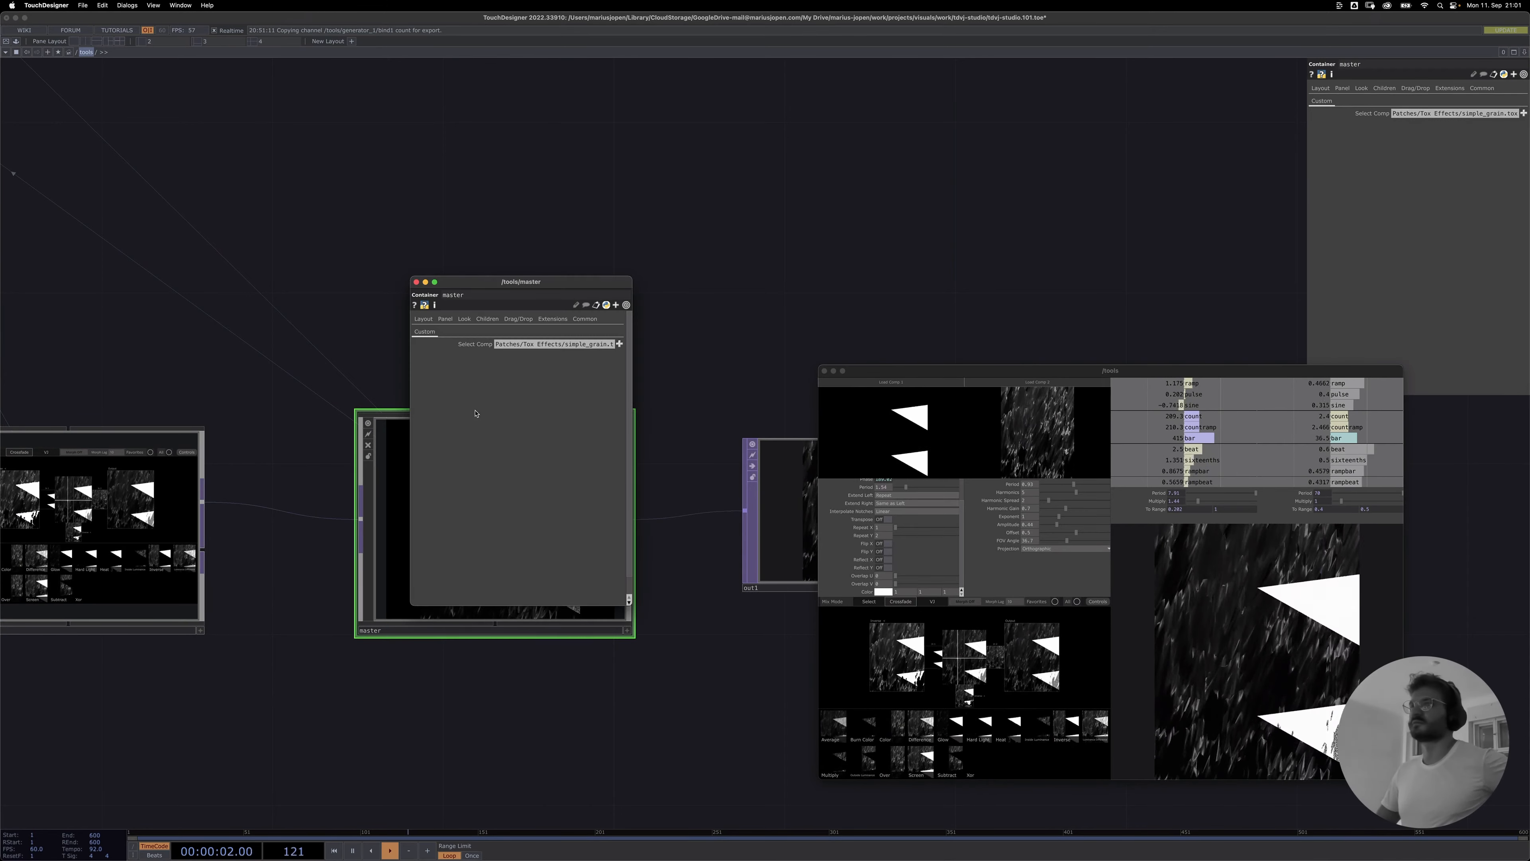
click(619, 344)
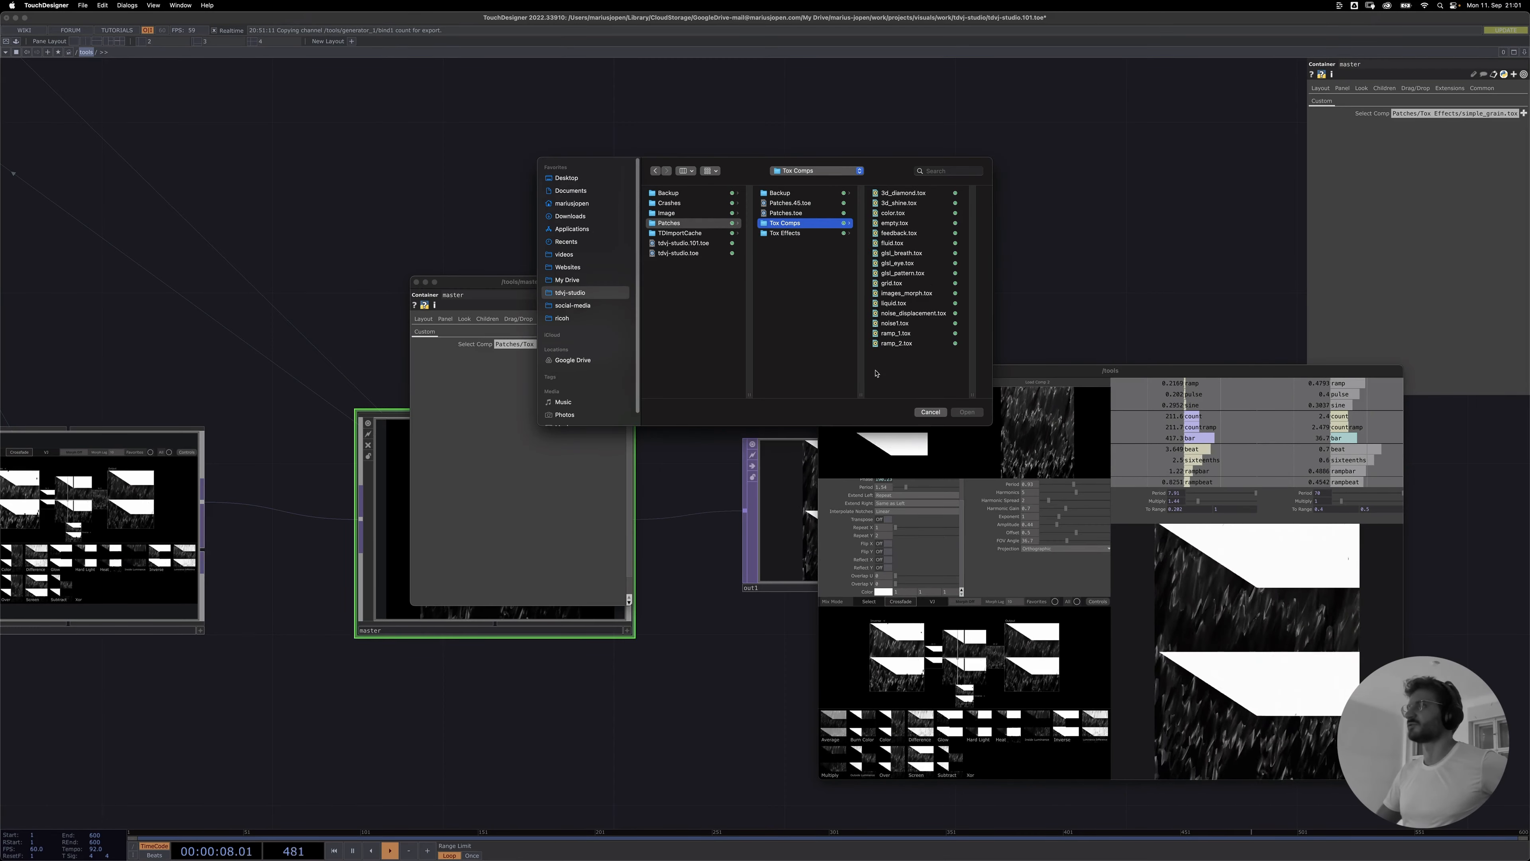
key(Down)
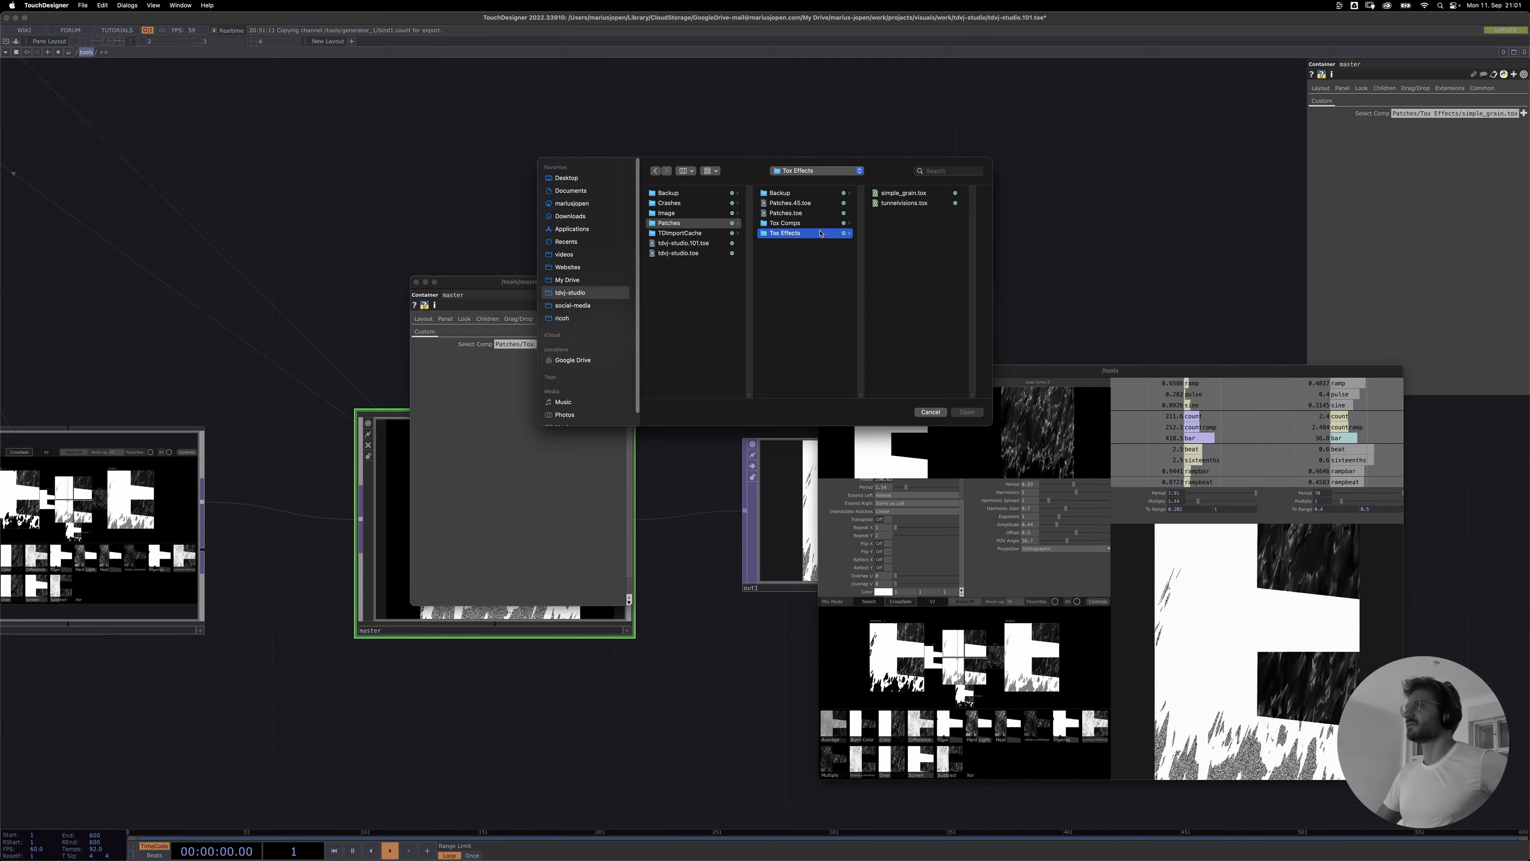
double_click(895, 203)
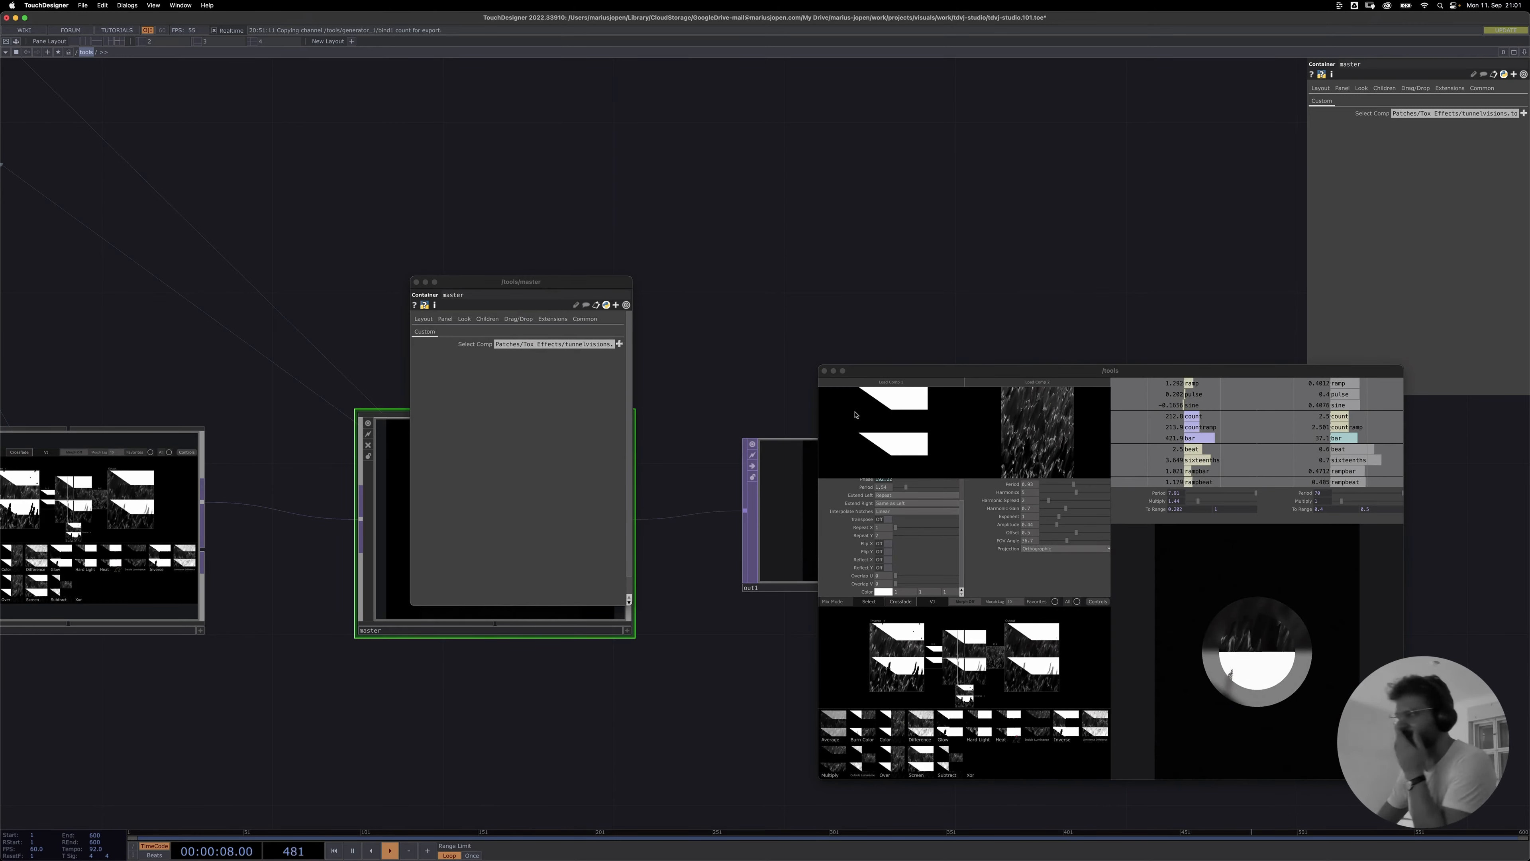
click(416, 282)
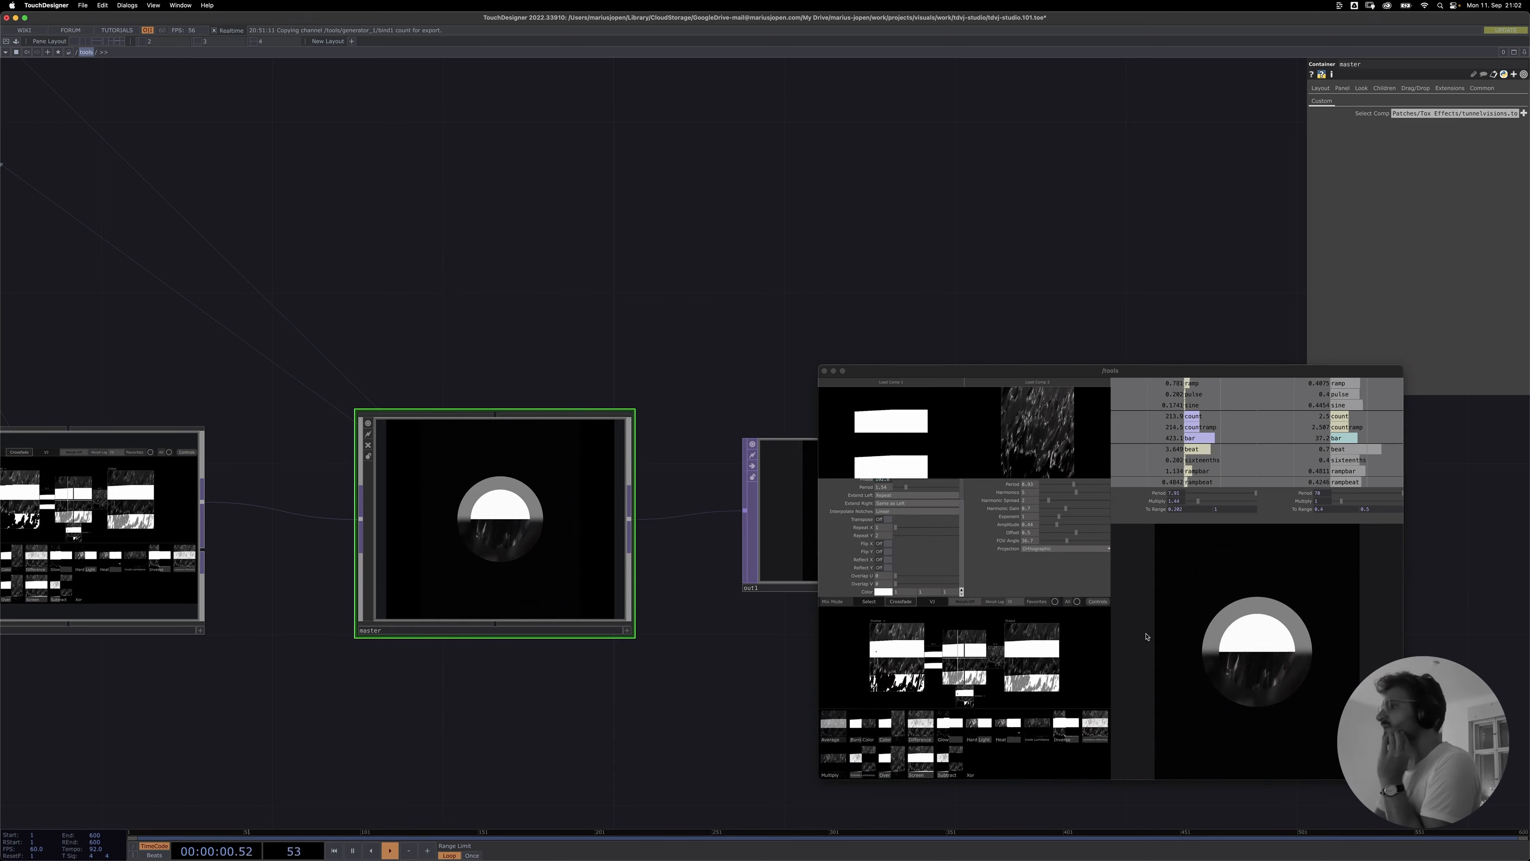
- Enlarge the master comp's Outer Circle to about 0.44 and Inner Circle to about 0.35, and return to the tools network
double_click(505, 584)
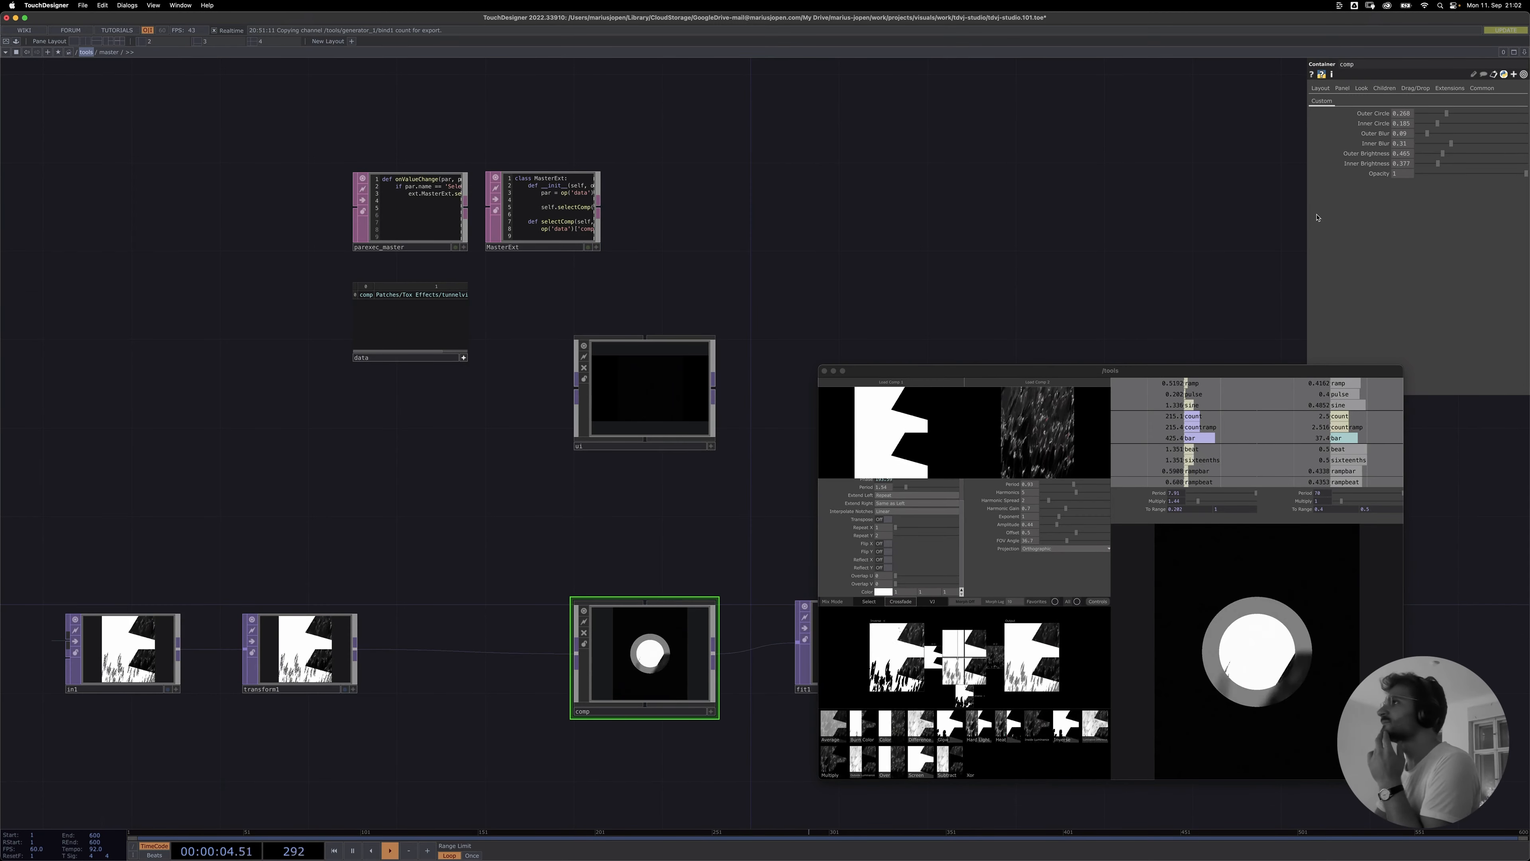
mouse_move(1446, 114)
mouse_down()
mouse_move(1465, 114)
mouse_move(1455, 123)
mouse_up()
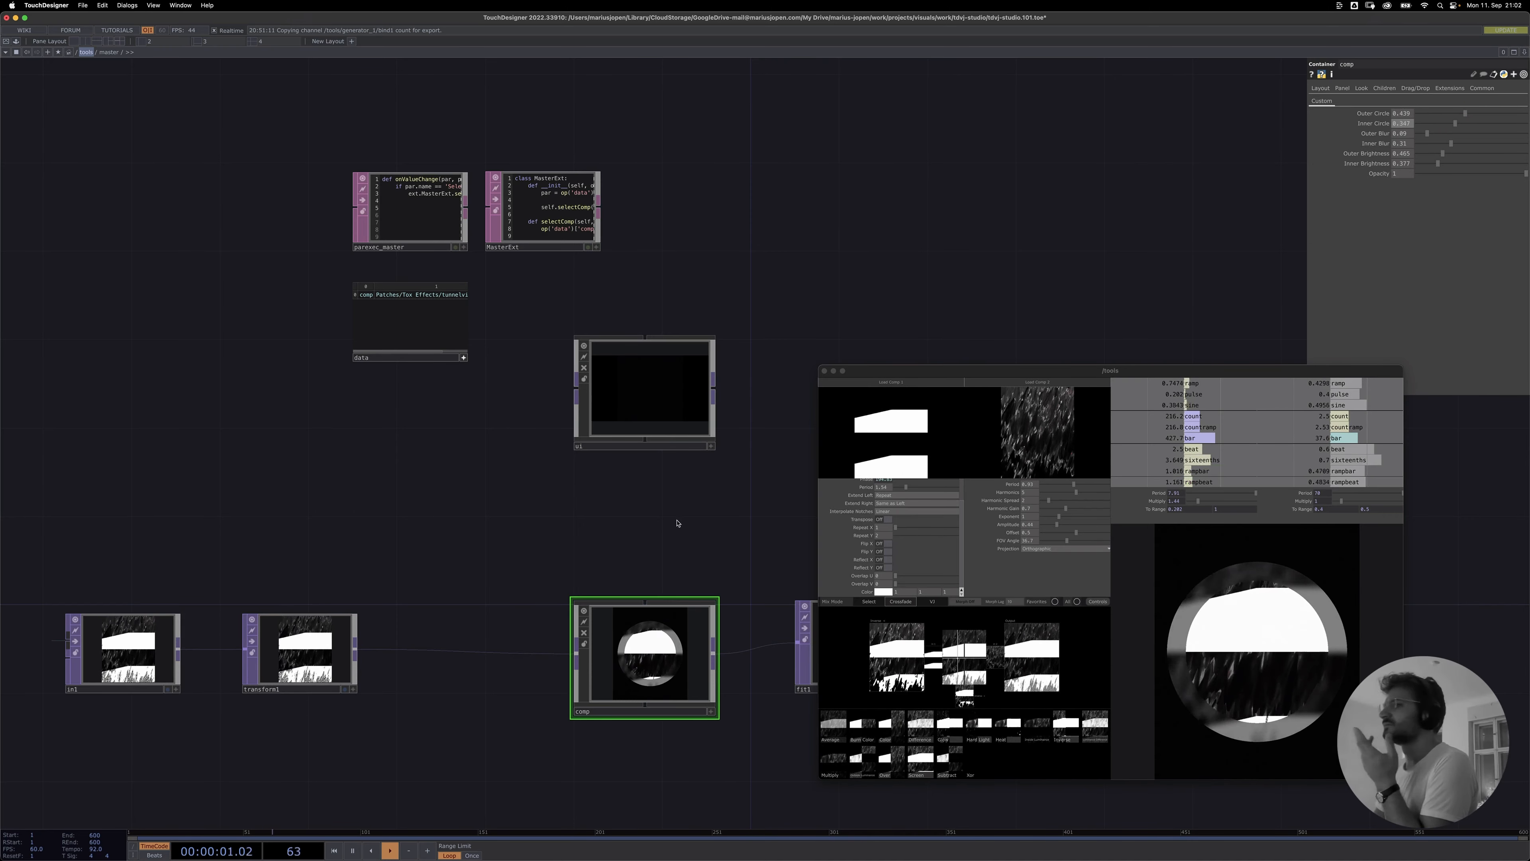
scroll(563, 531, down, 5)
scroll(563, 541, down, 3)
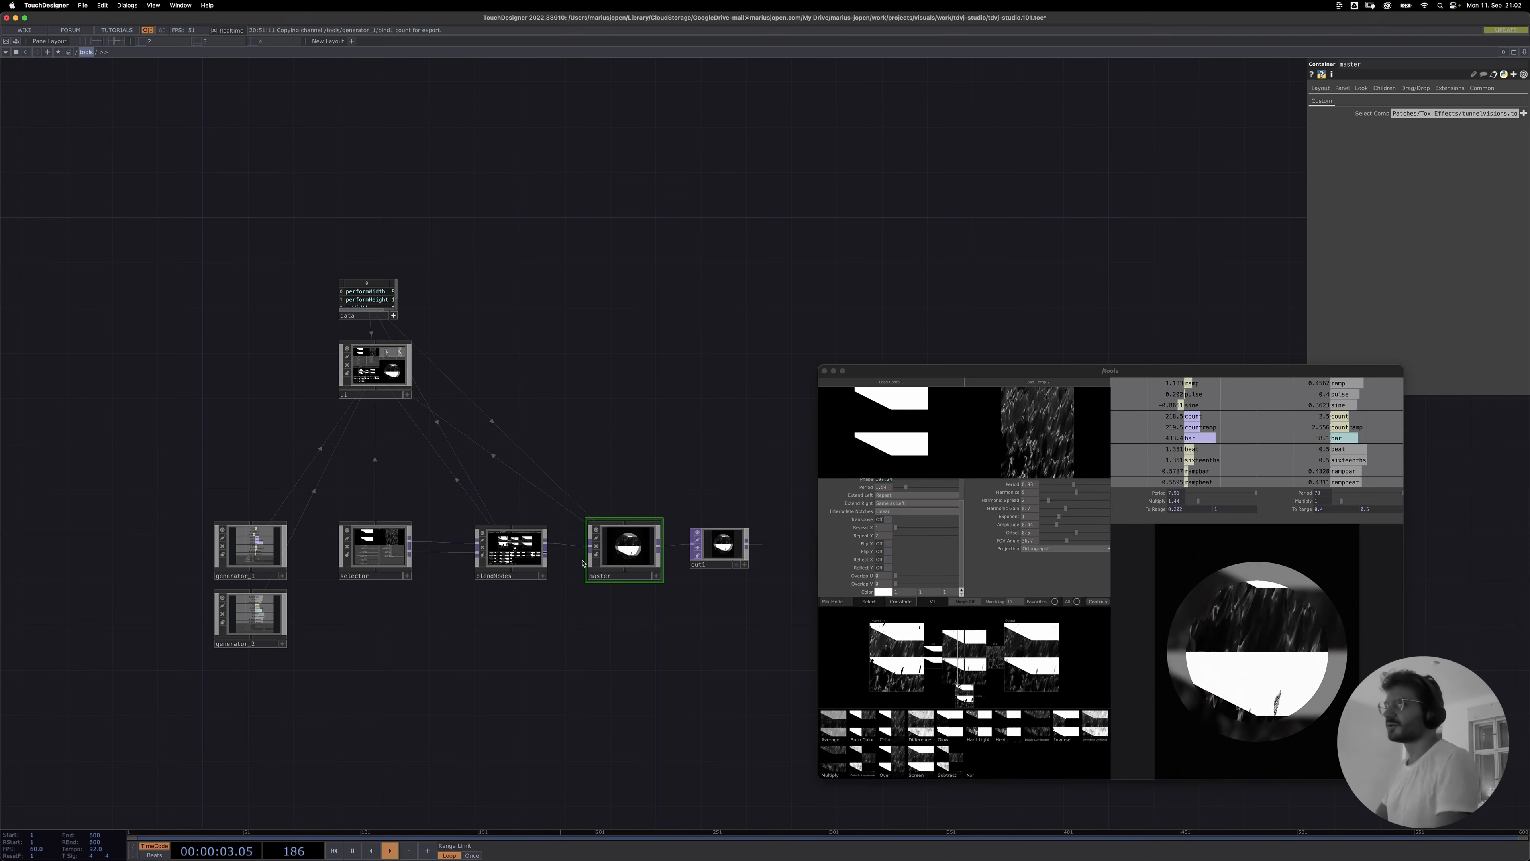
double_click(622, 561)
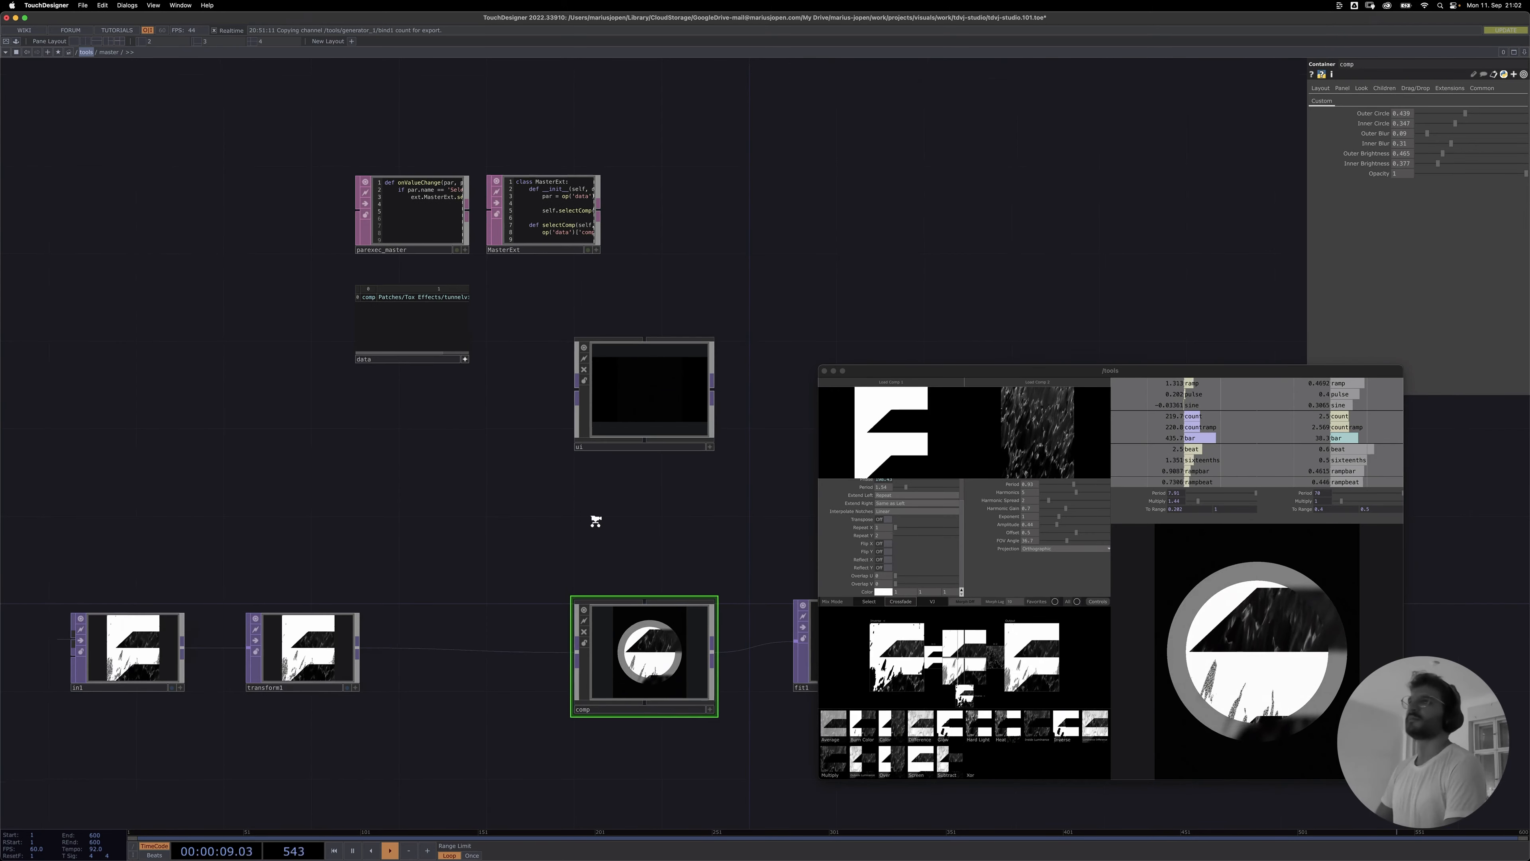
key(u)
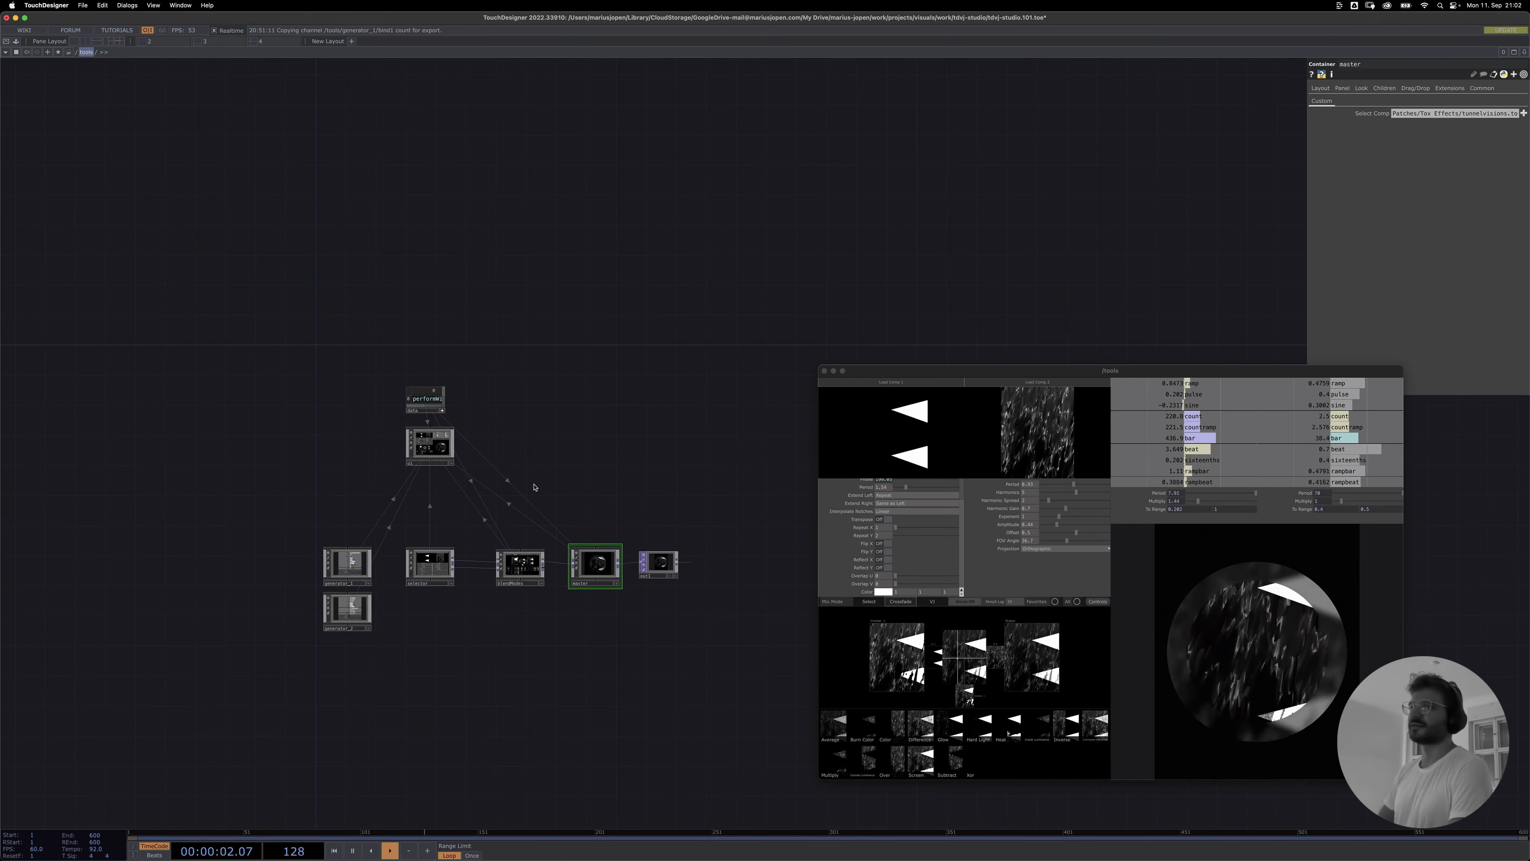
- Switch to Finder and review the contents of the tdvj-studio folder, including the tdvj-studio.toe file
key(super+Tab)
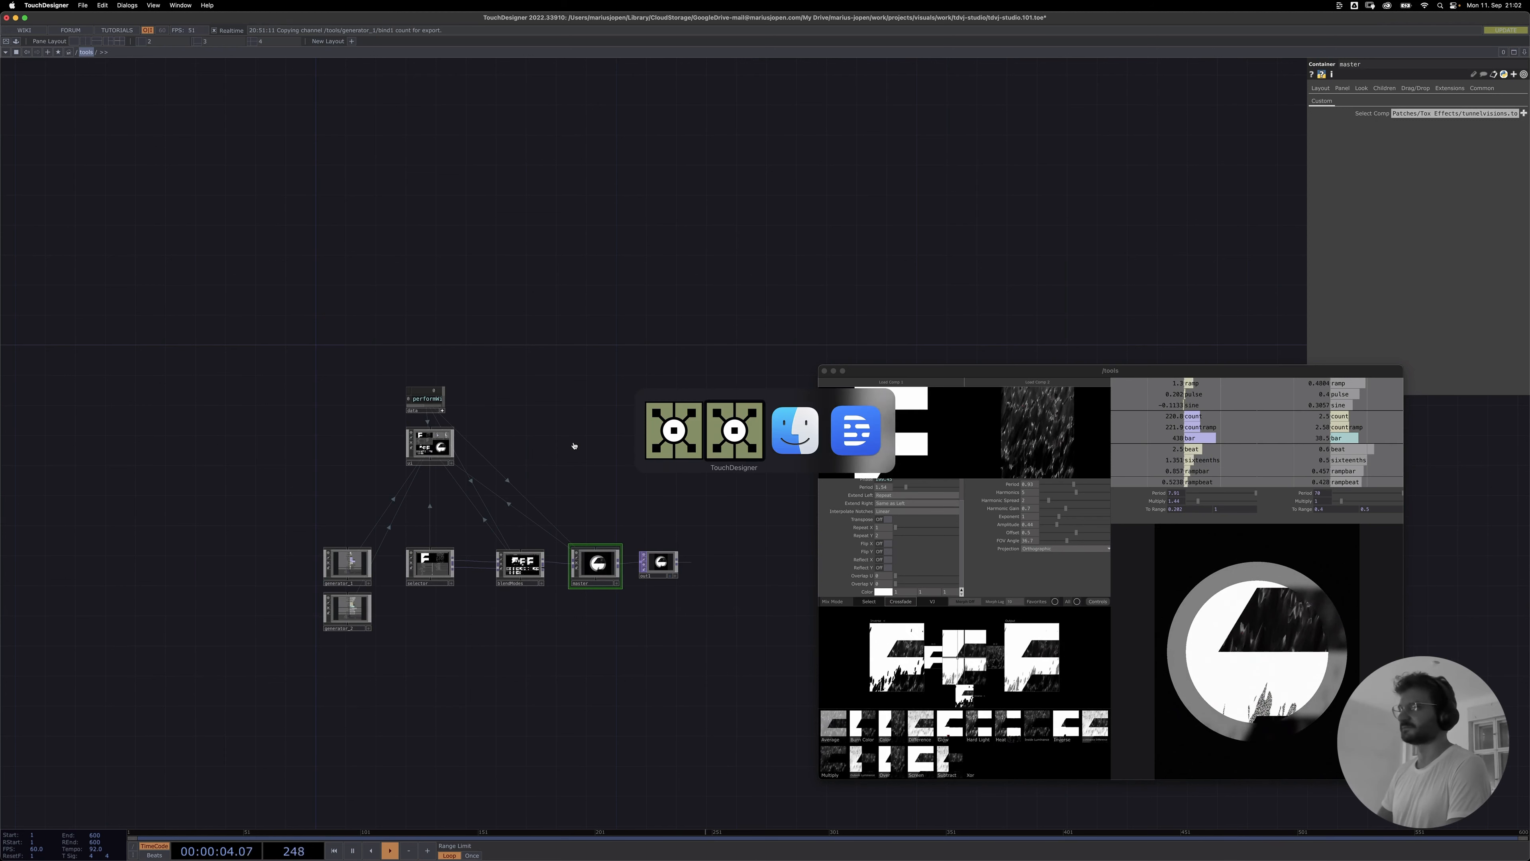
key(super+Tab)
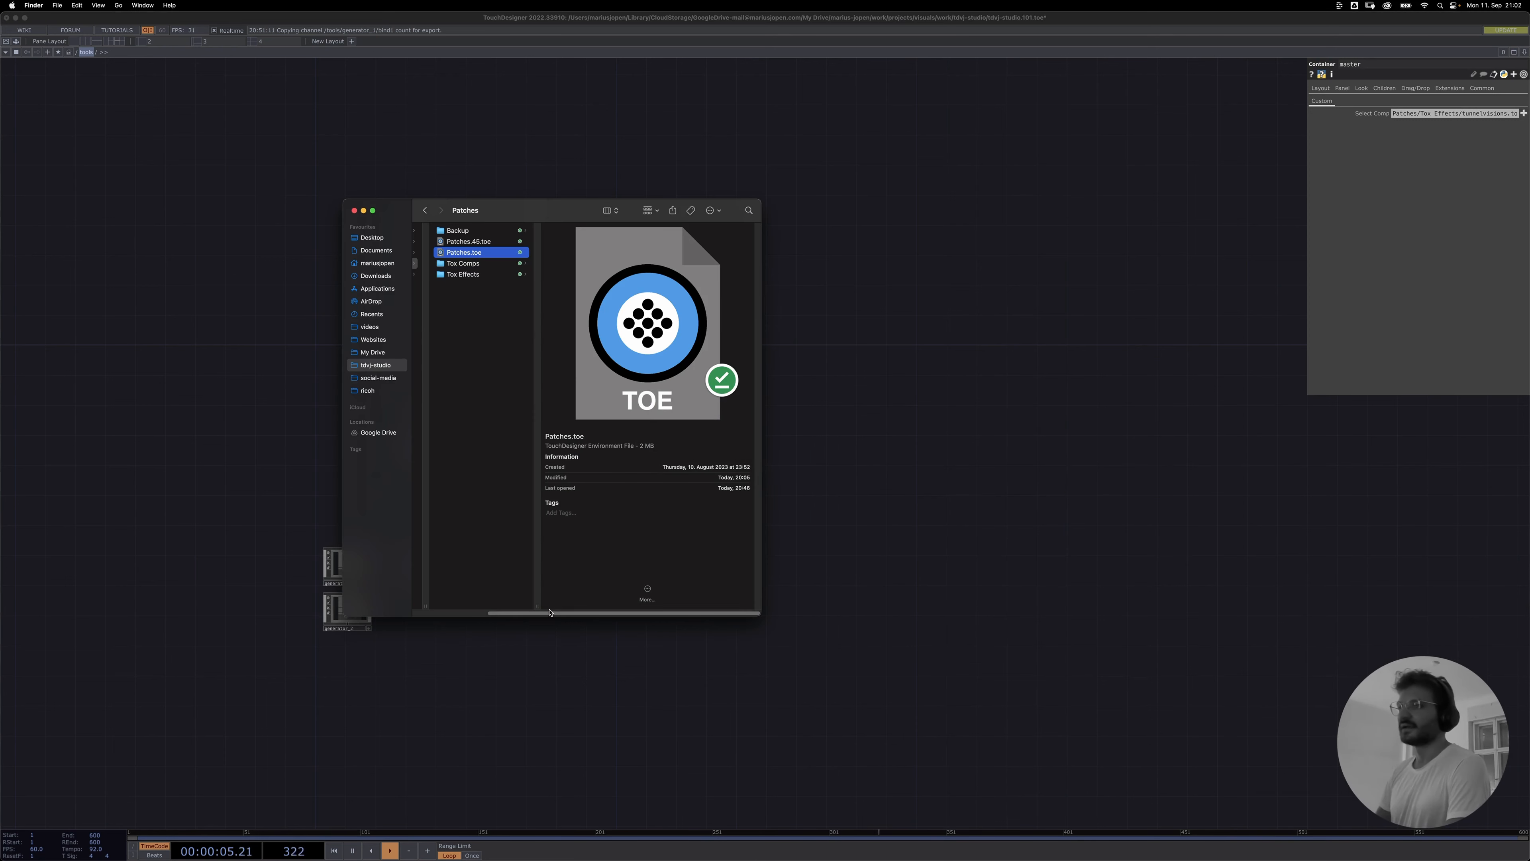
drag(548, 611, 410, 613)
click(444, 331)
drag(473, 404, 455, 235)
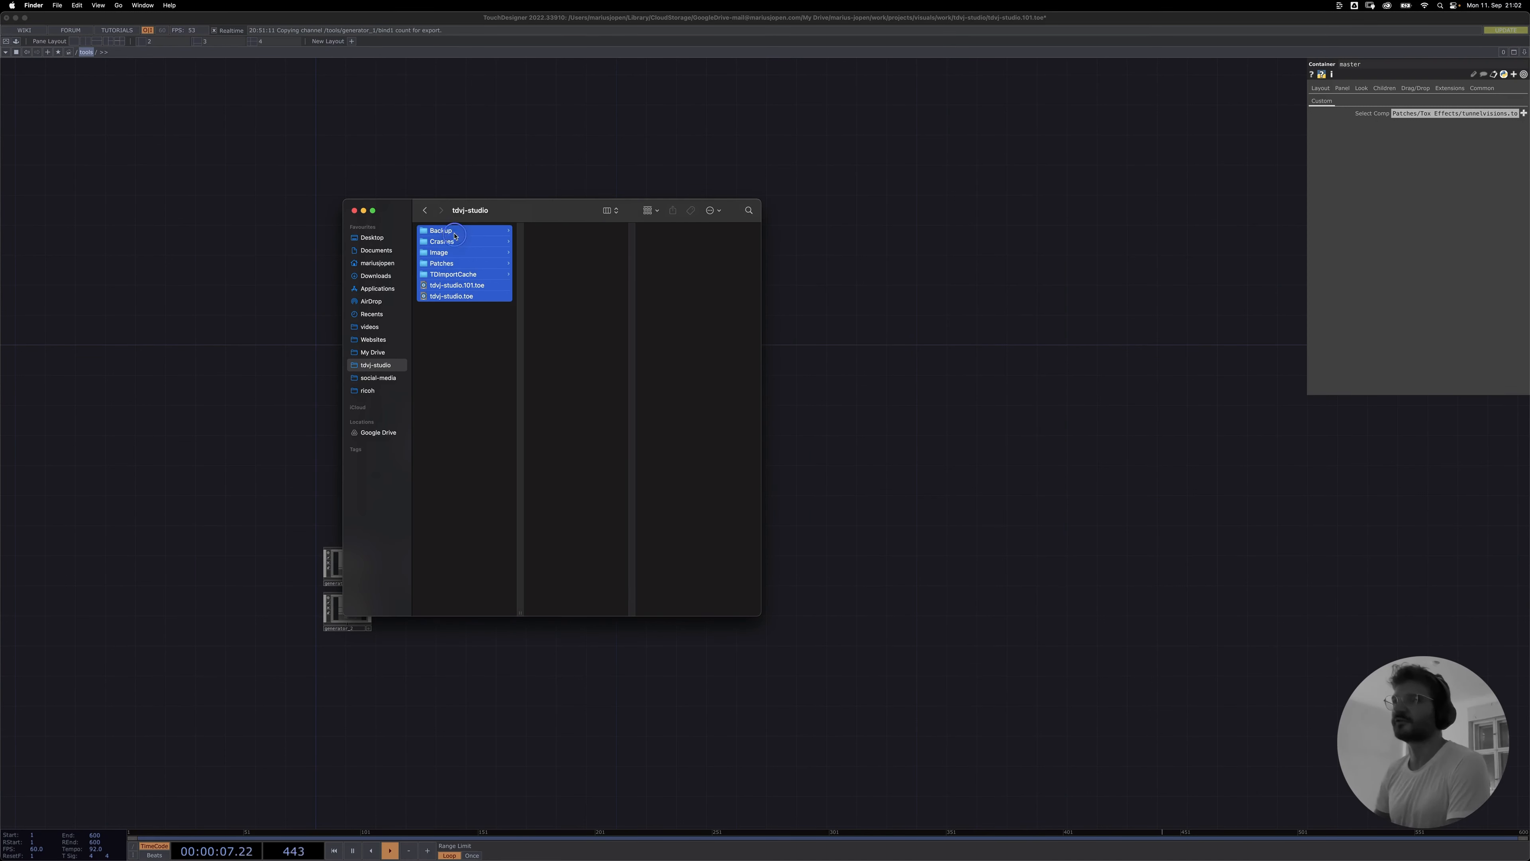
click(458, 316)
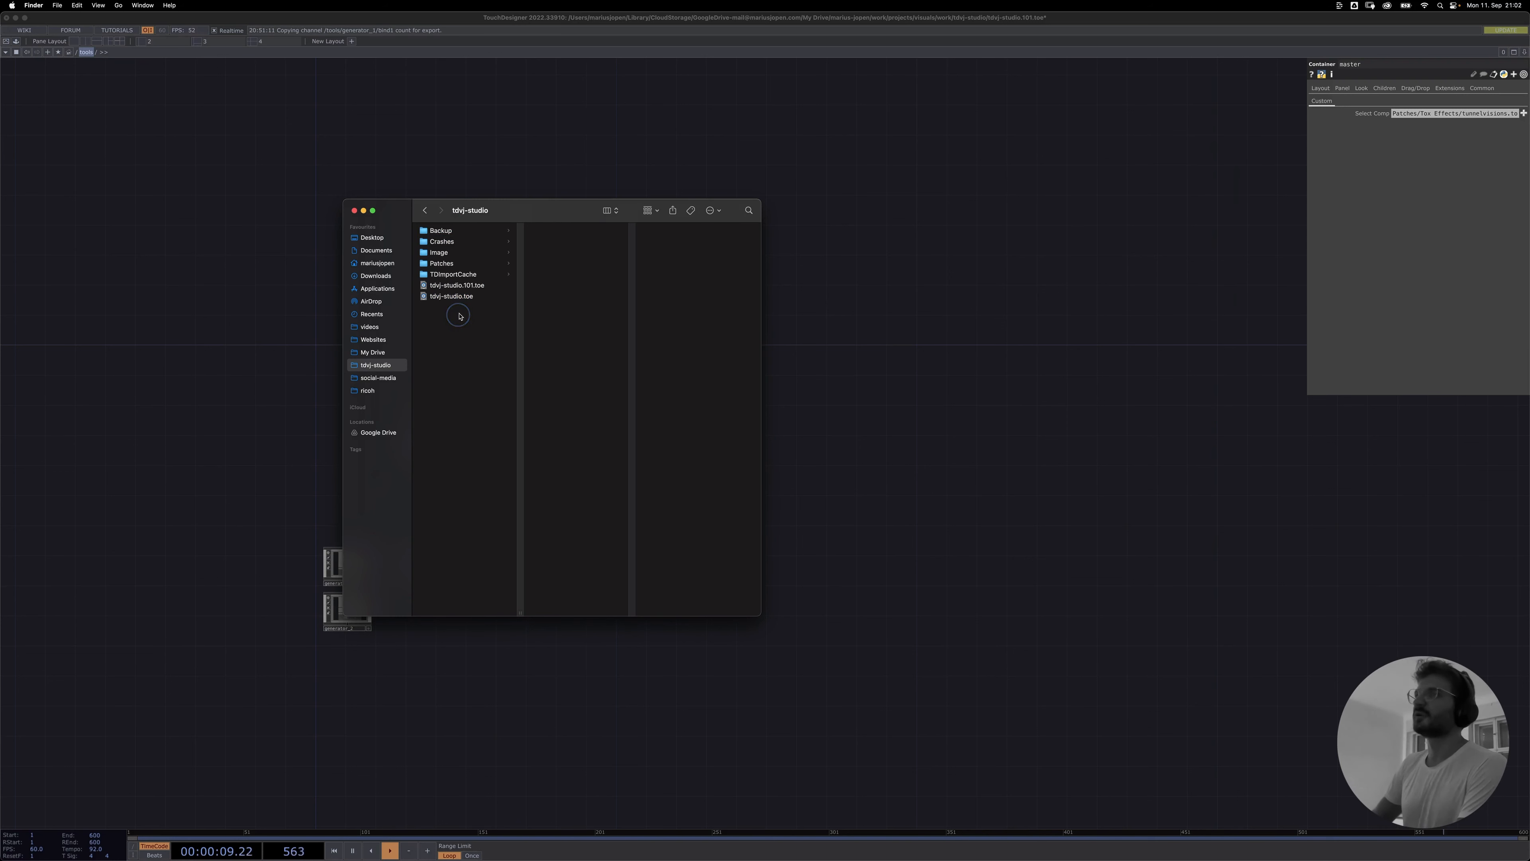
click(478, 298)
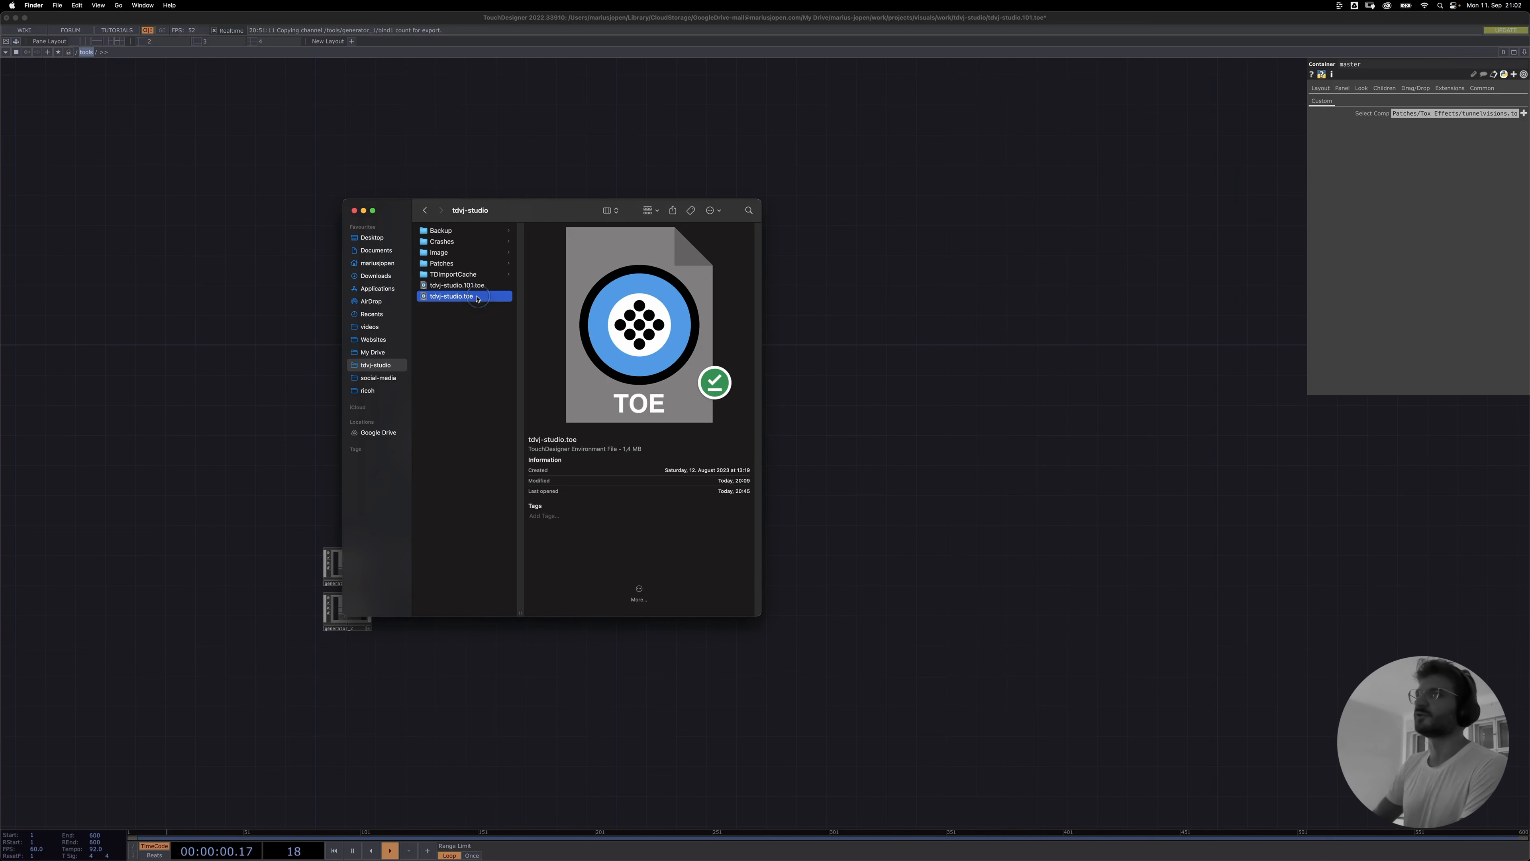
- Look through the project's Backup and Patches folders, then switch to the Patches project in TouchDesigner
click(479, 275)
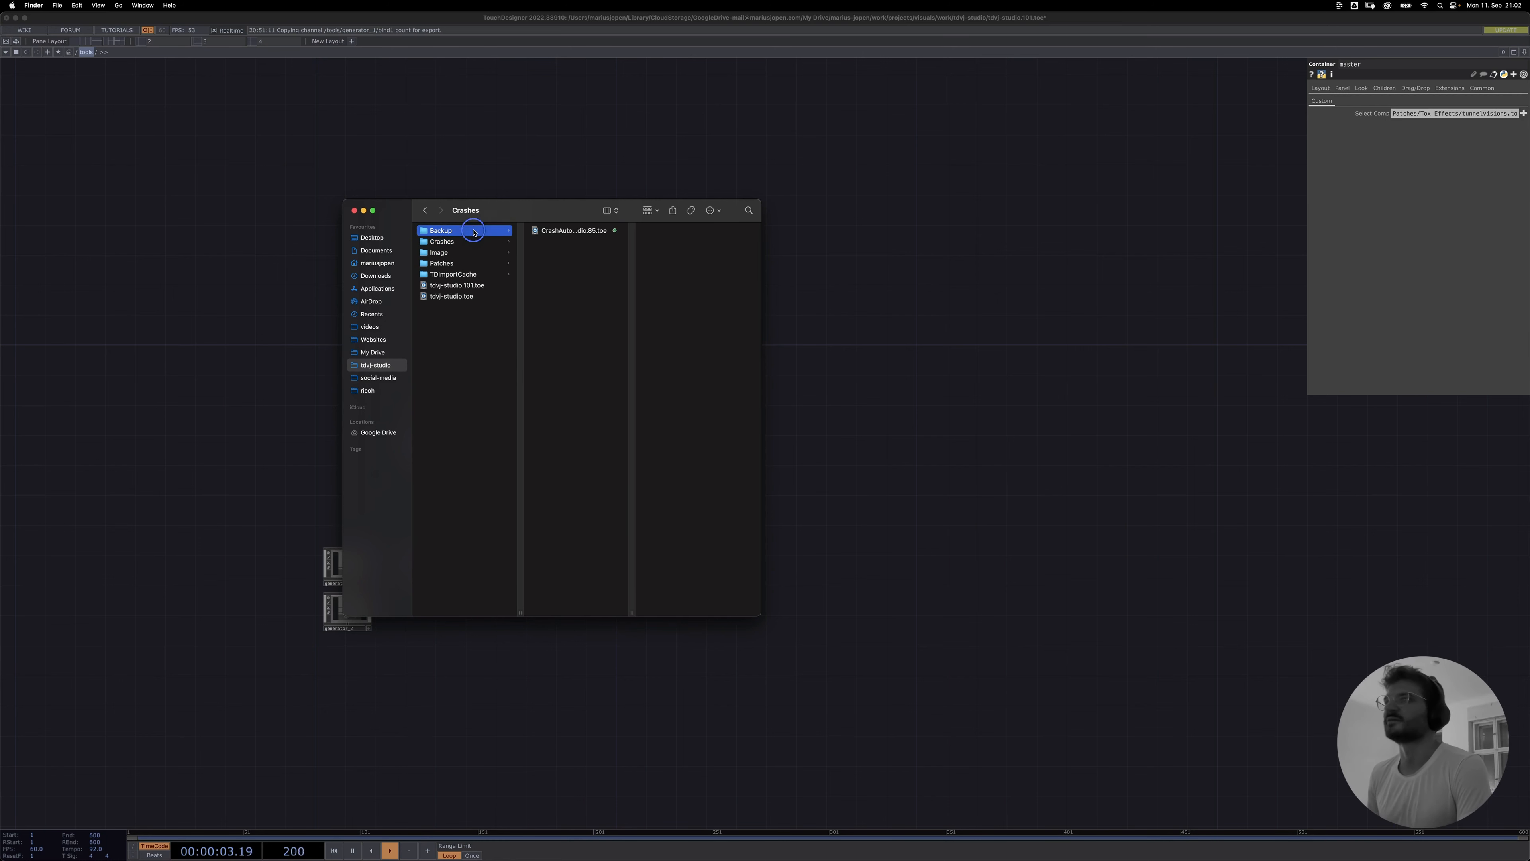
scroll(608, 478, down, 3)
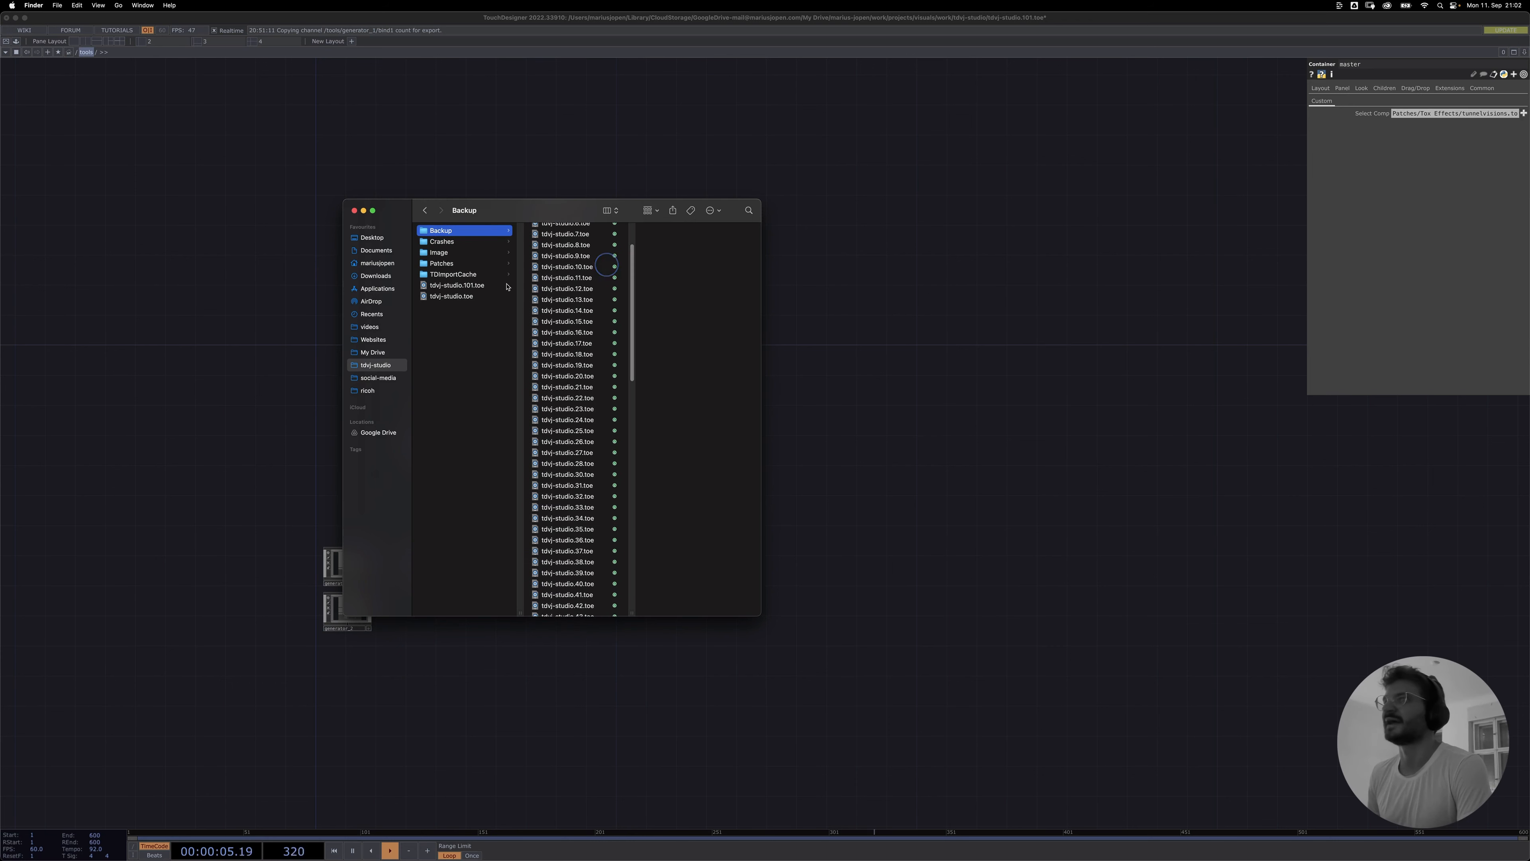
click(453, 265)
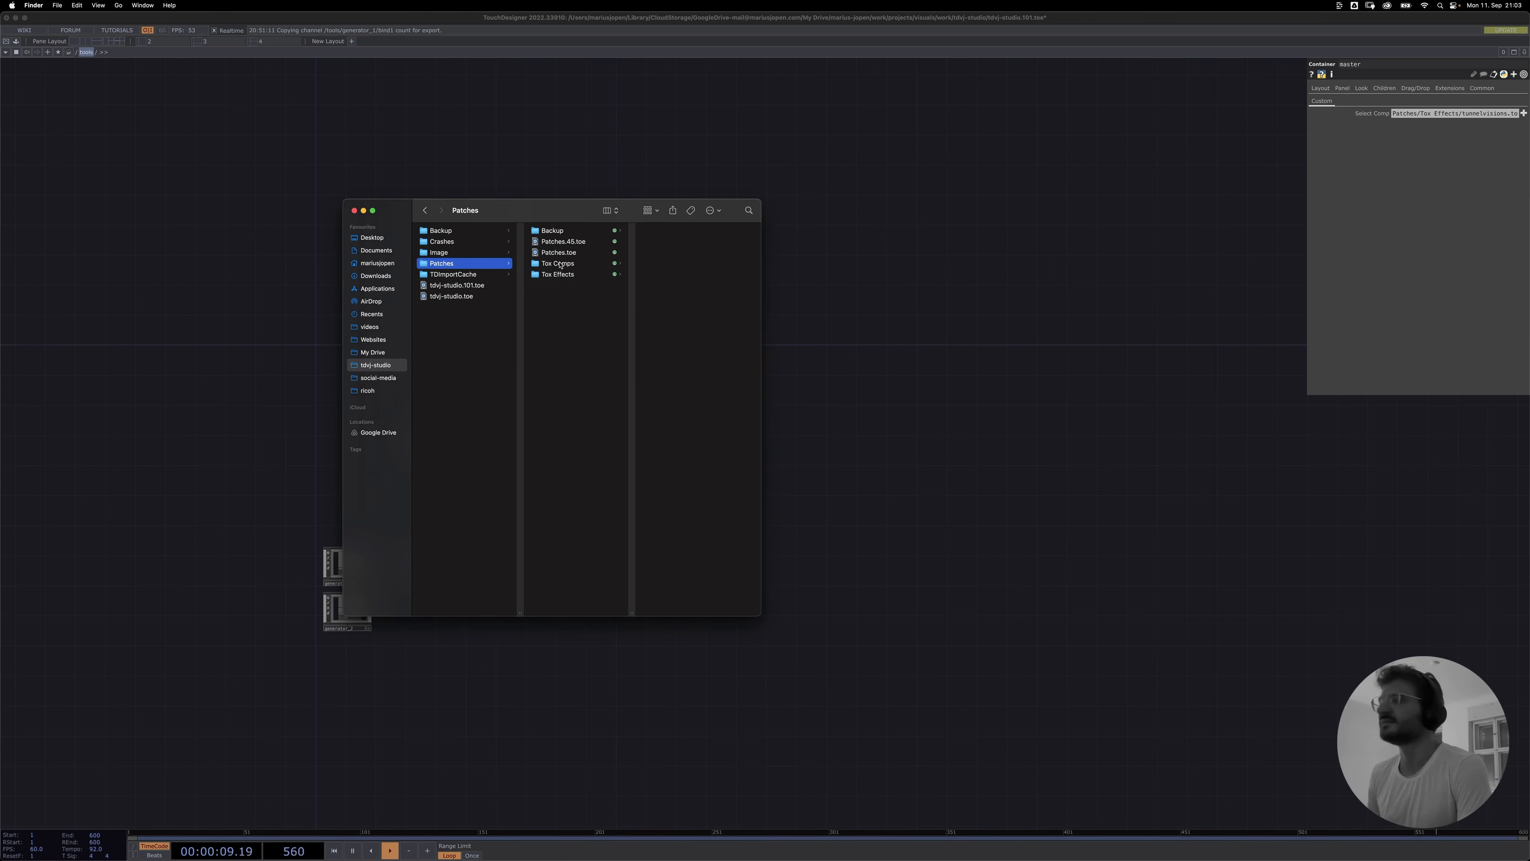
click(834, 849)
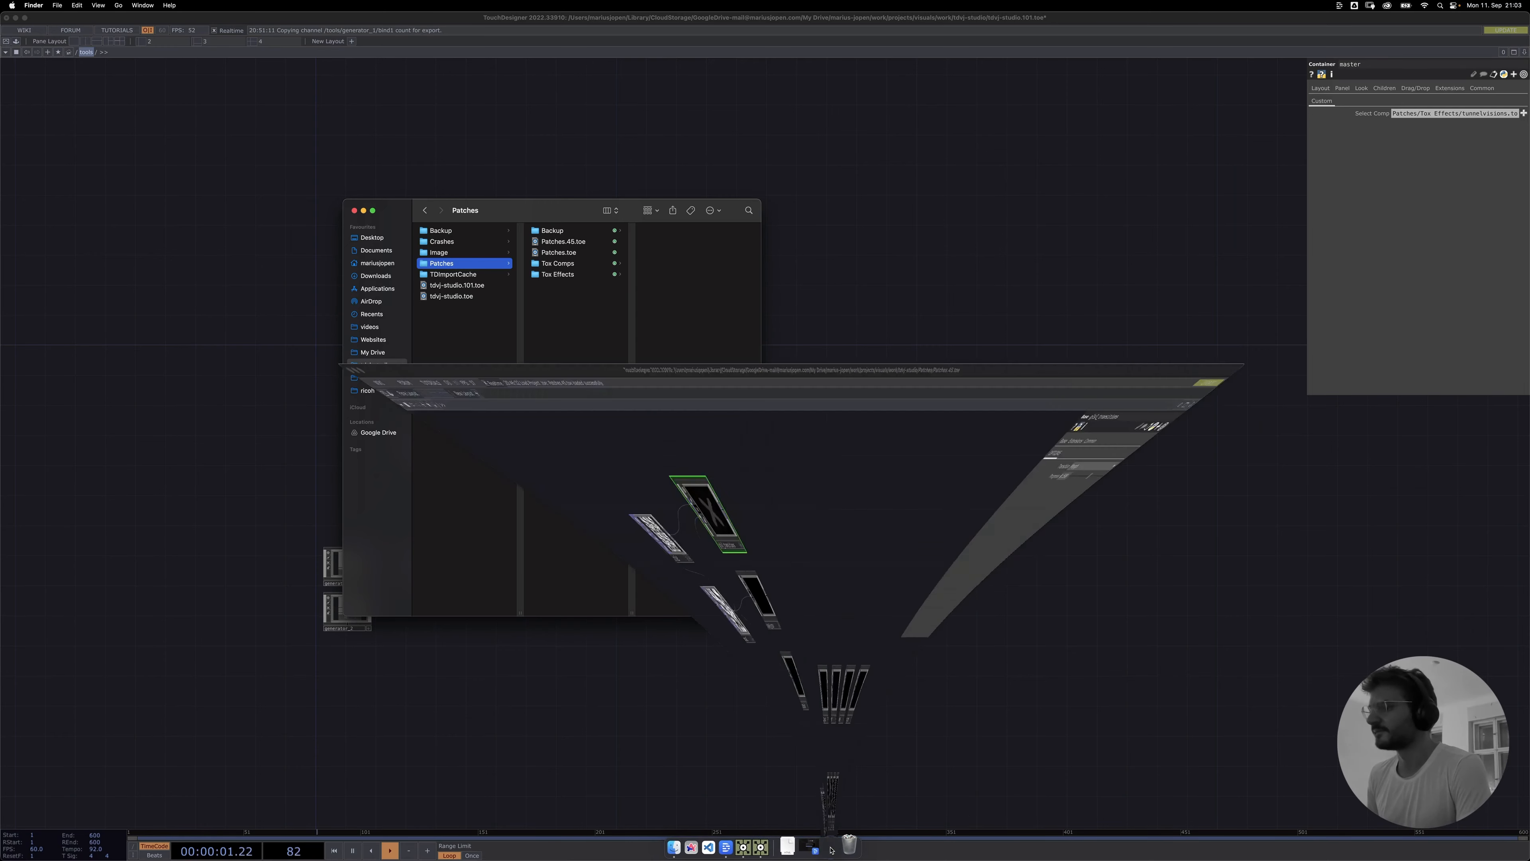
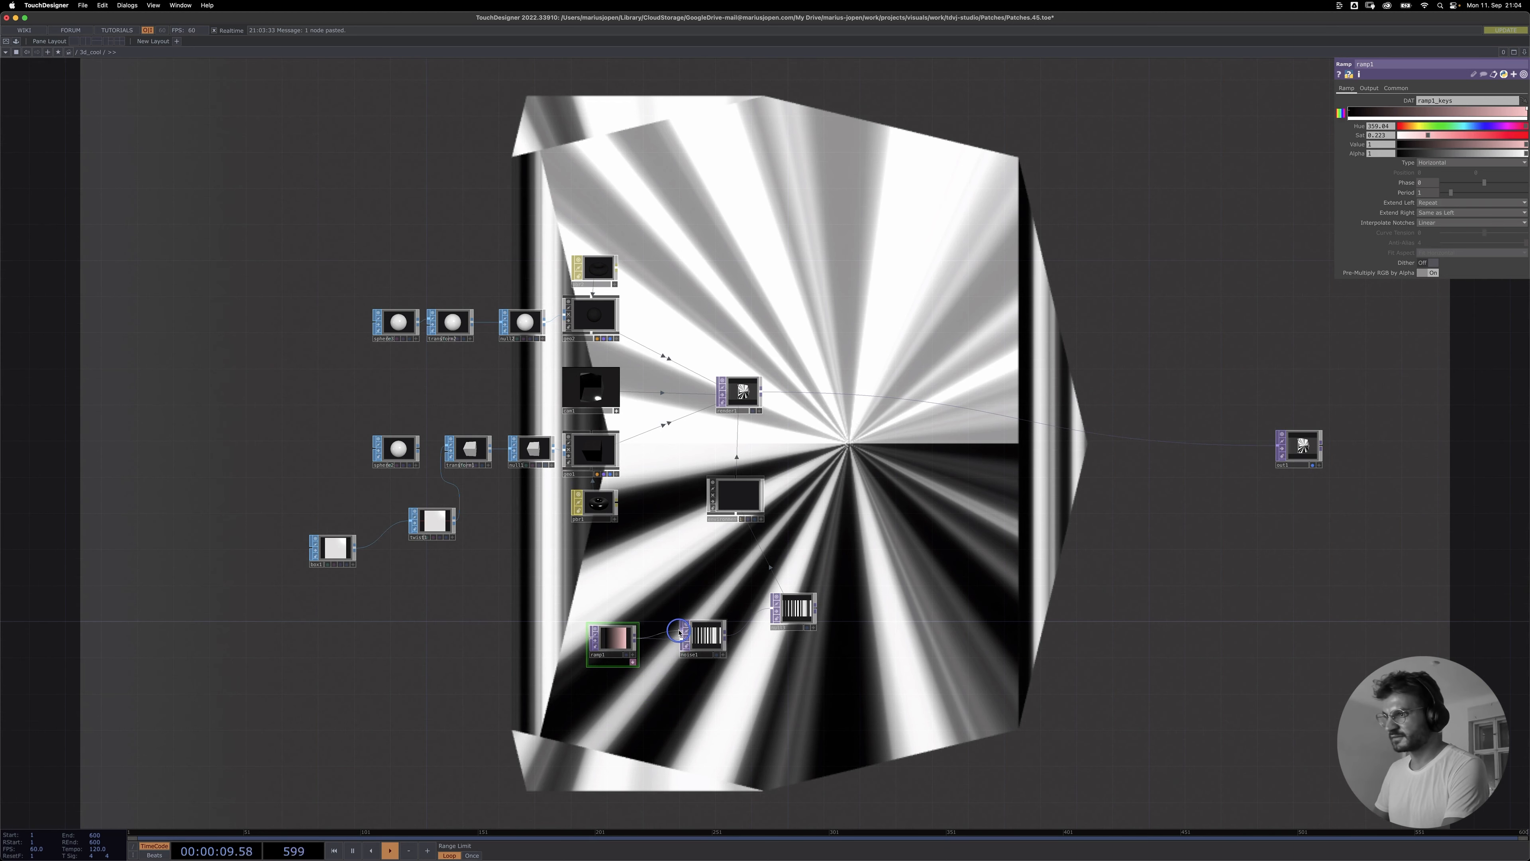
- Disconnect the extra wire between ramp1 and the neighbouring noise, and recolour the ramp green with saturation 0.647
right_click(671, 640)
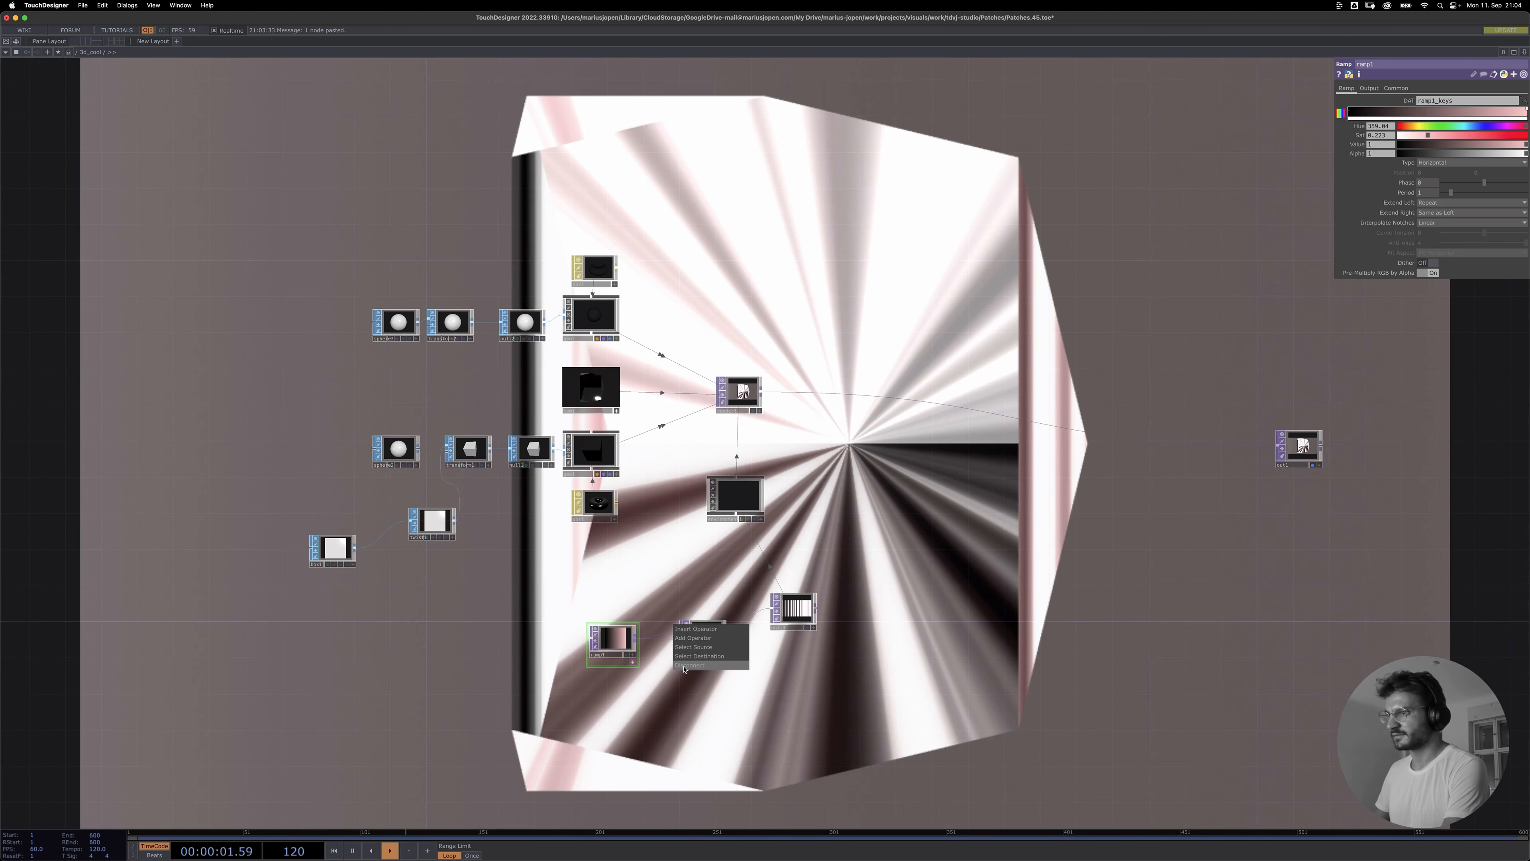
click(687, 663)
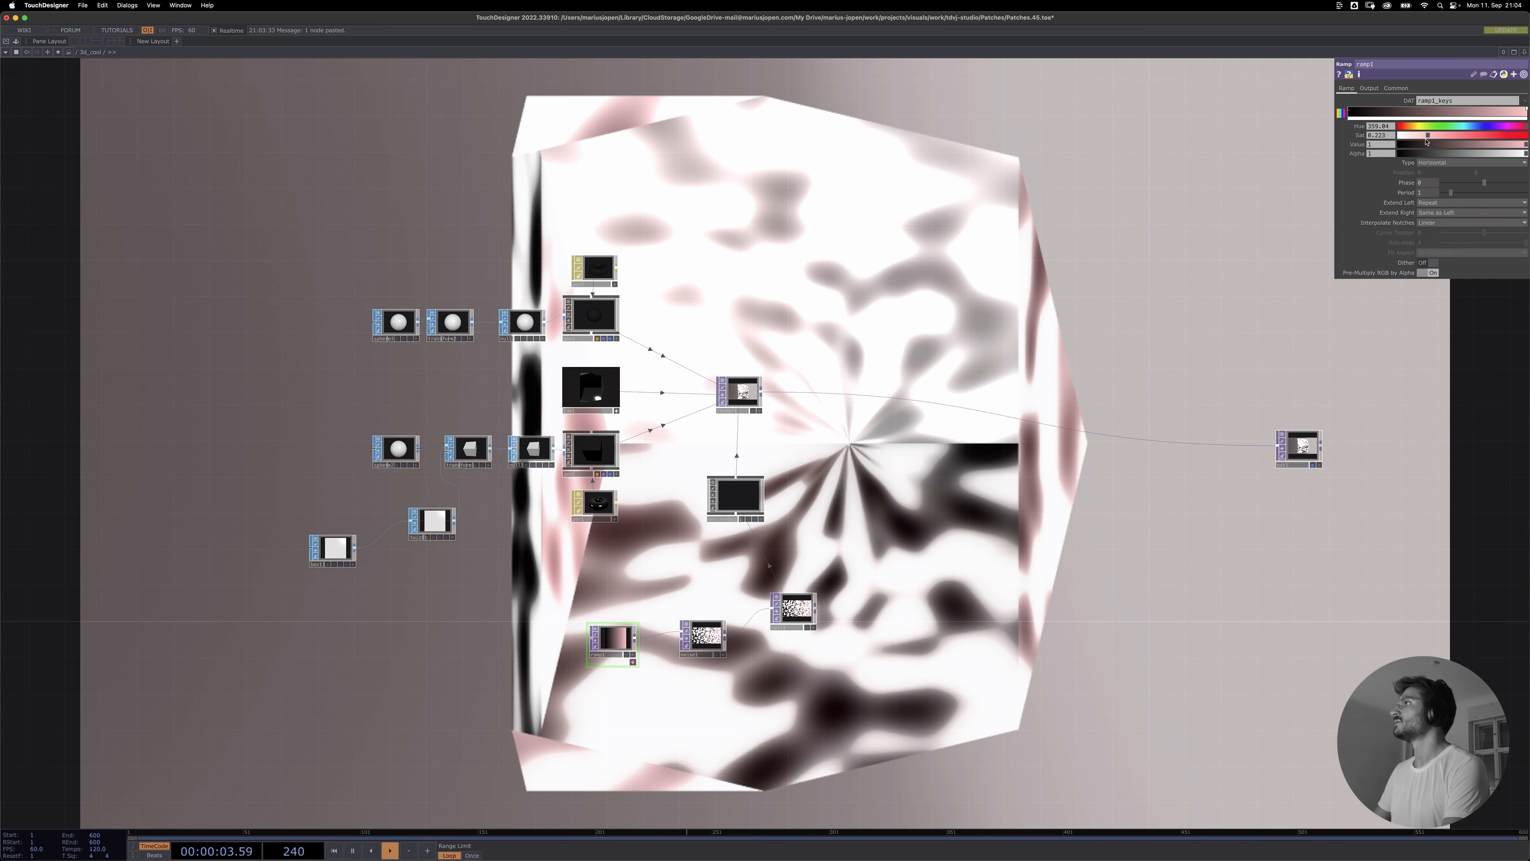
mouse_move(1426, 126)
mouse_down()
mouse_move(1399, 126)
mouse_move(1447, 128)
mouse_up()
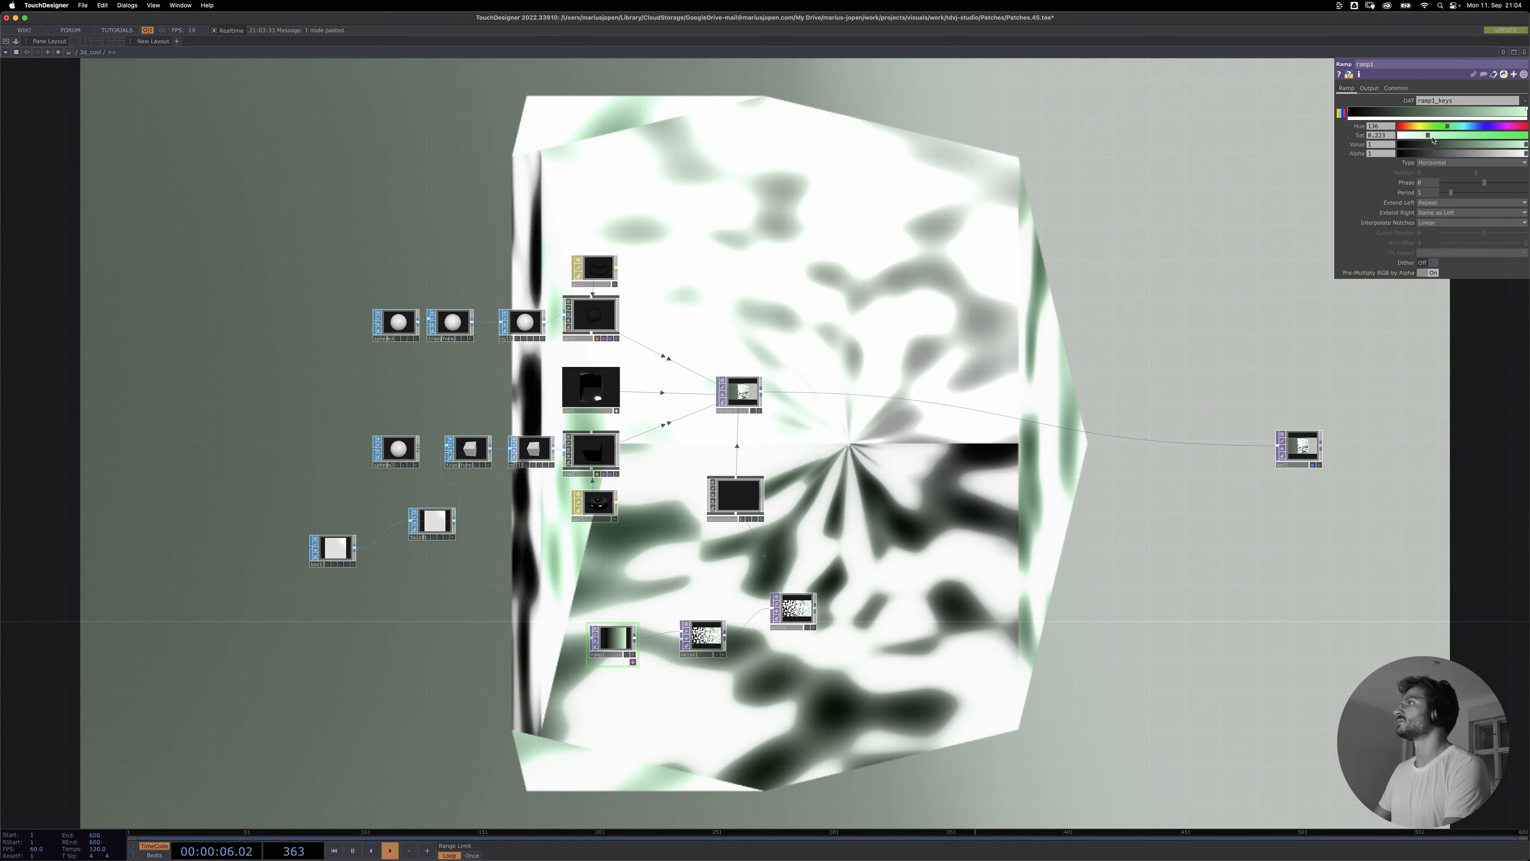
click(1484, 136)
- Inspect the width and height expressions that drive the resolution of render1
drag(484, 574, 485, 587)
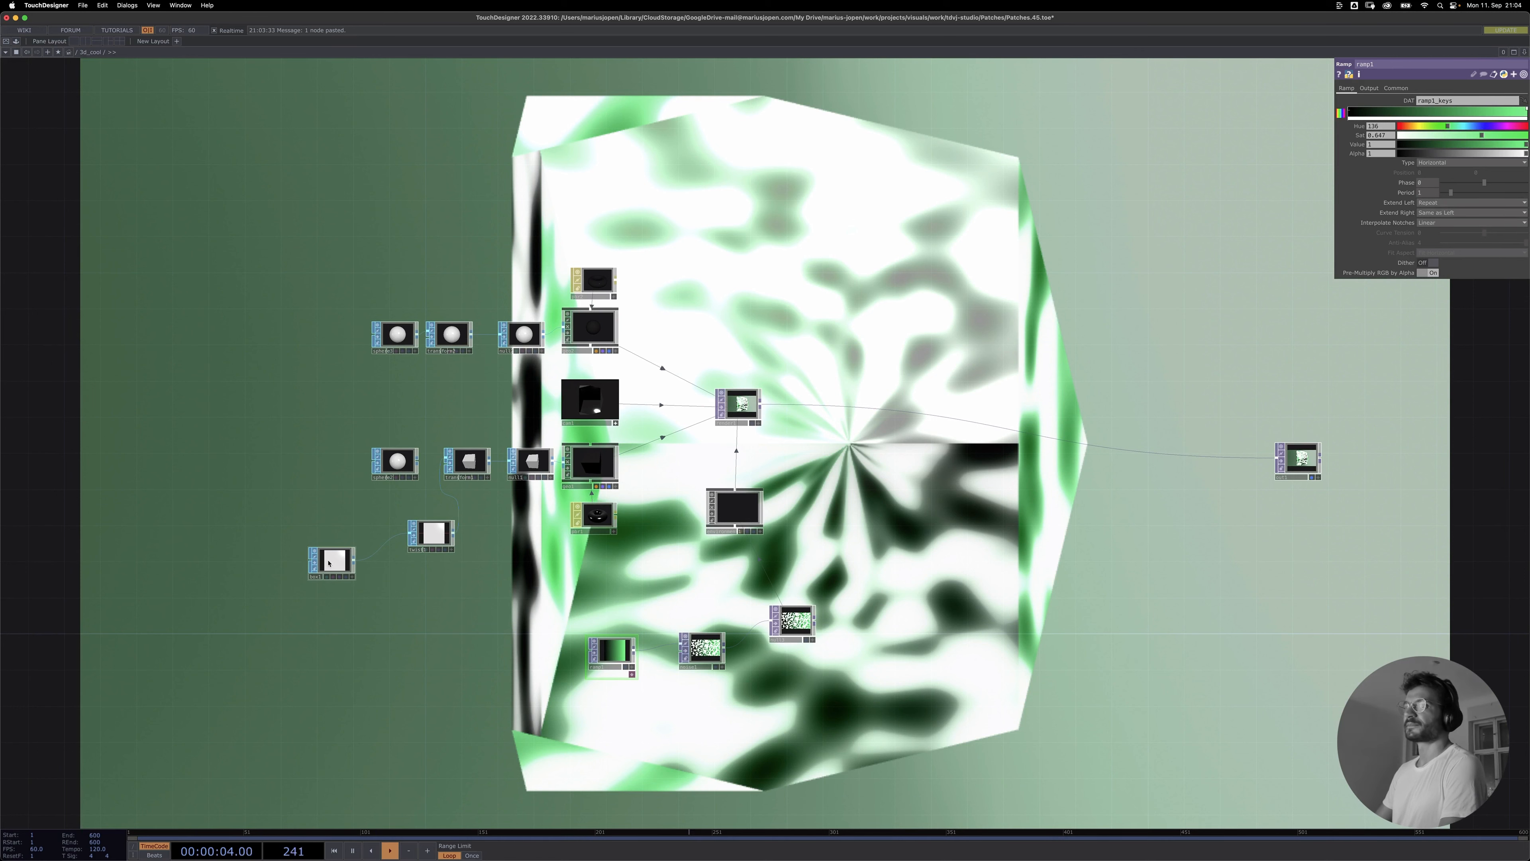
scroll(687, 489, up, 3)
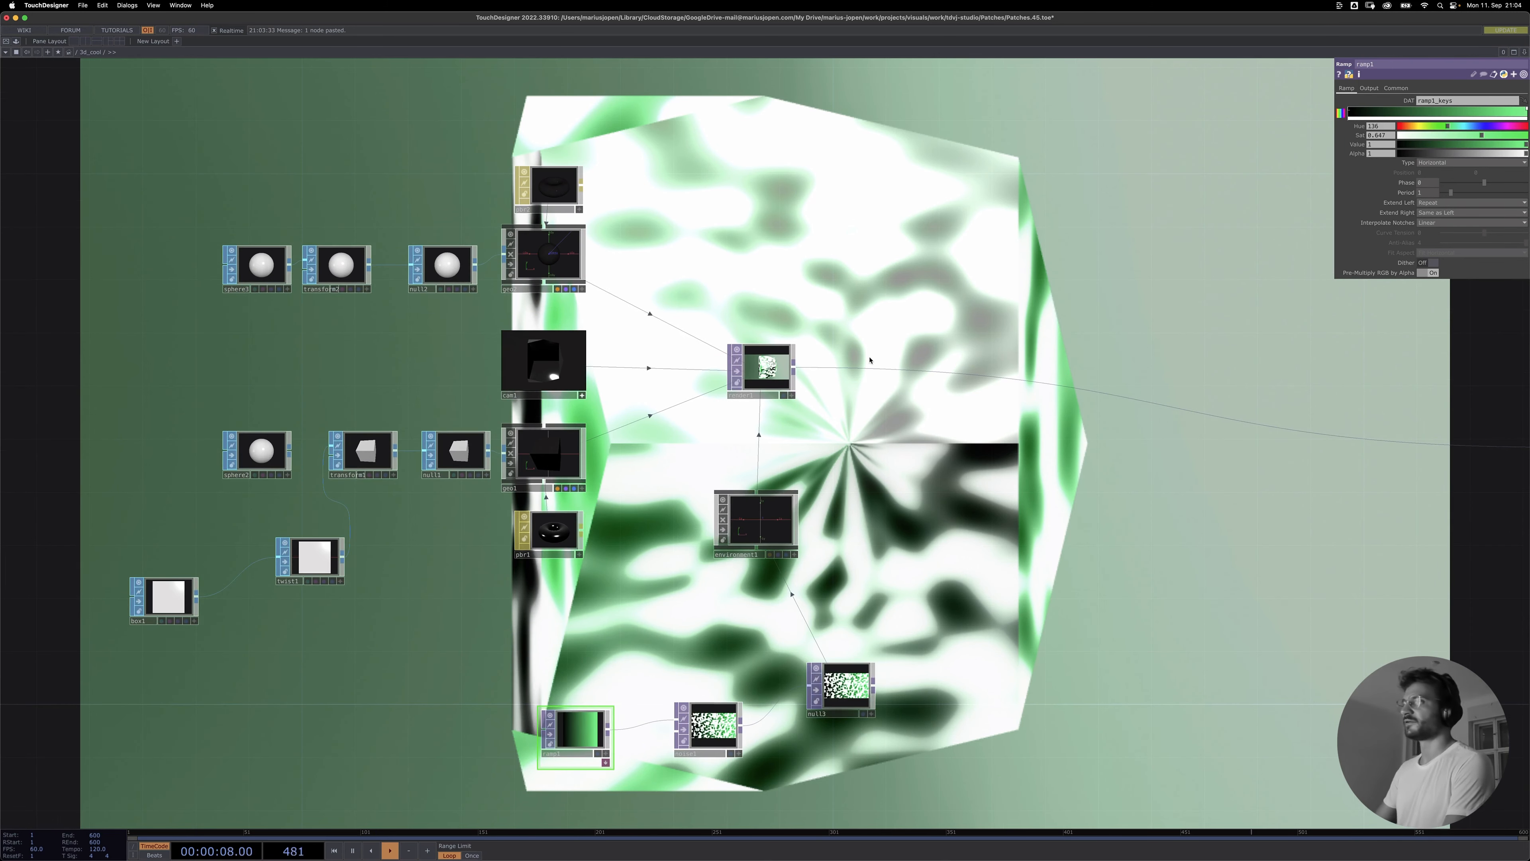
click(761, 367)
click(1458, 89)
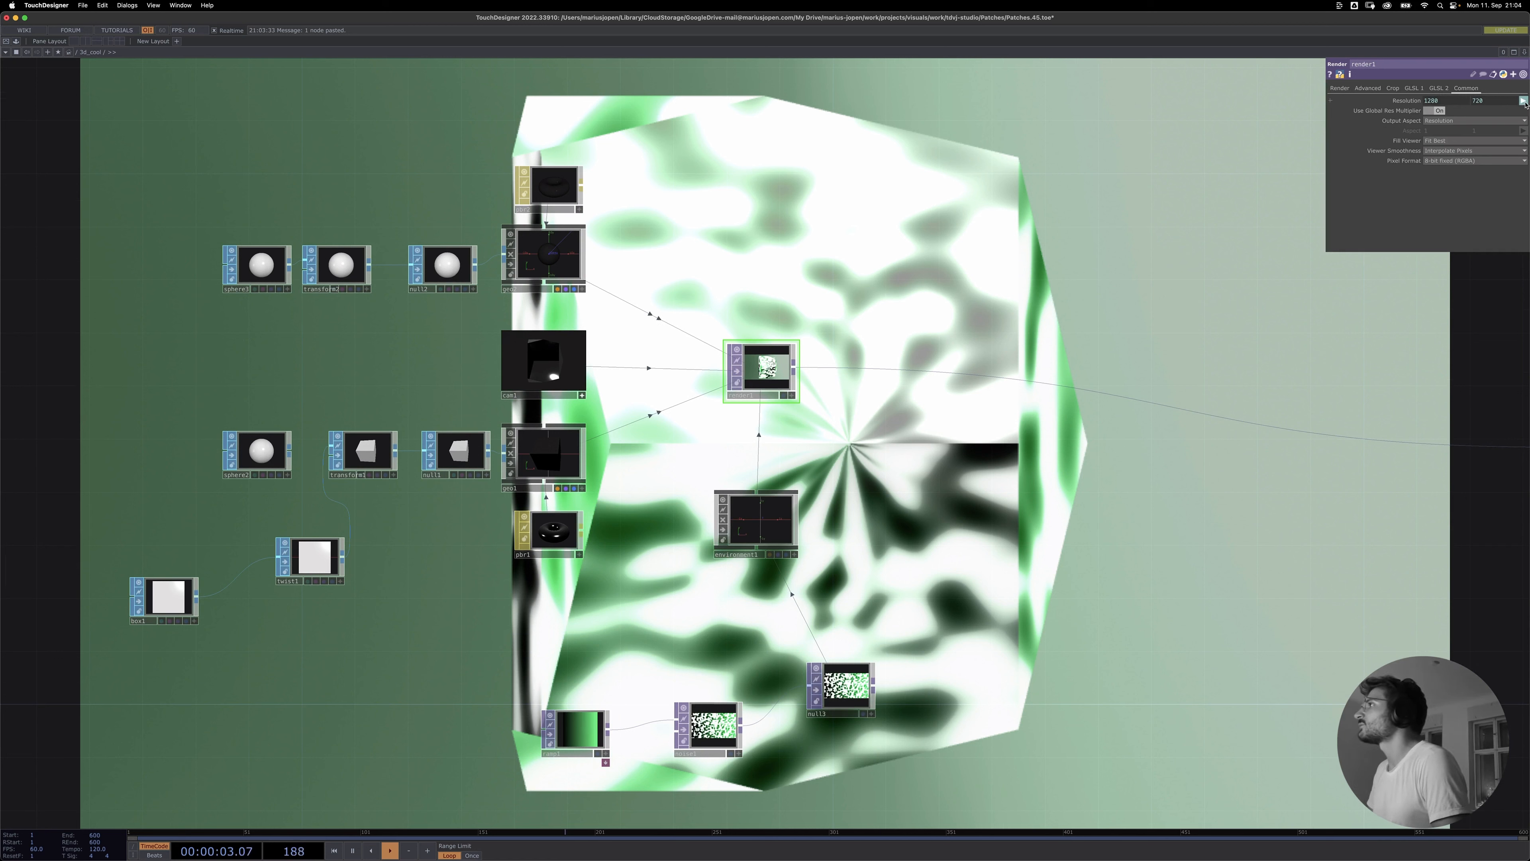
click(1402, 102)
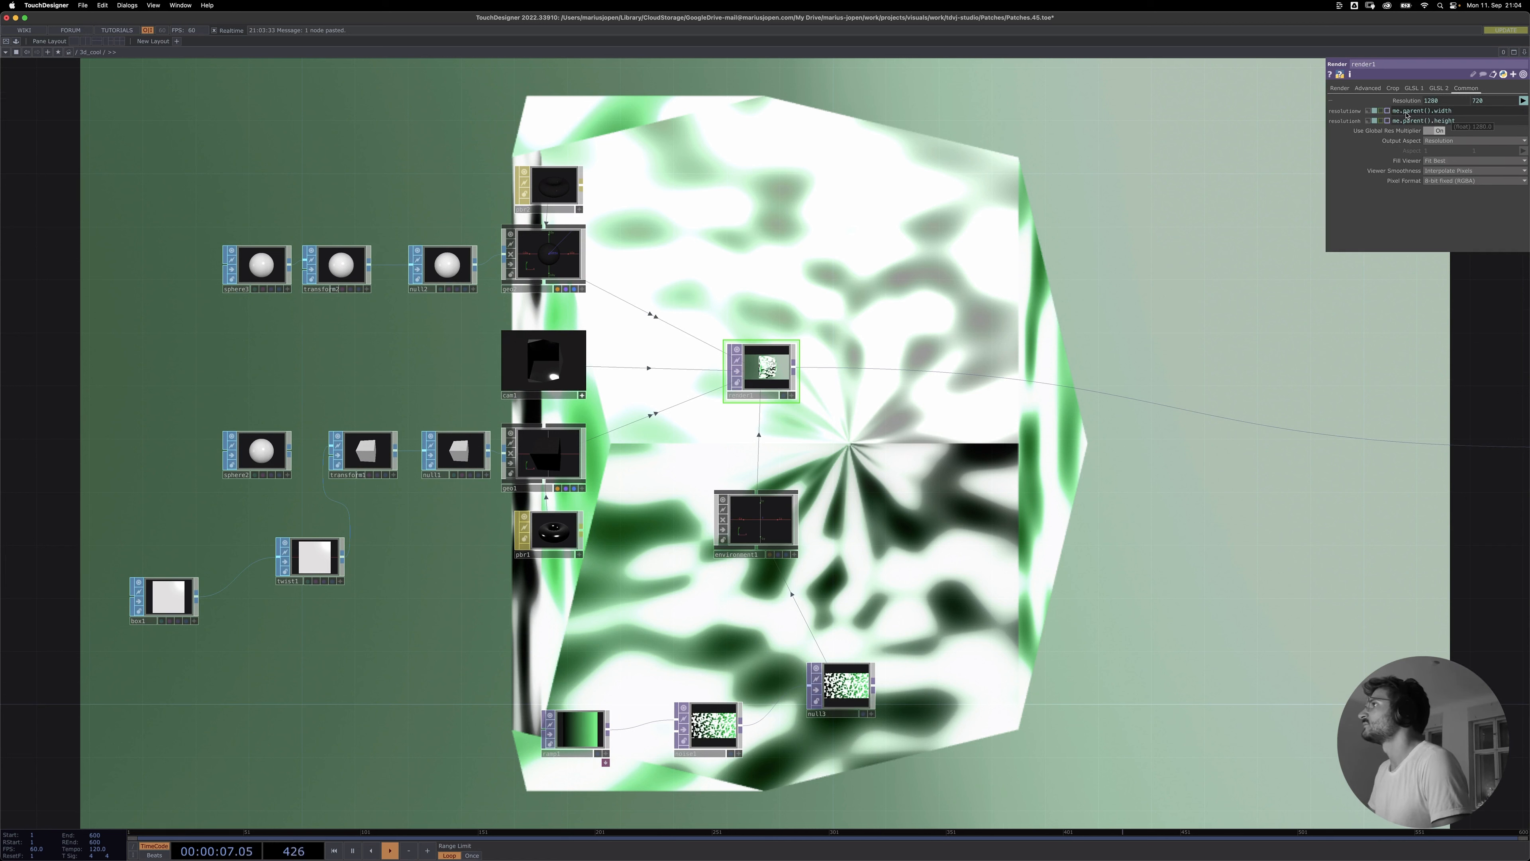
click(1330, 104)
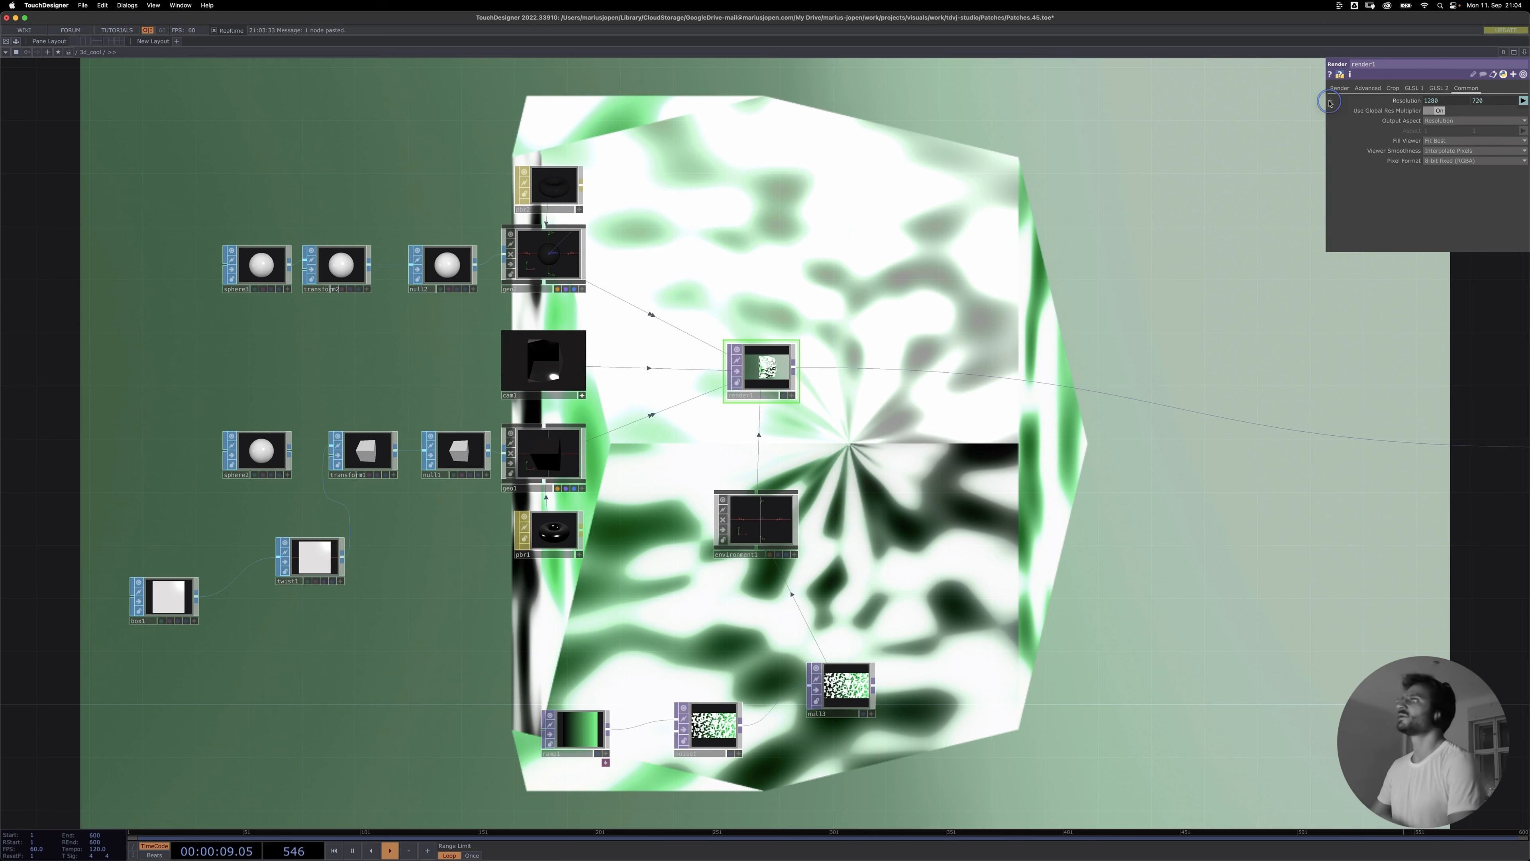
- Switch to the tdvj-studio project and look over the tools network, ending on its data table and ui component
scroll(468, 372, down, 3)
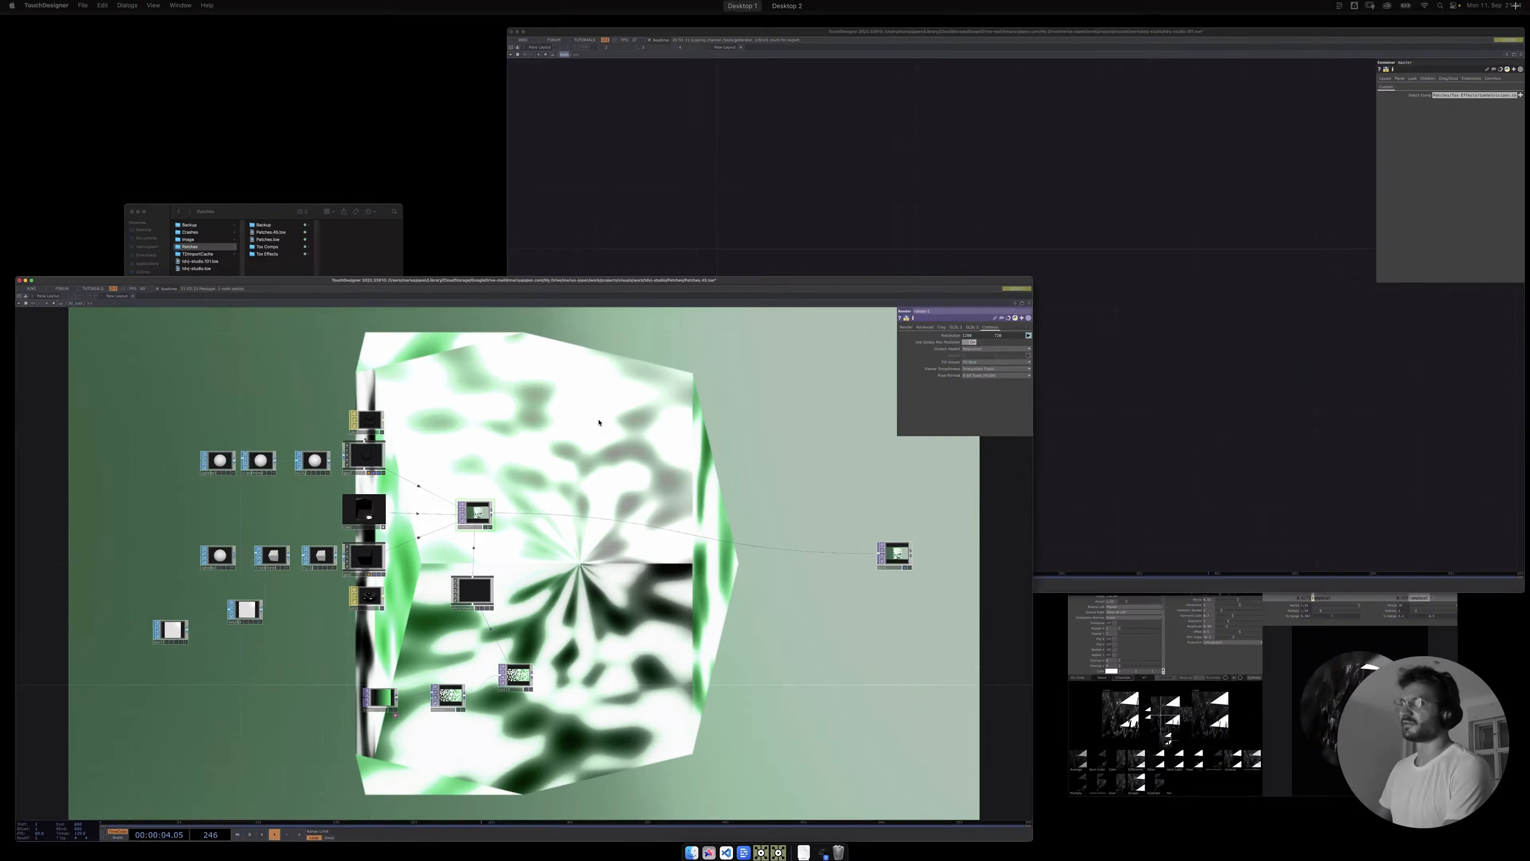
key(ctrl+Up)
click(1241, 626)
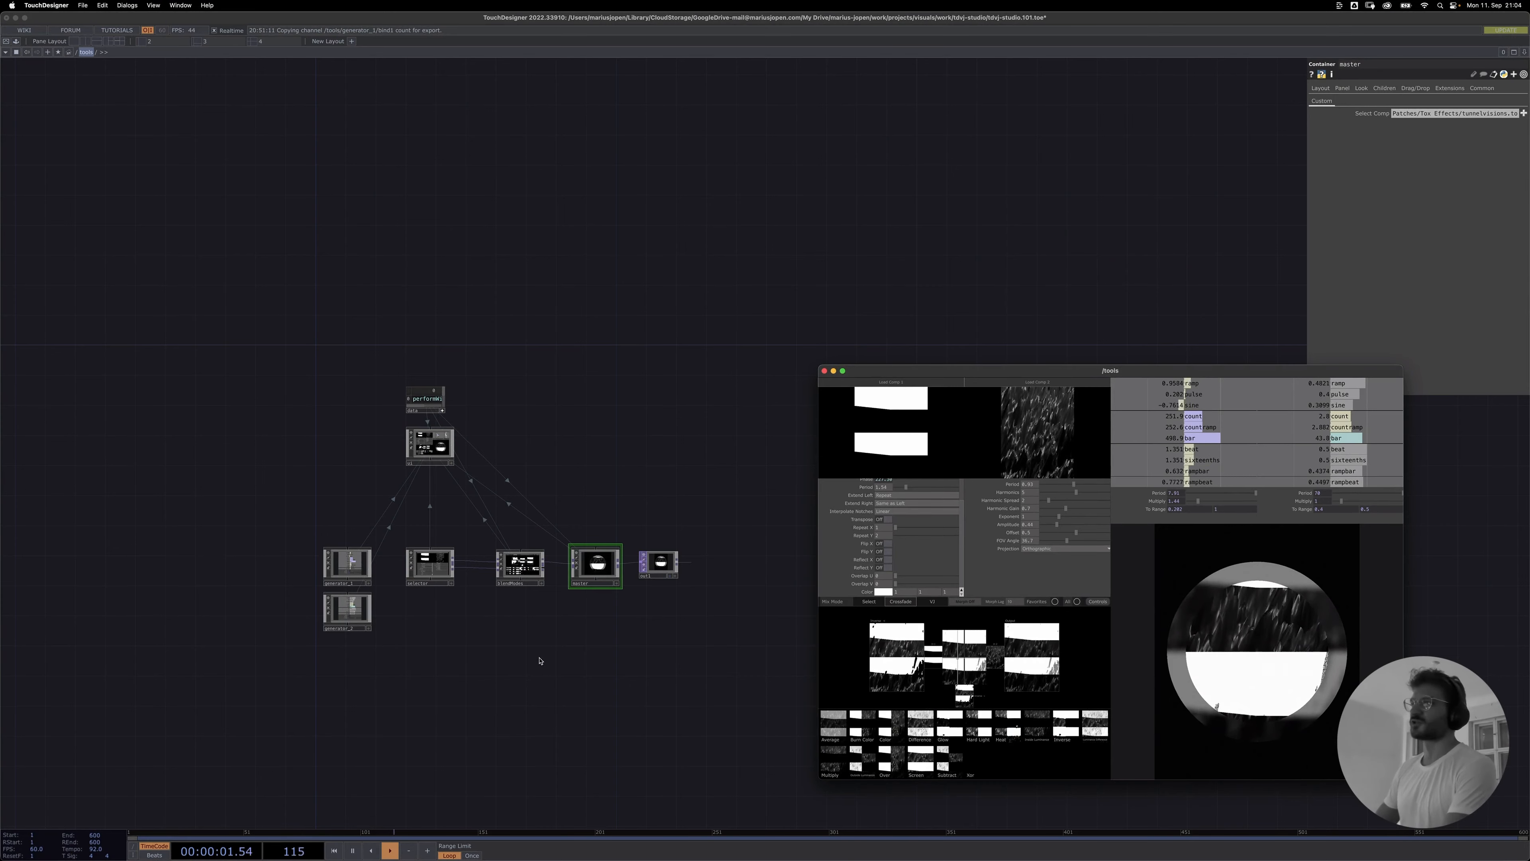
drag(473, 596, 526, 581)
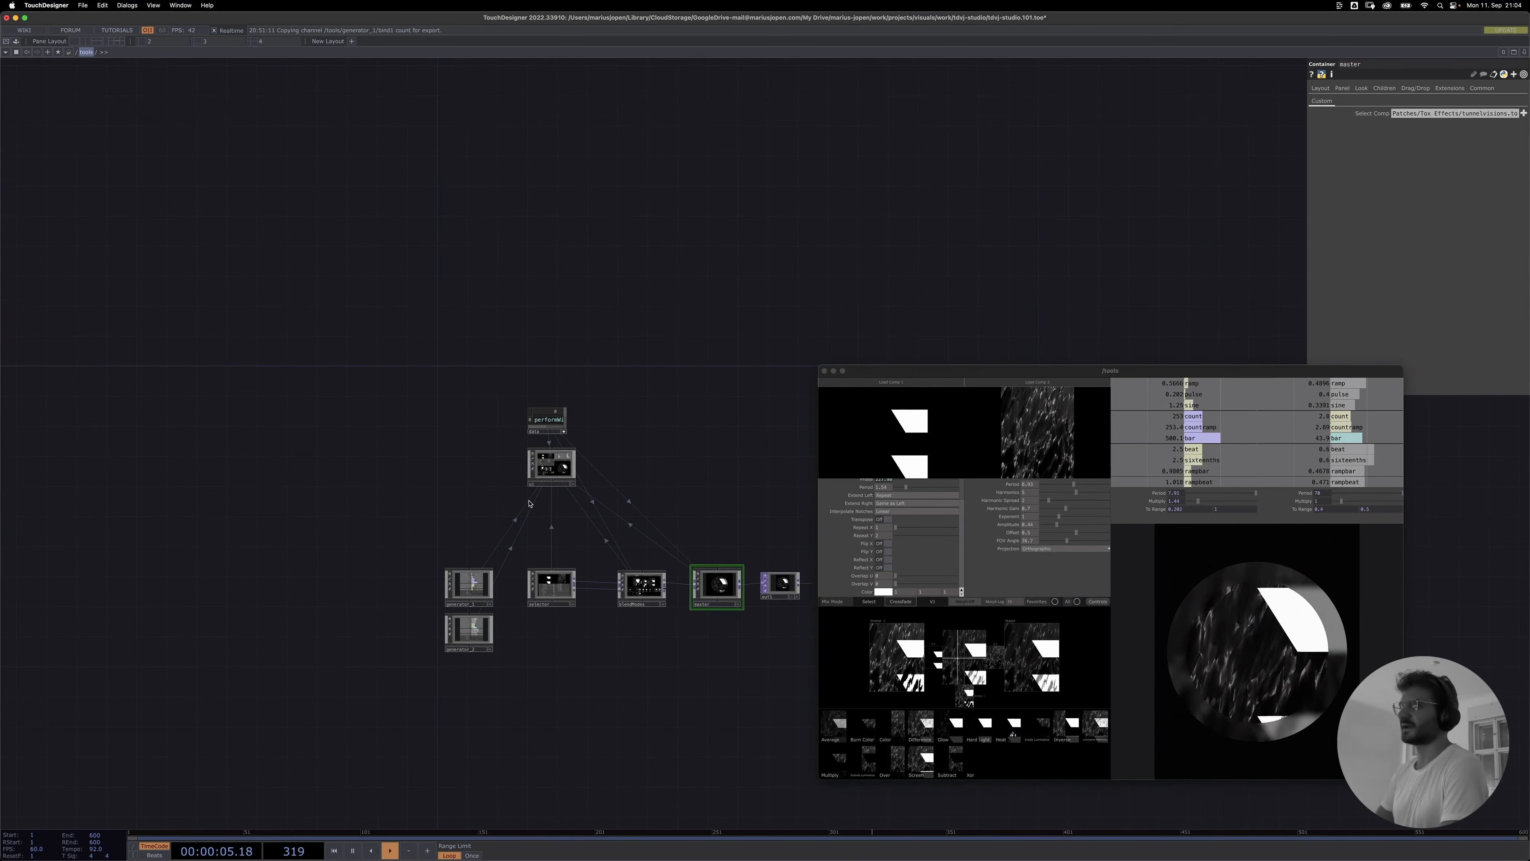
drag(462, 478, 356, 361)
scroll(358, 367, up, 10)
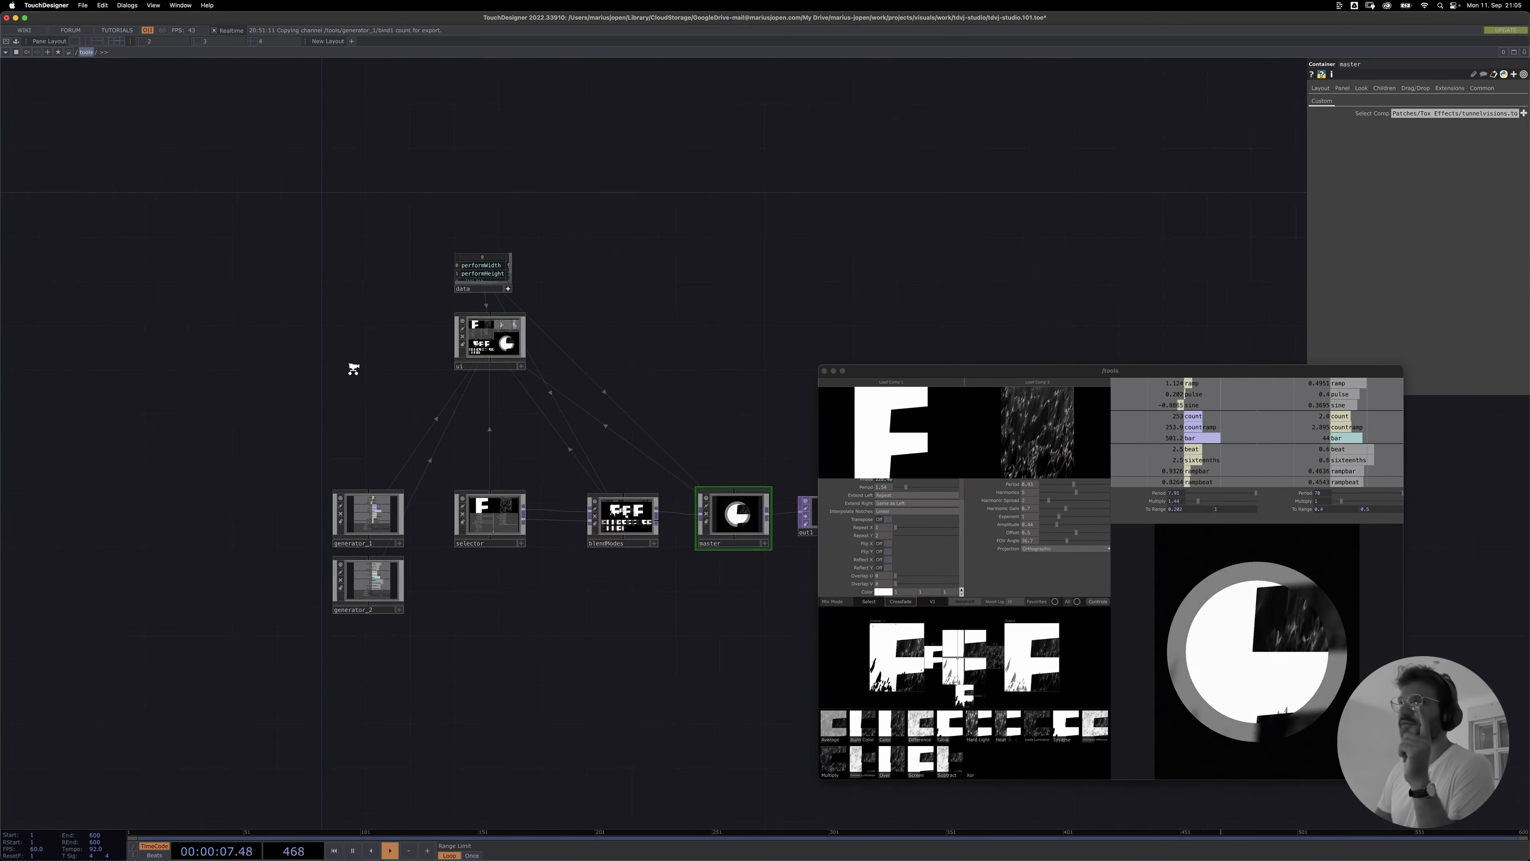
drag(399, 366, 322, 385)
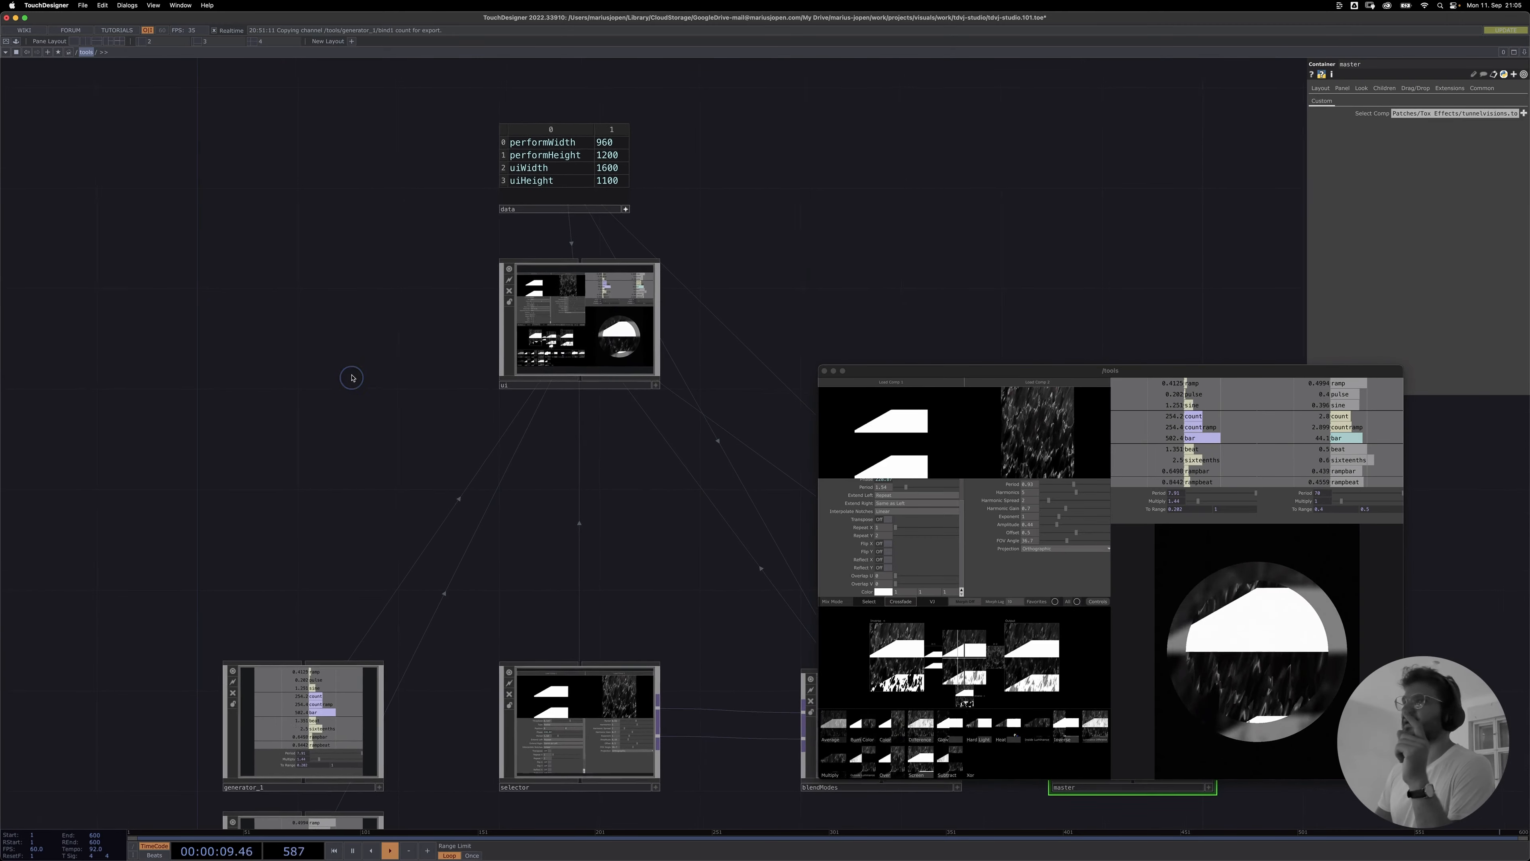
- Go up to the project root, move the floating /tools window aside, and reopen the tools network at its data table
click(71, 54)
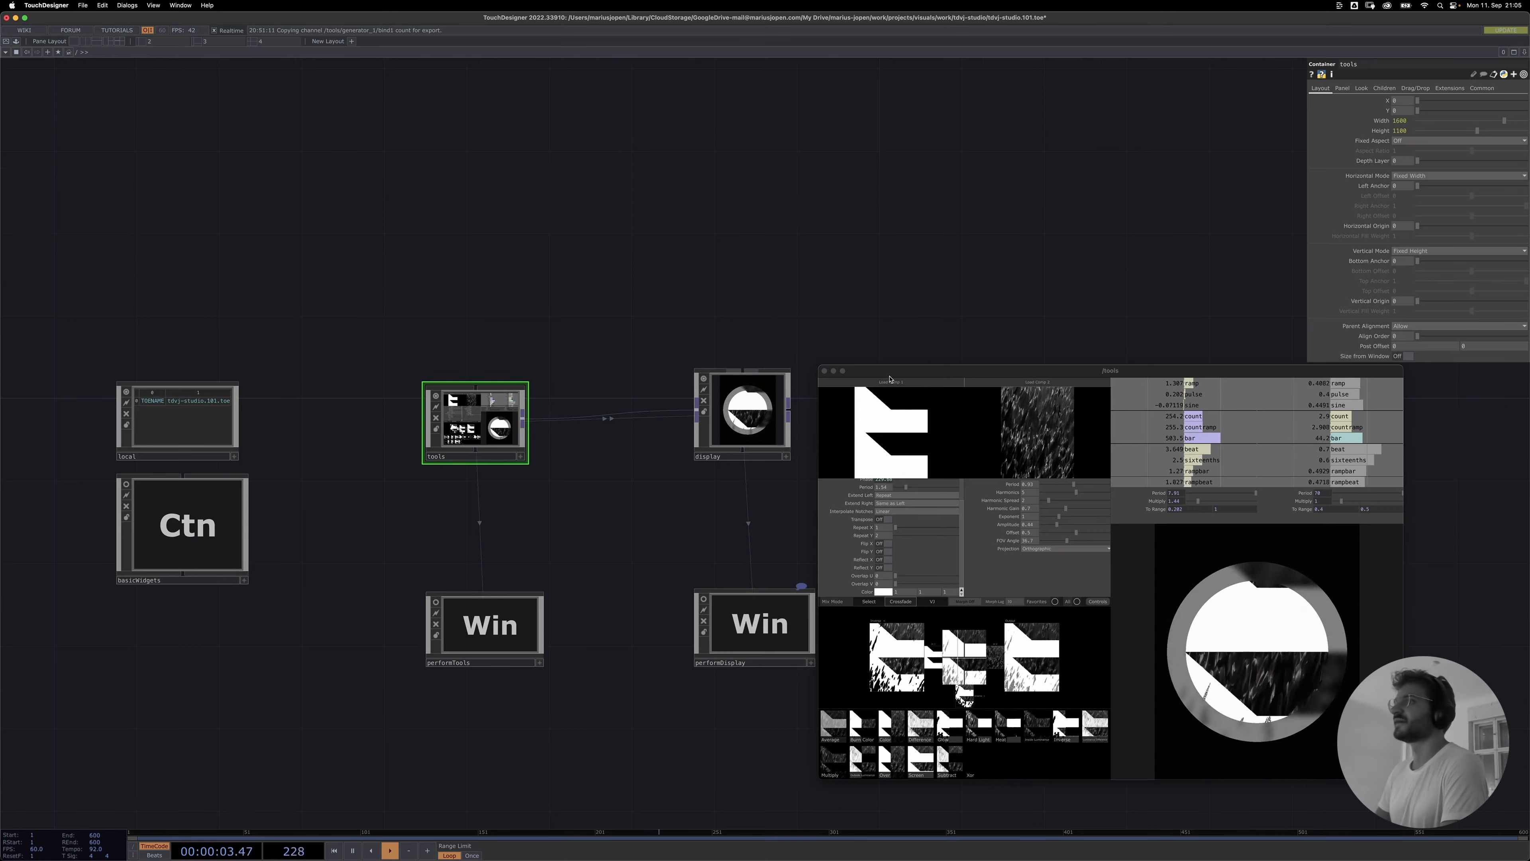
drag(885, 376, 969, 385)
drag(582, 293, 612, 255)
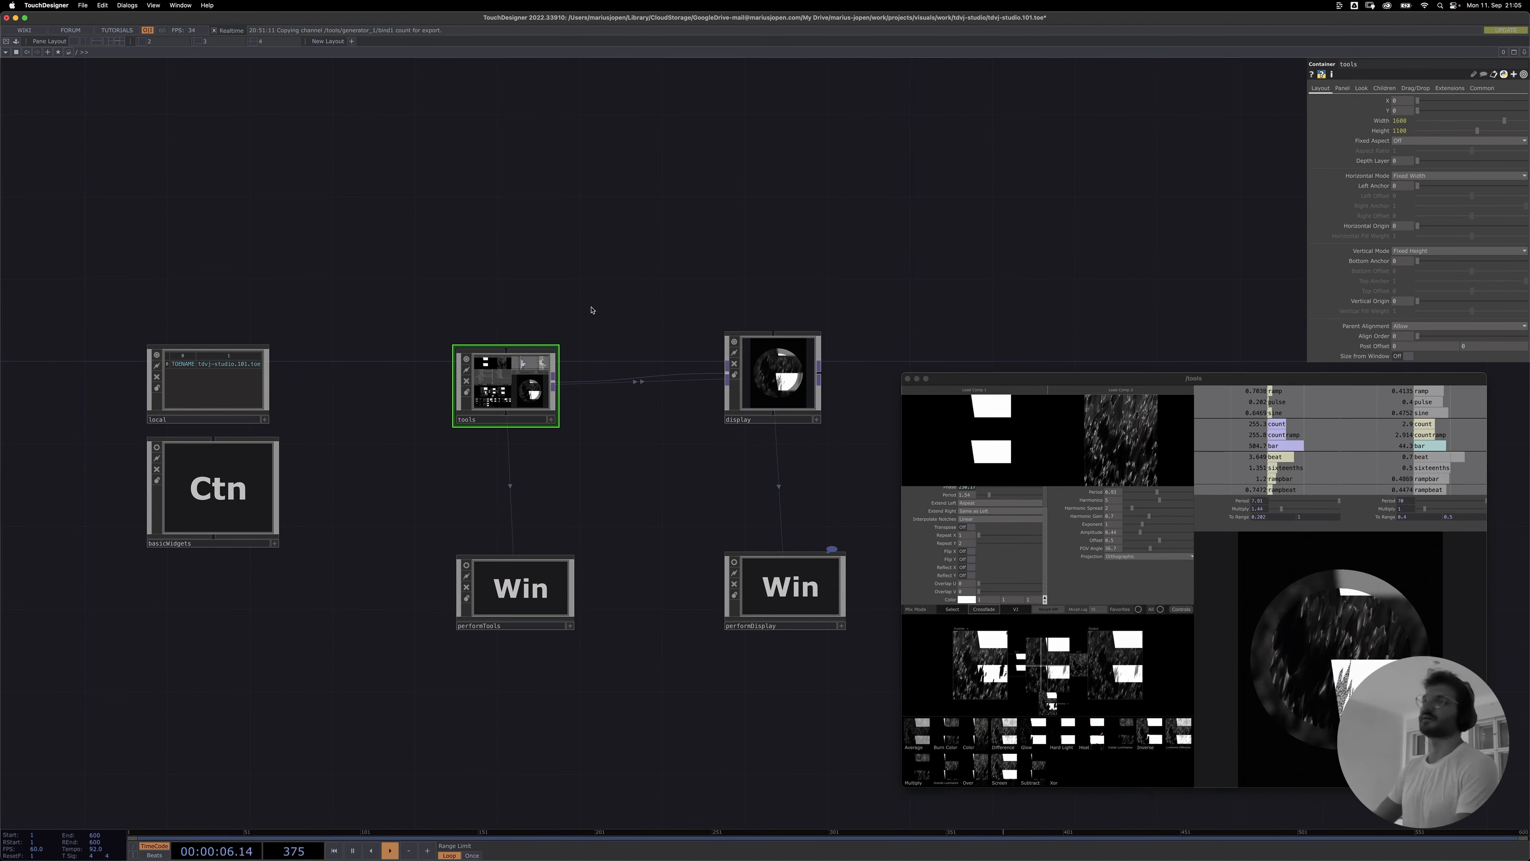
double_click(515, 397)
drag(335, 243, 324, 413)
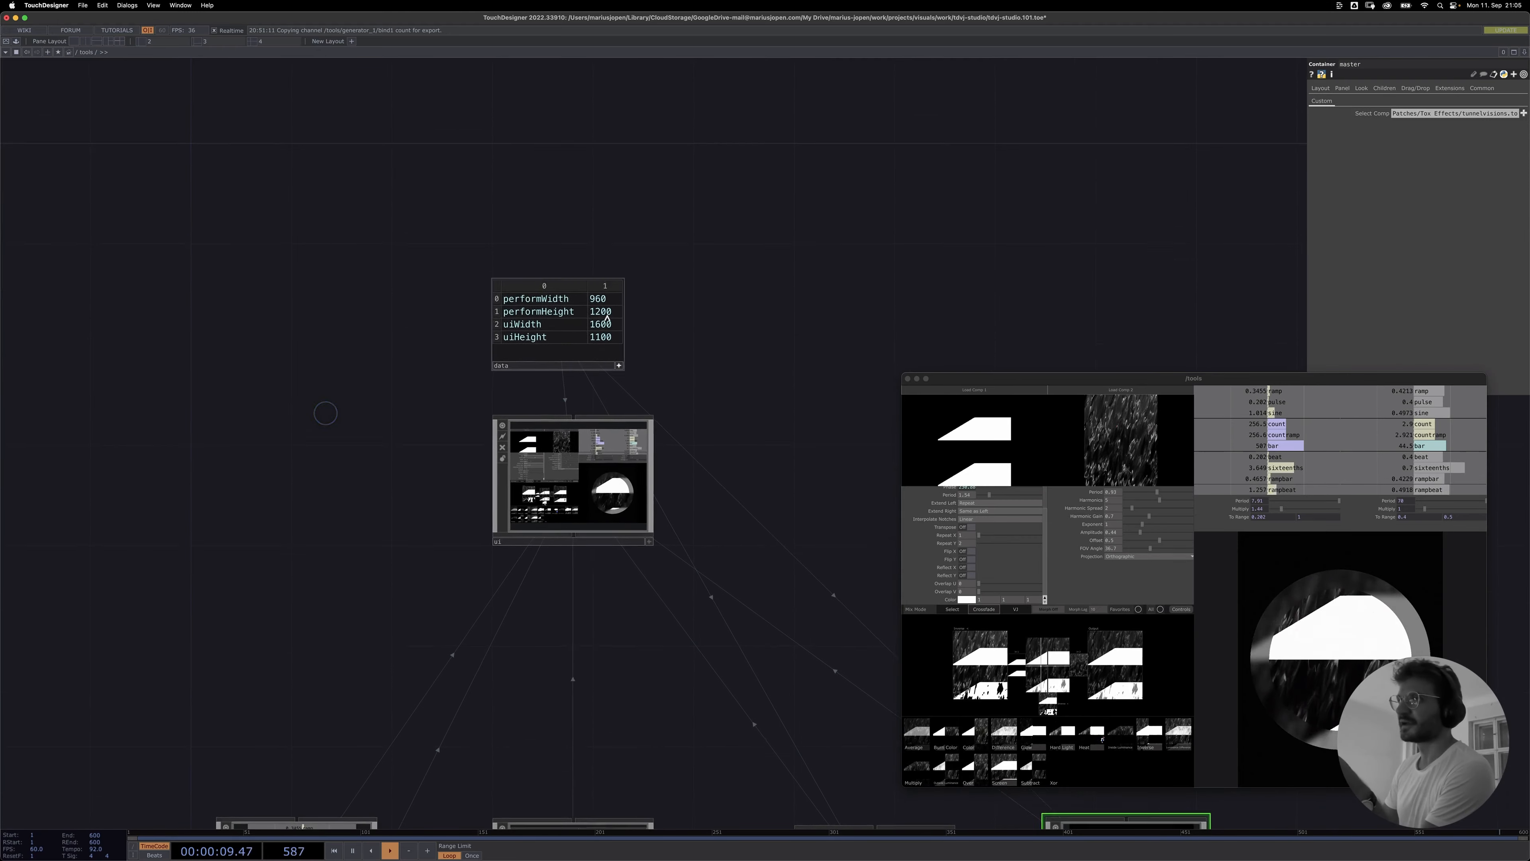
scroll(625, 334, up, 4)
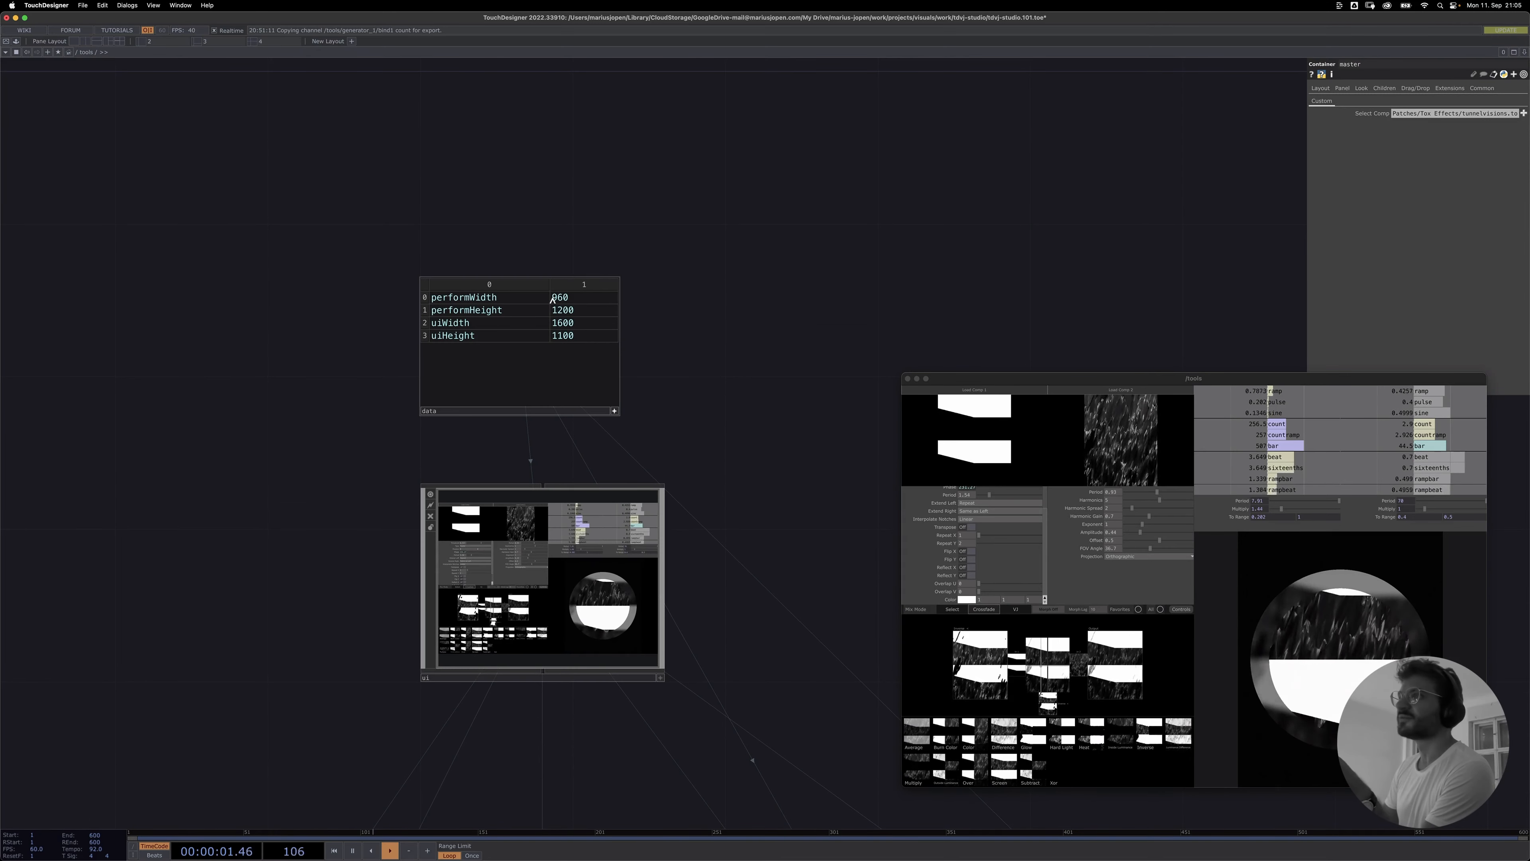
- Inspect the performWidth and performHeight cells in the data table that define the output resolution
click(553, 300)
click(579, 300)
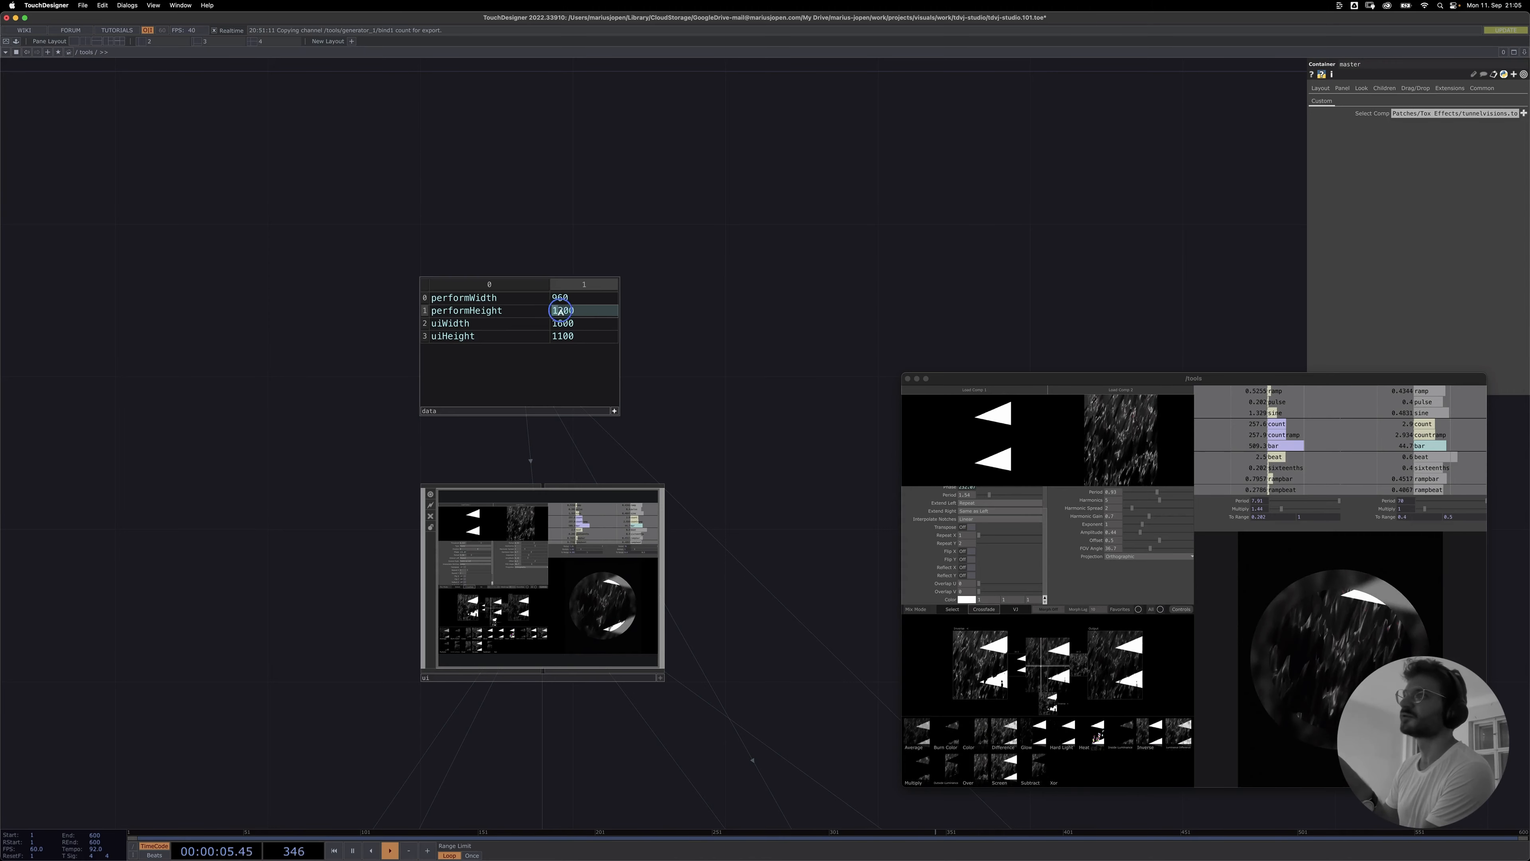
click(727, 349)
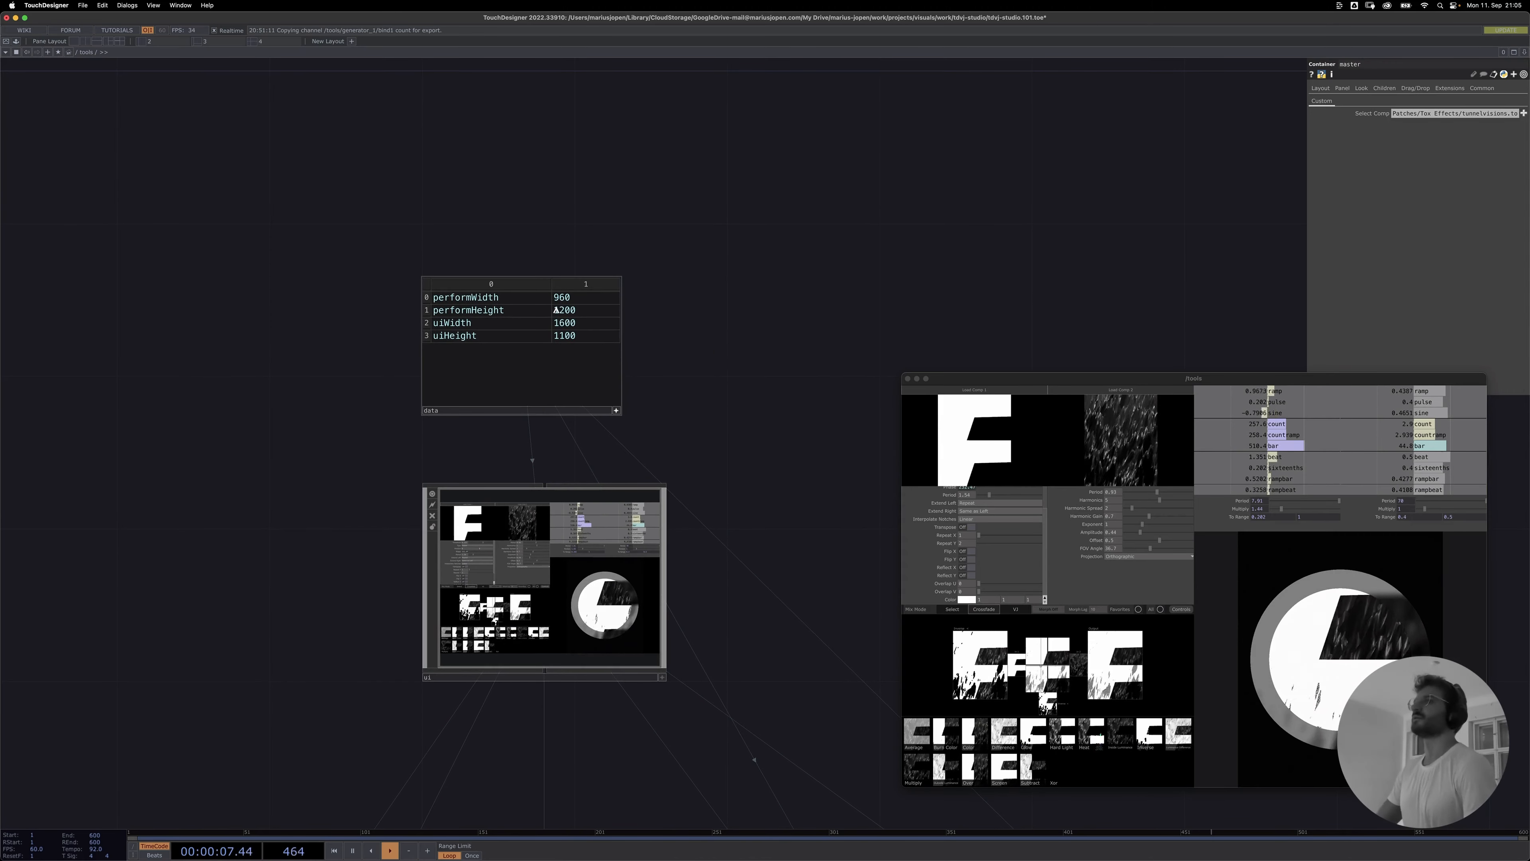
double_click(568, 301)
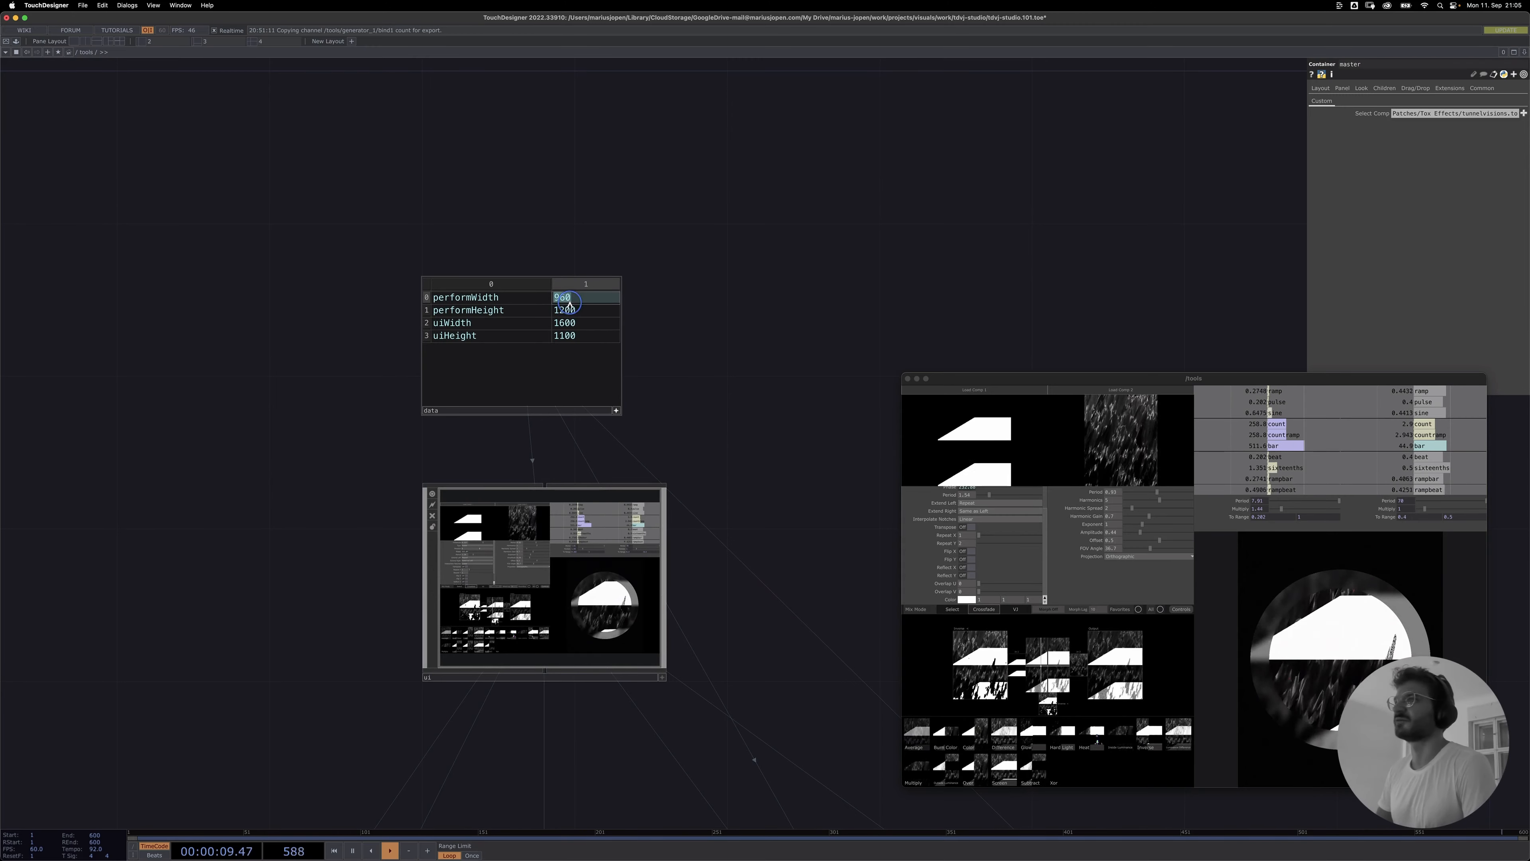
click(661, 381)
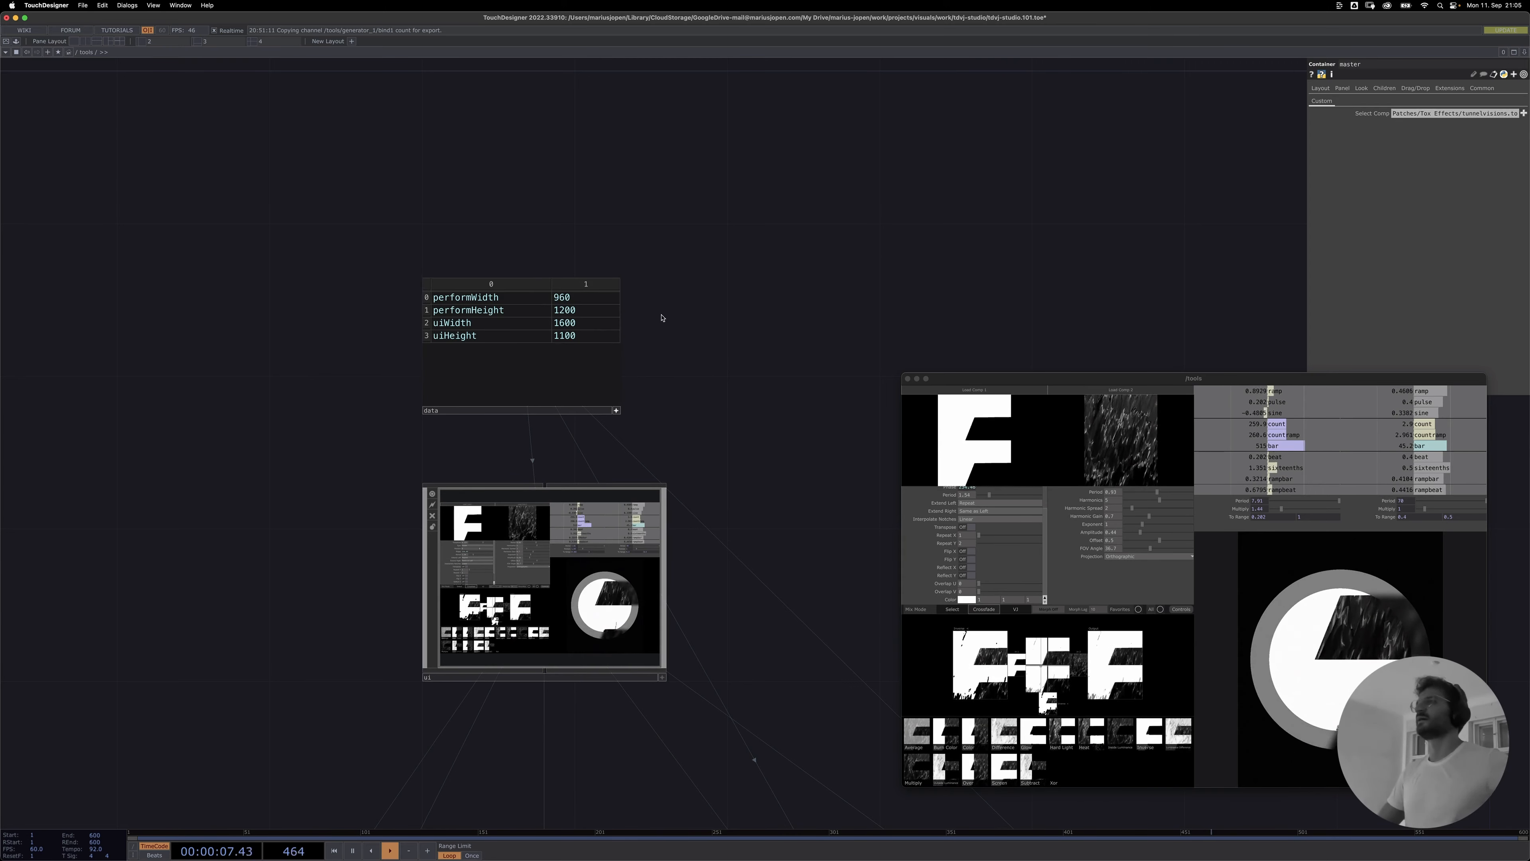
click(556, 299)
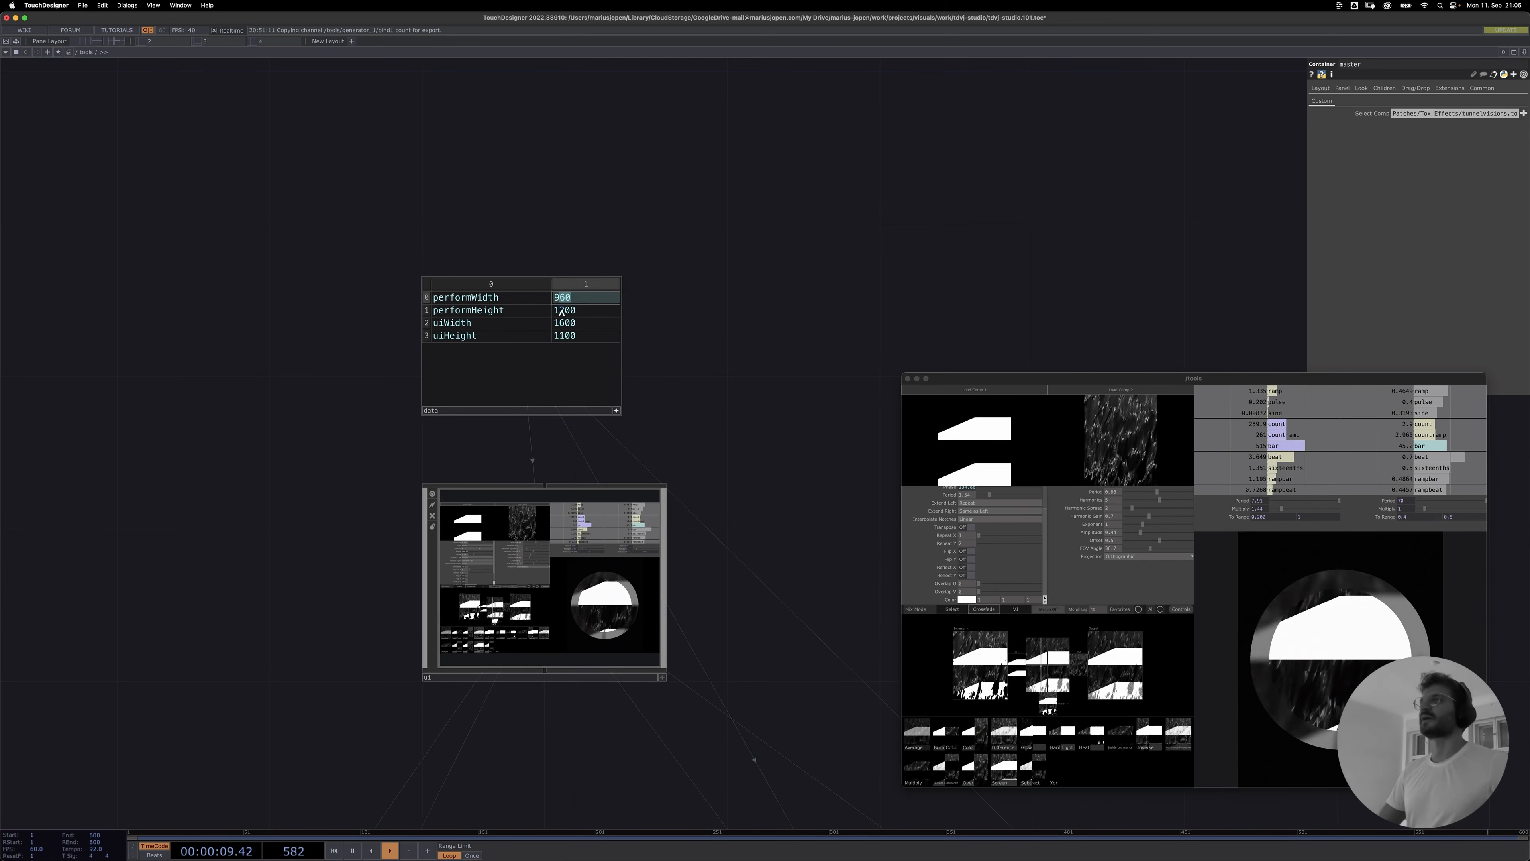
click(575, 311)
click(767, 378)
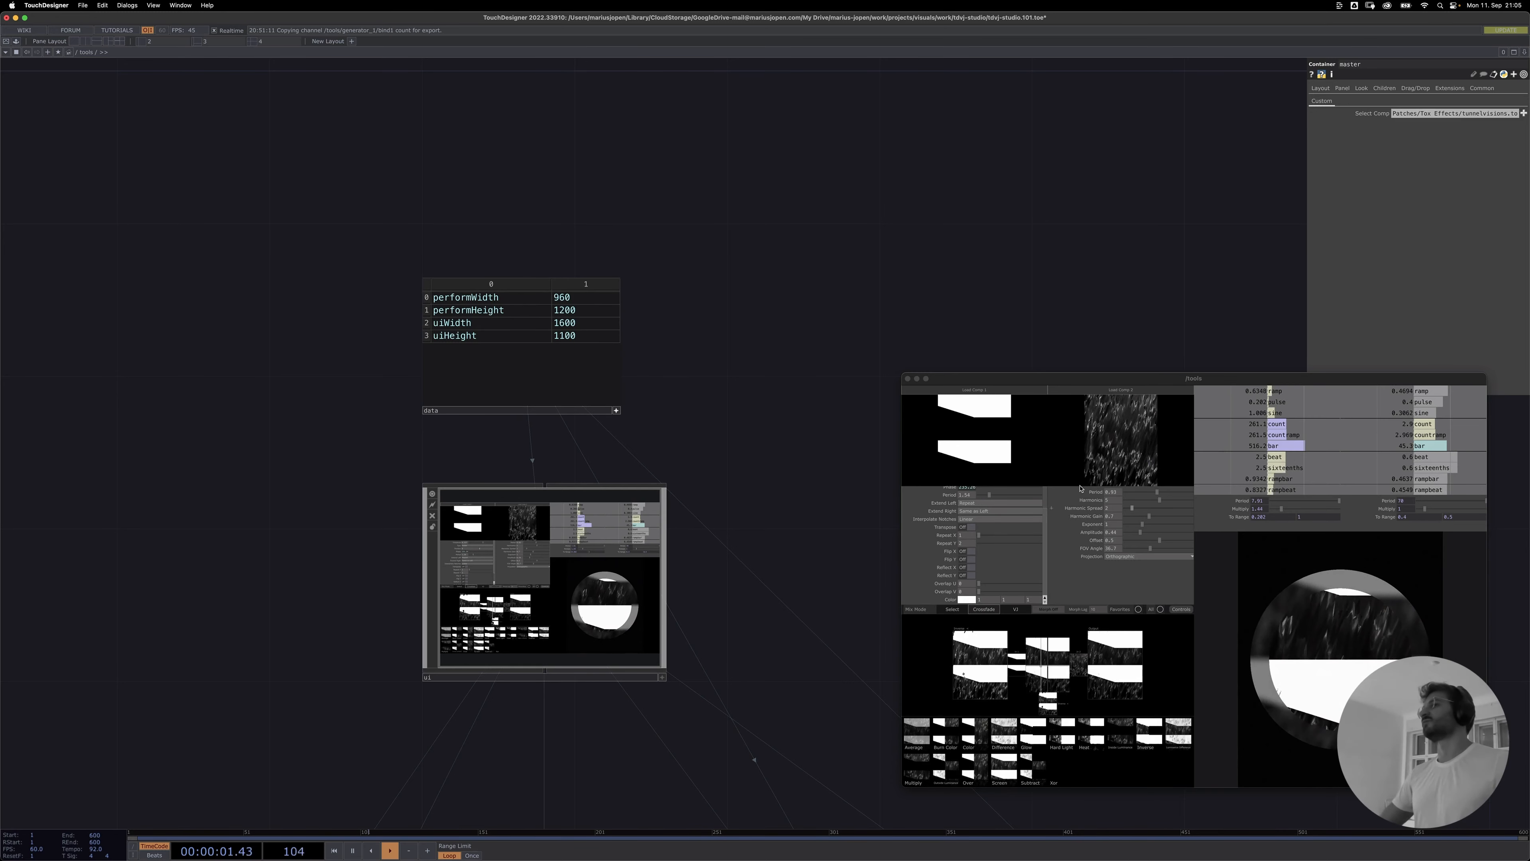
- Leave the tools network for the project root, then switch back to the Patches project and its 3d_cool network
scroll(748, 400, down, 10)
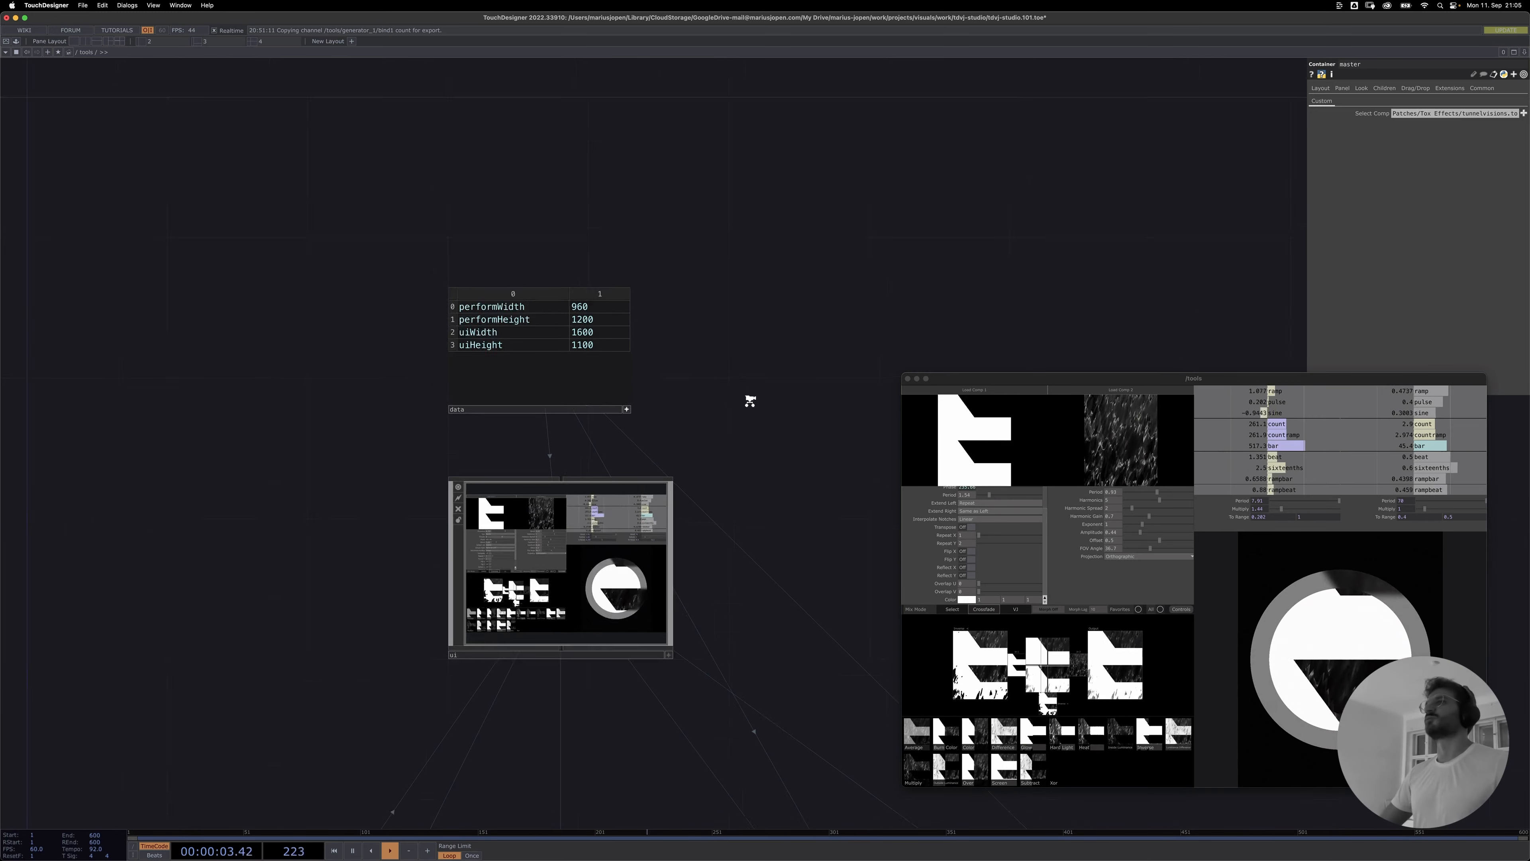
scroll(775, 440, up, 5)
key(p)
scroll(775, 440, down, 1)
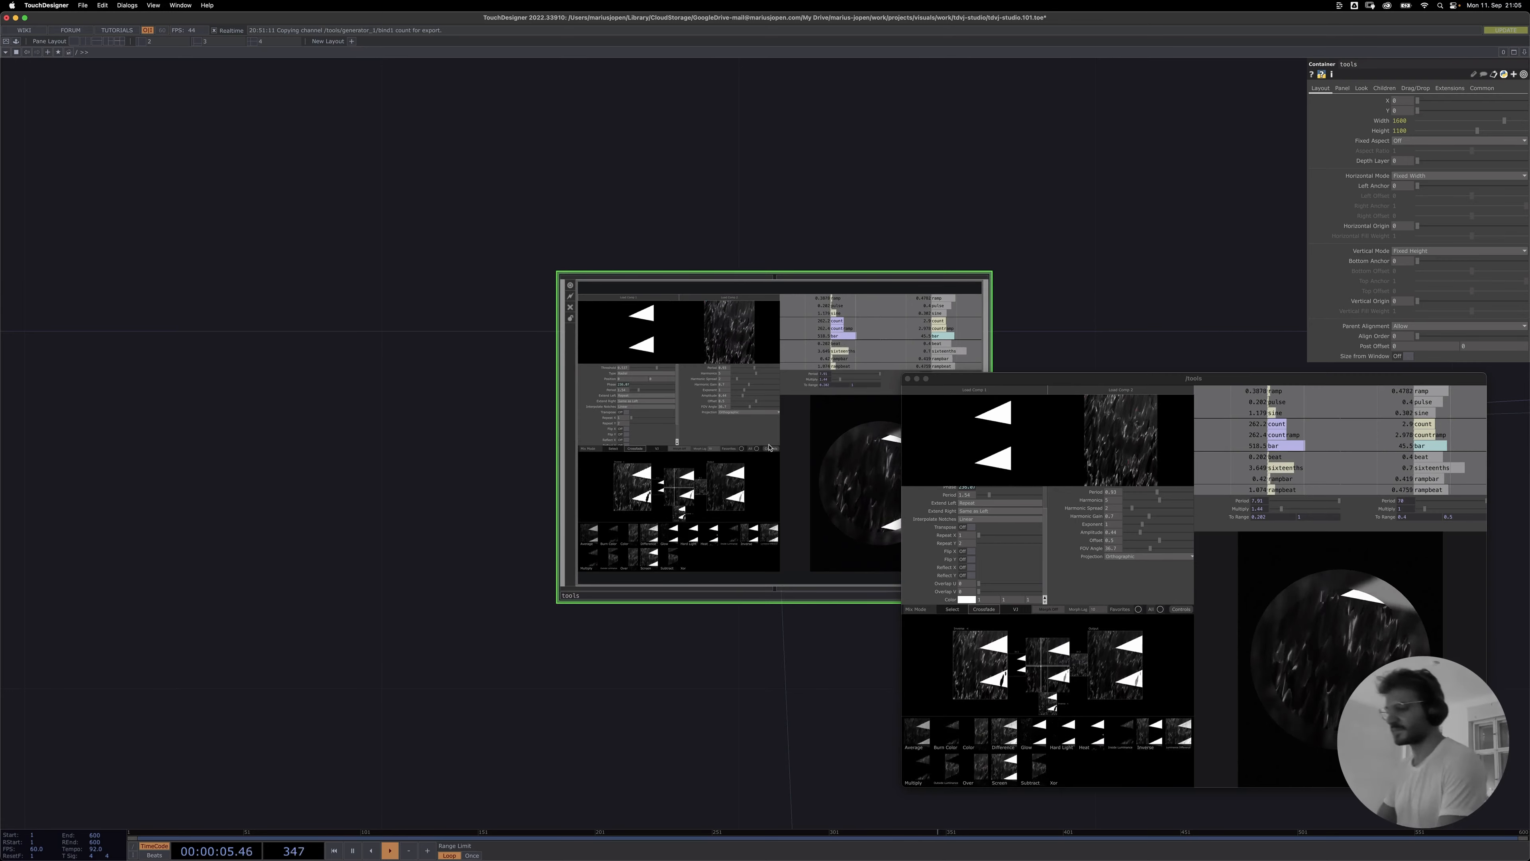
key(ctrl+Up)
click(697, 407)
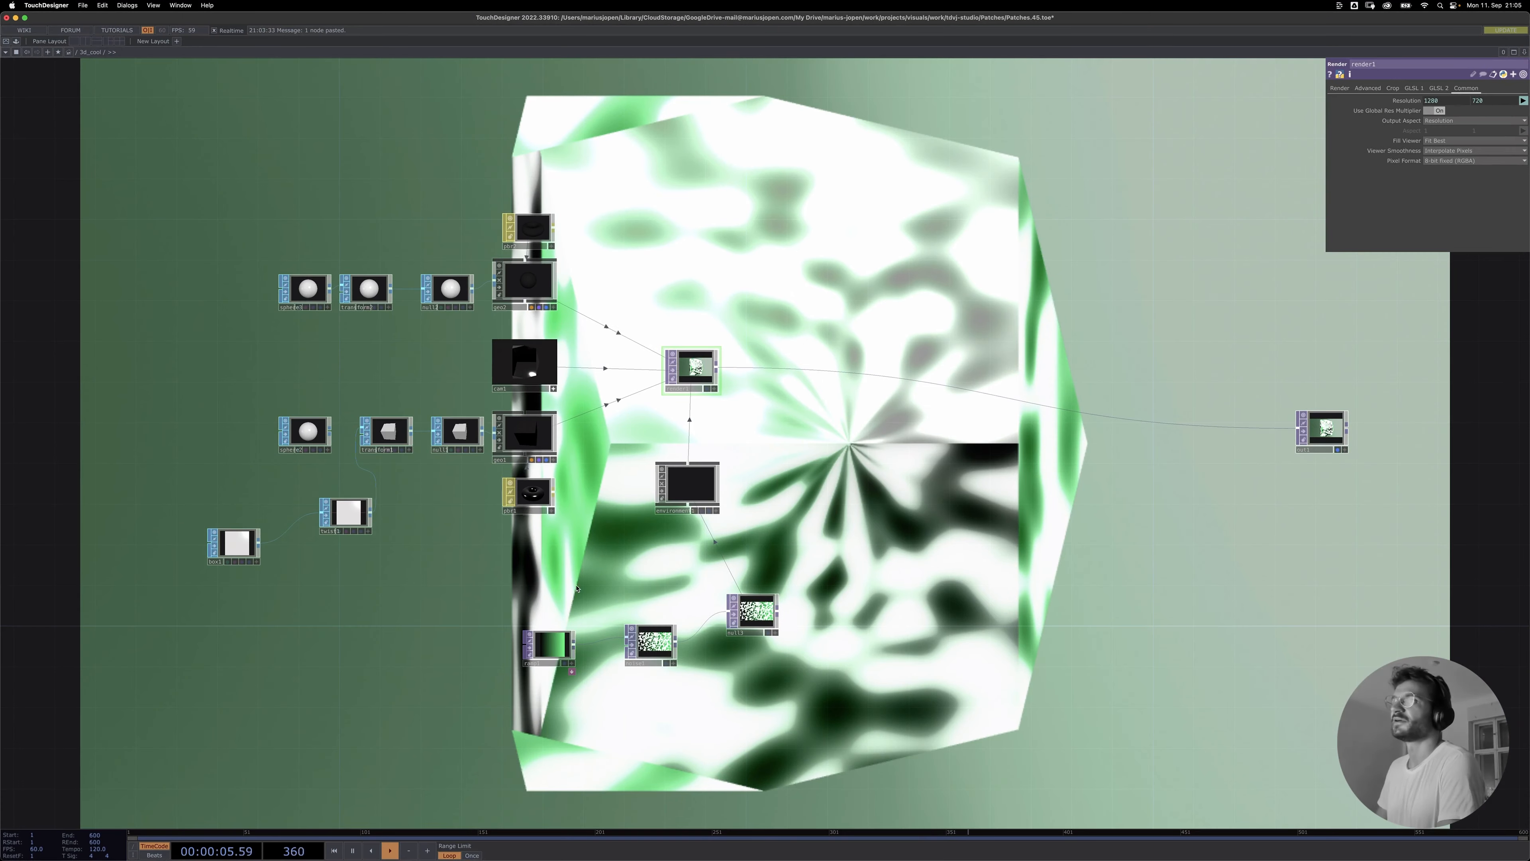
drag(561, 597, 705, 587)
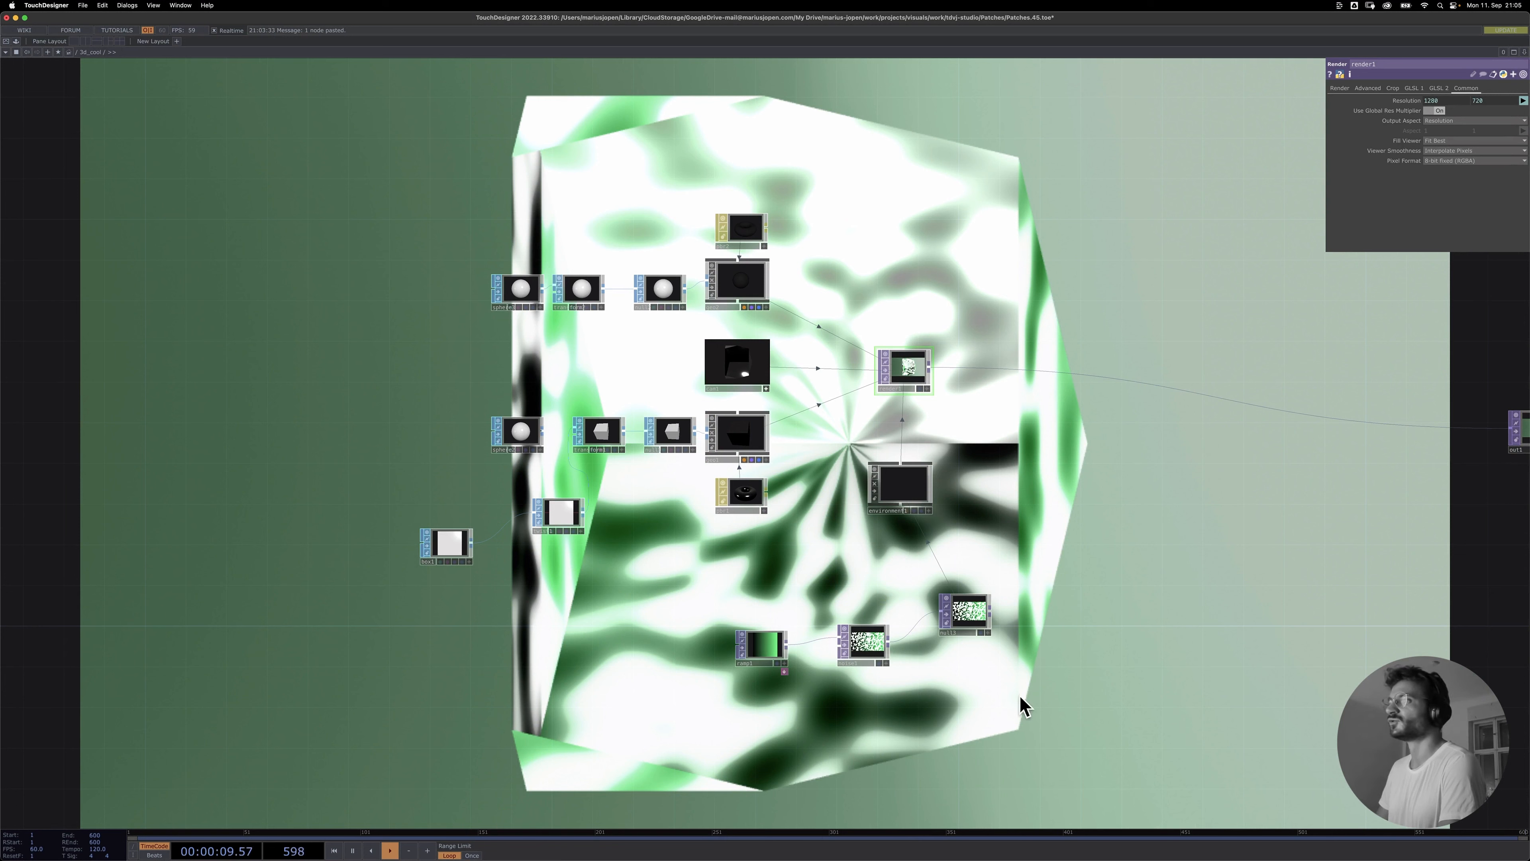
- Open the 3d_cool container's parameters in a floating window, show its Custom page, and place the window beside the network
click(464, 559)
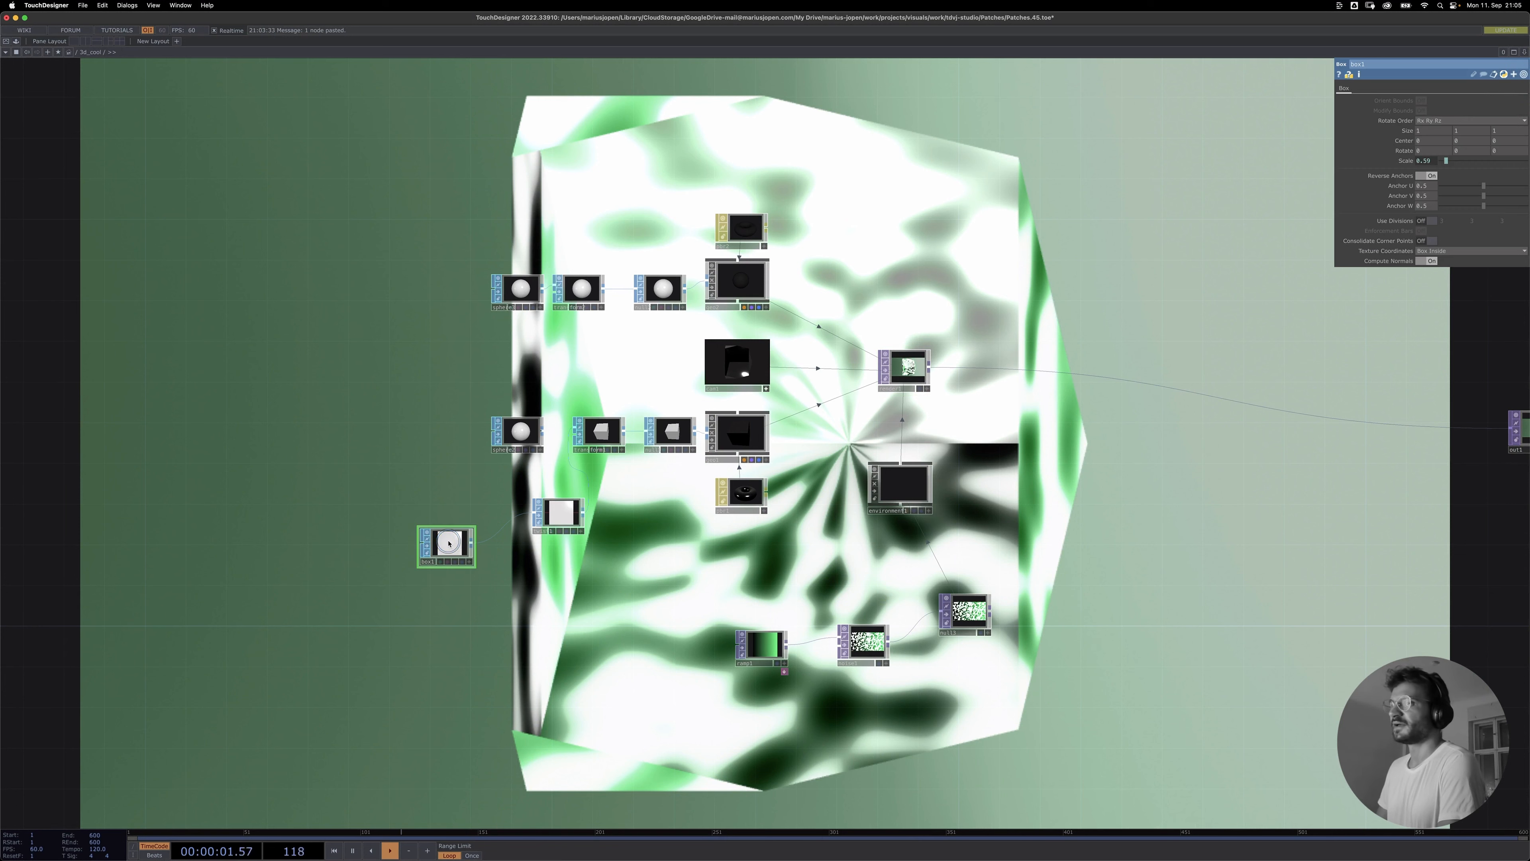
right_click(96, 54)
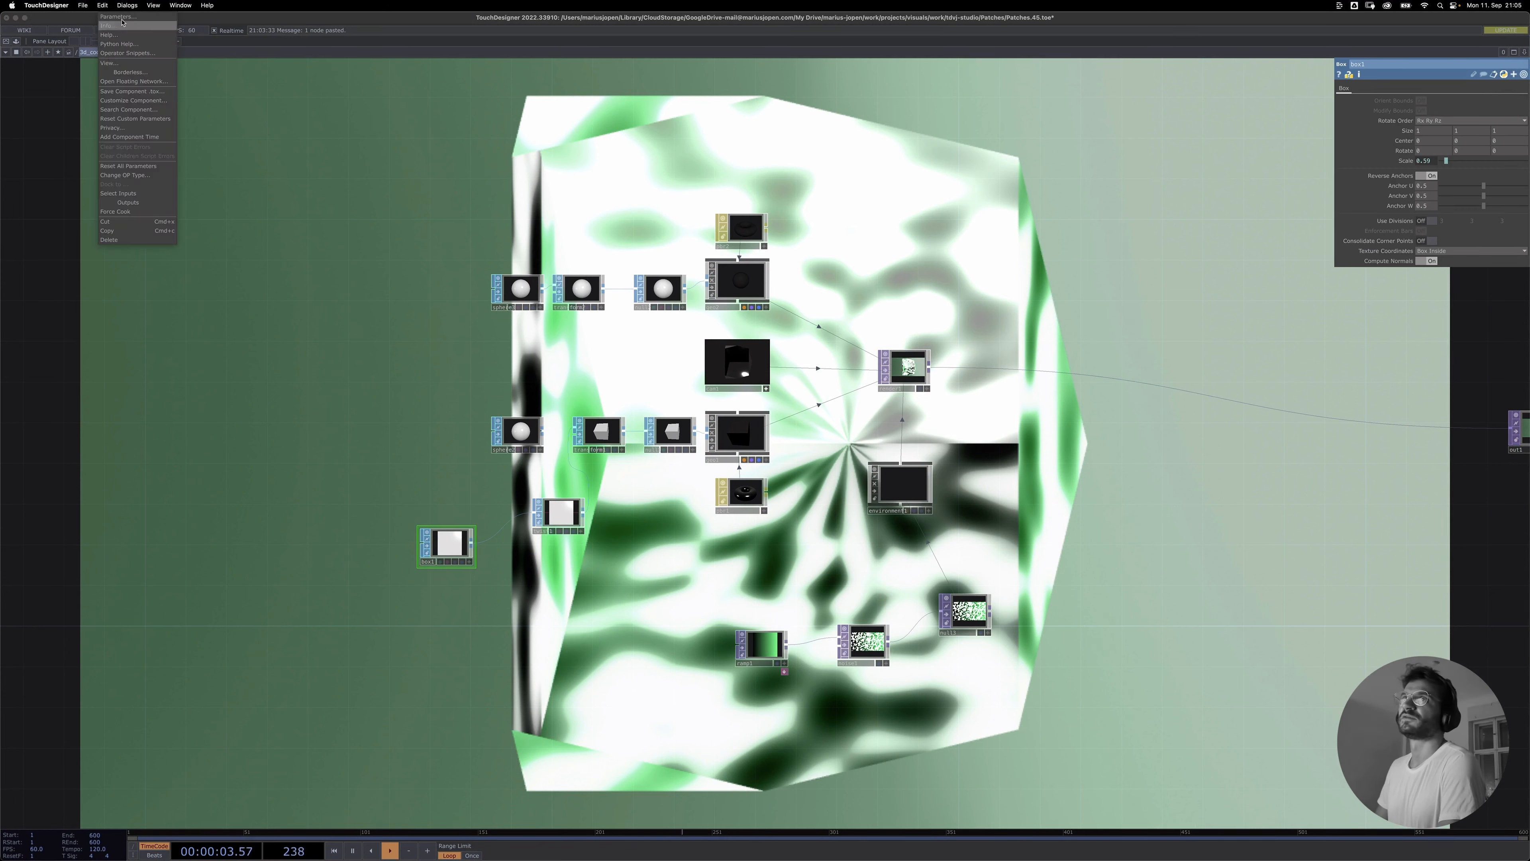
click(133, 25)
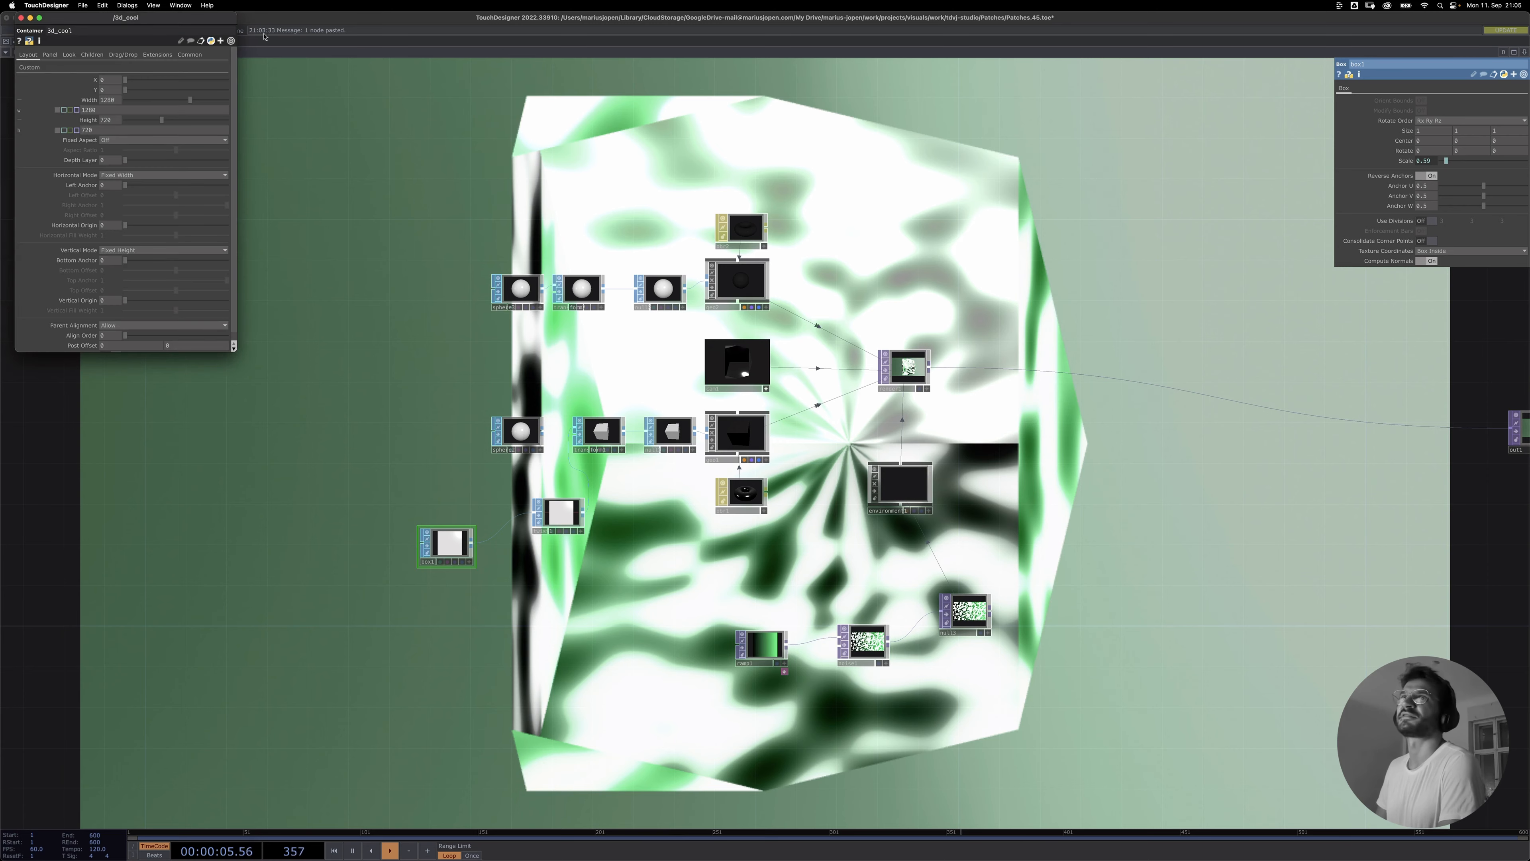
click(27, 68)
drag(79, 18, 226, 190)
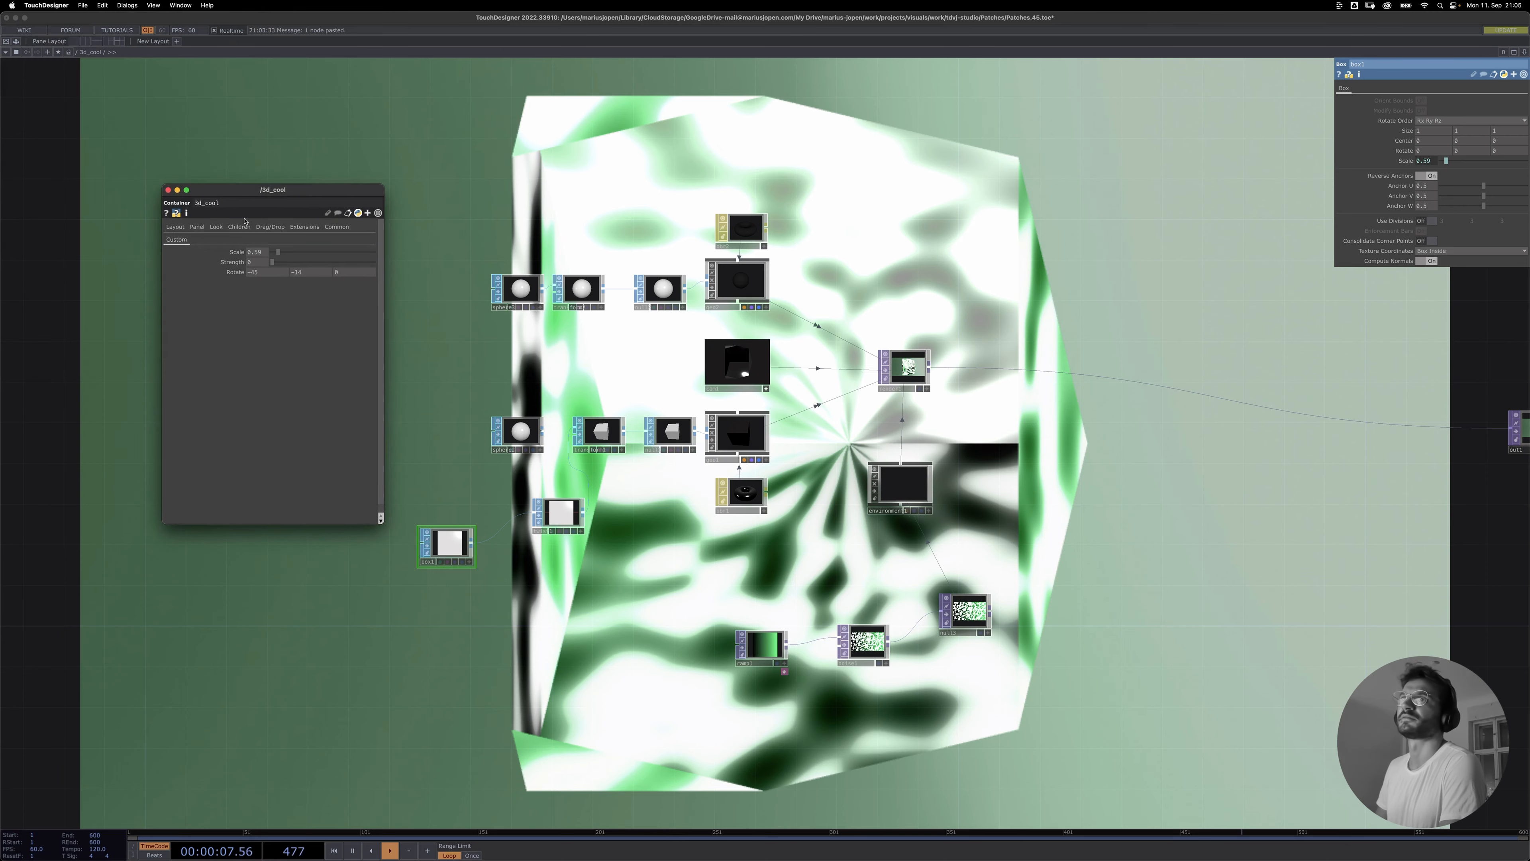
- On the 3d_cool container, raise Strength to about 137, change the second Rotate value, and increase Scale slightly
drag(283, 253, 311, 275)
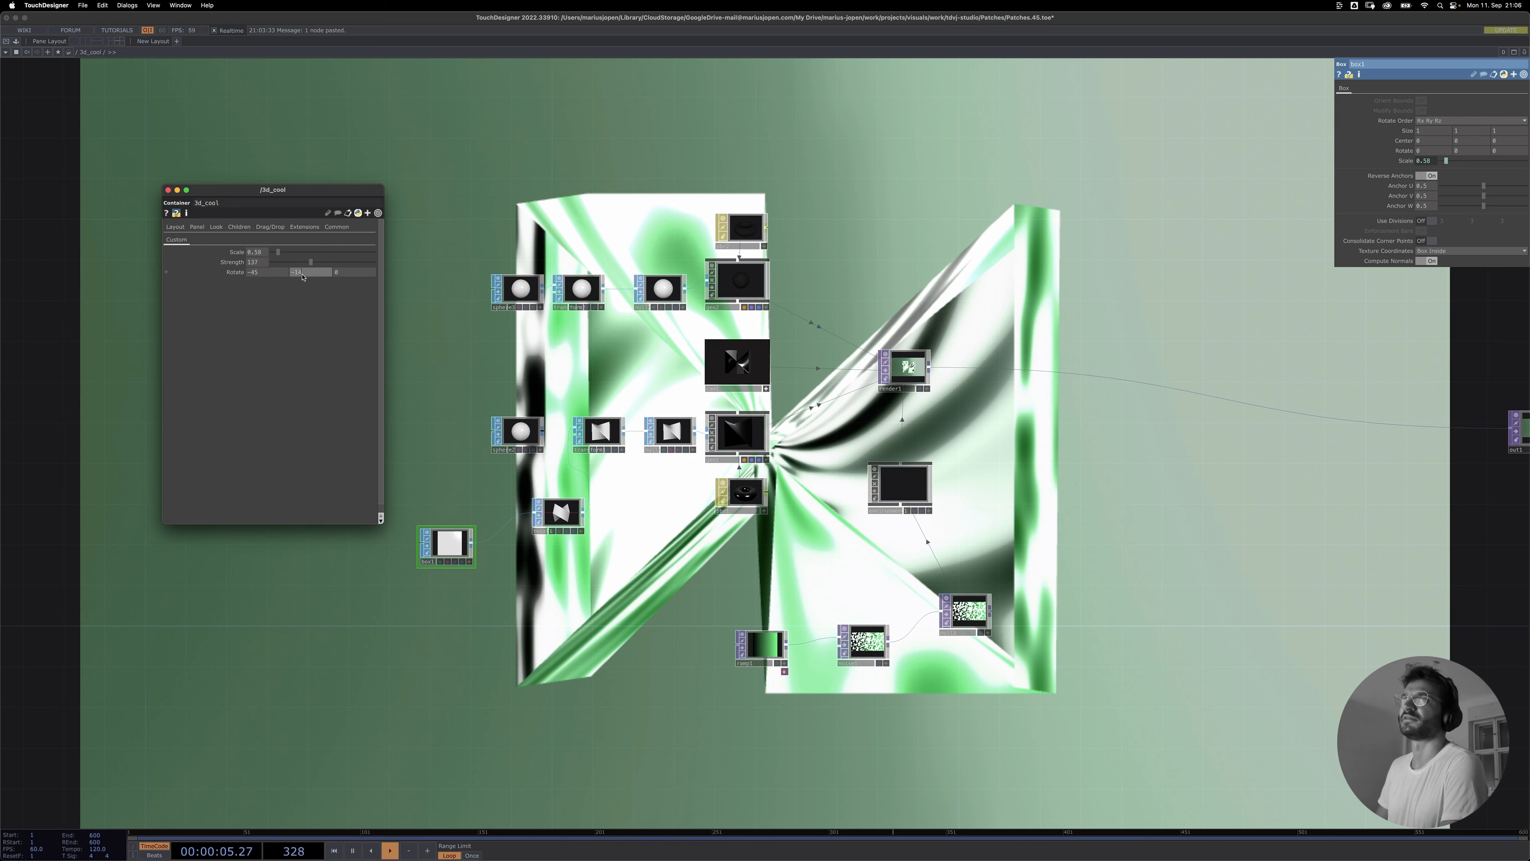
drag(301, 272, 692, 304)
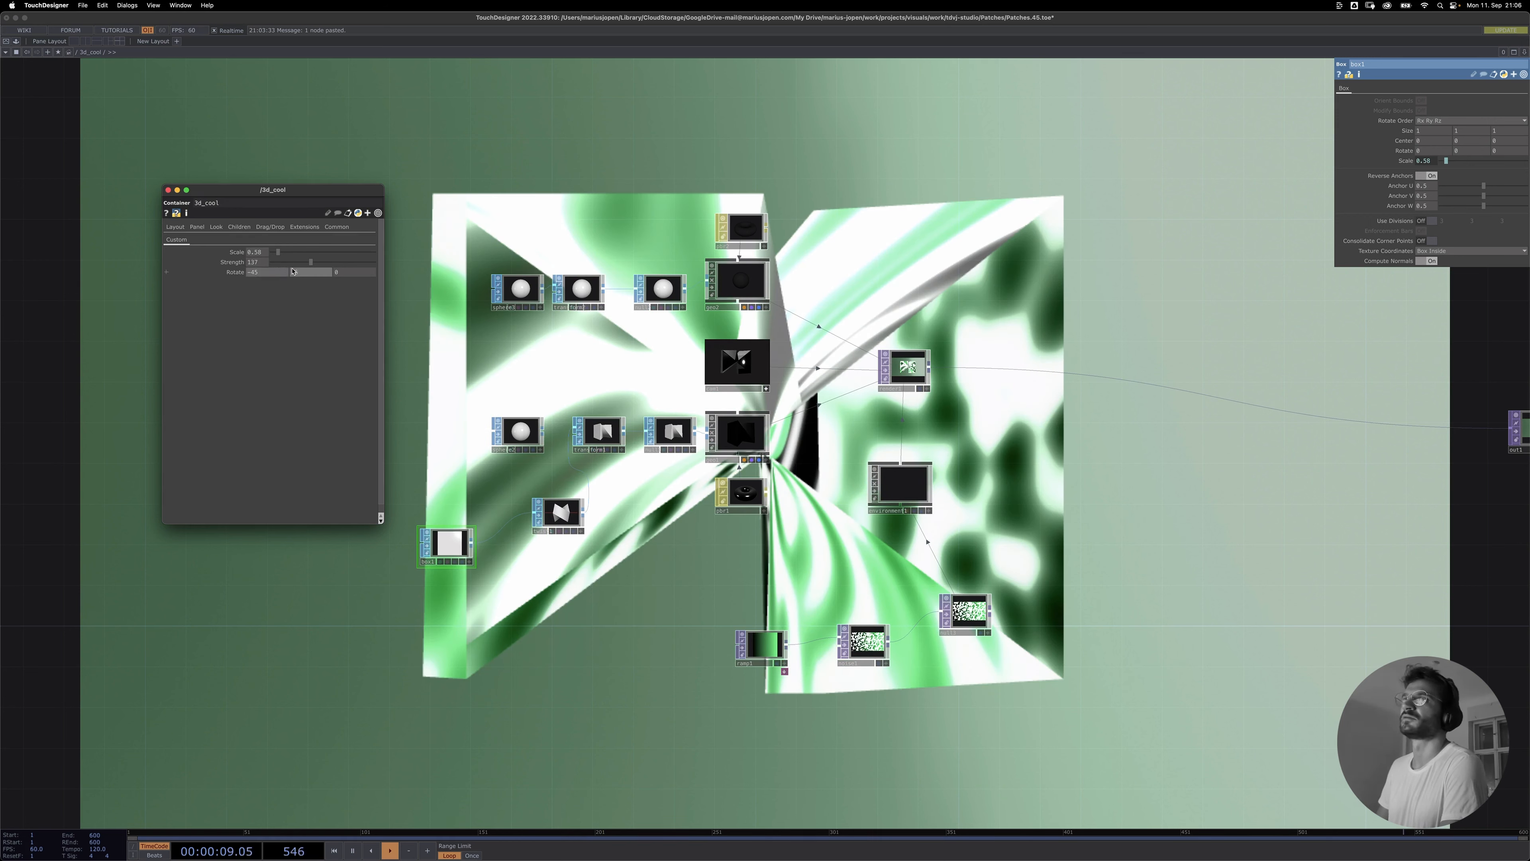
middle_drag(302, 274, 345, 279)
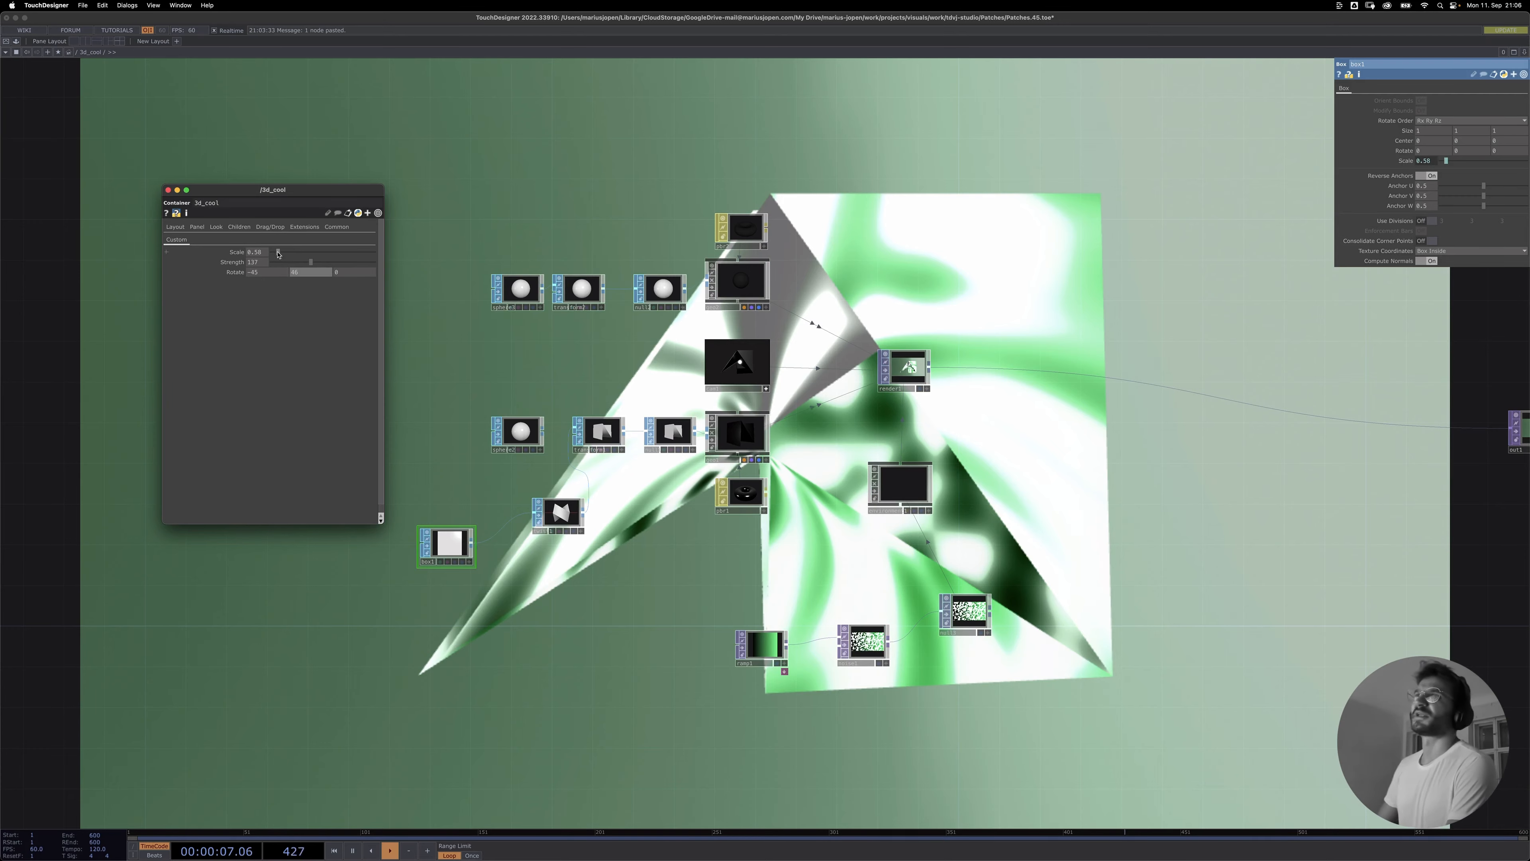
mouse_move(277, 252)
mouse_down()
mouse_move(314, 253)
mouse_move(281, 254)
mouse_up()
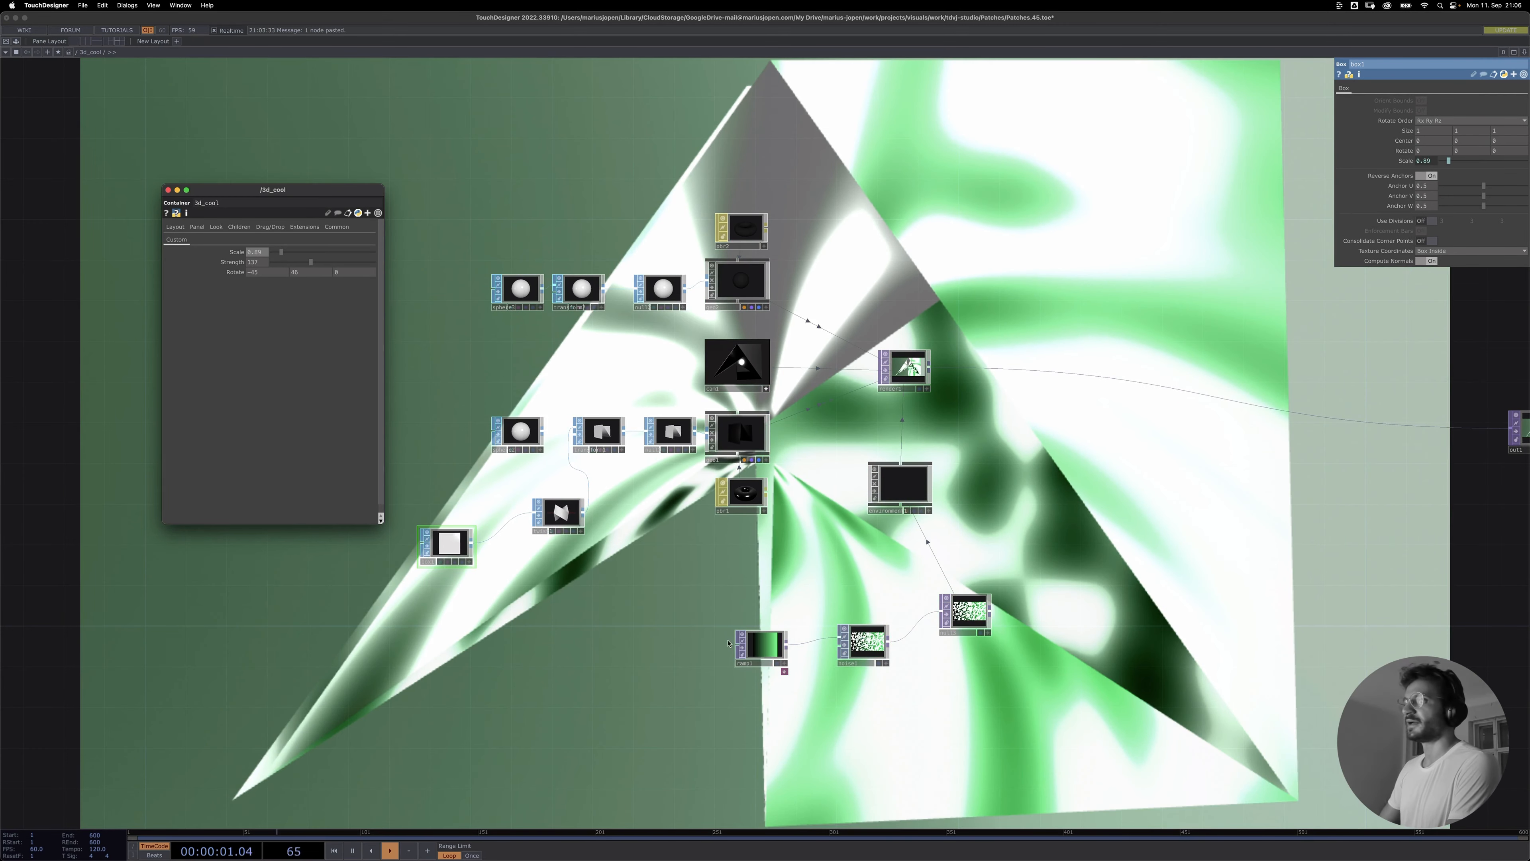
- Lower the Anchor U value of box1 to shift the box off centre
click(448, 543)
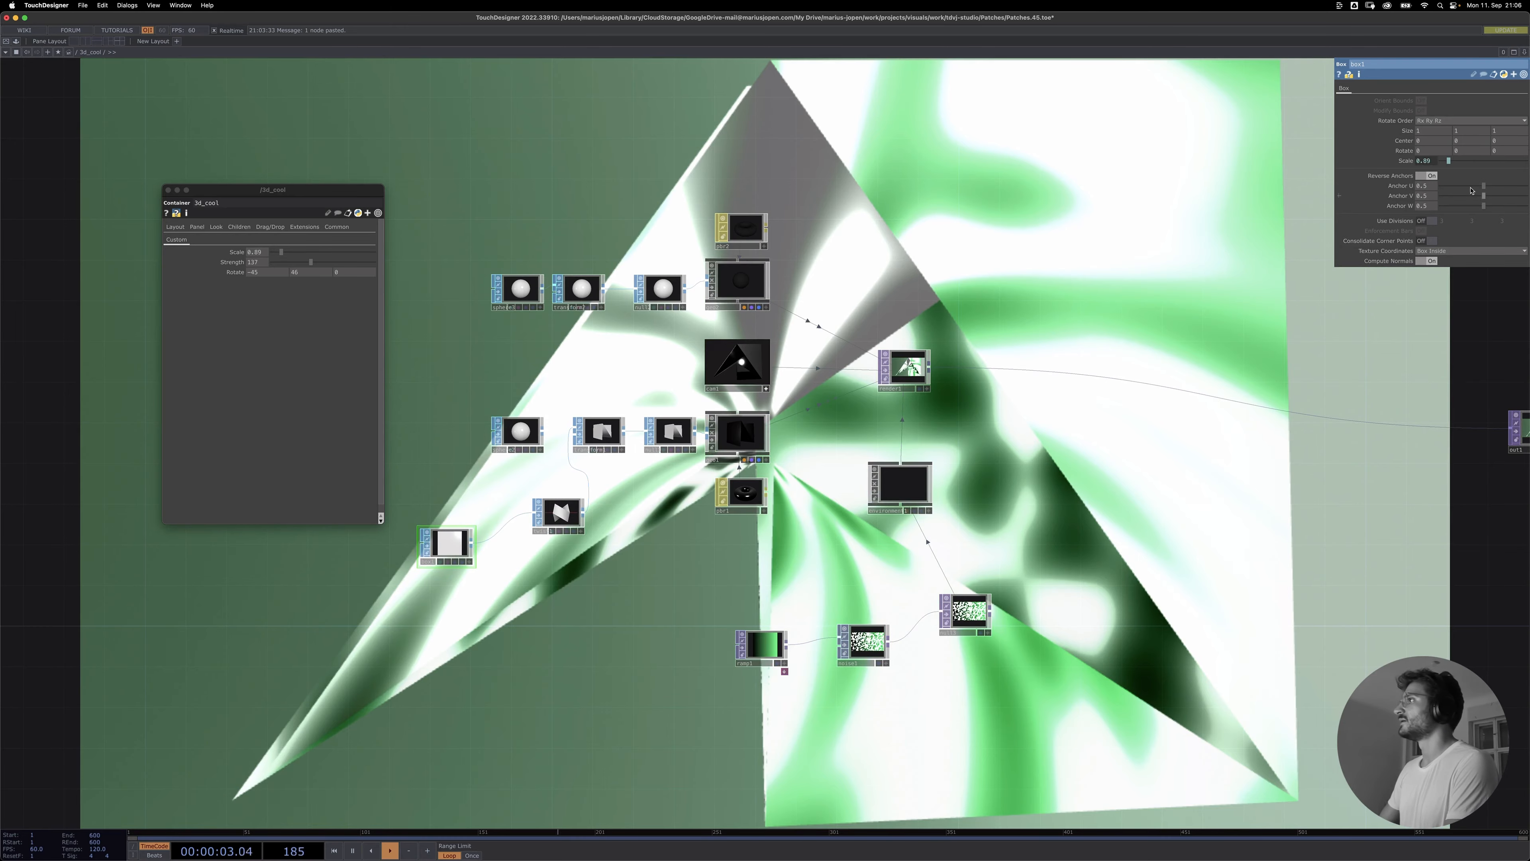
drag(1483, 186, 1452, 208)
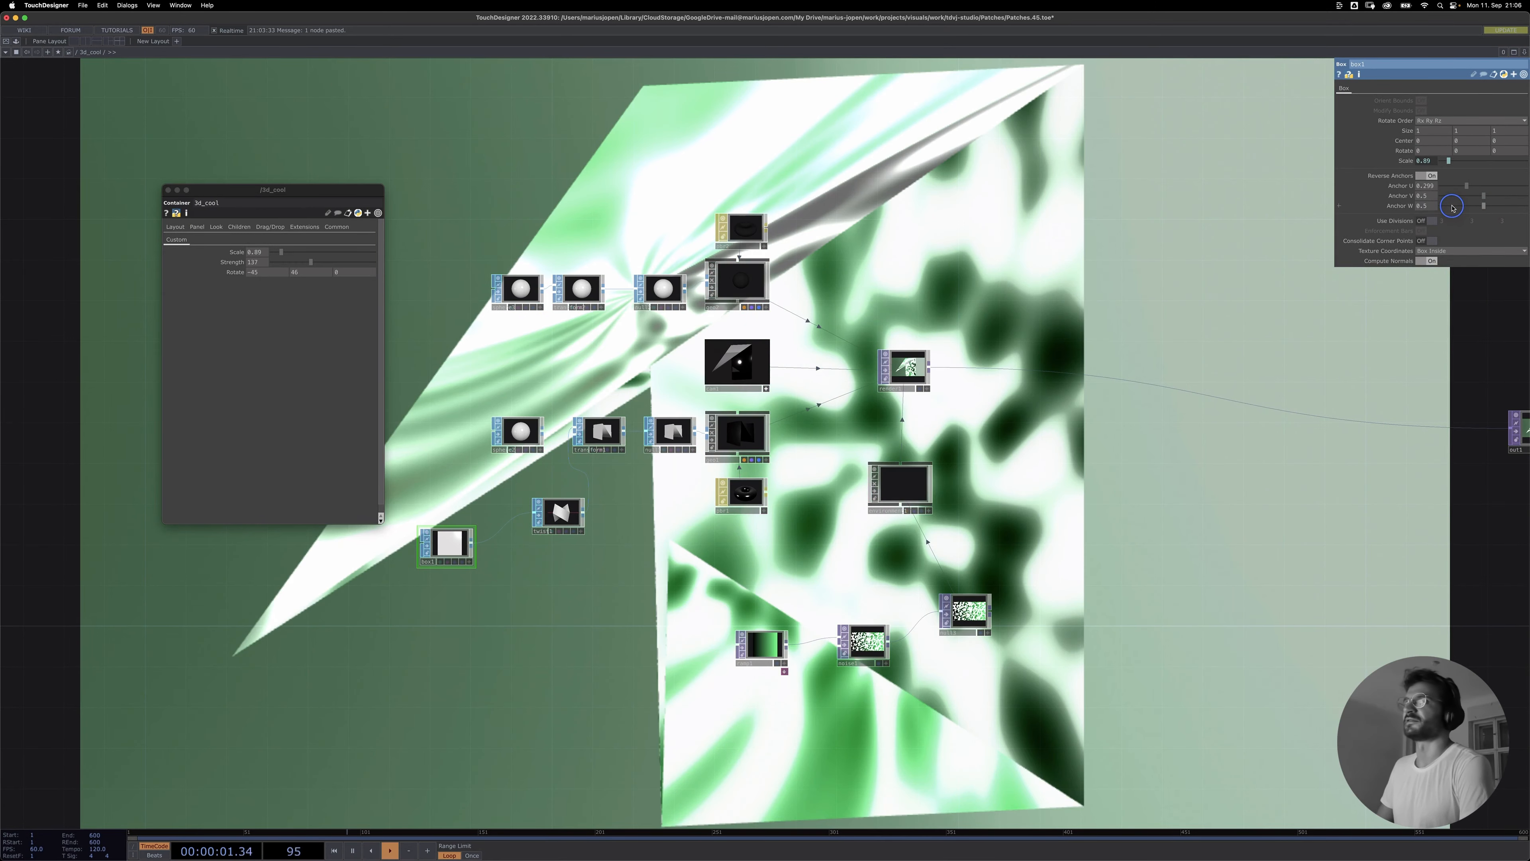
click(169, 190)
- Switch to tdvj-studio, move the floating /tools window to the middle of the screen, and return to the Patches project
key(ctrl+Up)
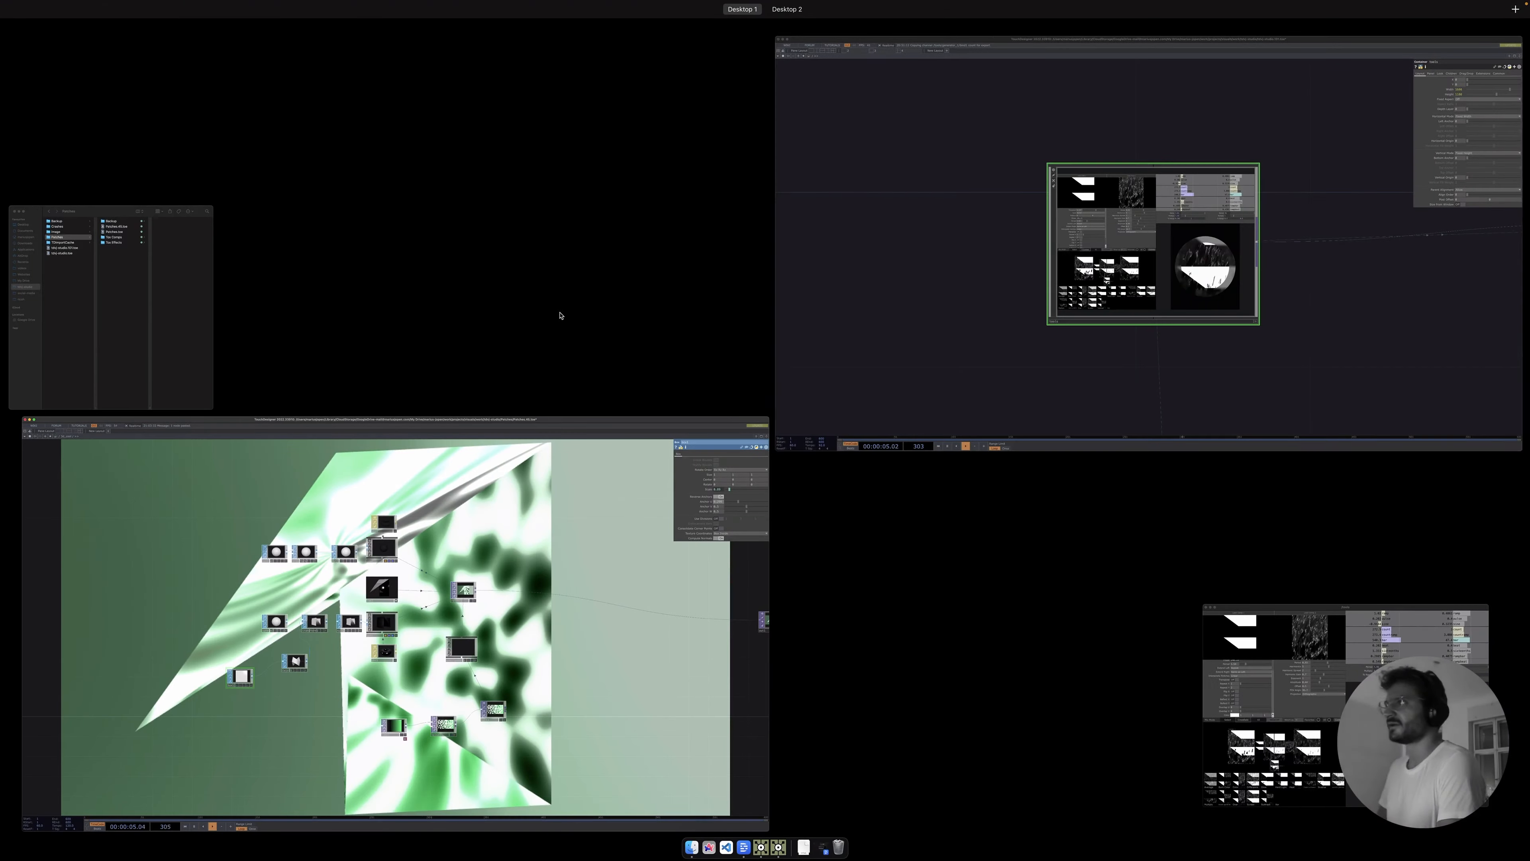
click(843, 301)
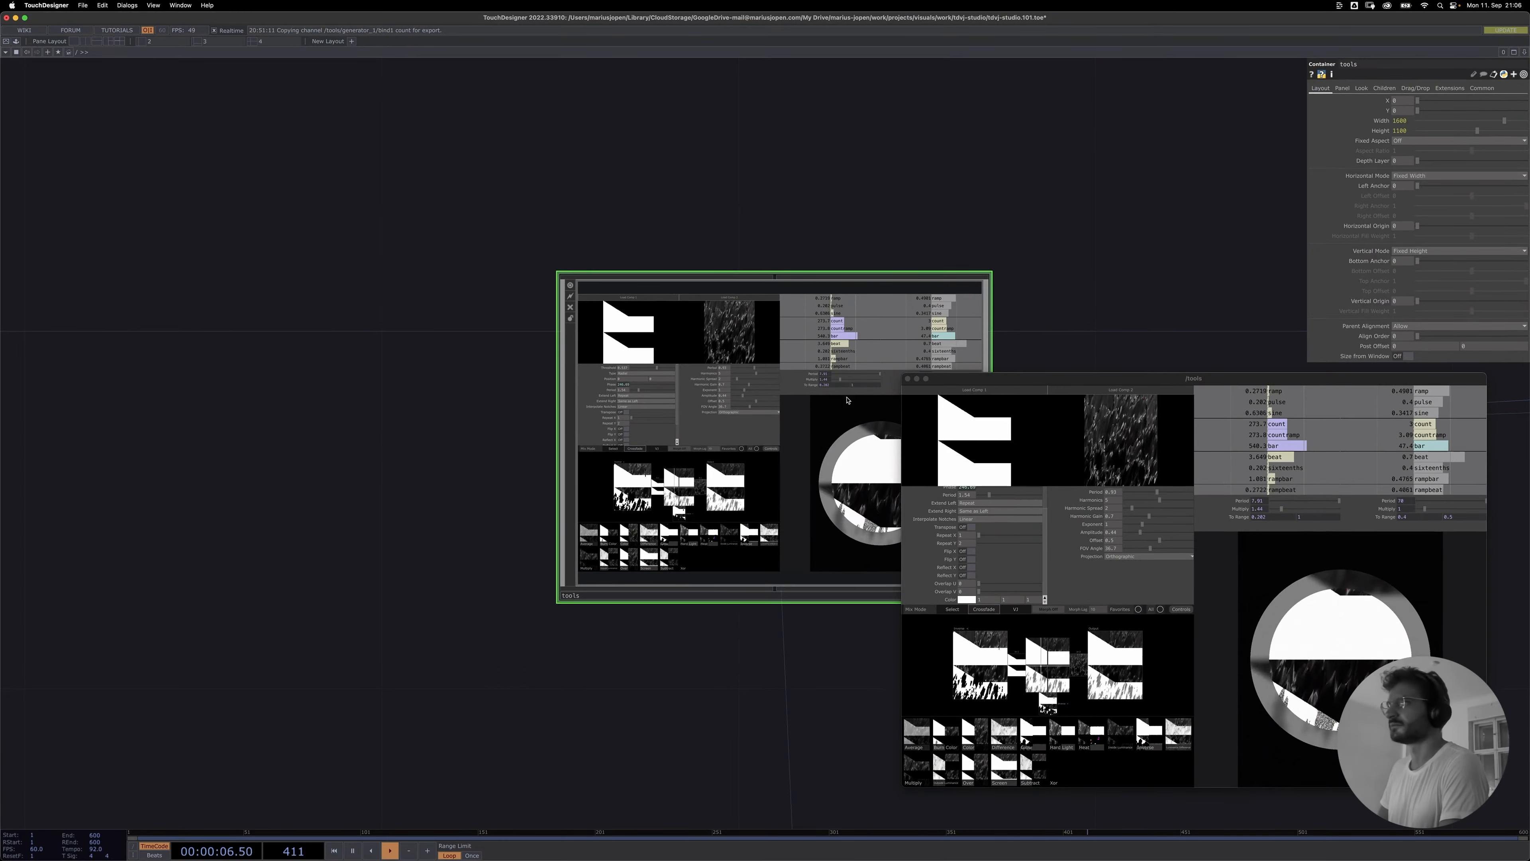
drag(976, 378, 564, 227)
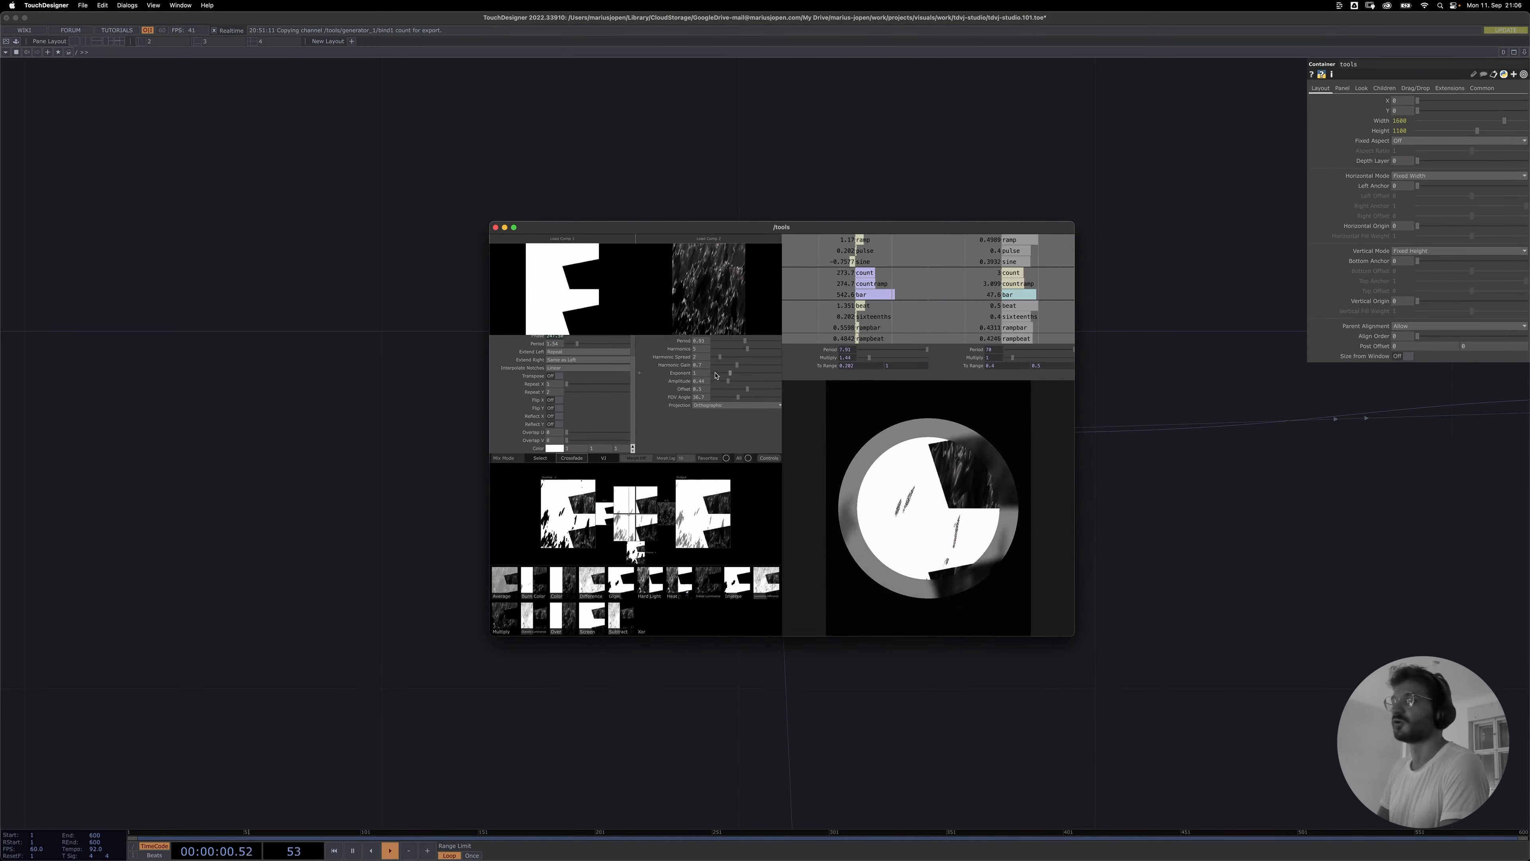
key(ctrl+Up)
click(562, 322)
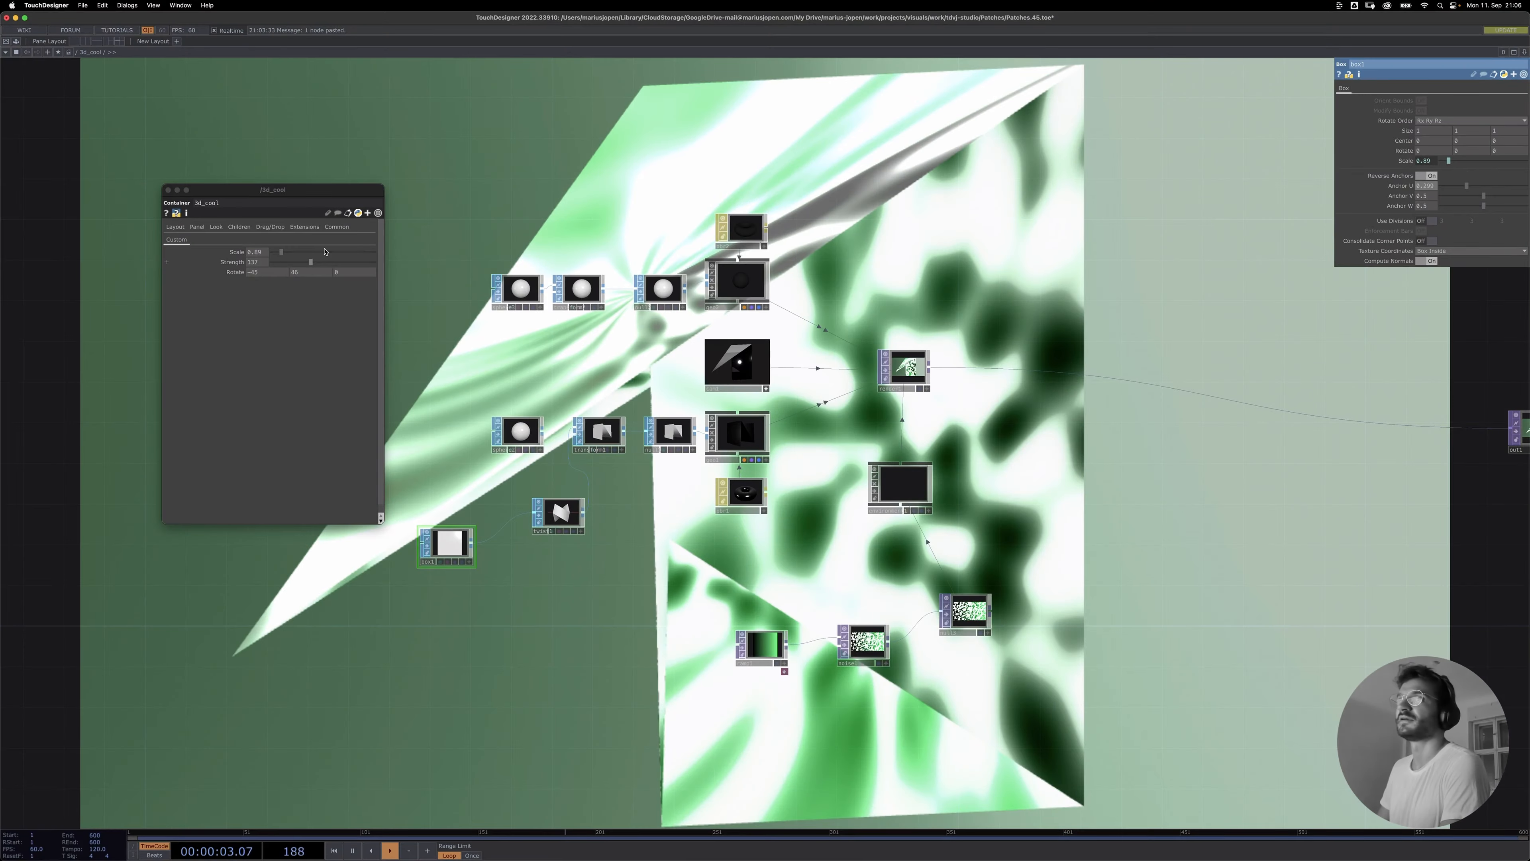
- Open the Component Editor for the 3d_cool container and move it beside the network to show its custom parameters
right_click(89, 53)
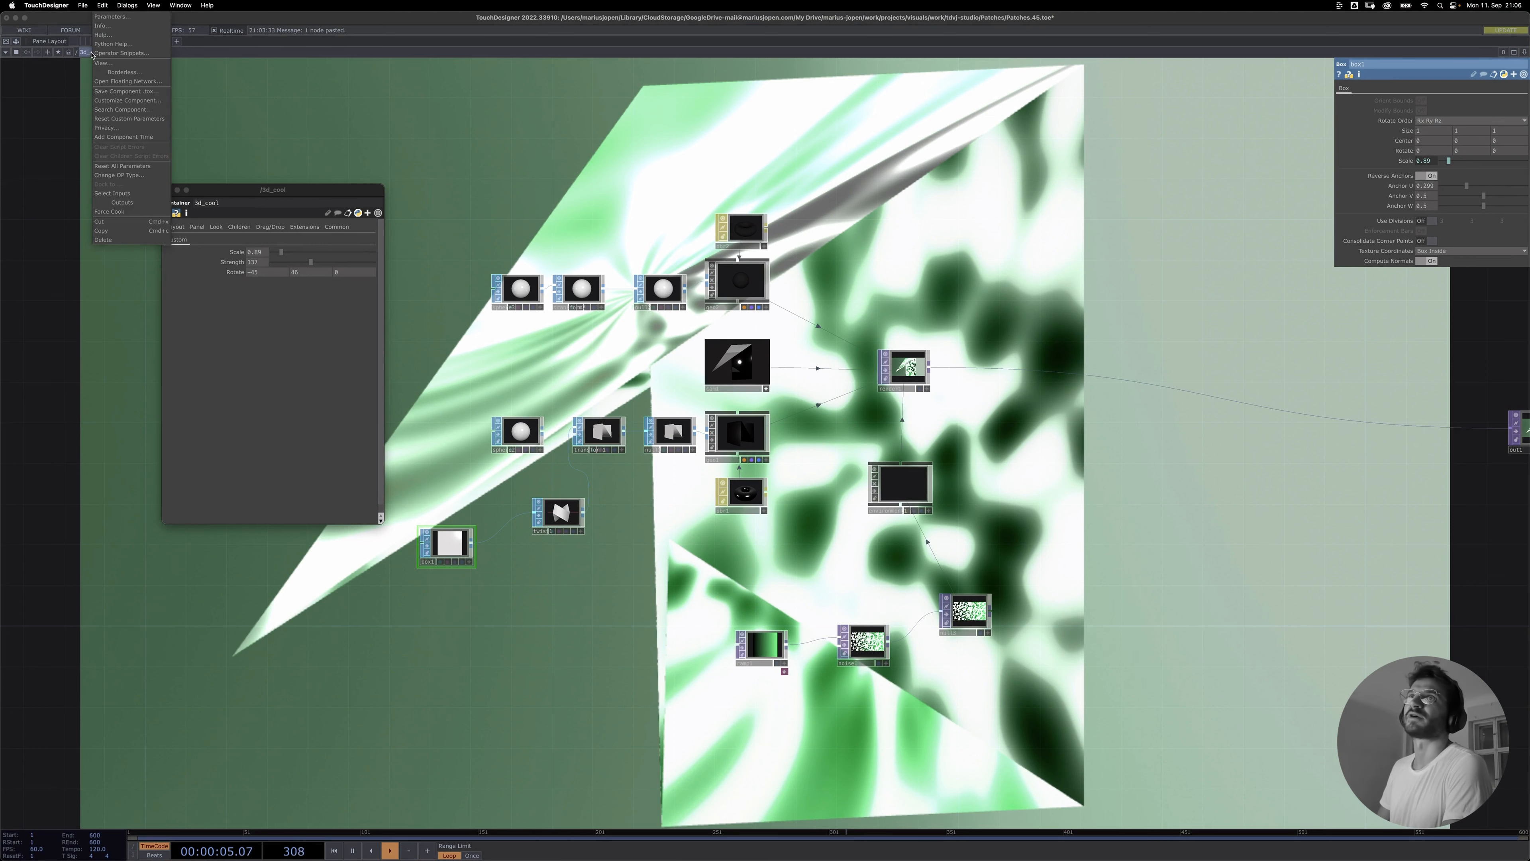
click(134, 100)
drag(786, 230, 1032, 238)
click(1294, 216)
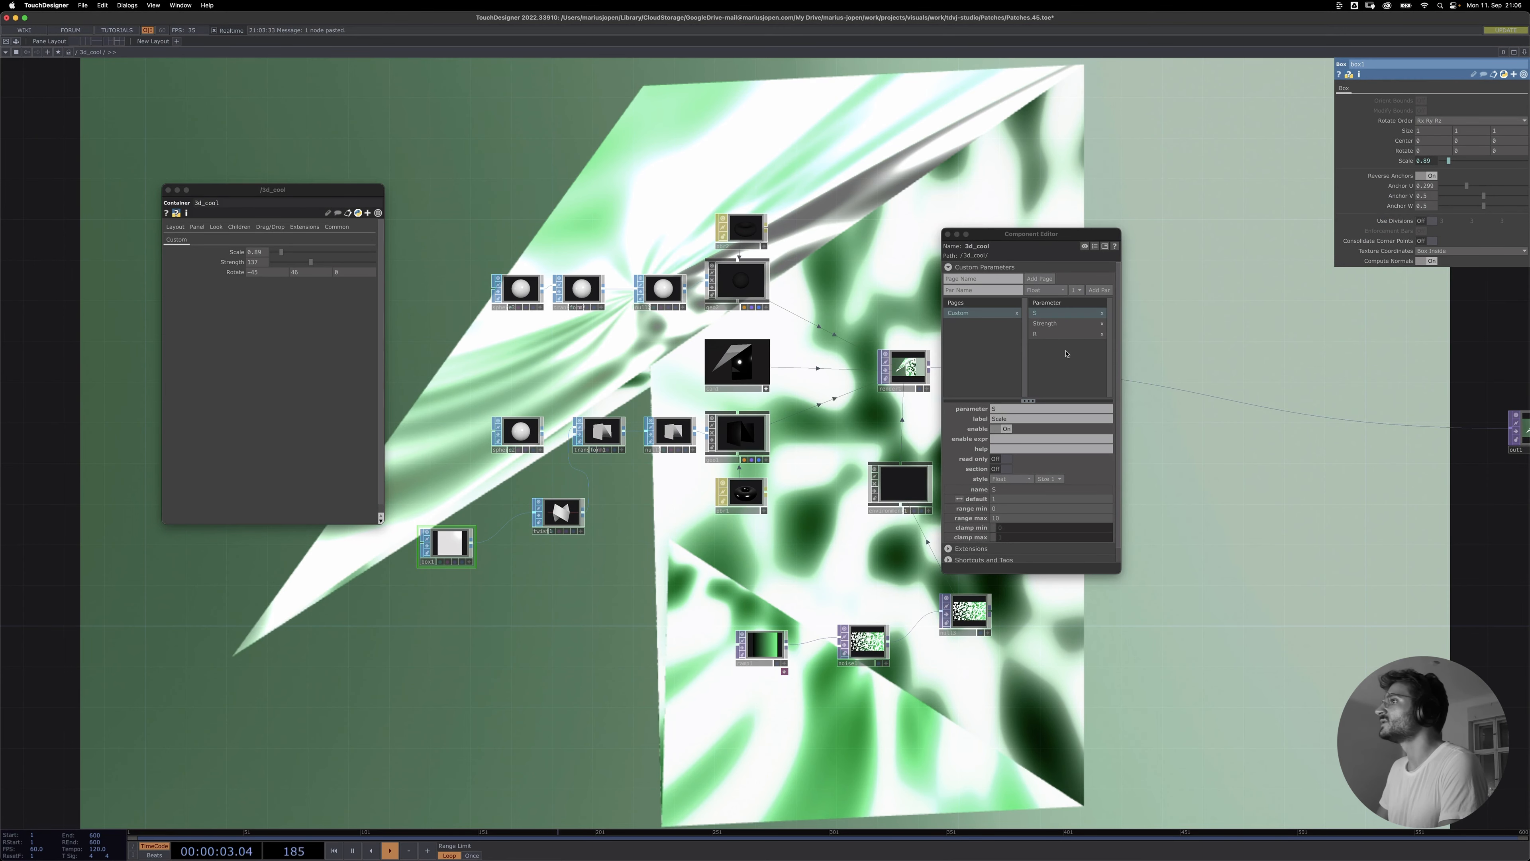
- Add box1's Anchor U as a custom parameter on 3d_cool using Set Reference Expression on Source, and test its slider
drag(1065, 349, 1068, 345)
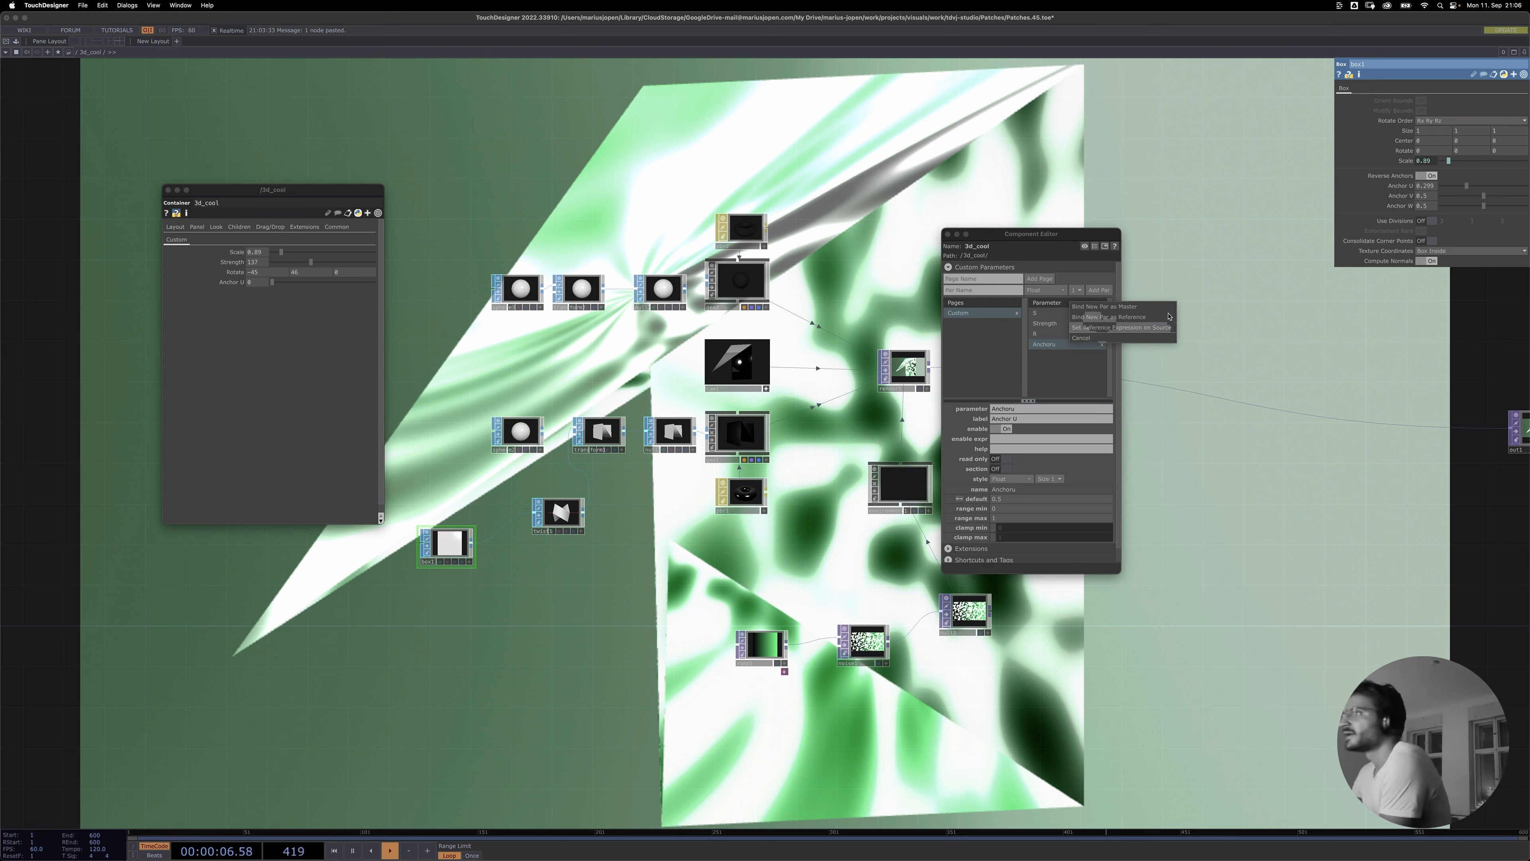
click(1122, 327)
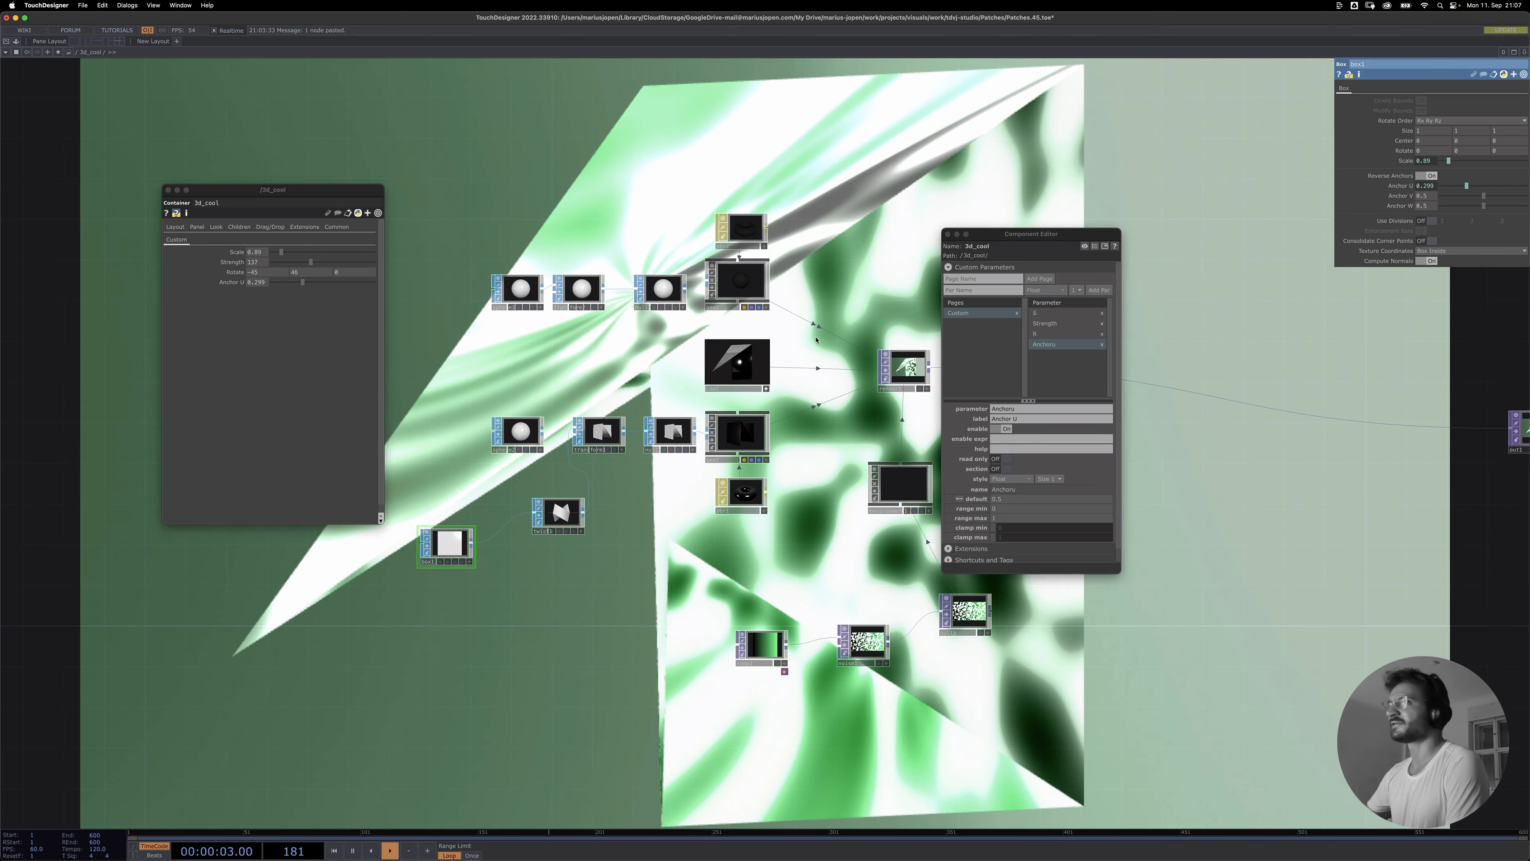
drag(304, 283, 332, 299)
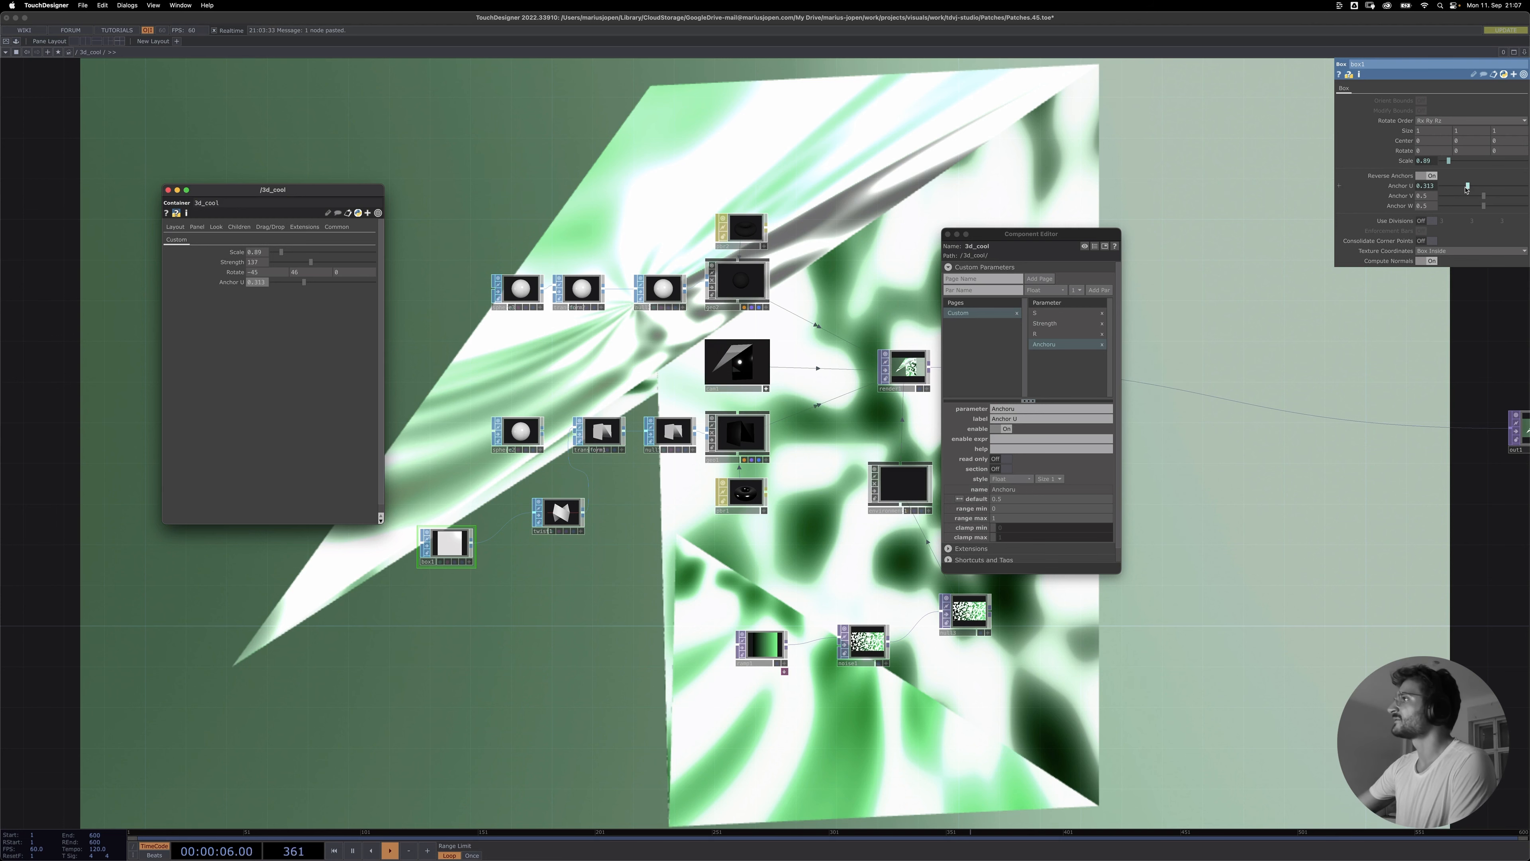
- Raise Anchor U directly on box1, change the container's Anchor U, and delete that custom parameter from 3d_cool
drag(1465, 189, 1473, 188)
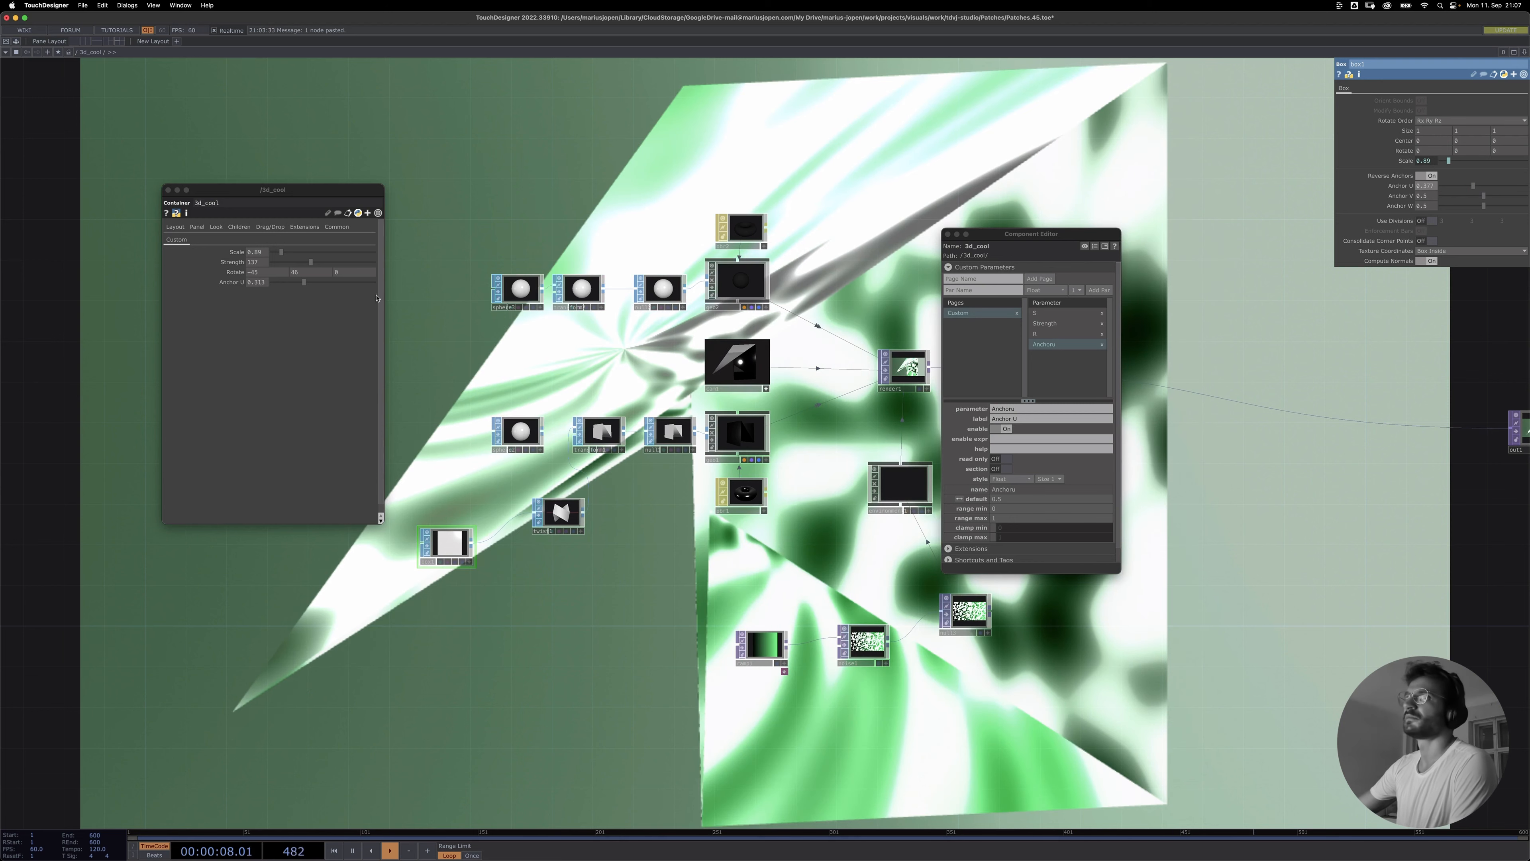
drag(309, 283, 333, 283)
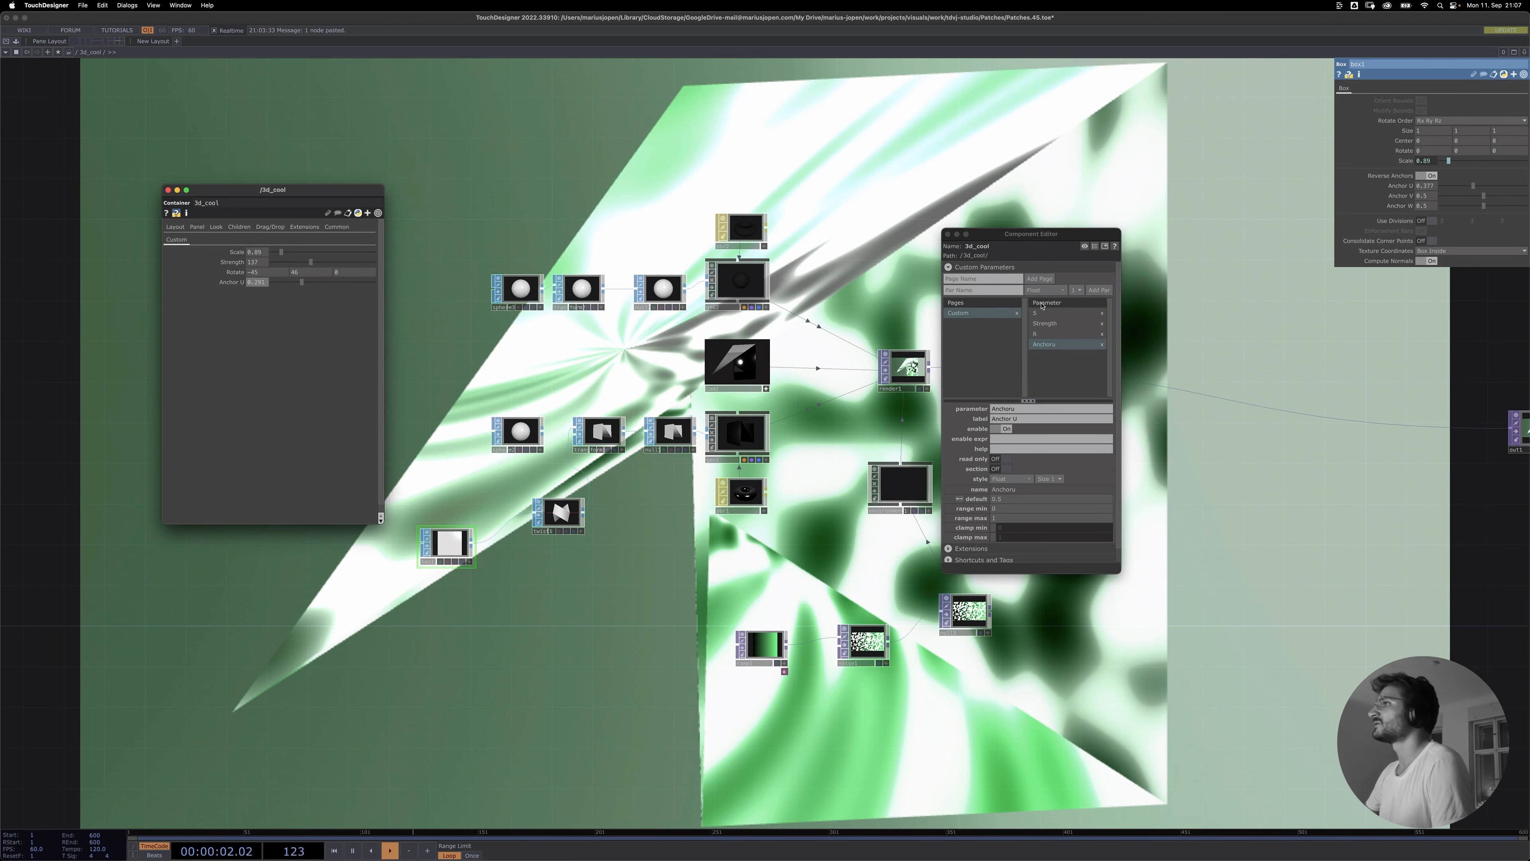
click(1103, 344)
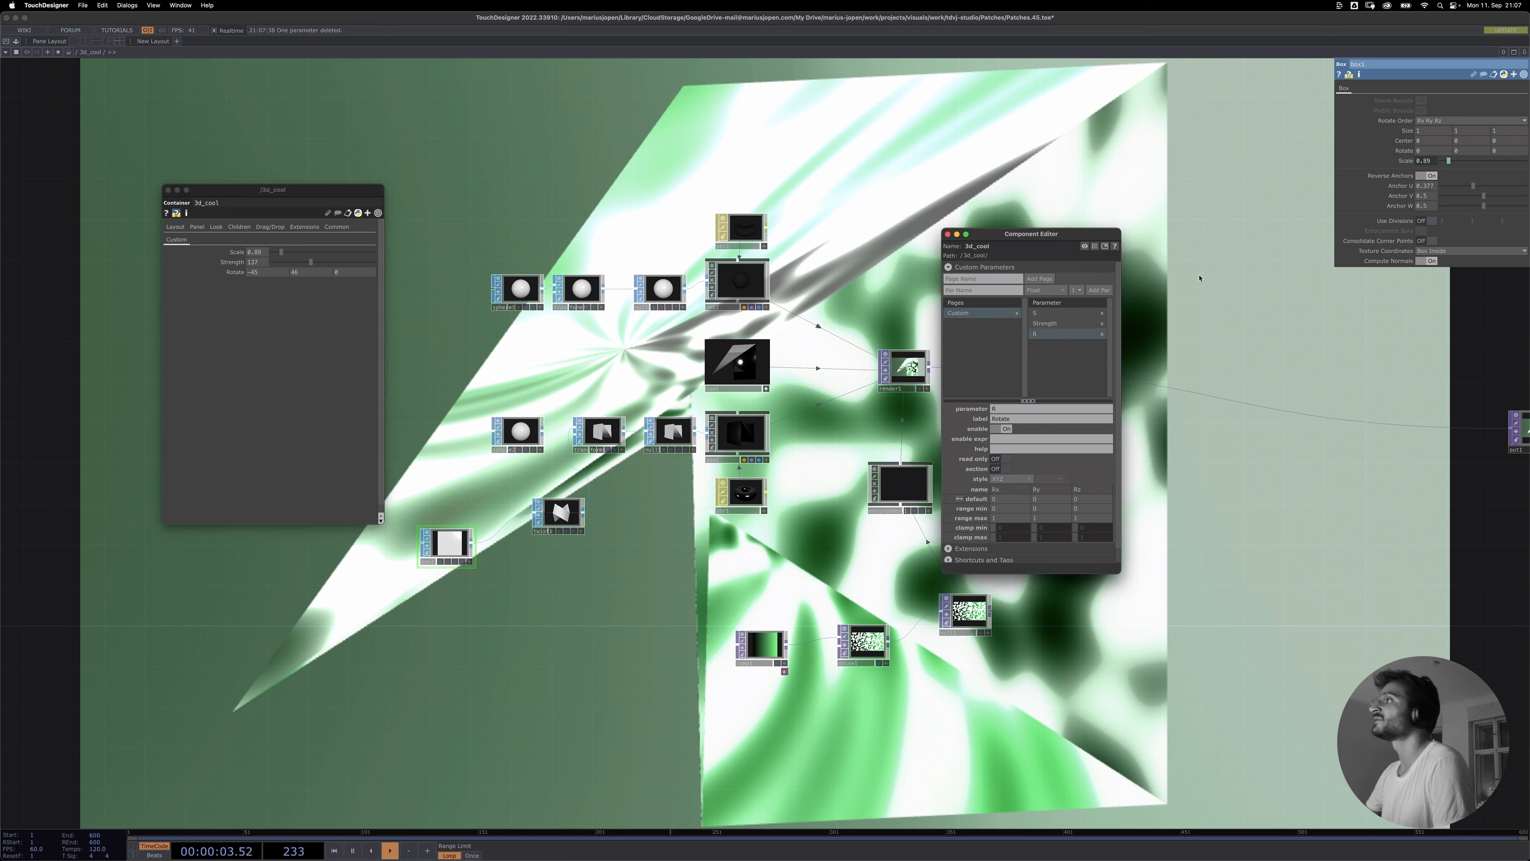
- Add box1's Anchor U to 3d_cool again as a linked custom parameter and test it from both box1 and the container
click(1294, 220)
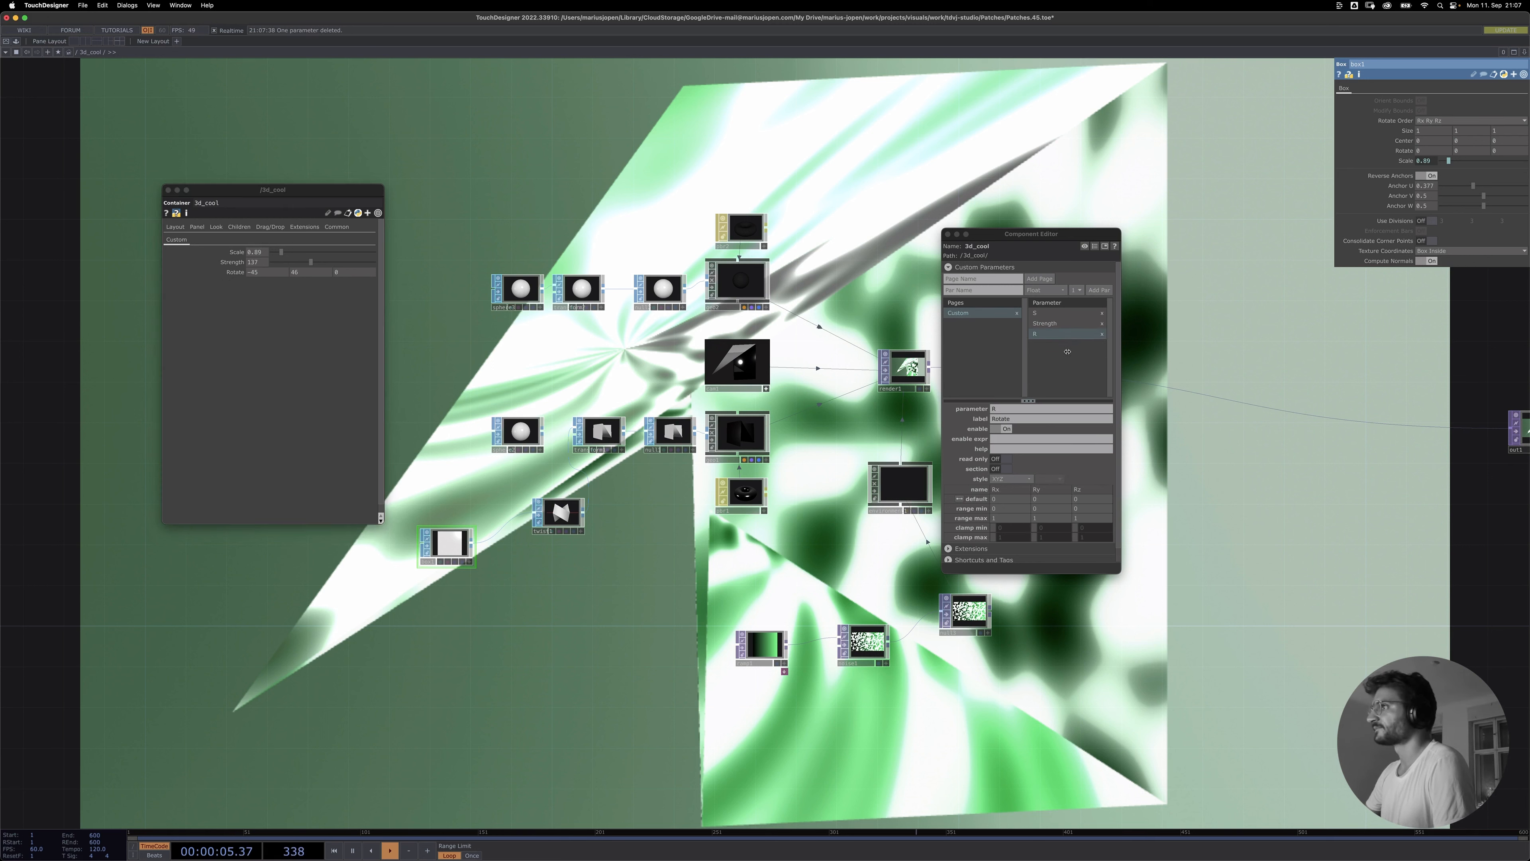
drag(1067, 351, 1069, 355)
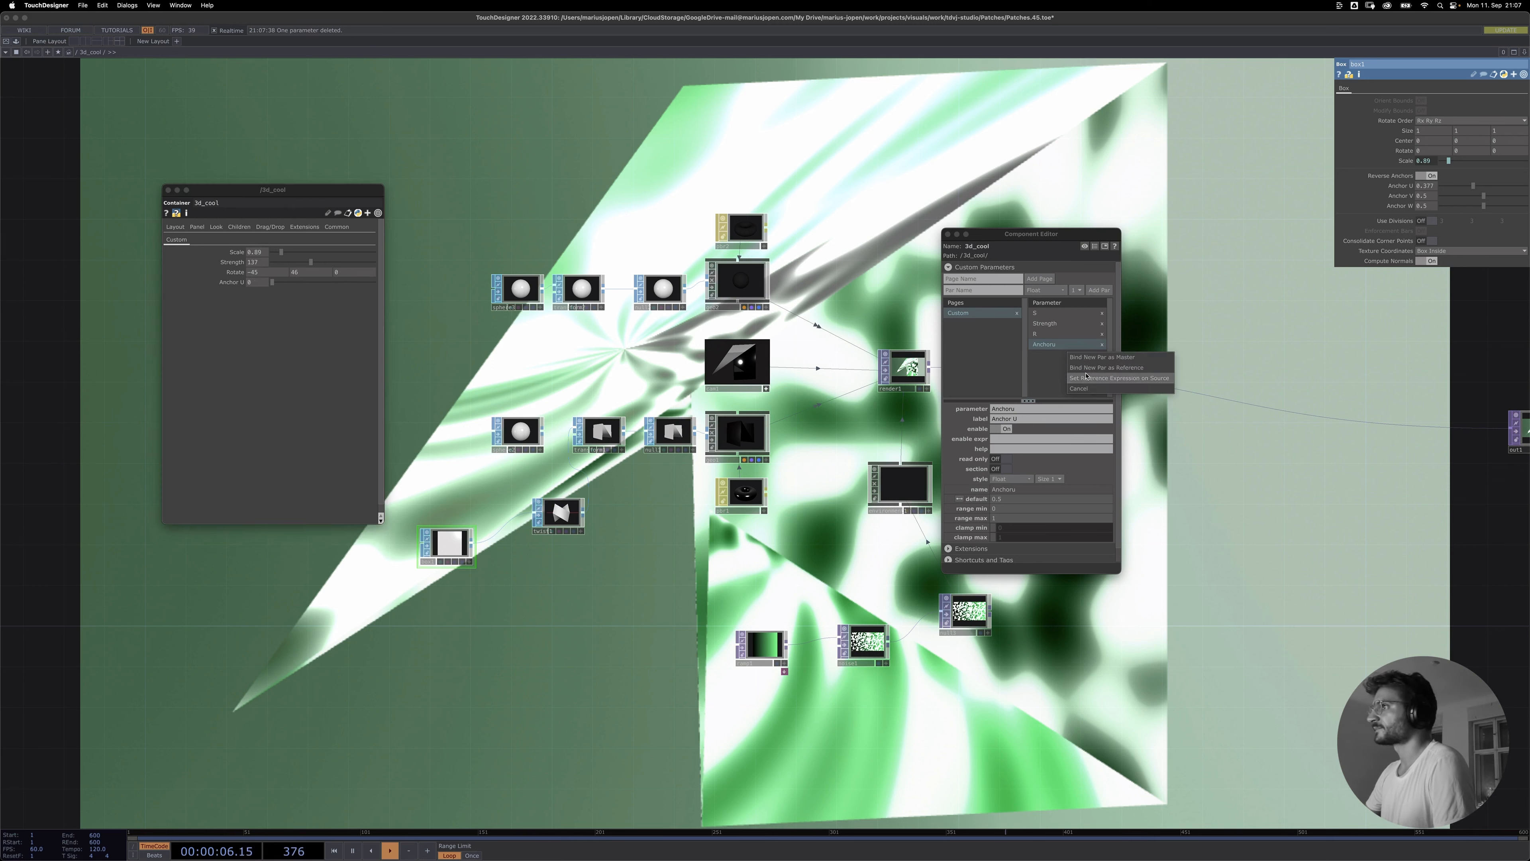
right_click(1392, 190)
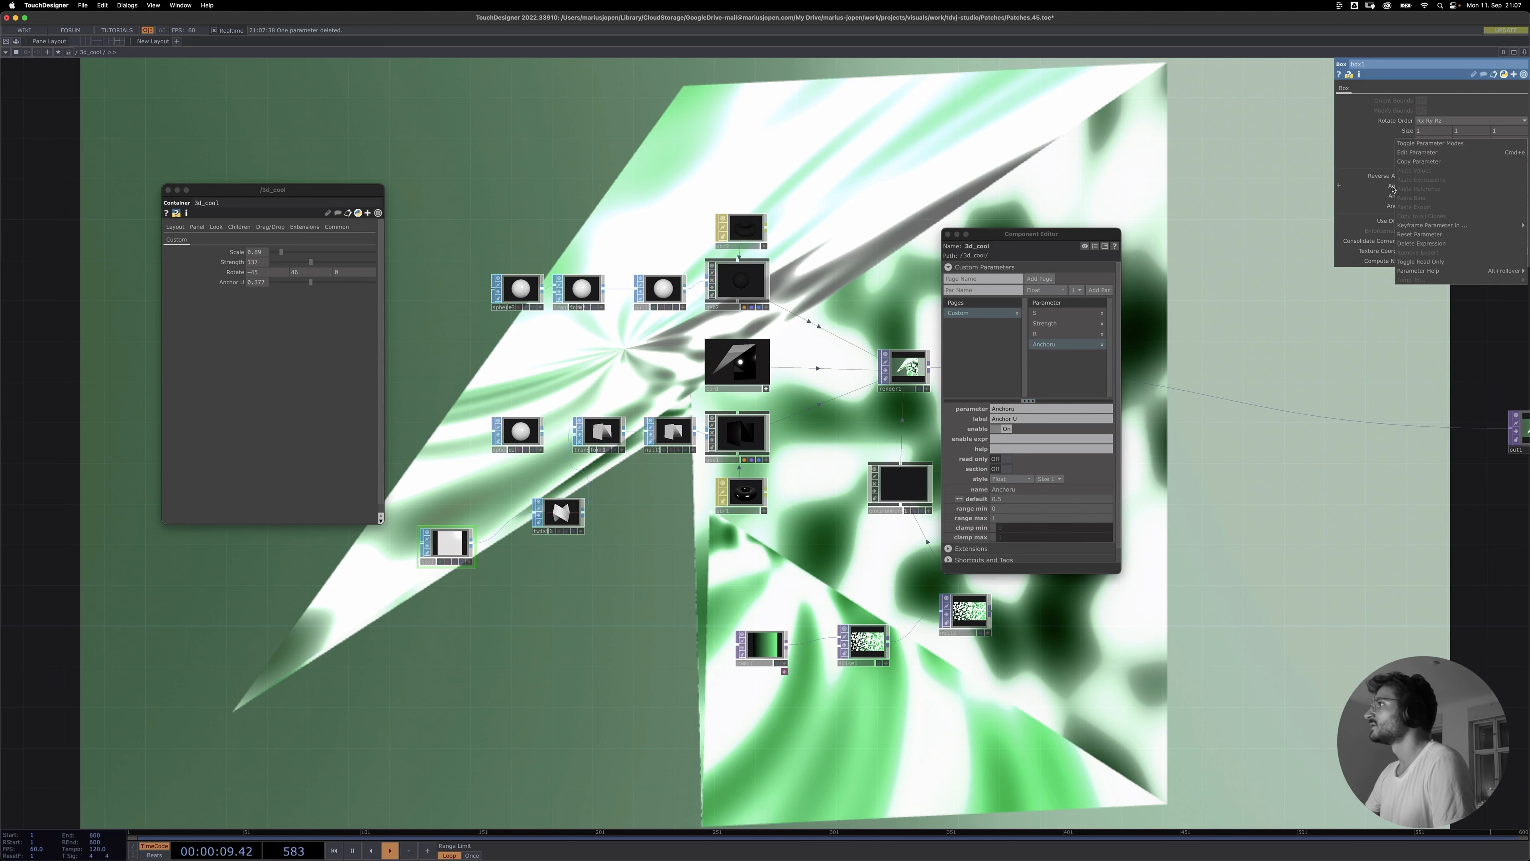
click(1423, 262)
drag(1456, 186, 1497, 189)
drag(303, 286, 320, 281)
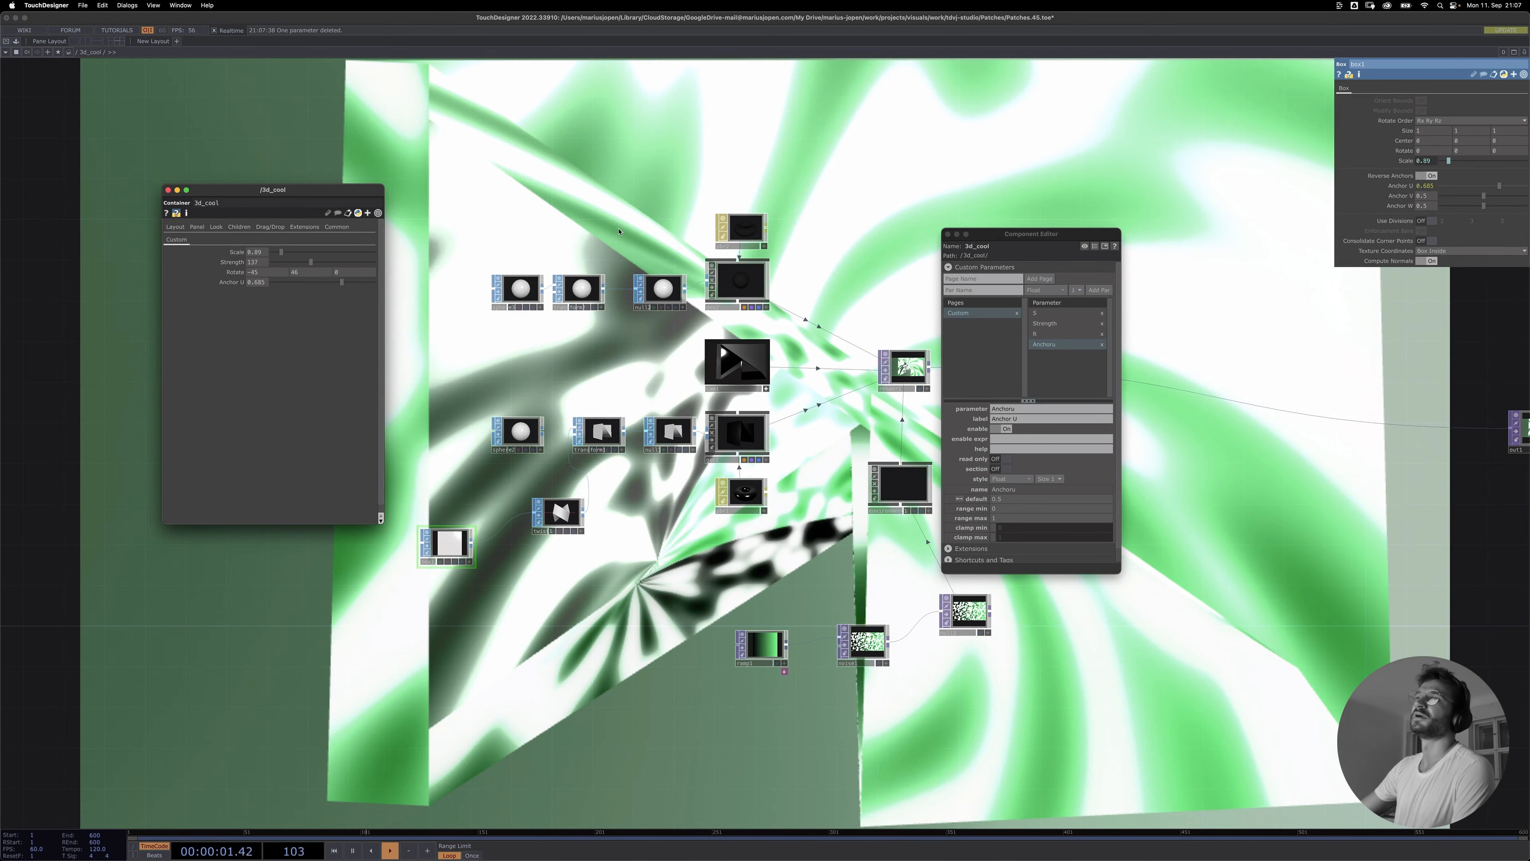
- Close the Component Editor and, from the parent network, set 3d_cool's Scale to about 1.16 and Anchor U to about 0.2
scroll(619, 231, down, 6)
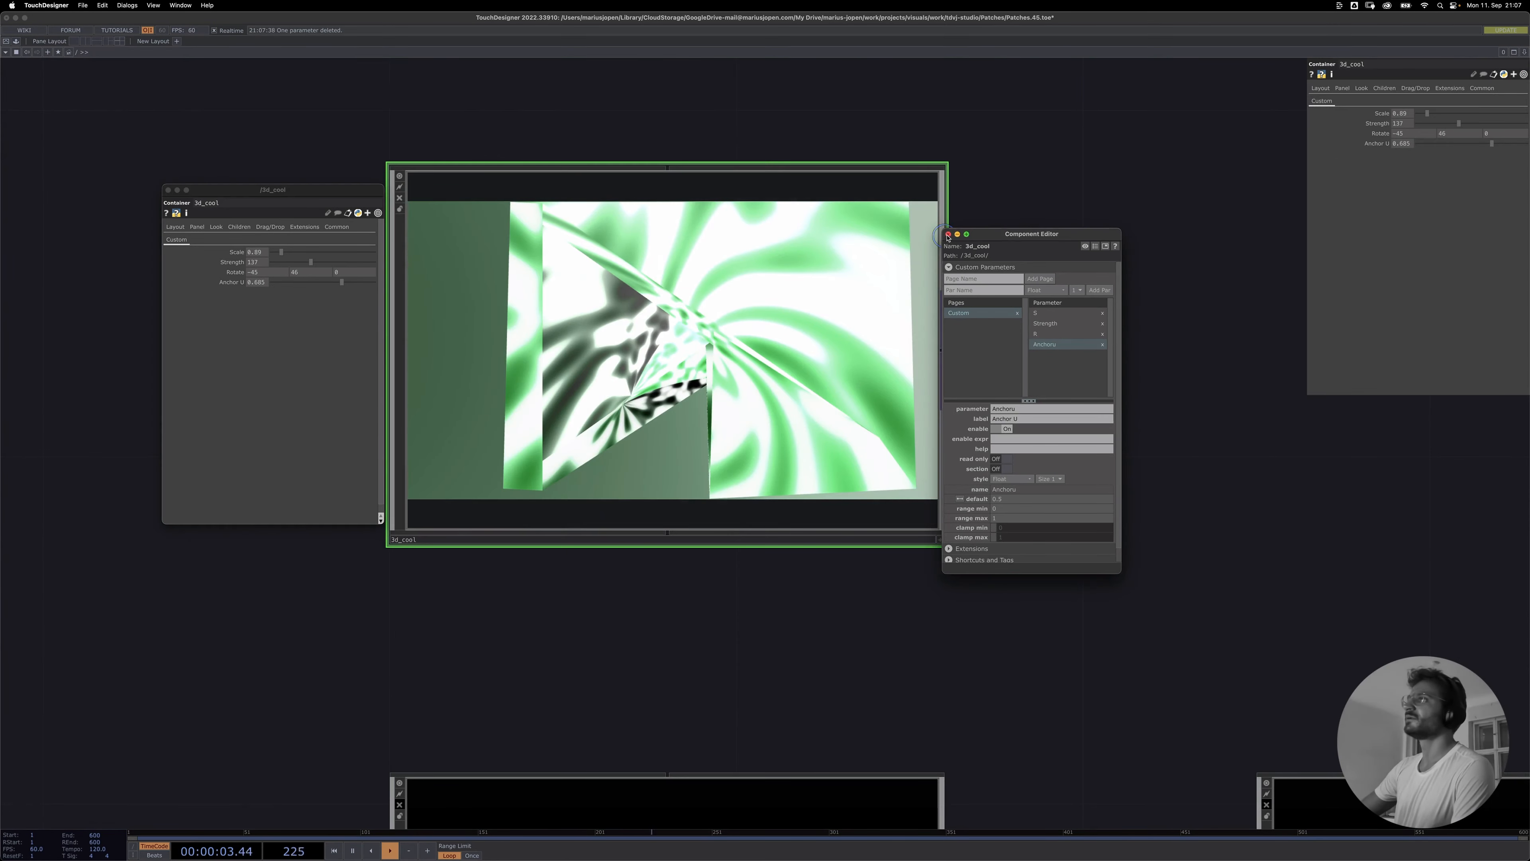
click(948, 234)
scroll(599, 354, down, 3)
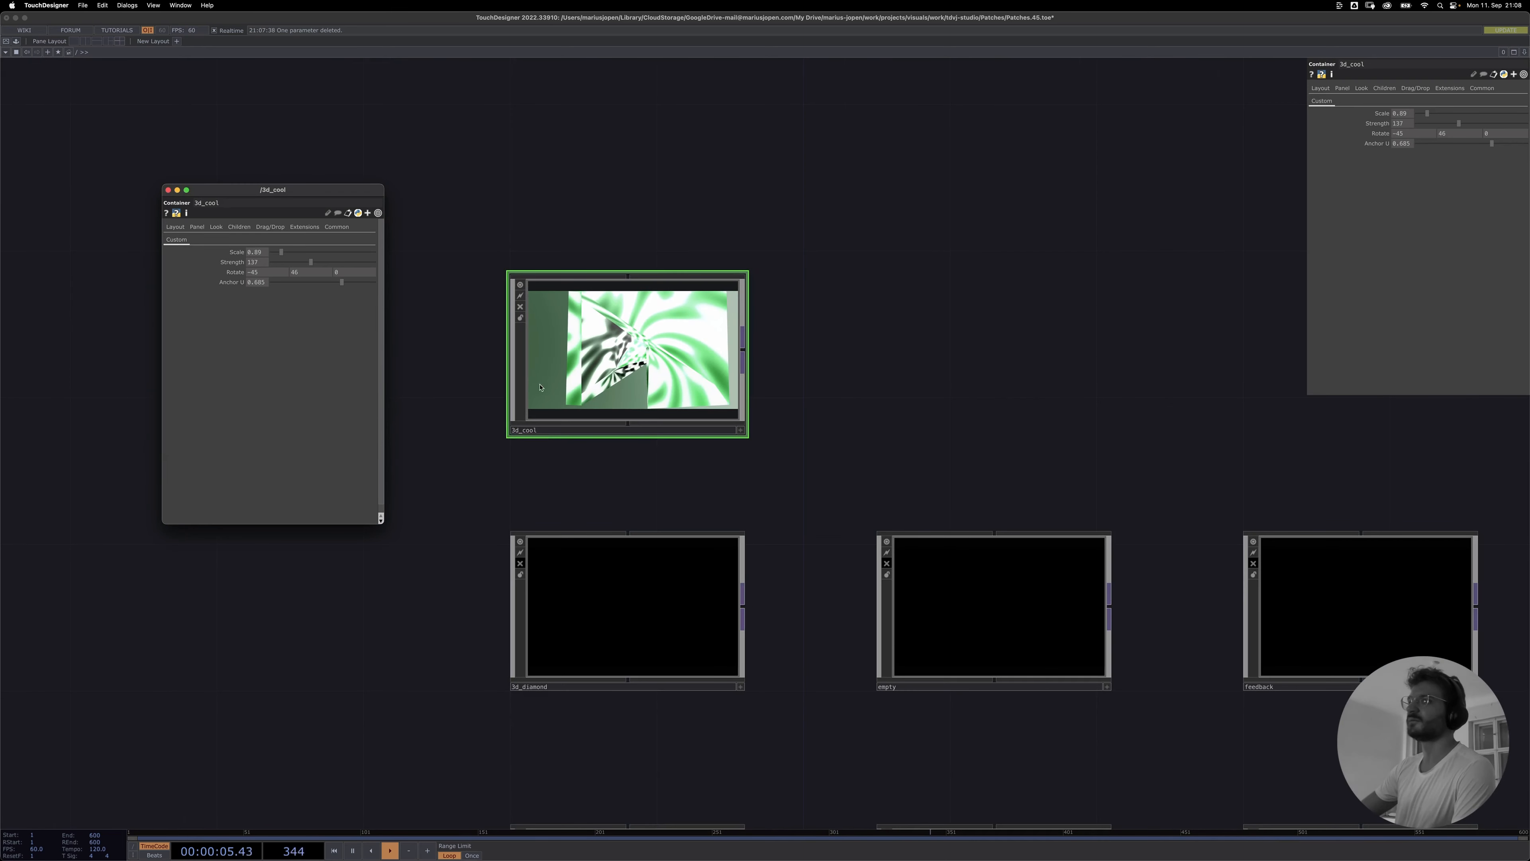
drag(282, 254, 287, 253)
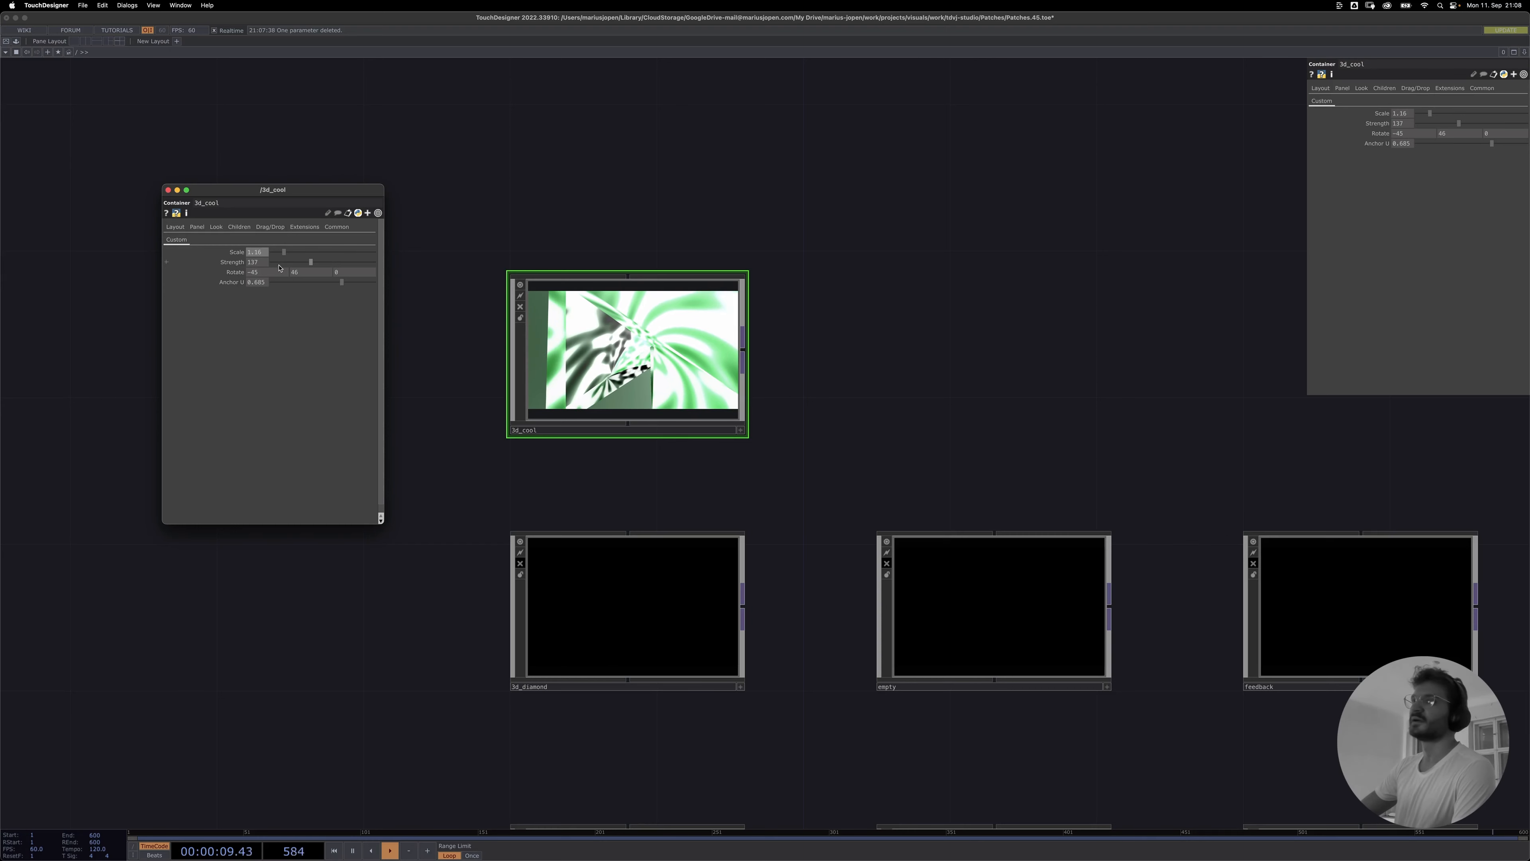
mouse_move(309, 285)
mouse_down()
mouse_move(274, 283)
mouse_move(297, 289)
mouse_up()
- Save the 3d_cool component as a tox in tdvj-studio/Patches/Tox Comps, replacing the existing 3d_cool.tox
right_click(639, 347)
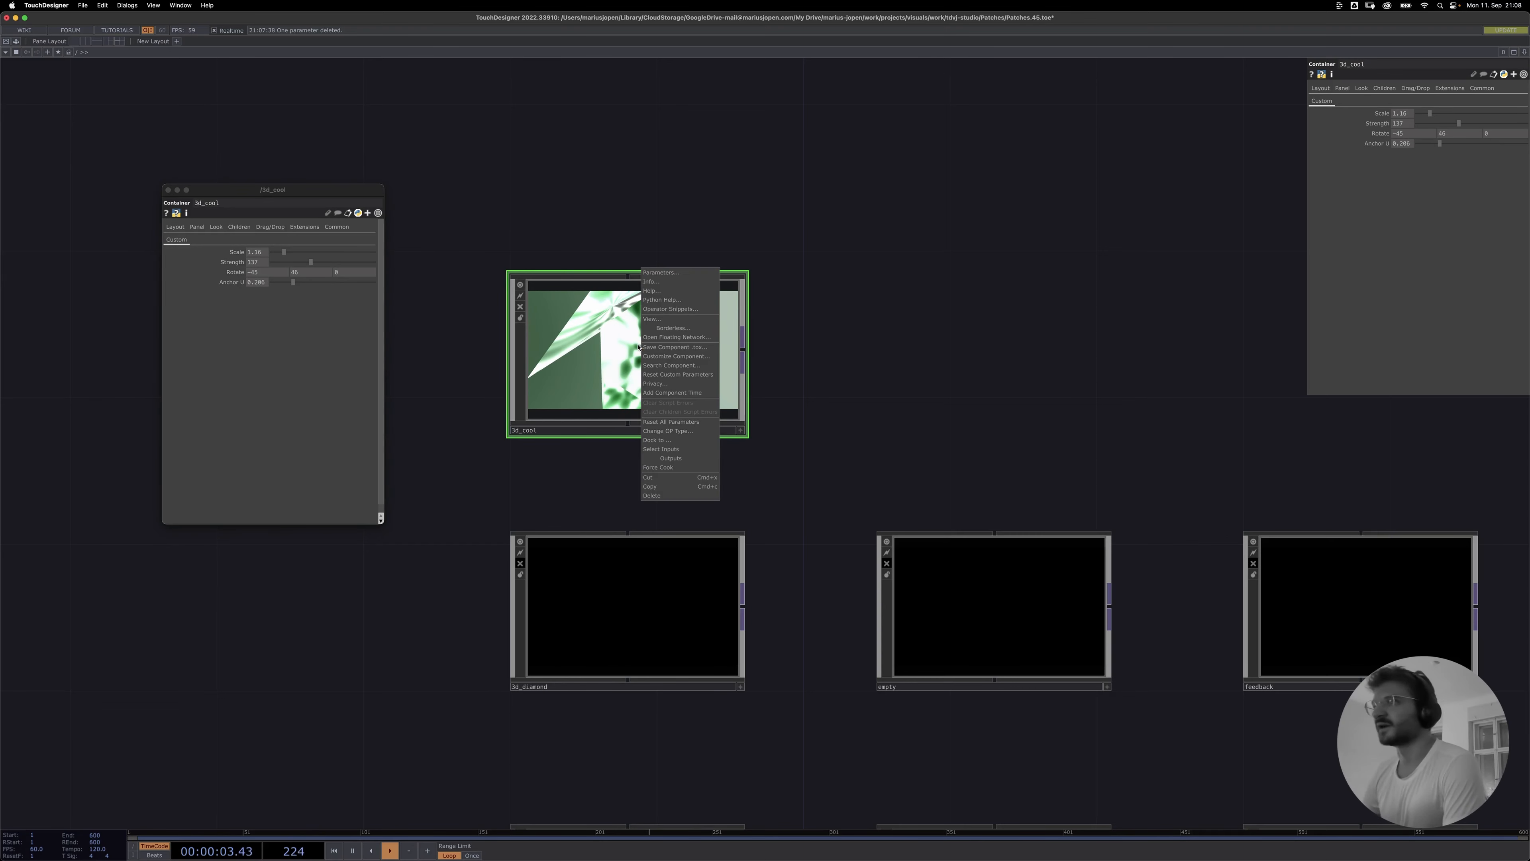
click(662, 347)
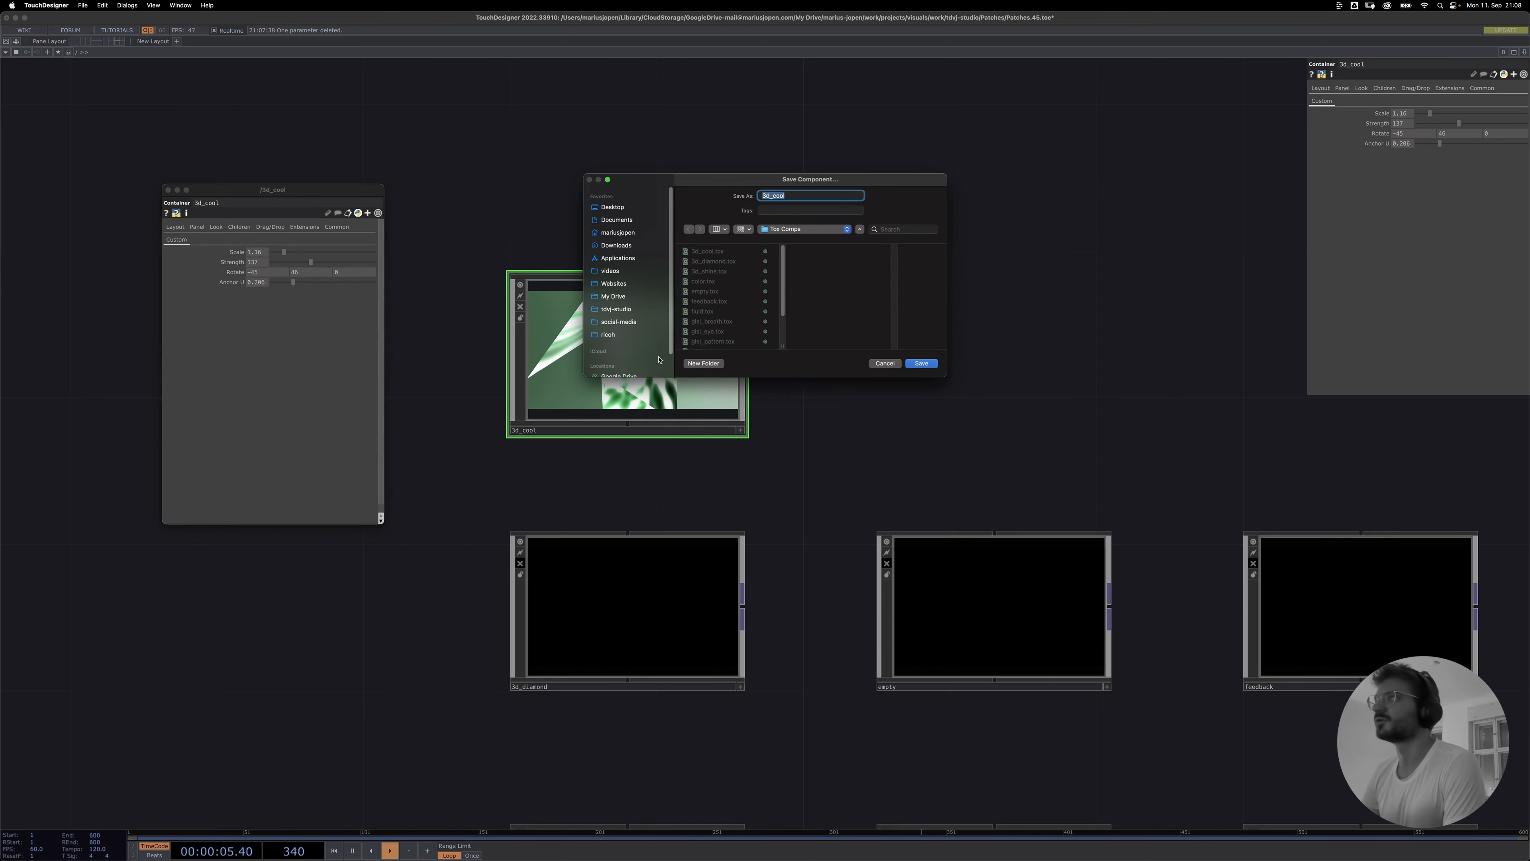
click(793, 229)
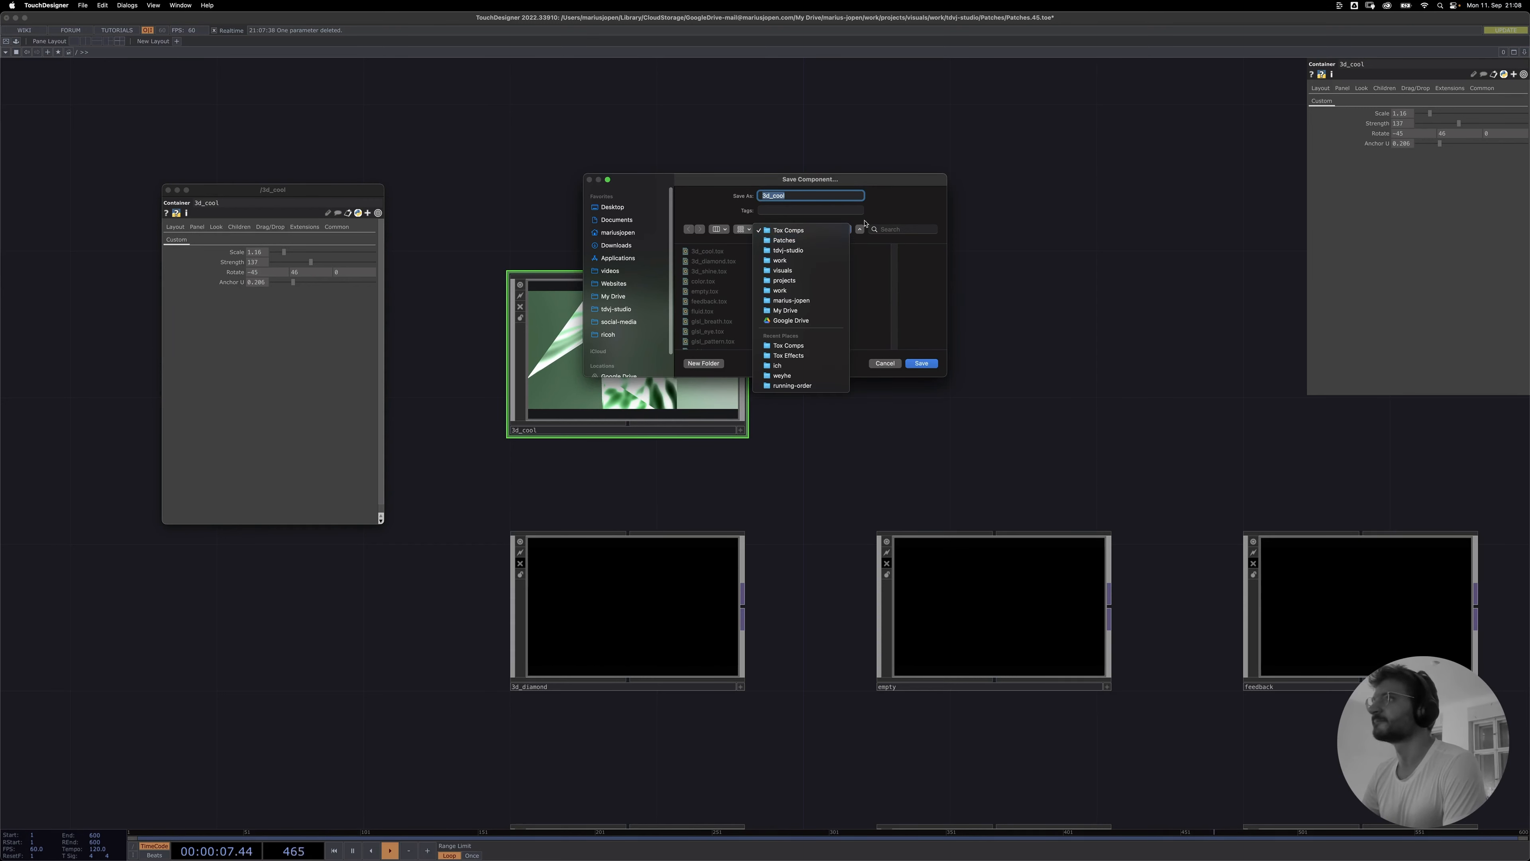
click(786, 249)
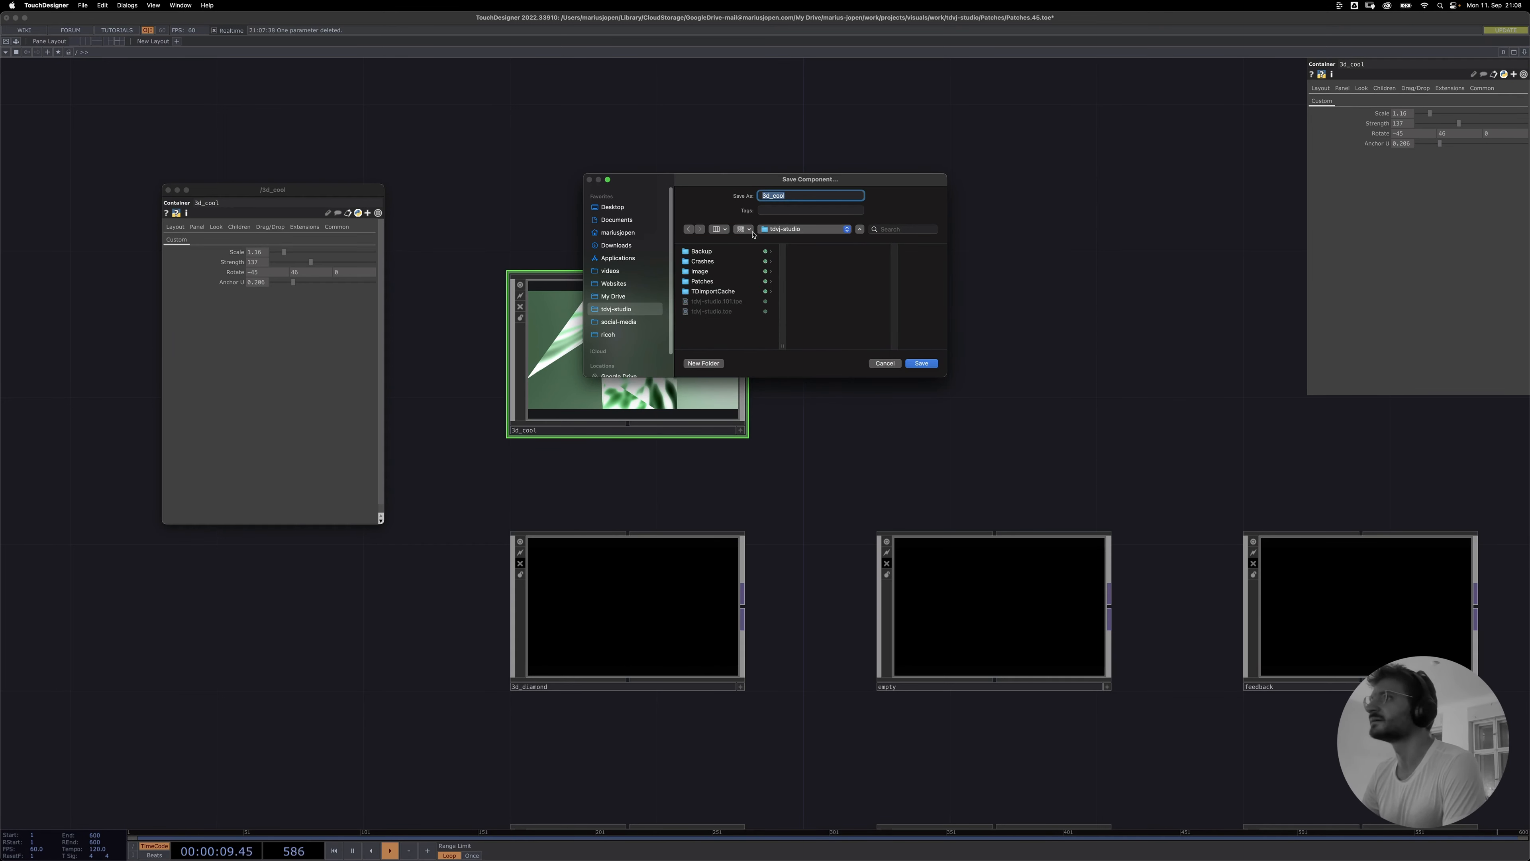
click(712, 281)
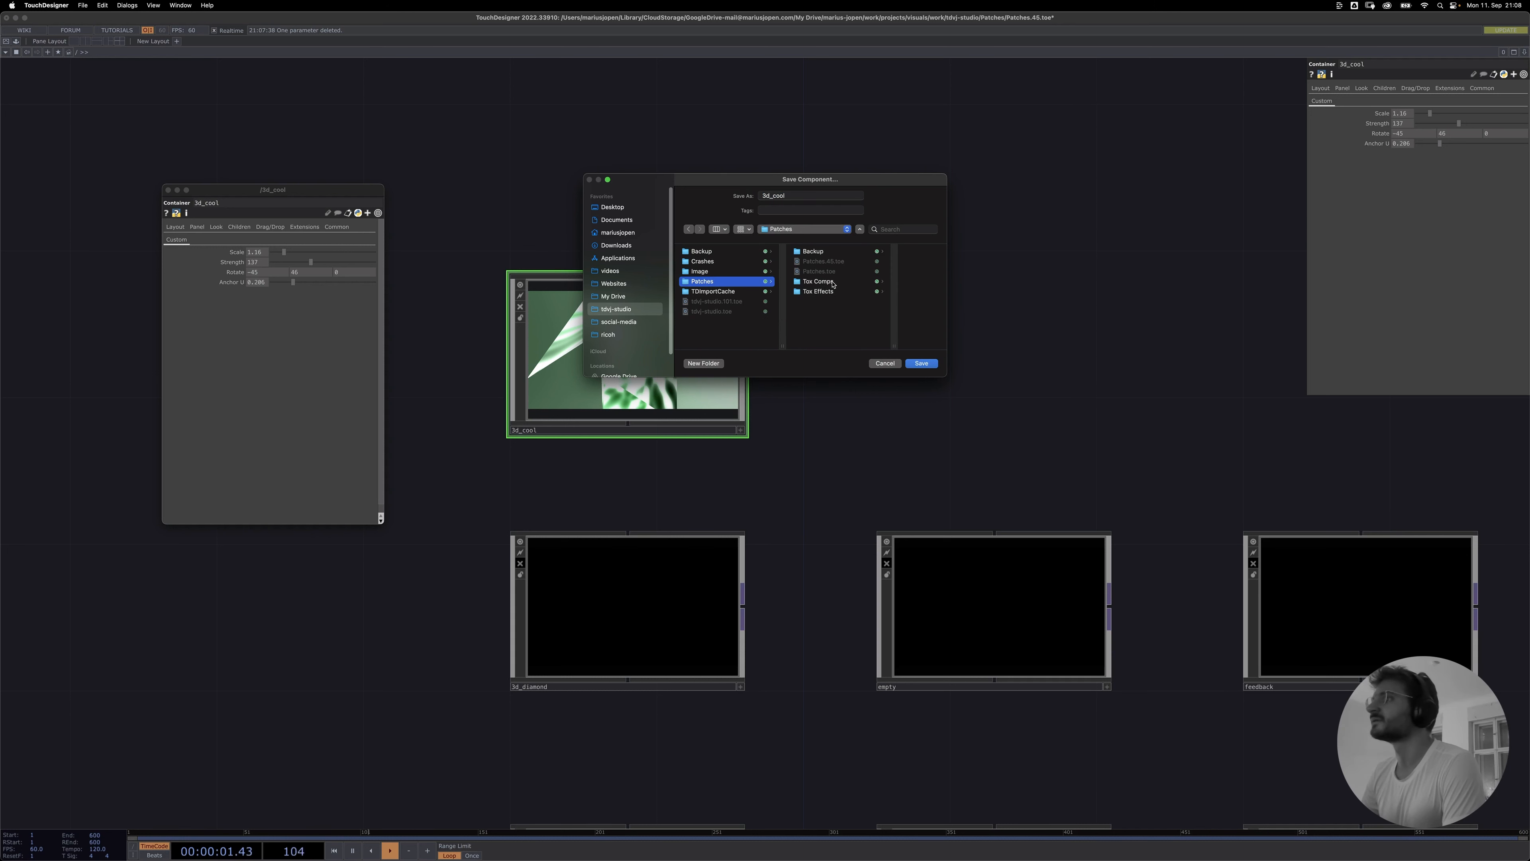
click(819, 281)
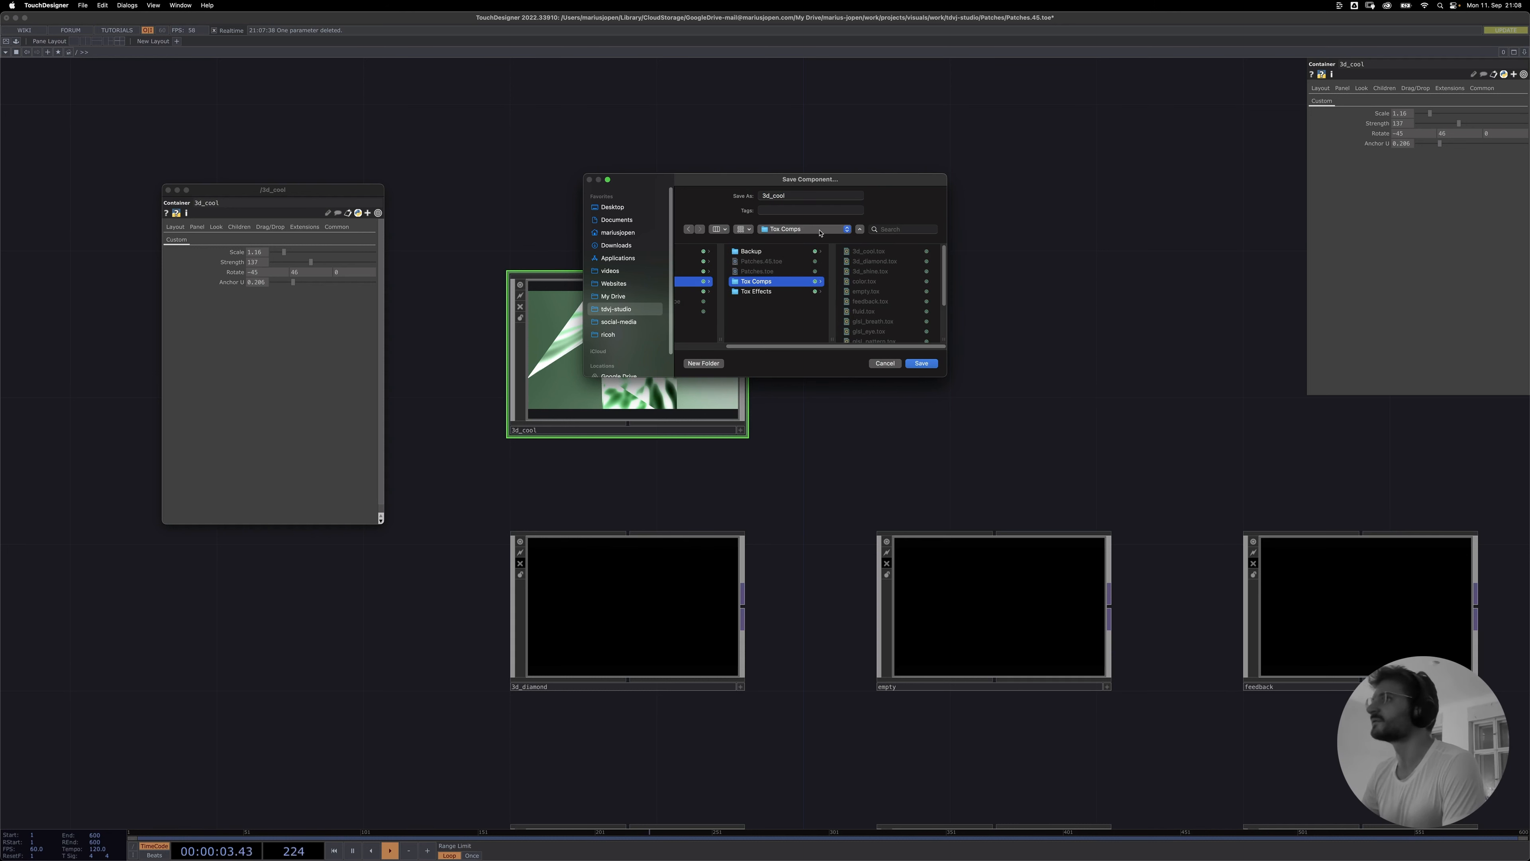
click(921, 363)
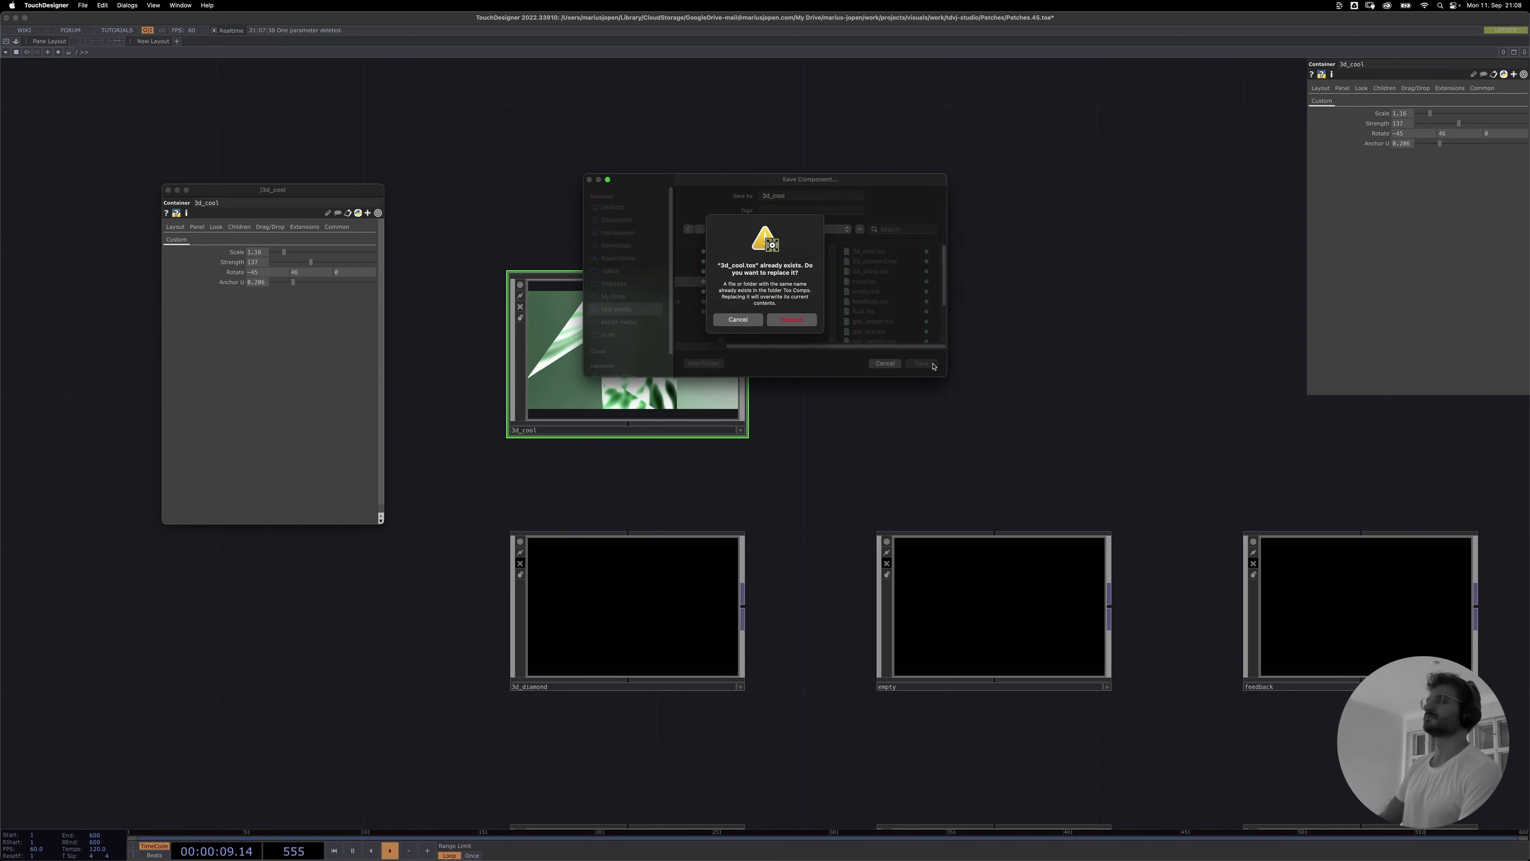
click(788, 324)
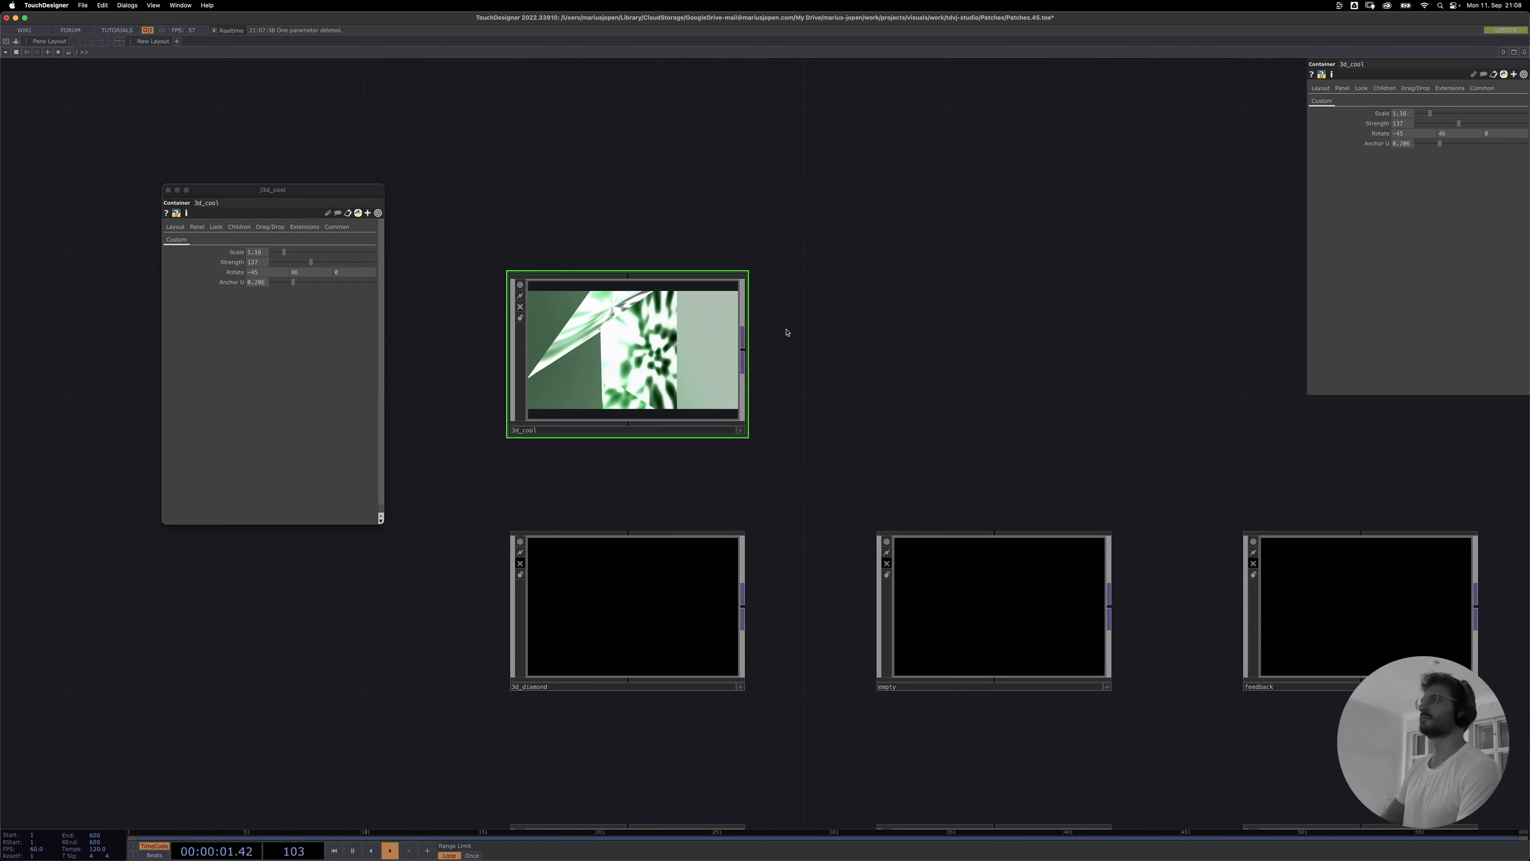
- Switch to the tdvj-studio project and arrange the floating /tools window beside the tools and display components
key(ctrl+Up)
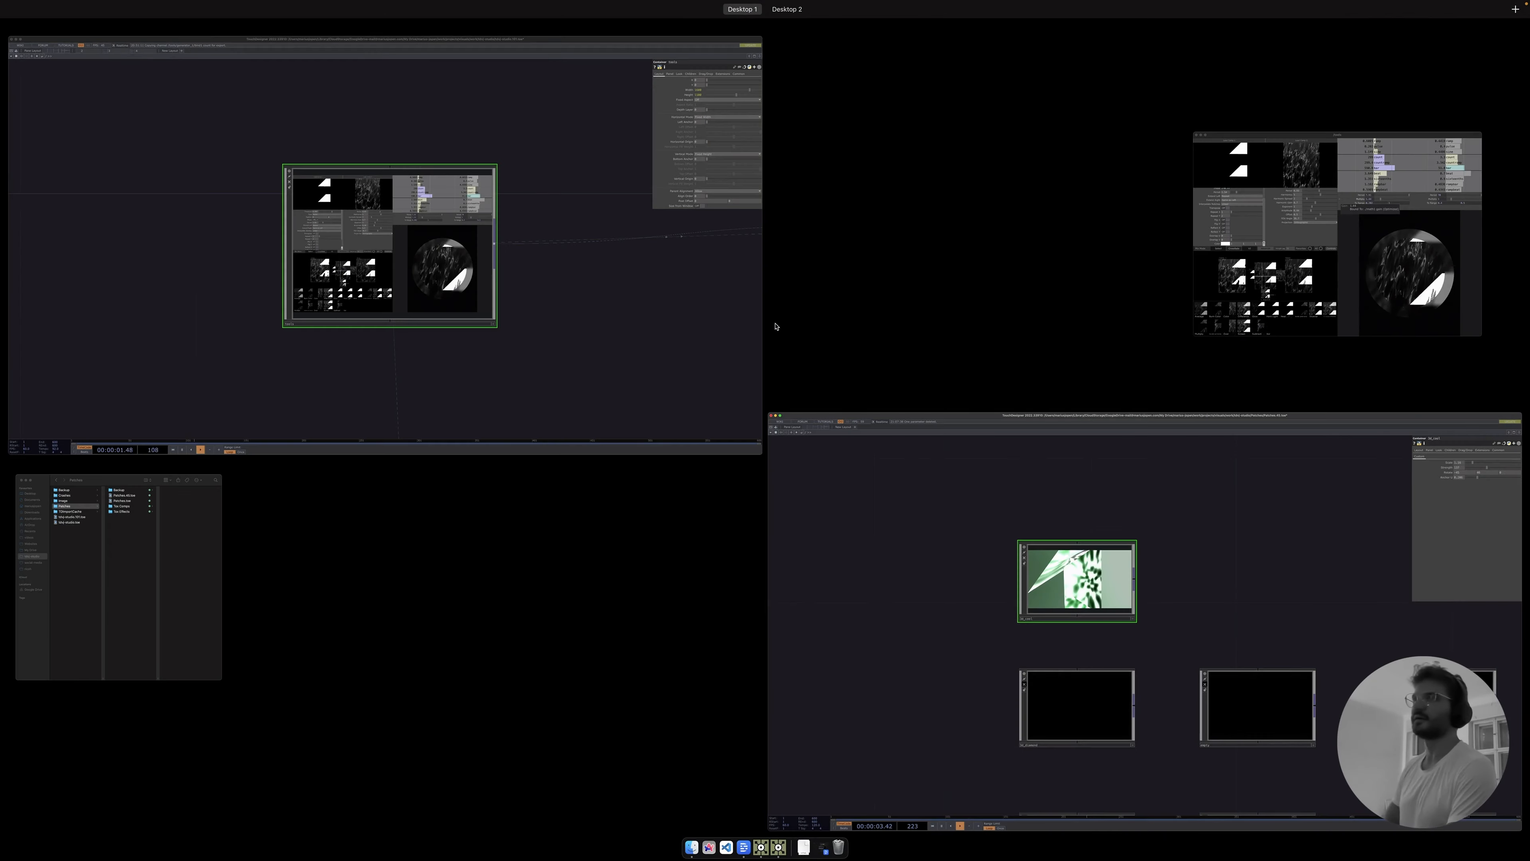
click(542, 280)
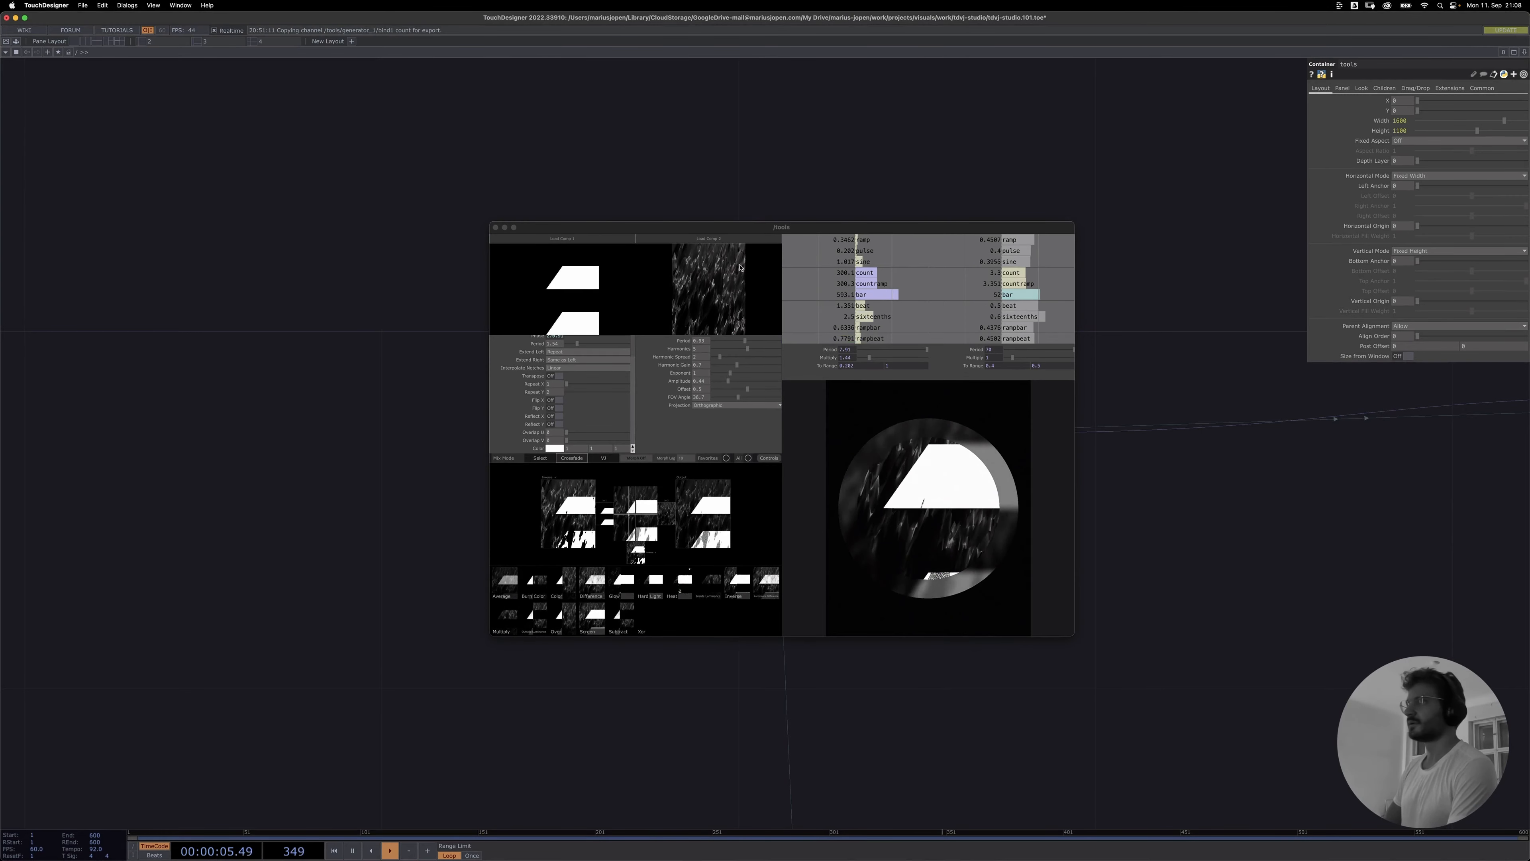
drag(707, 227, 566, 353)
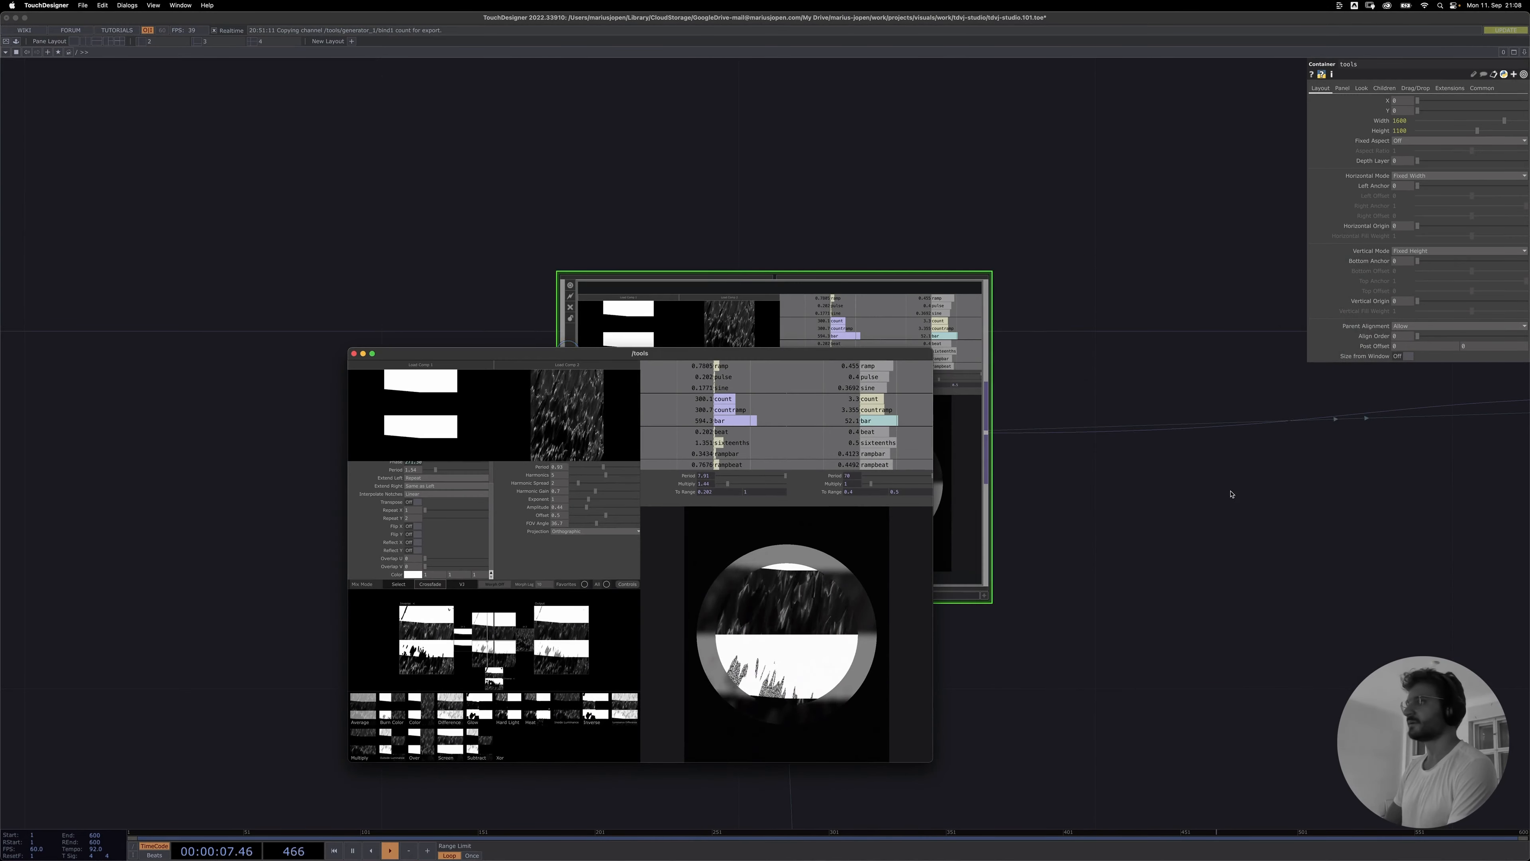
drag(873, 432, 605, 346)
scroll(1254, 518, down, 5)
drag(1152, 508, 1037, 444)
drag(833, 353, 641, 313)
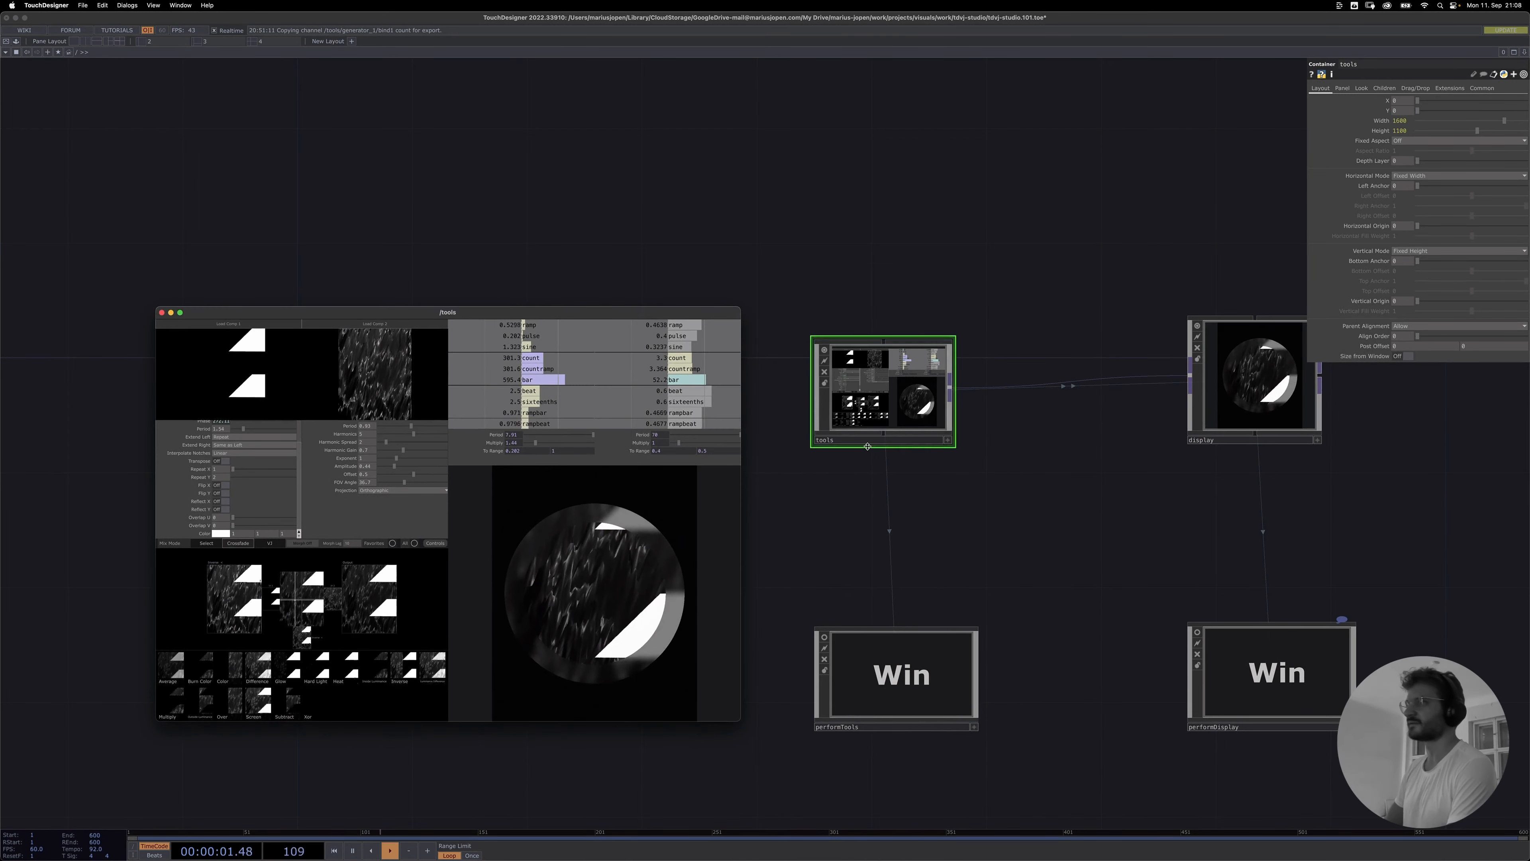
- Inside the tools network, load simple_grain.tox from Patches/Tox Effects as the master container's Select Comp
click(898, 415)
key(i)
drag(1017, 331, 1226, 155)
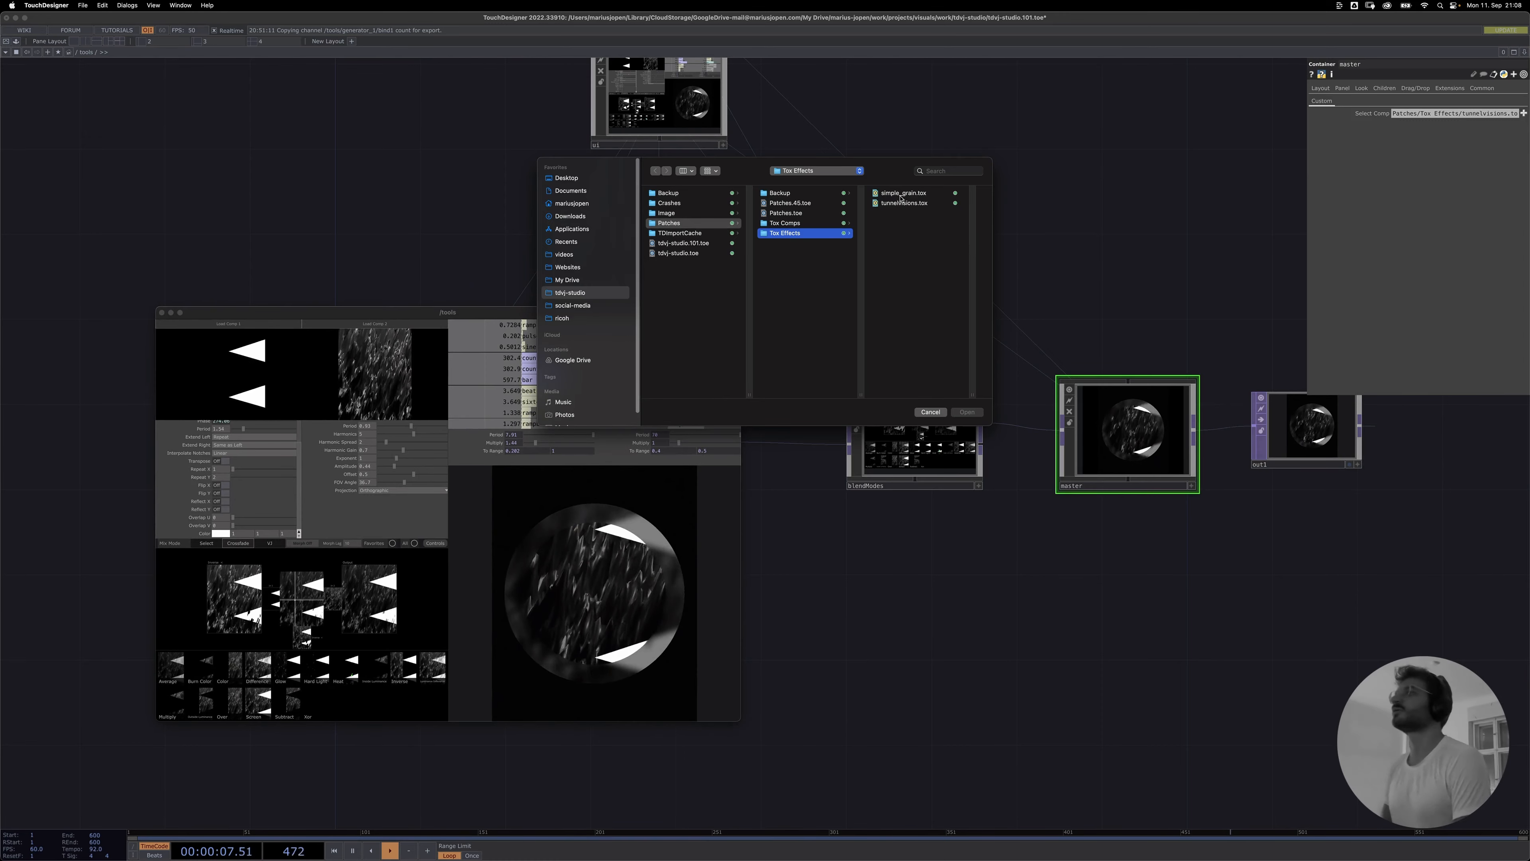
click(904, 192)
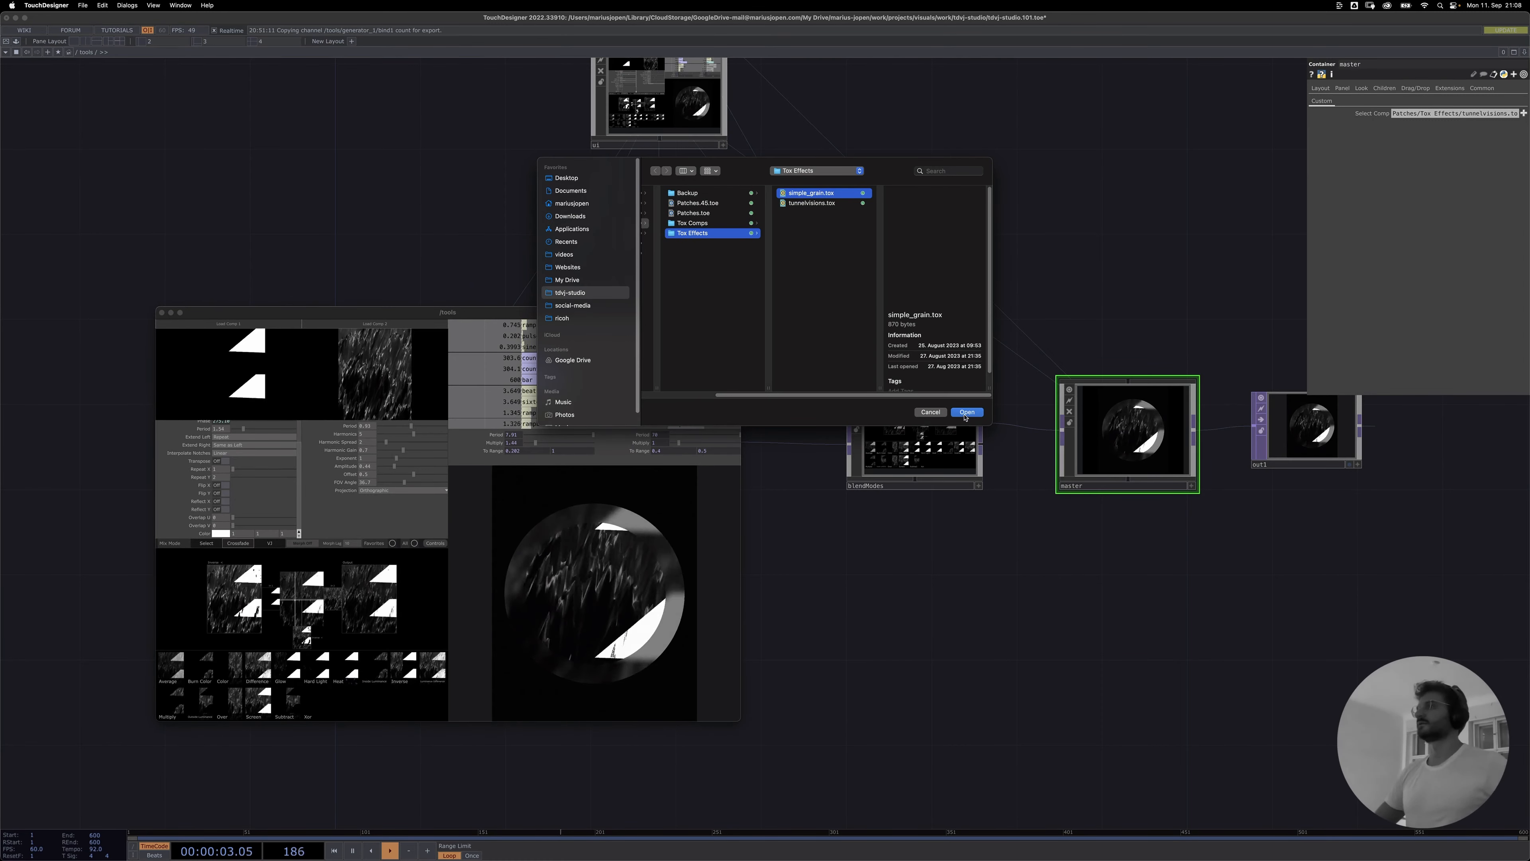
click(965, 412)
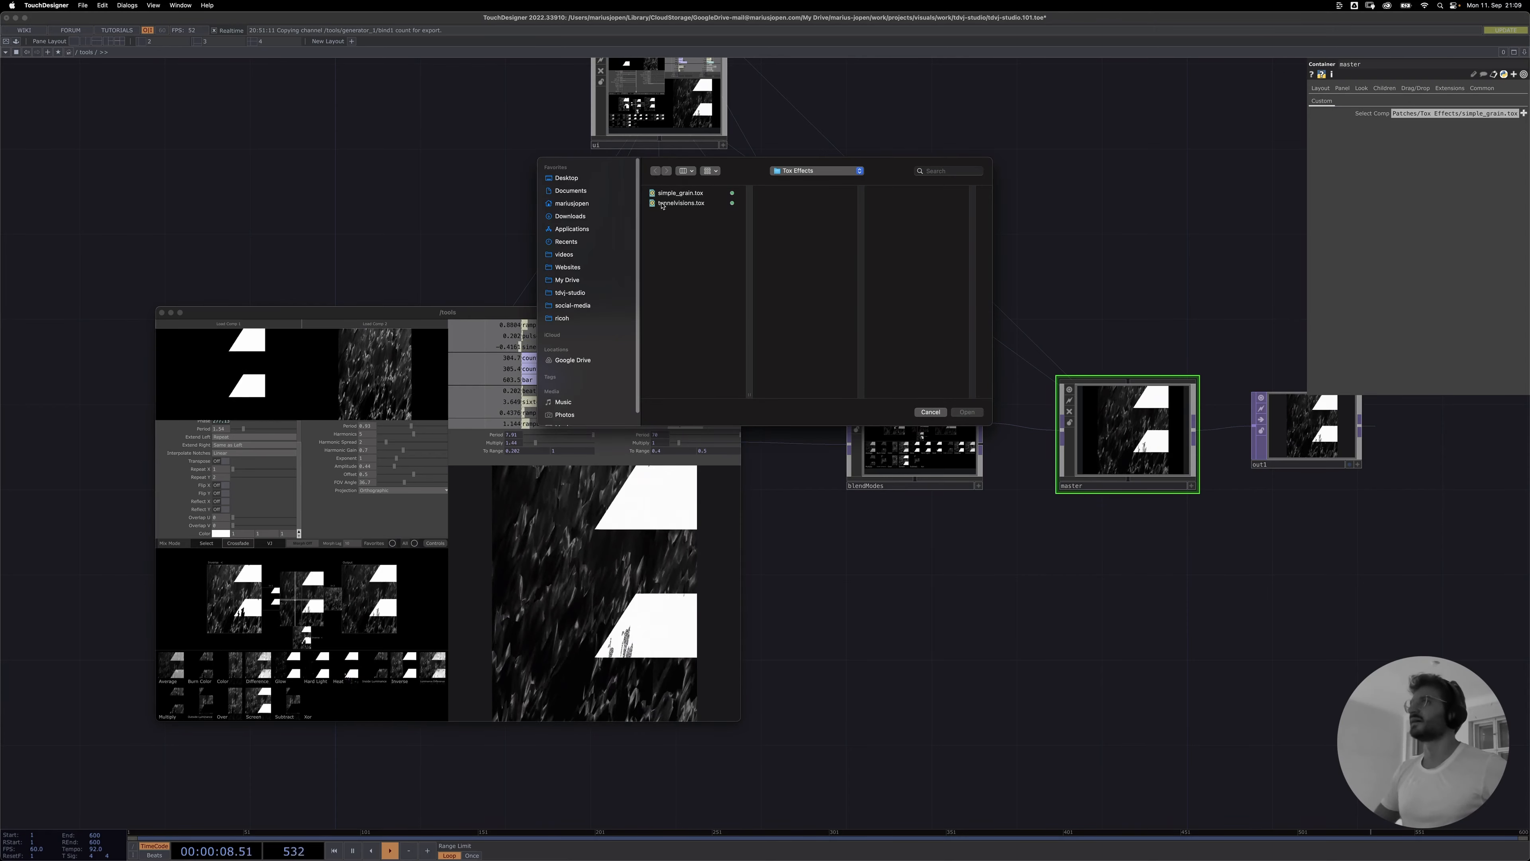
click(680, 204)
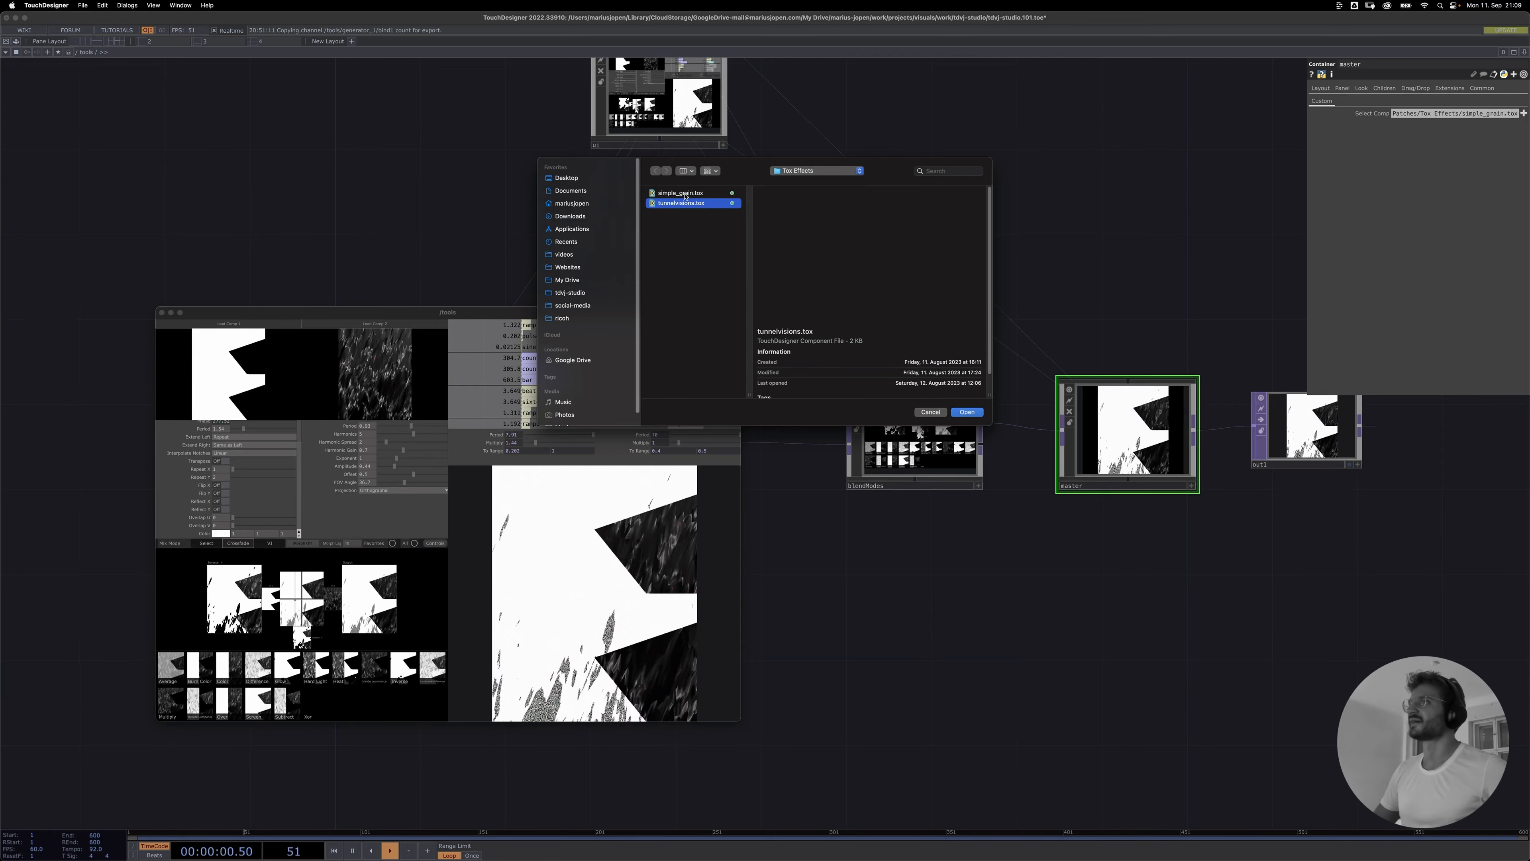
click(687, 193)
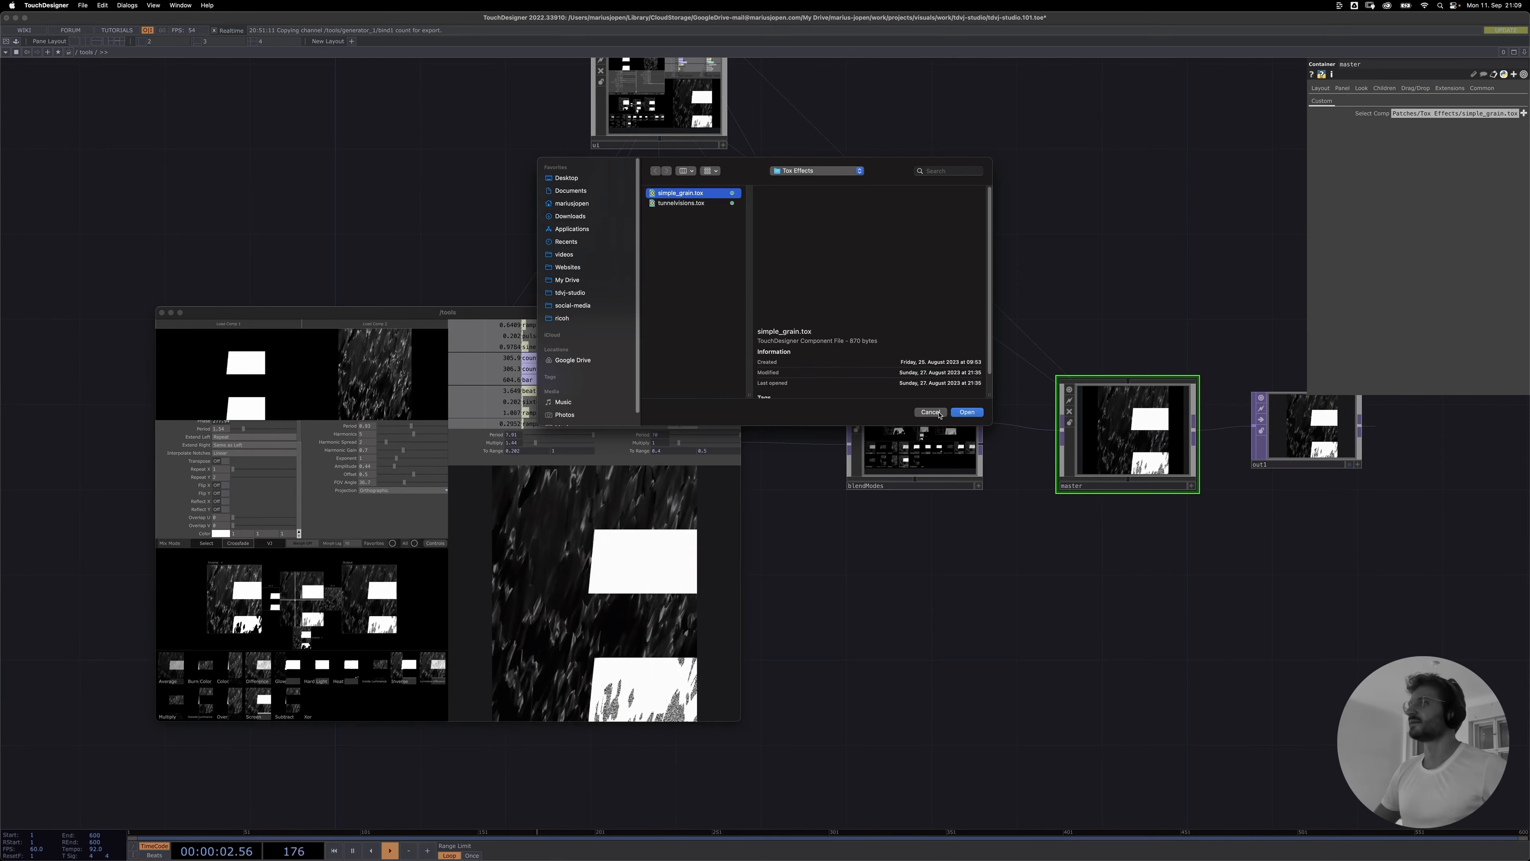
click(931, 412)
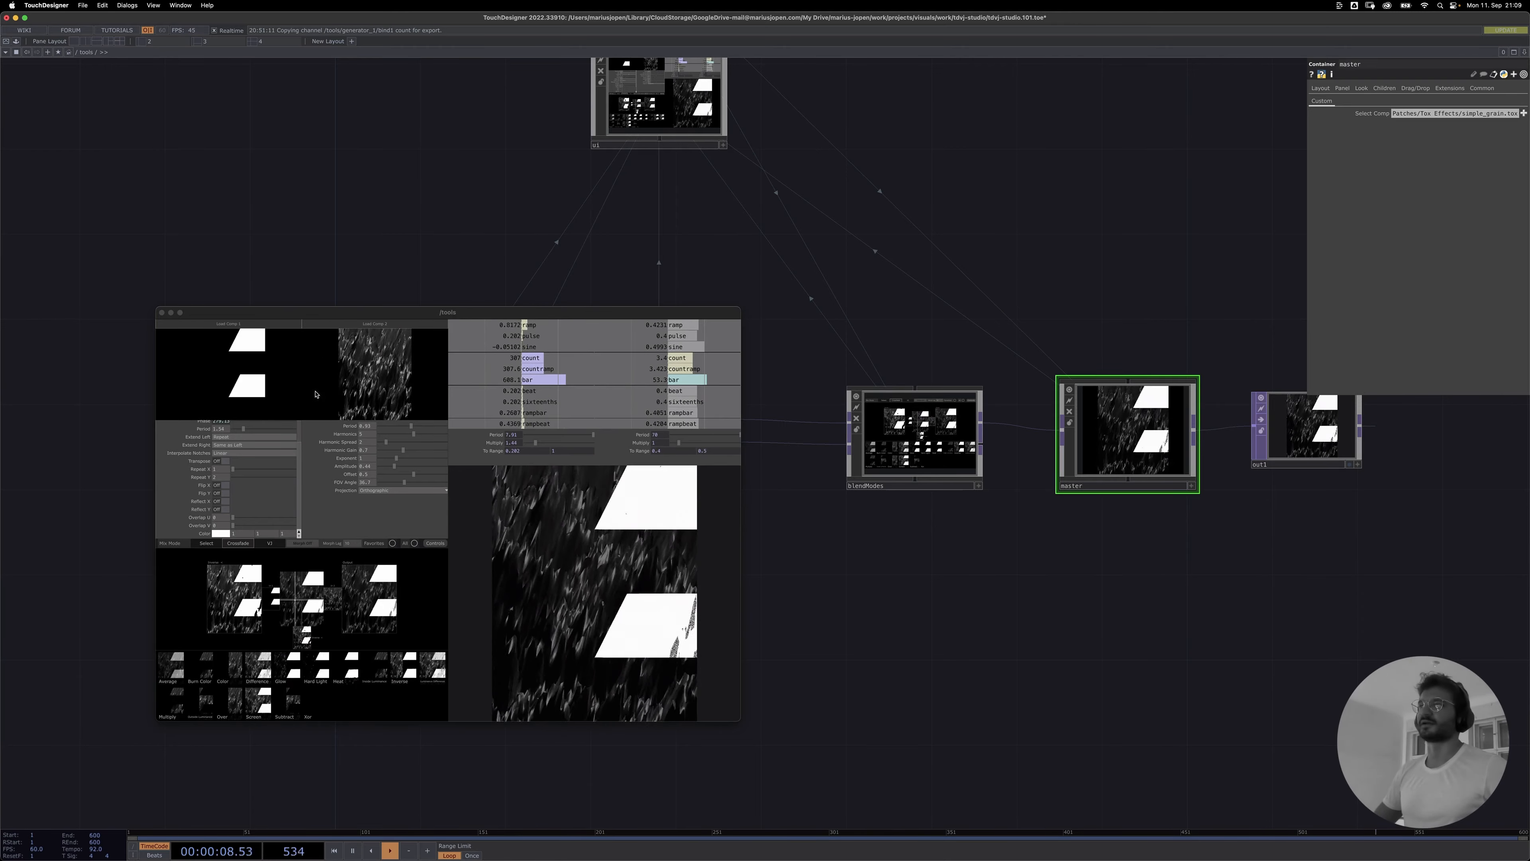
- Load 3d_cool.tox from Patches/Tox Comps into the mixer's second comp slot in the floating tools window
click(304, 598)
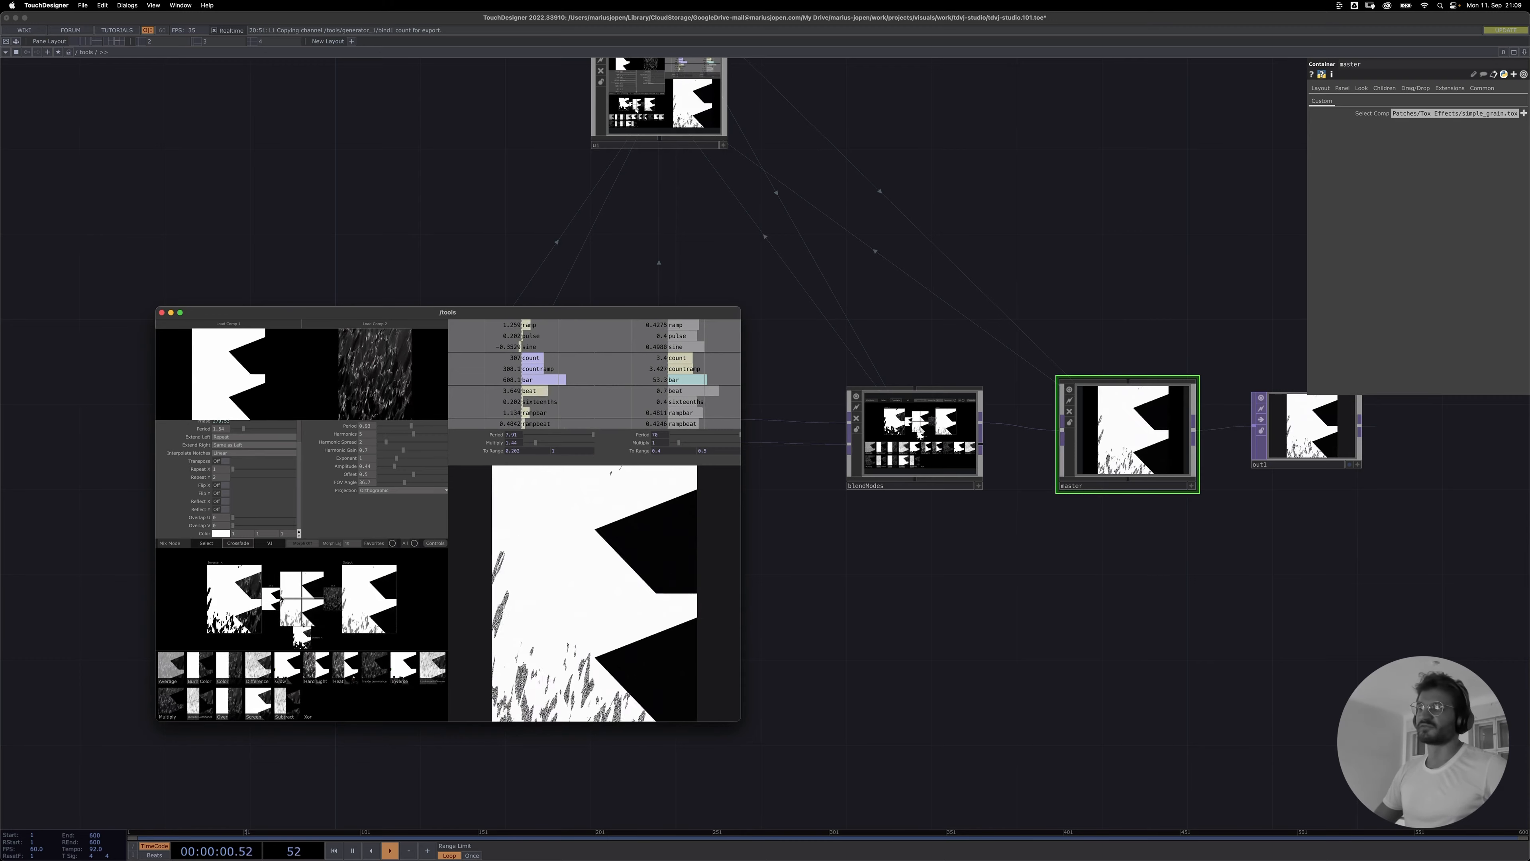
click(344, 327)
click(801, 171)
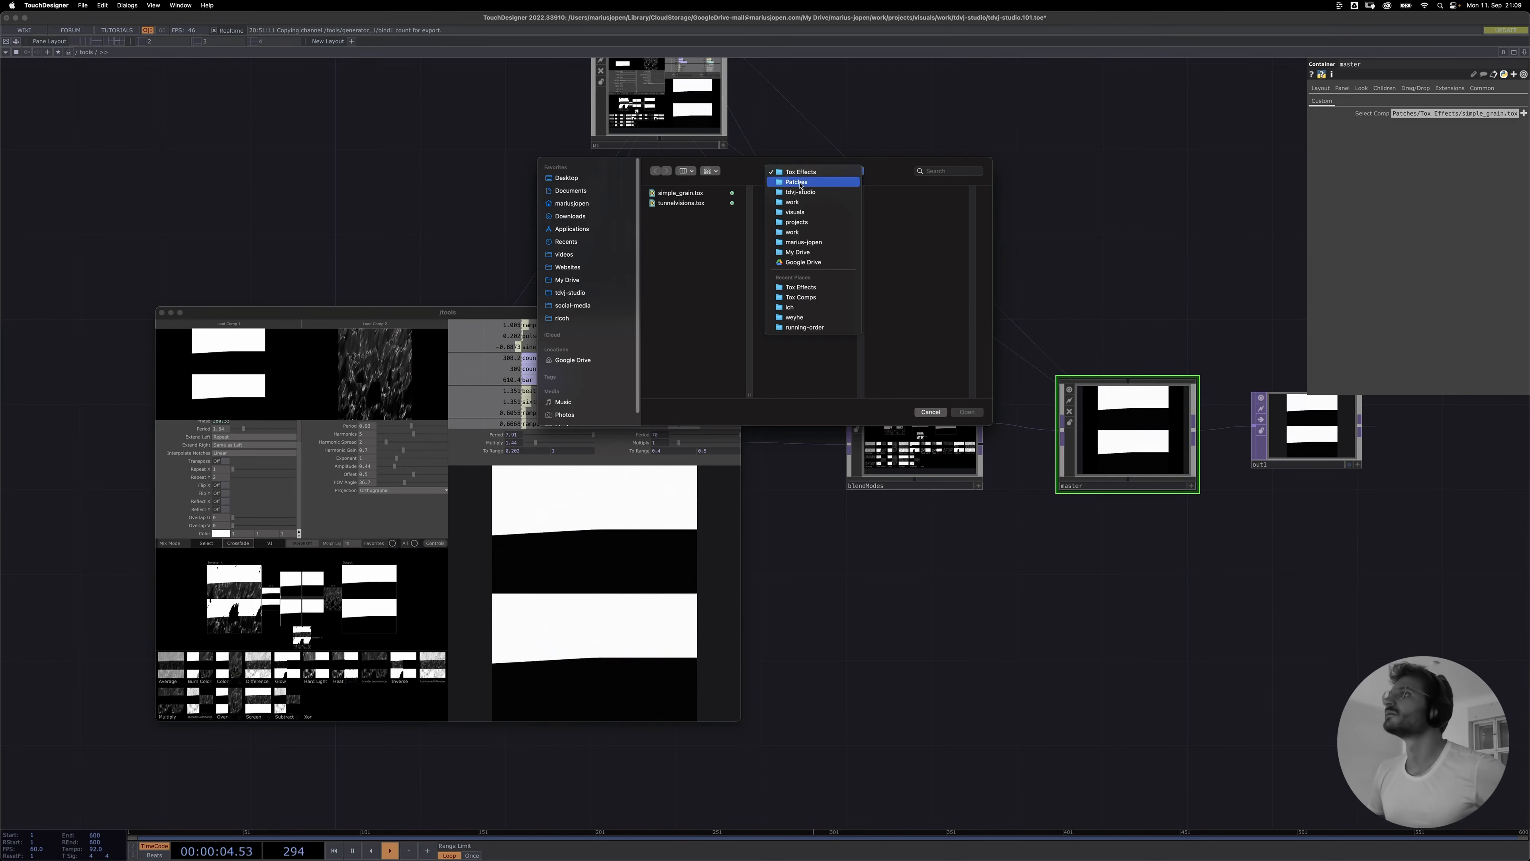
click(797, 182)
click(807, 224)
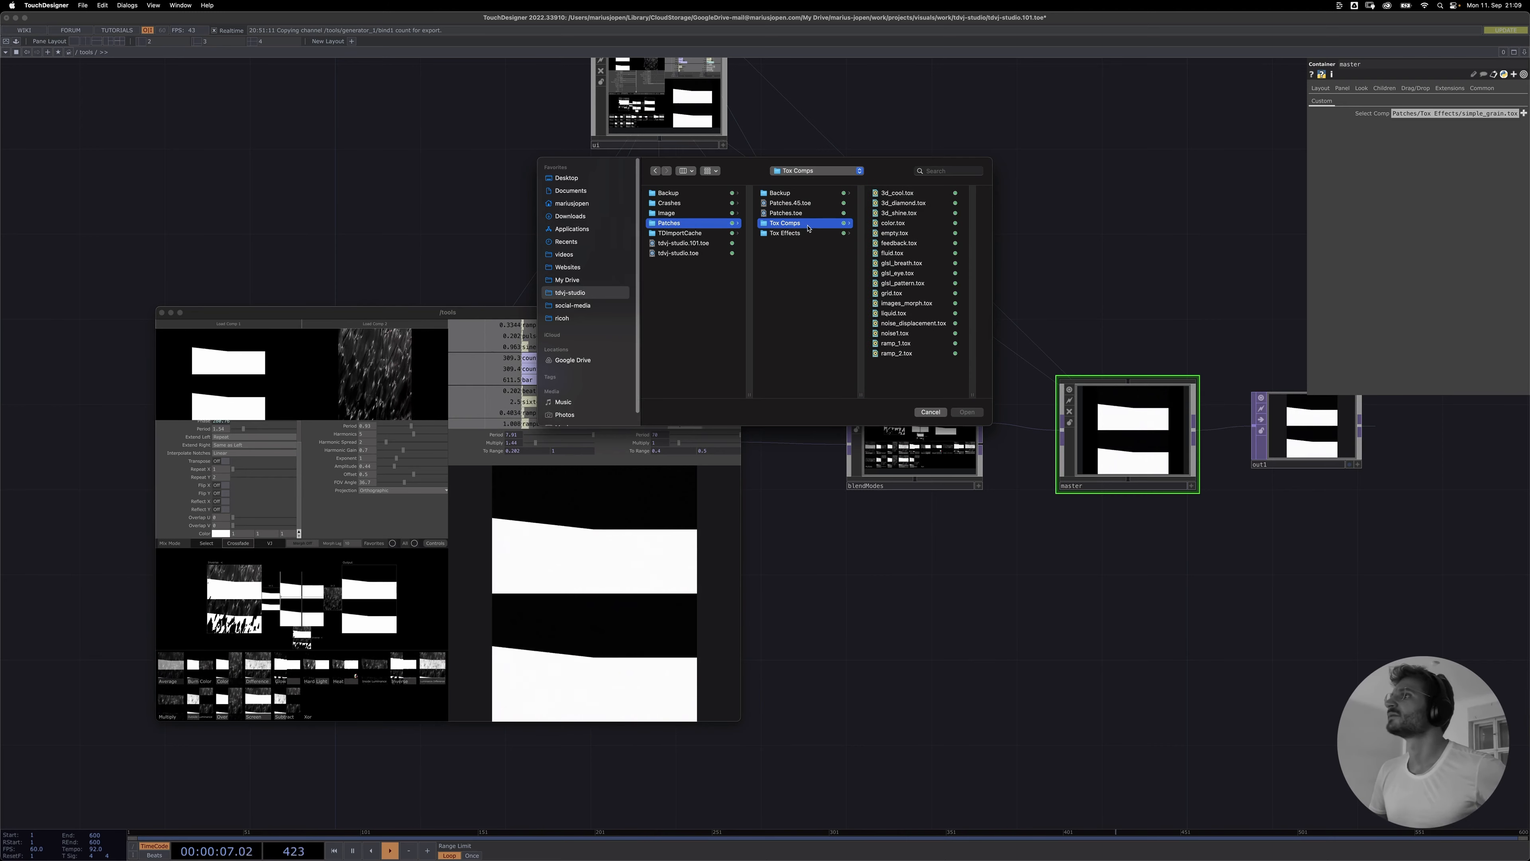
click(901, 194)
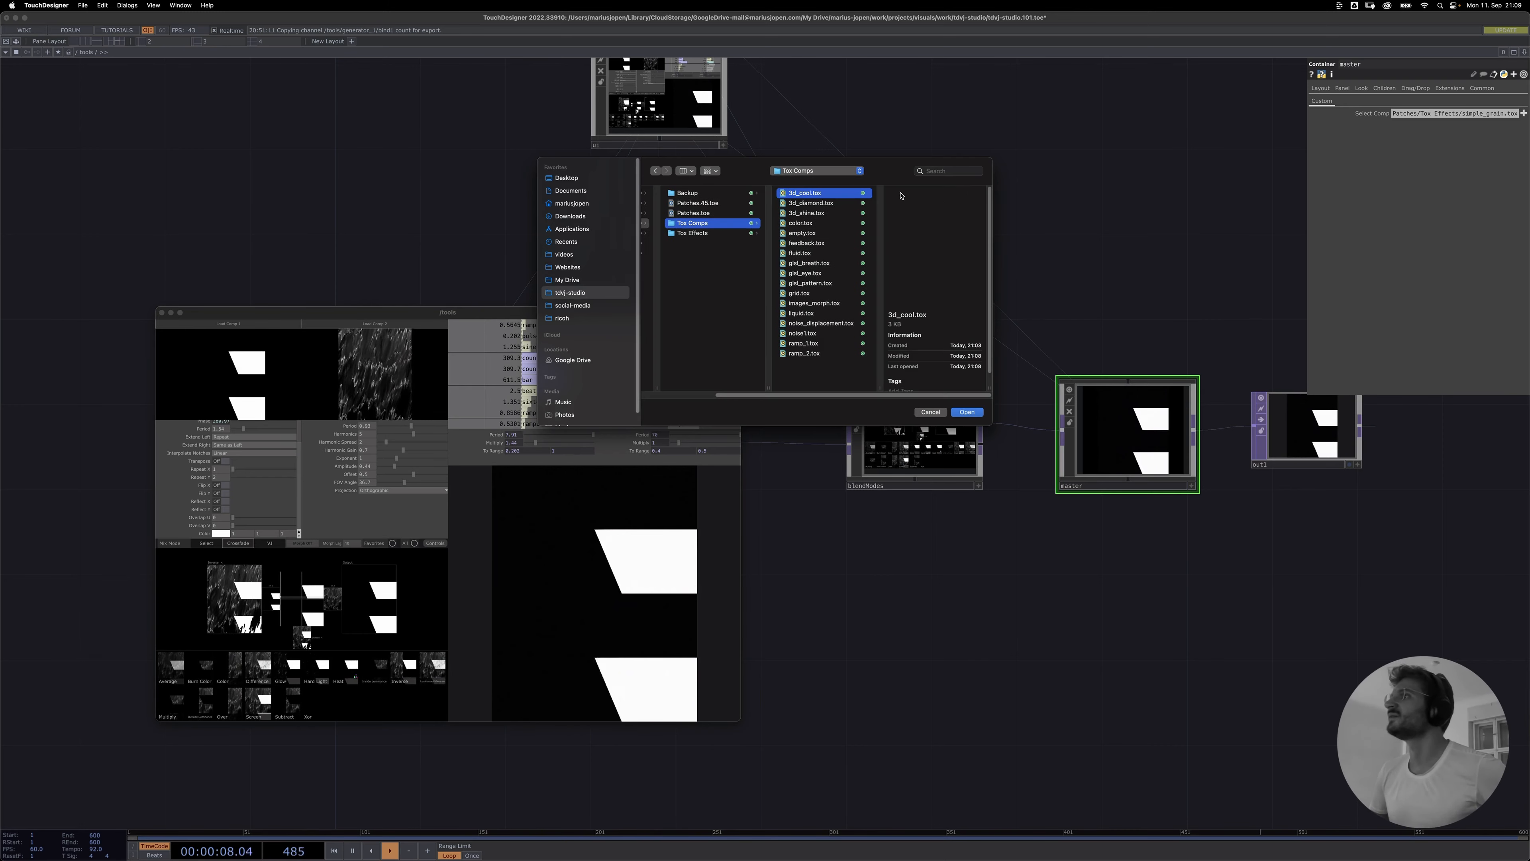
click(966, 413)
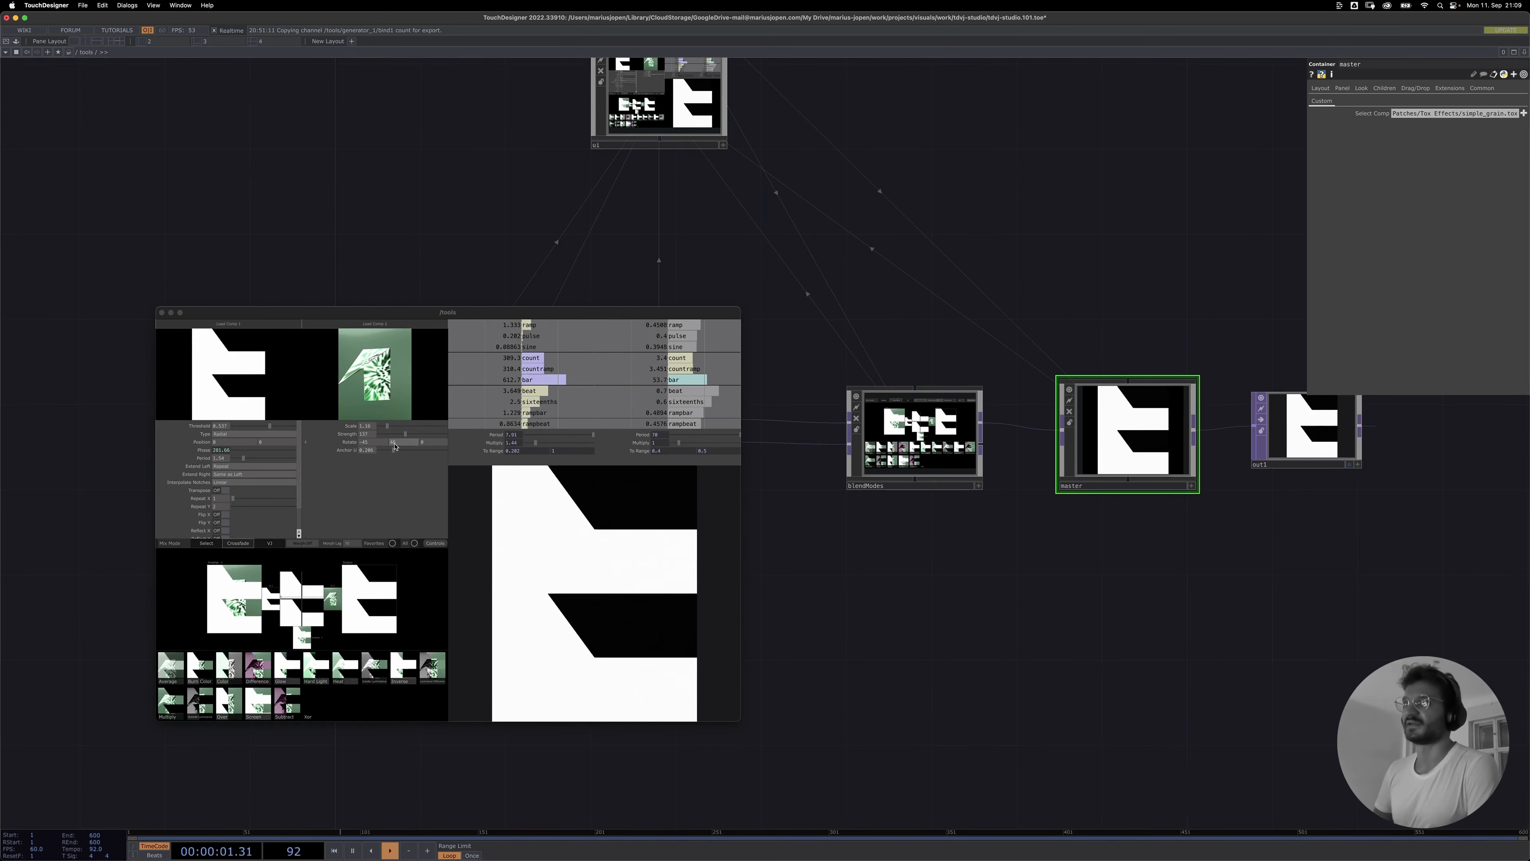
- Shift the mix over to the second comp and raise 3d_cool's Anchor U
drag(282, 600, 299, 603)
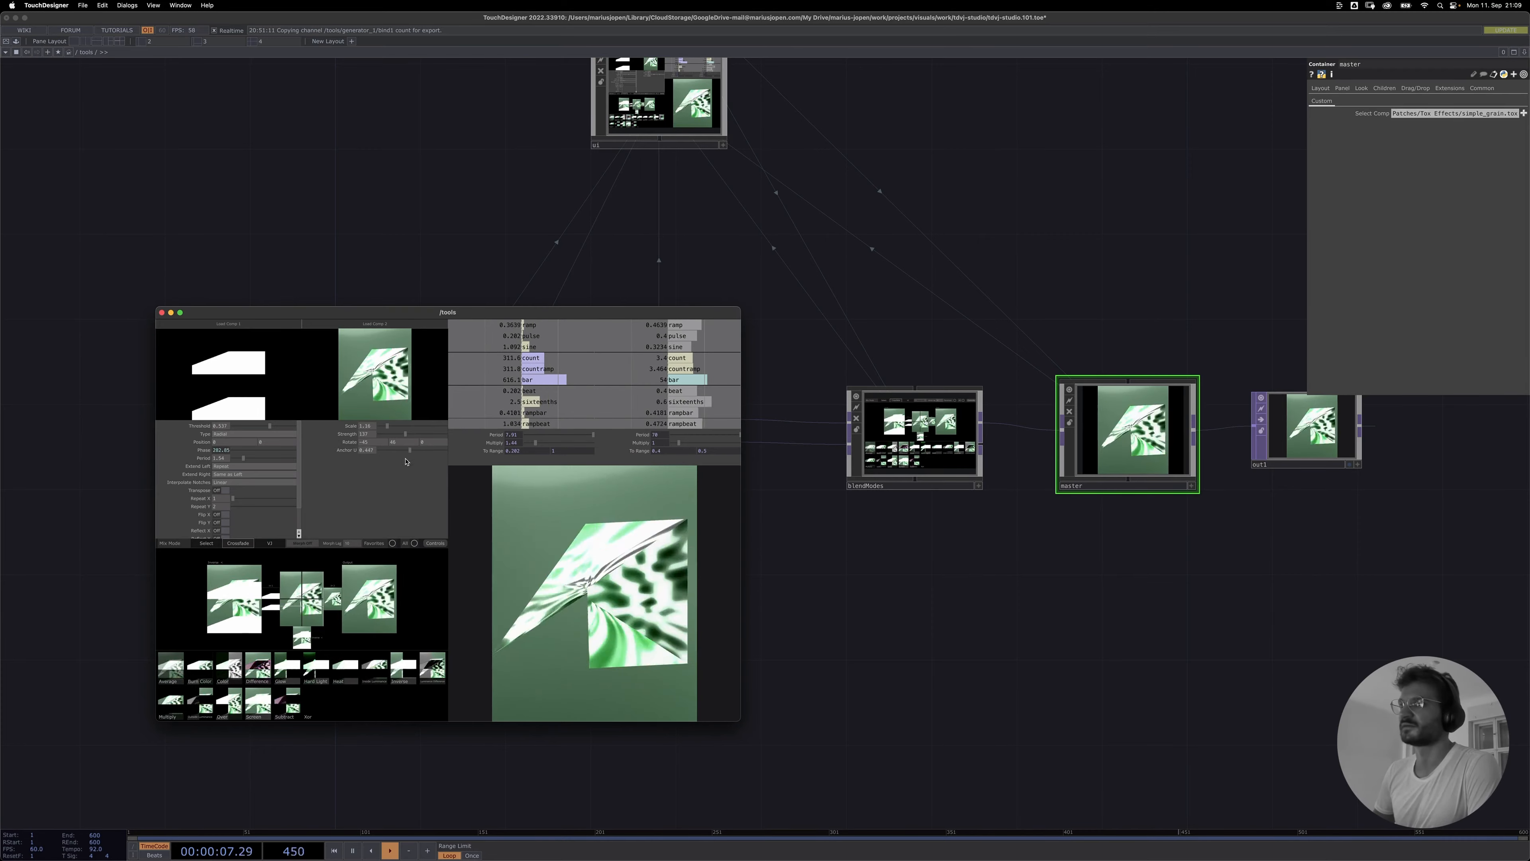
drag(384, 460, 412, 460)
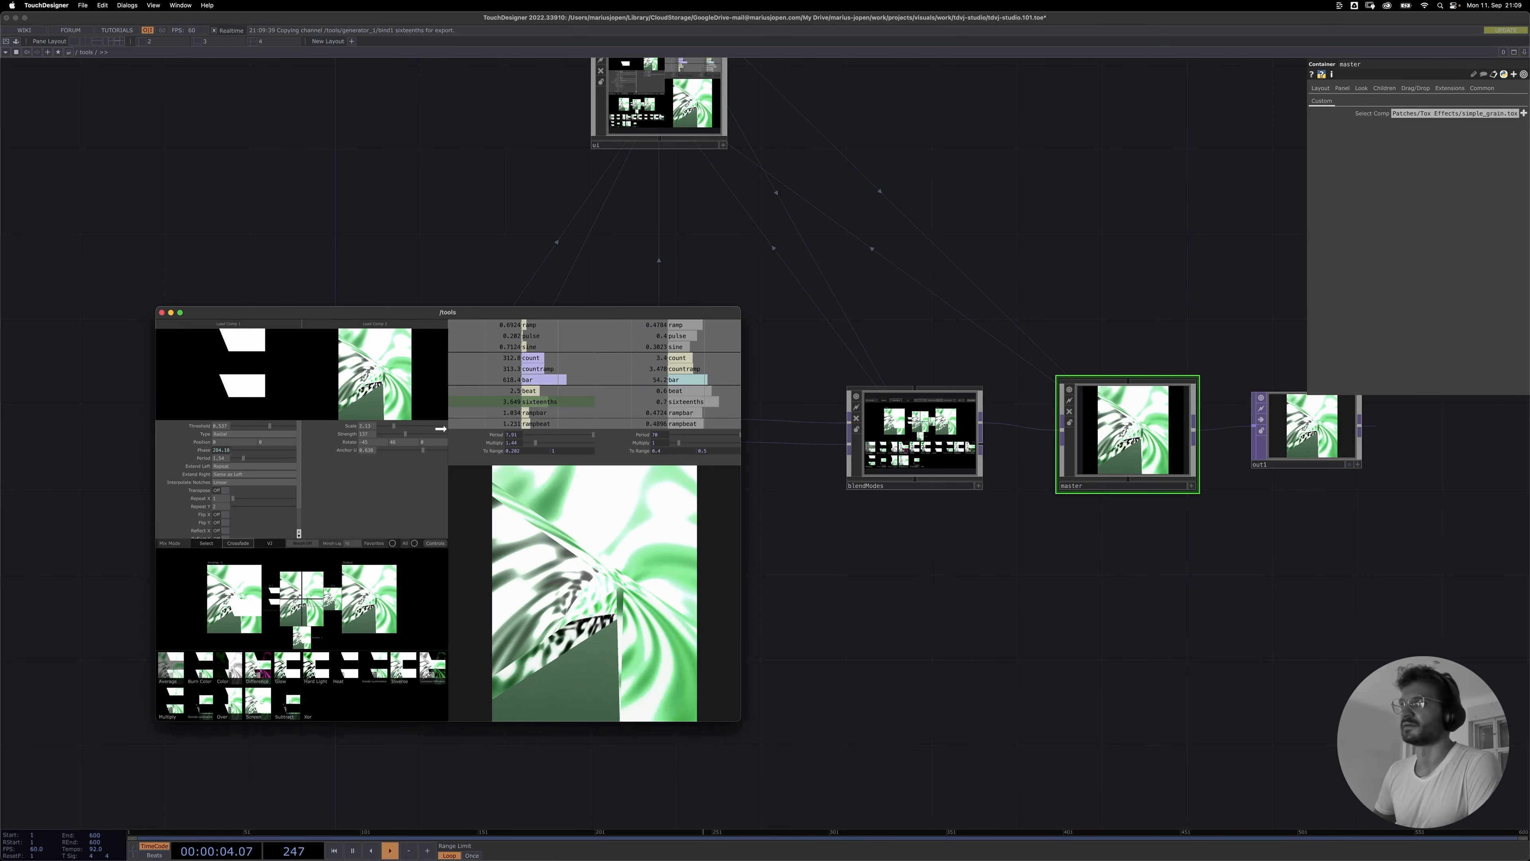
- Drive 3d_cool's Scale with the first generator's sixteenths channel through a CHOP reference, and adjust that generator's Multiply
drag(392, 425, 393, 424)
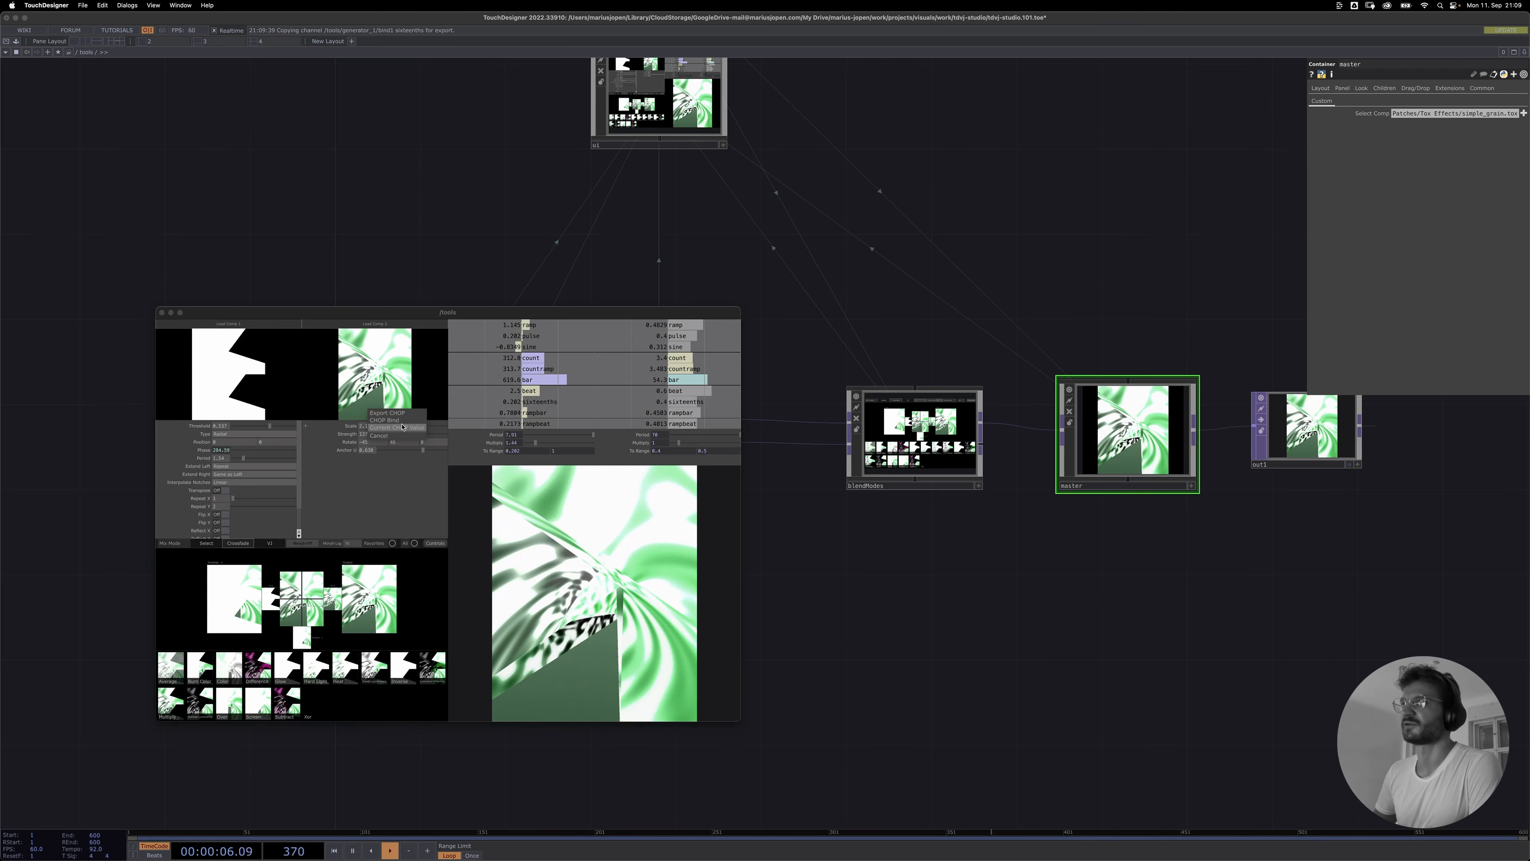
click(399, 421)
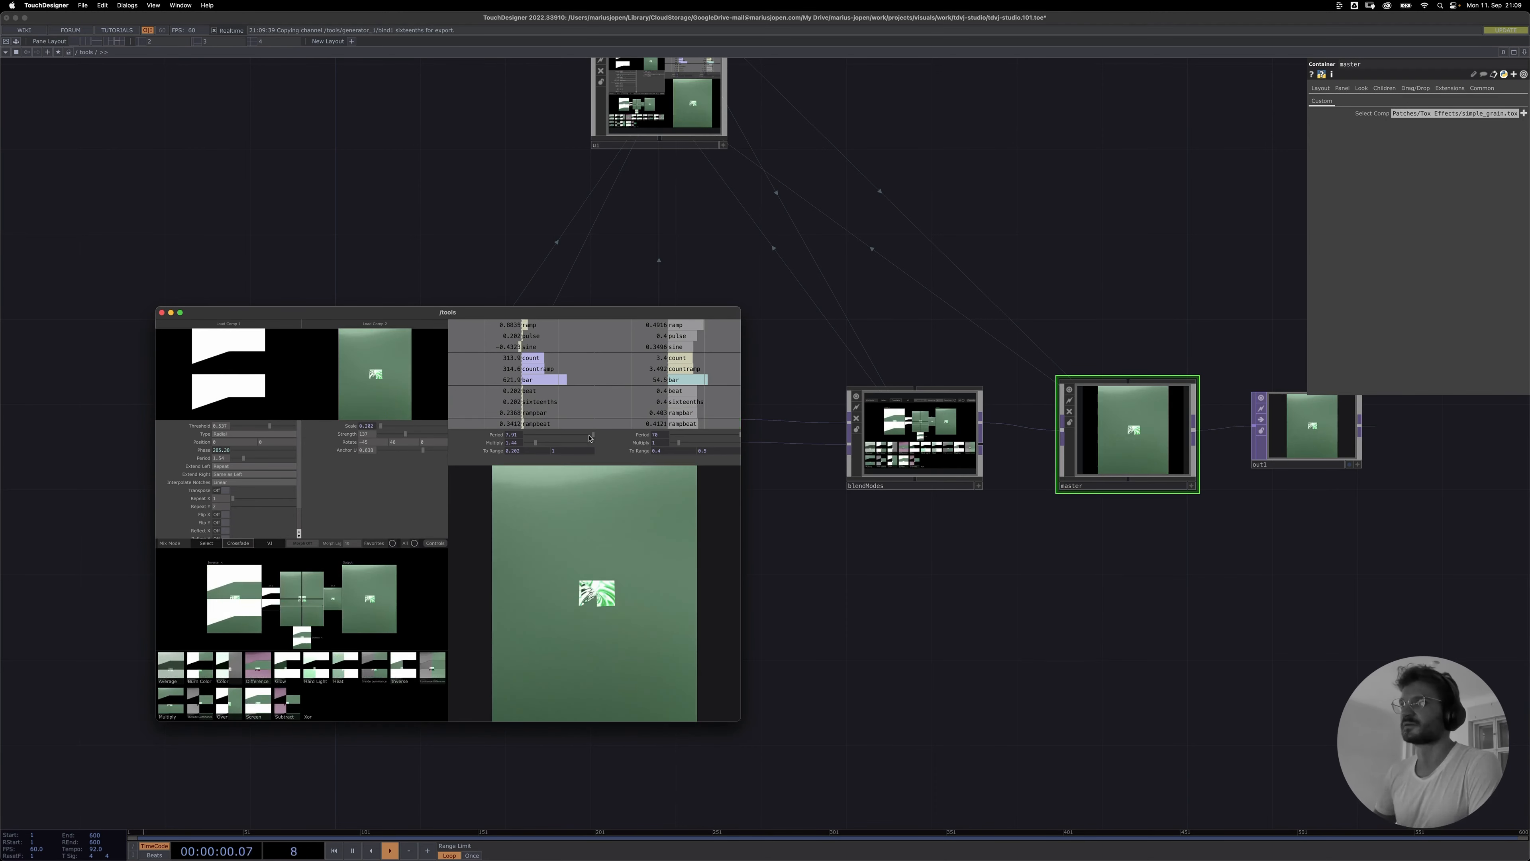
mouse_move(535, 442)
mouse_down()
mouse_move(578, 448)
mouse_move(527, 435)
mouse_up()
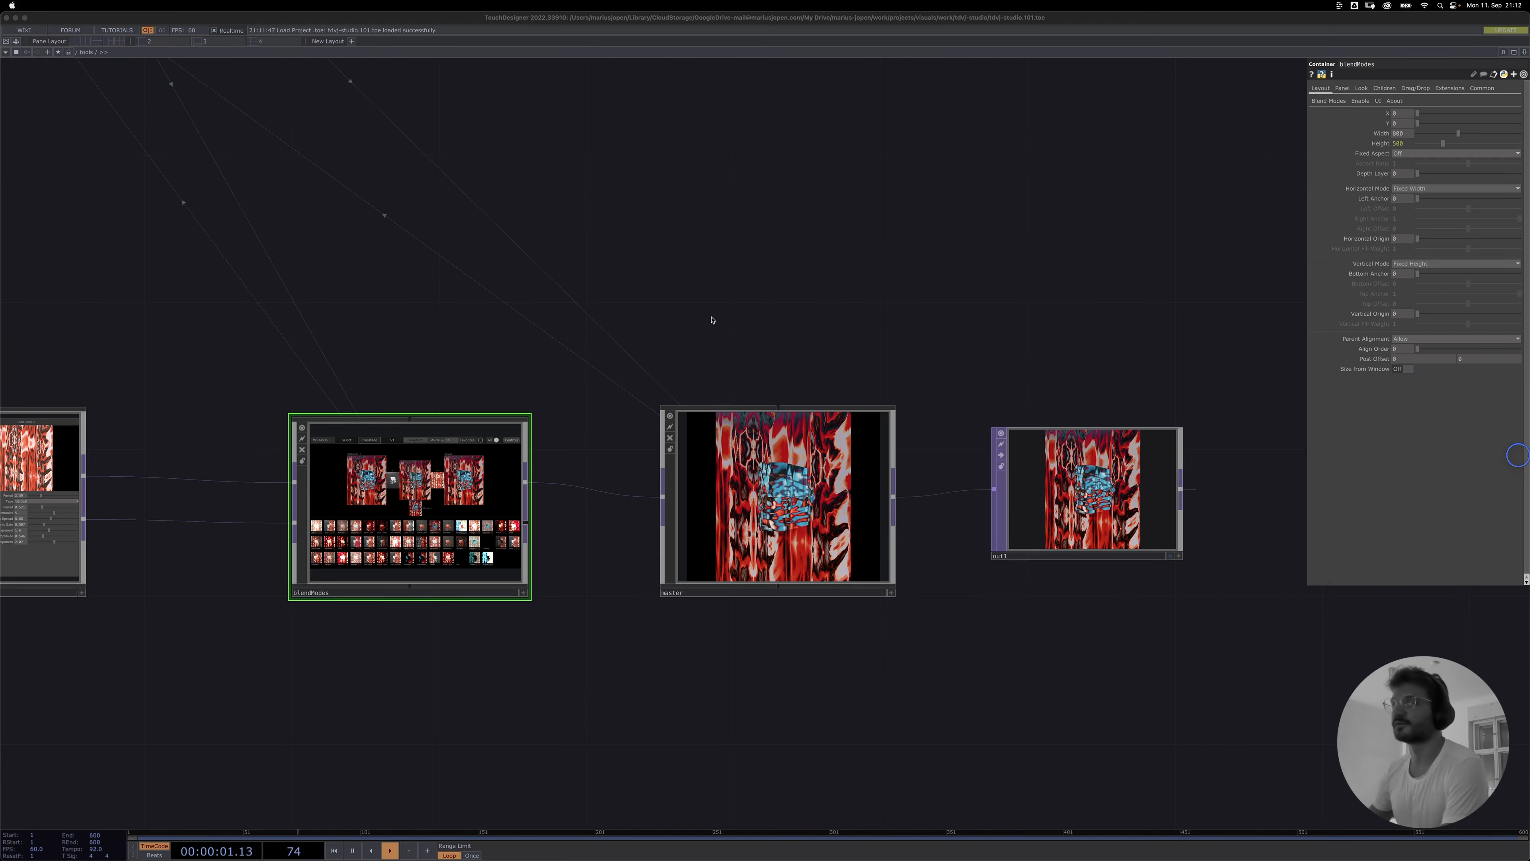
scroll(730, 291, up, 5)
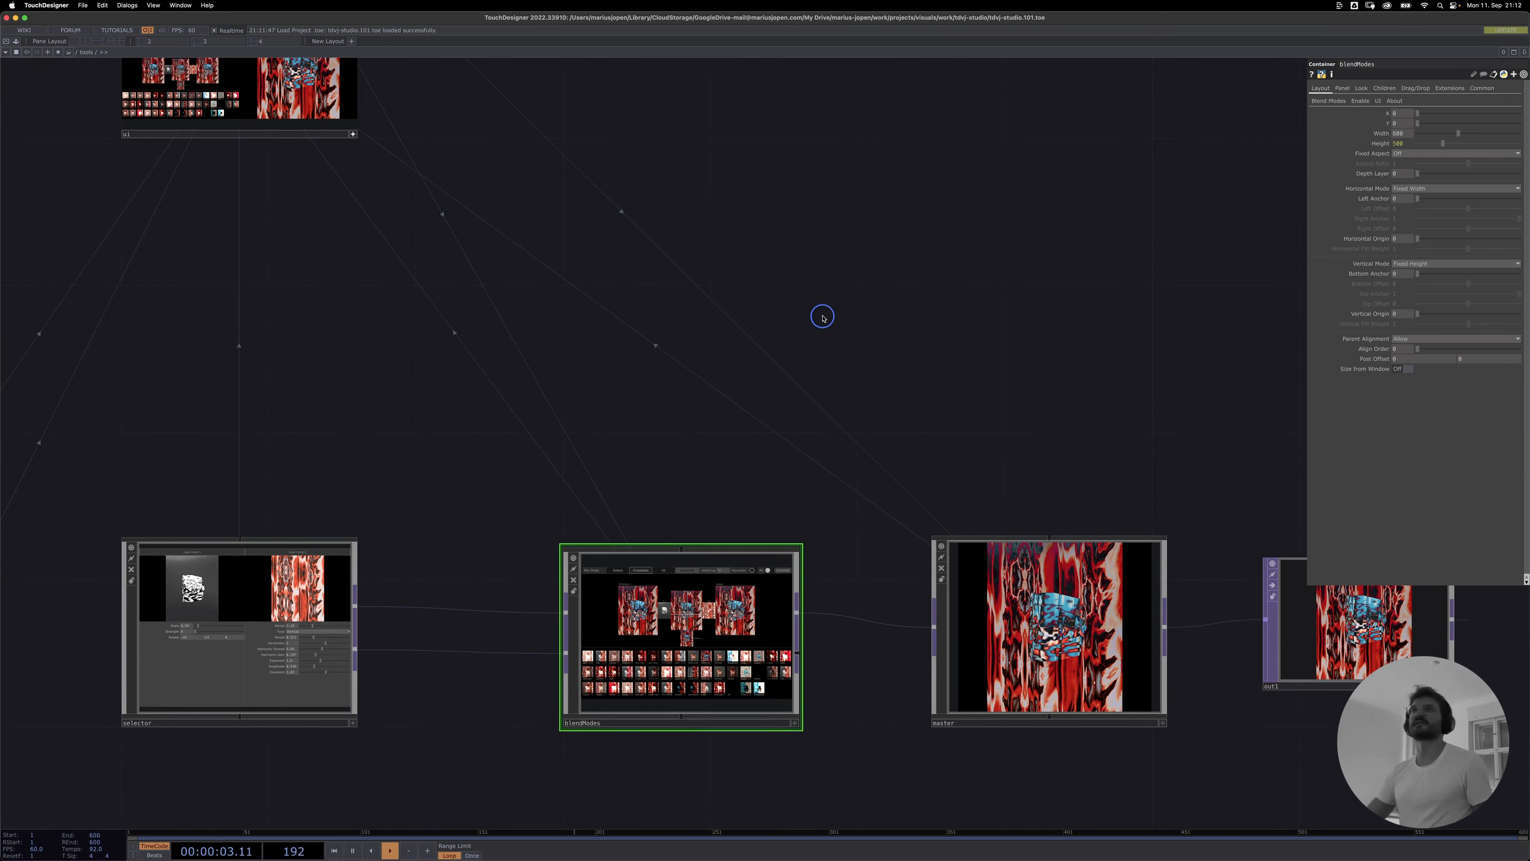
drag(820, 318, 905, 424)
drag(905, 342, 1061, 490)
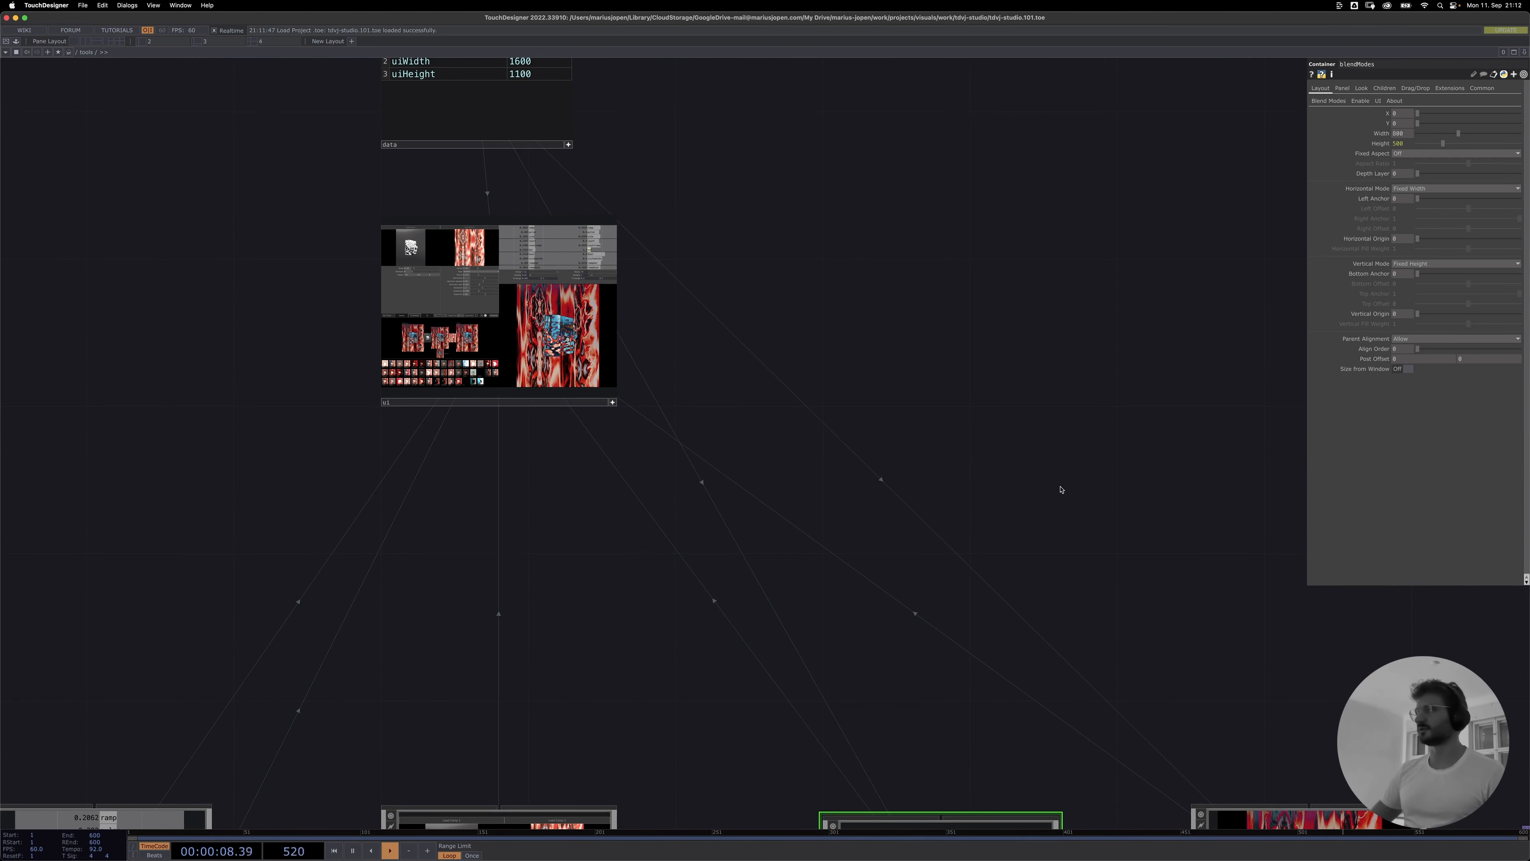